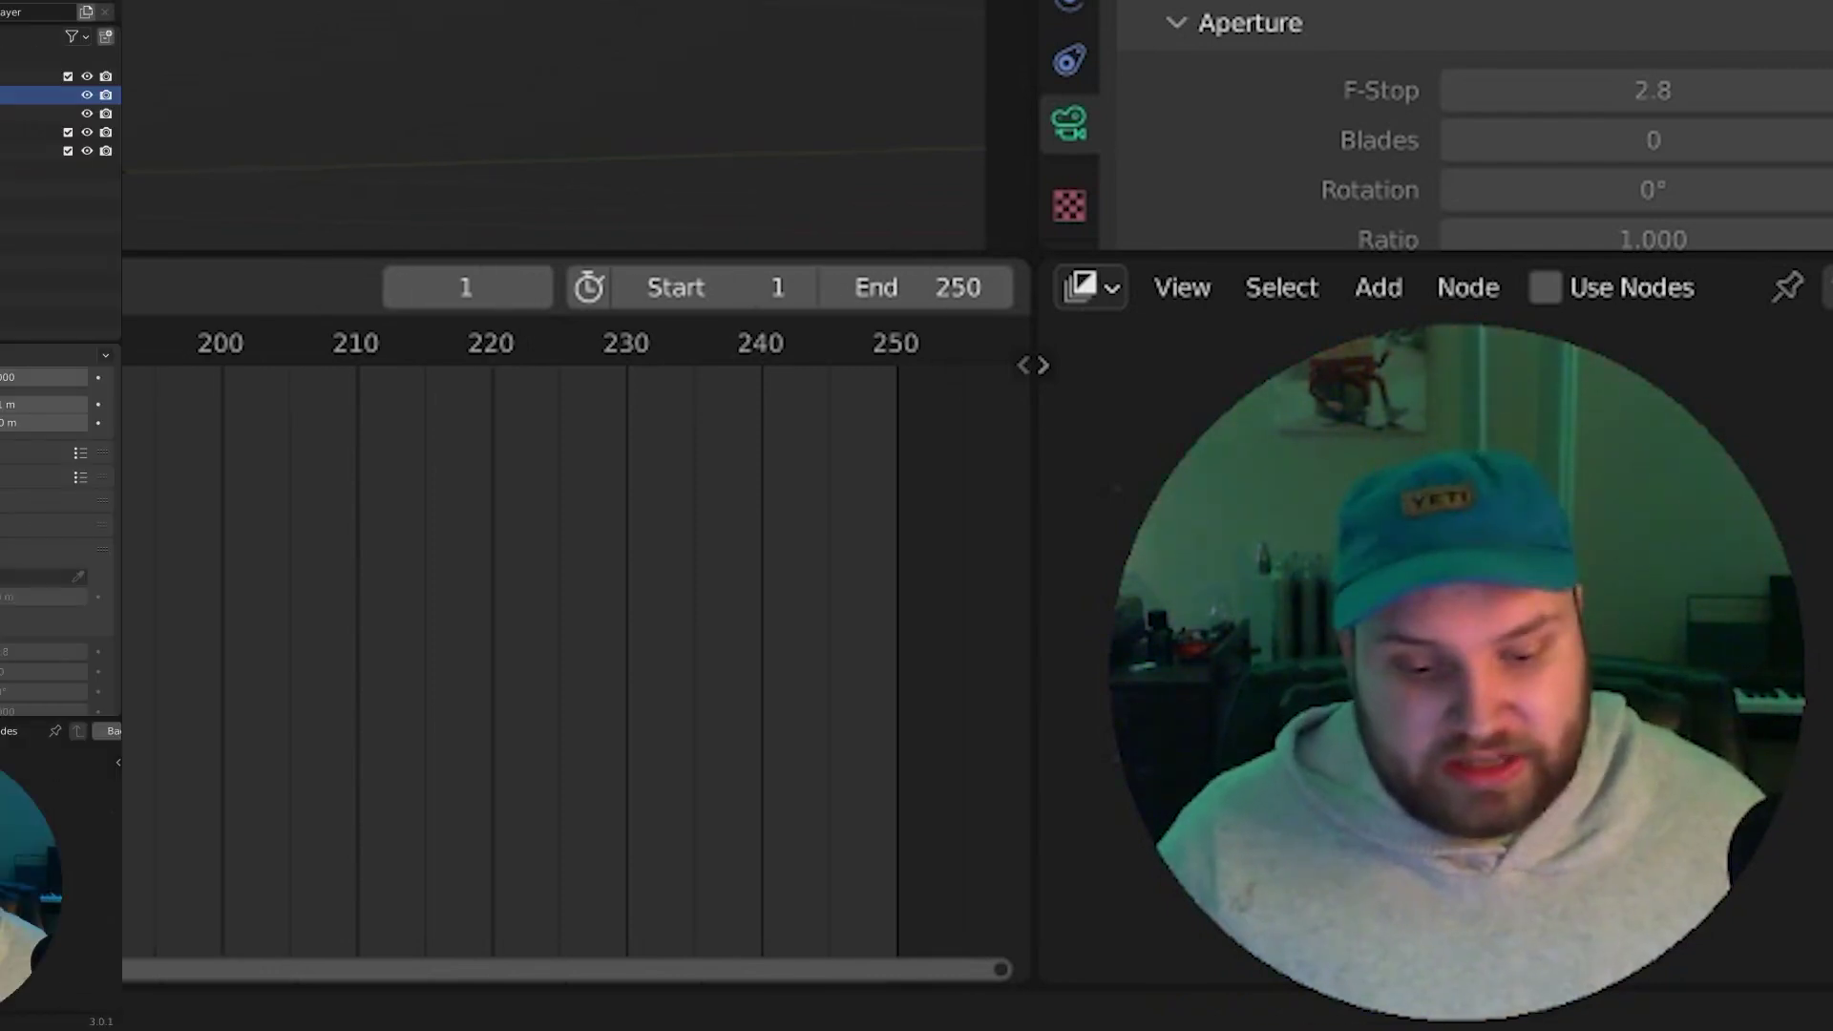
Leave camera view, zoom onto the character's face, select Sad Ones and enlarge the Properties area.
key(KP_0)
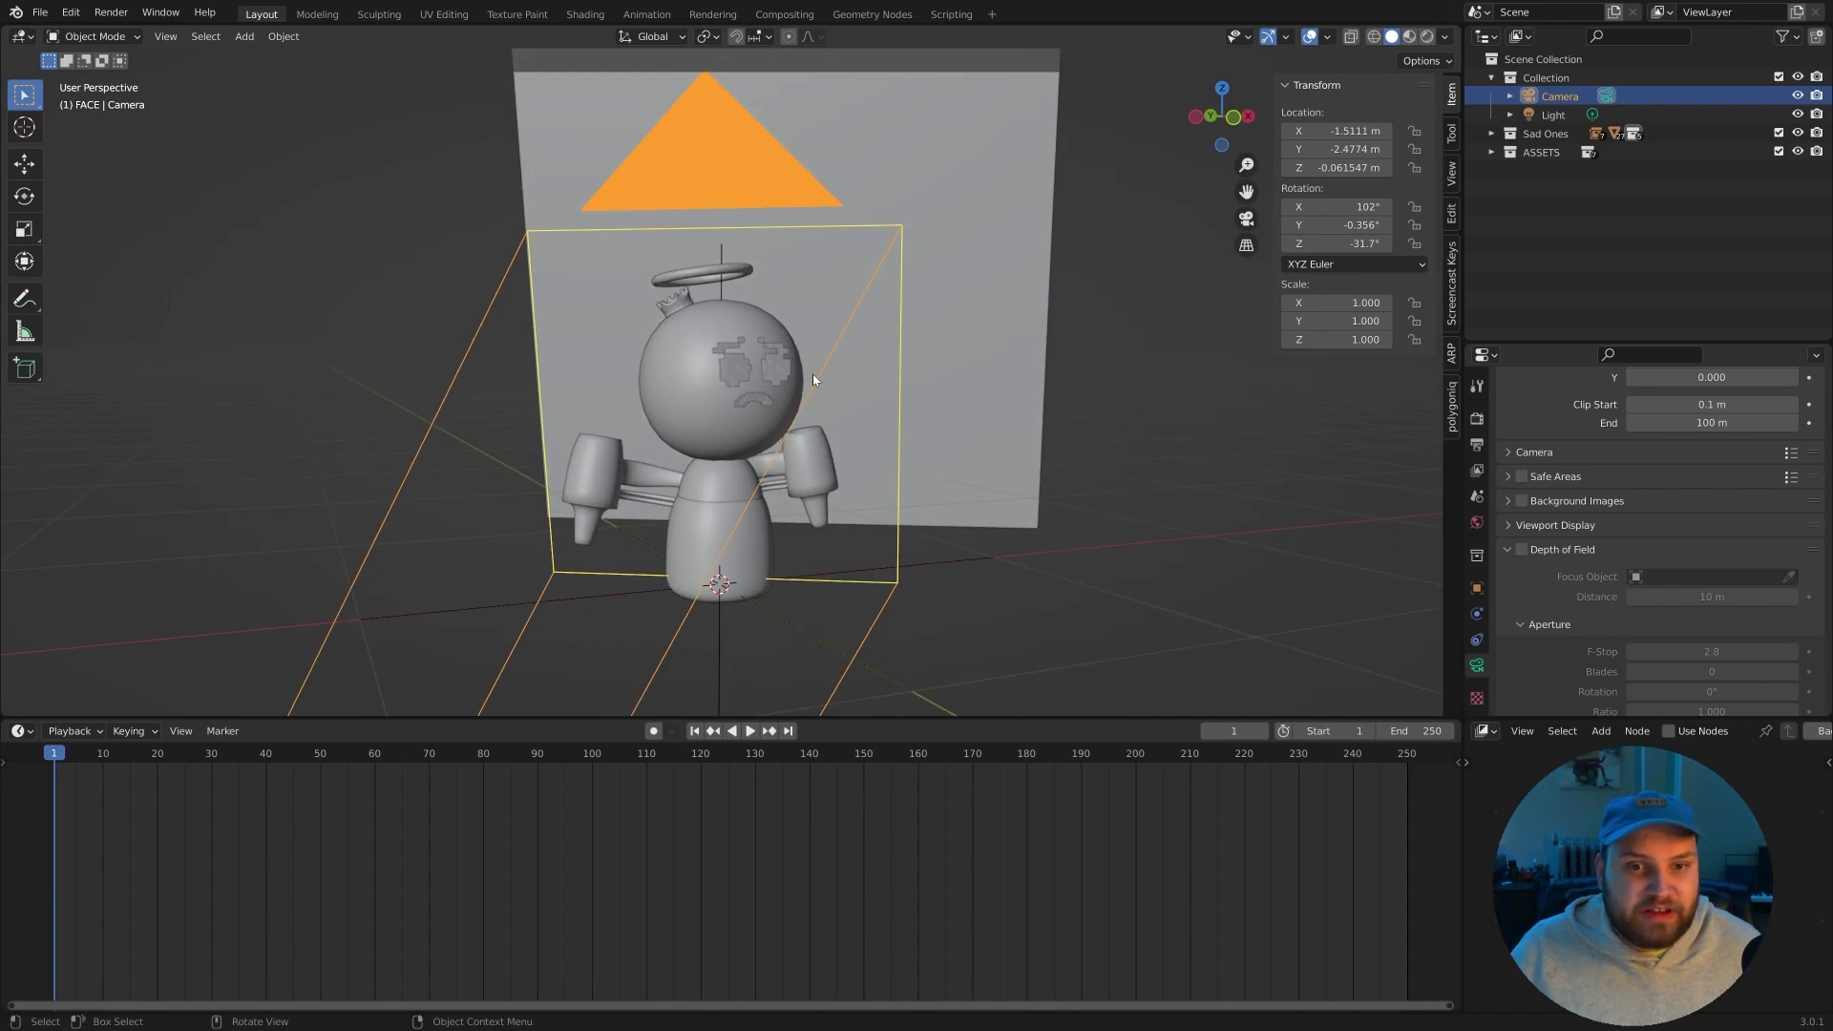
middle_drag(814, 312, 895, 397)
scroll(896, 397, down, 2)
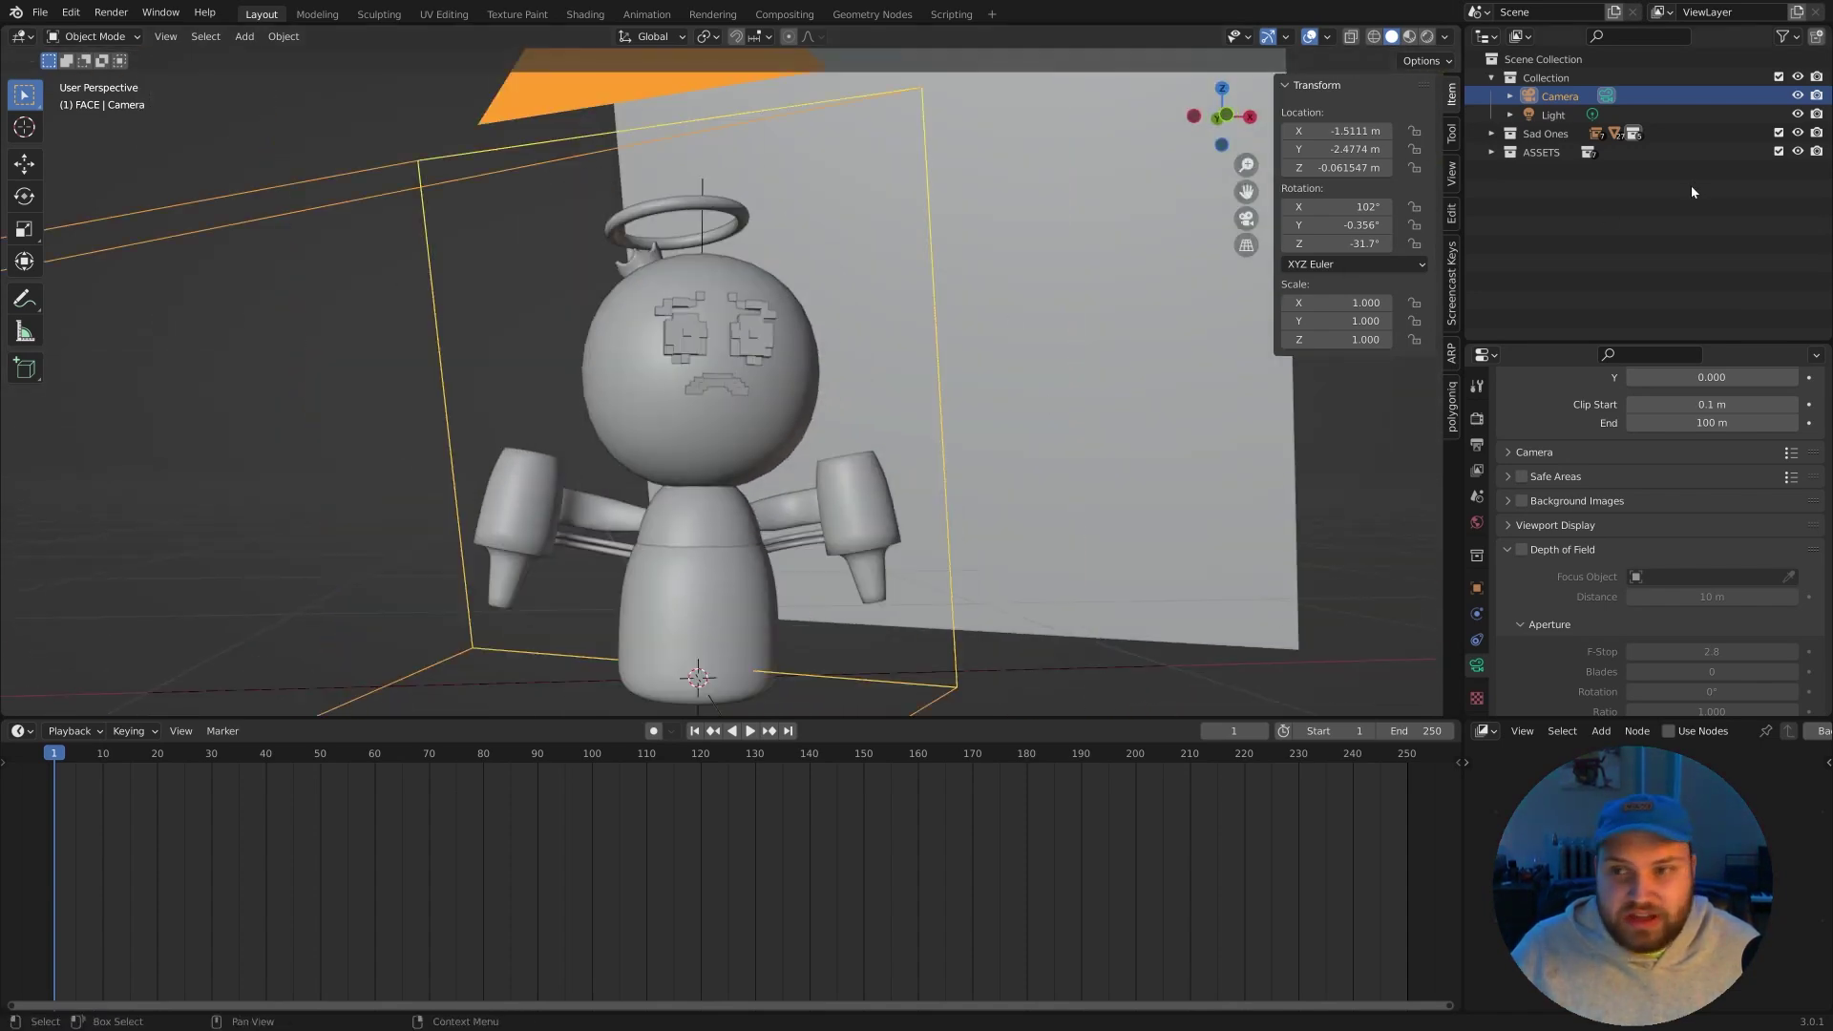
click(1492, 137)
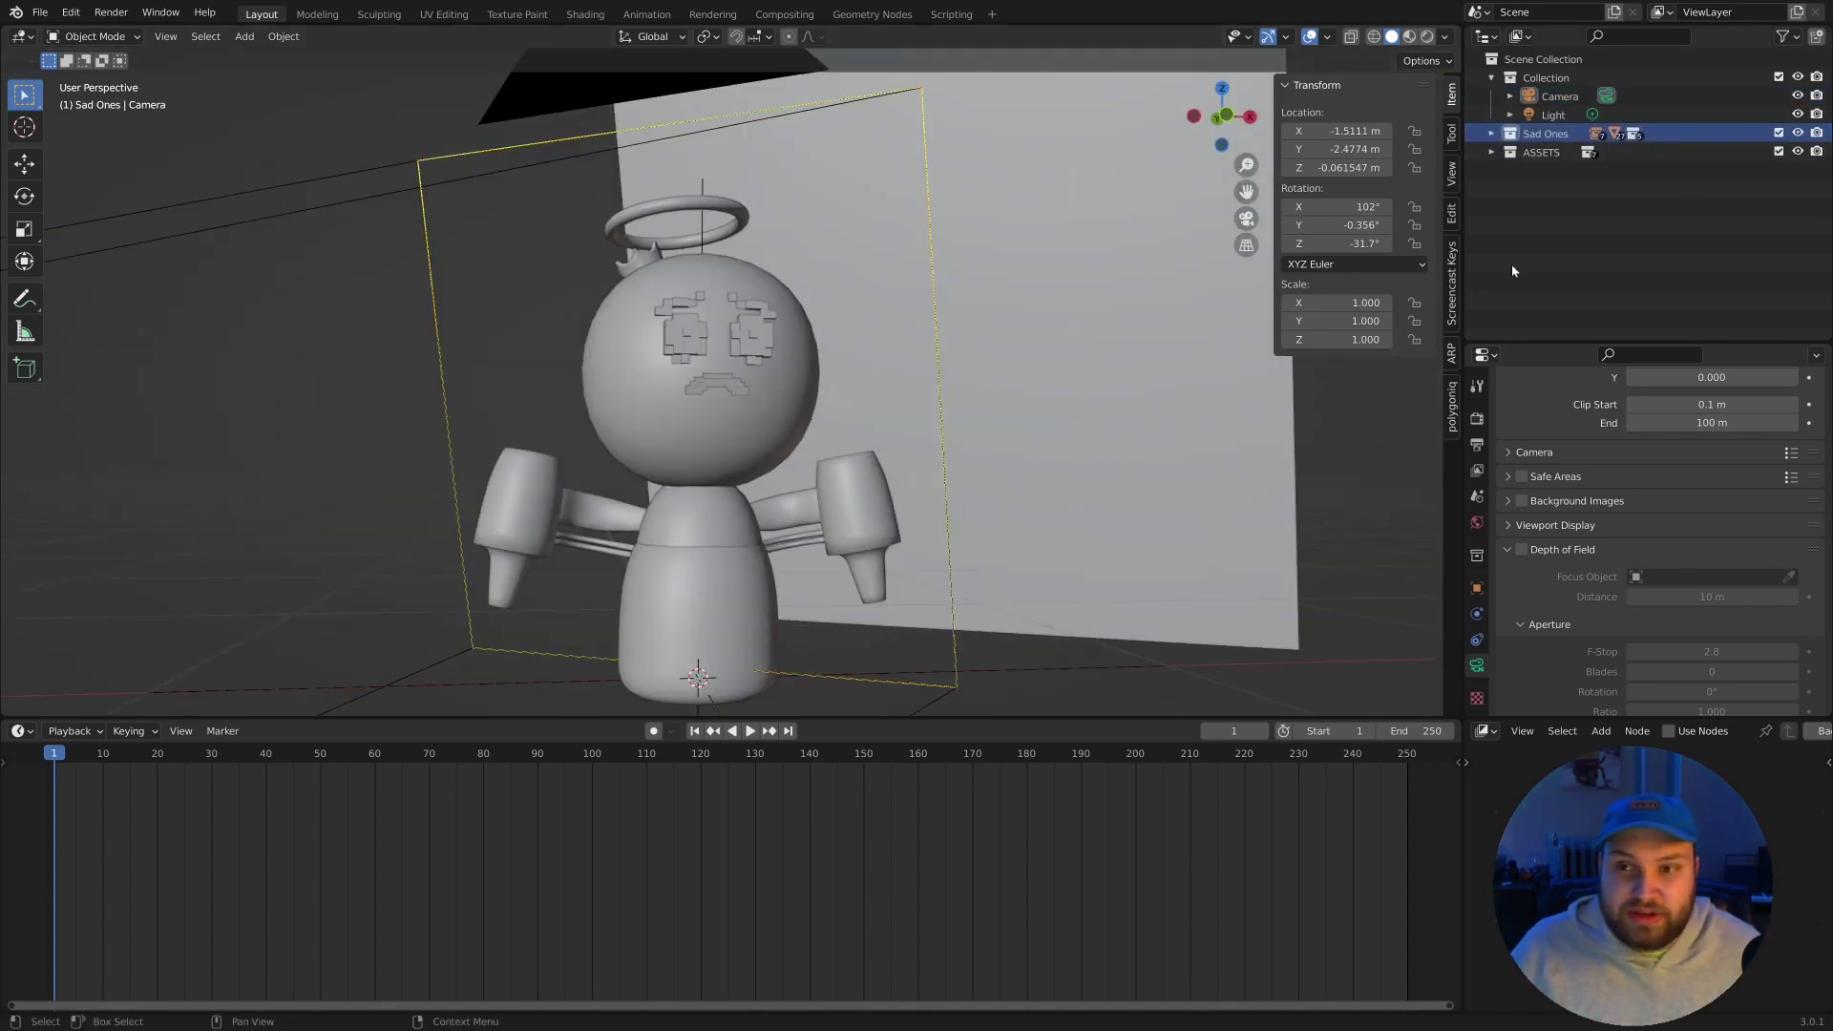
drag(1517, 342, 1517, 271)
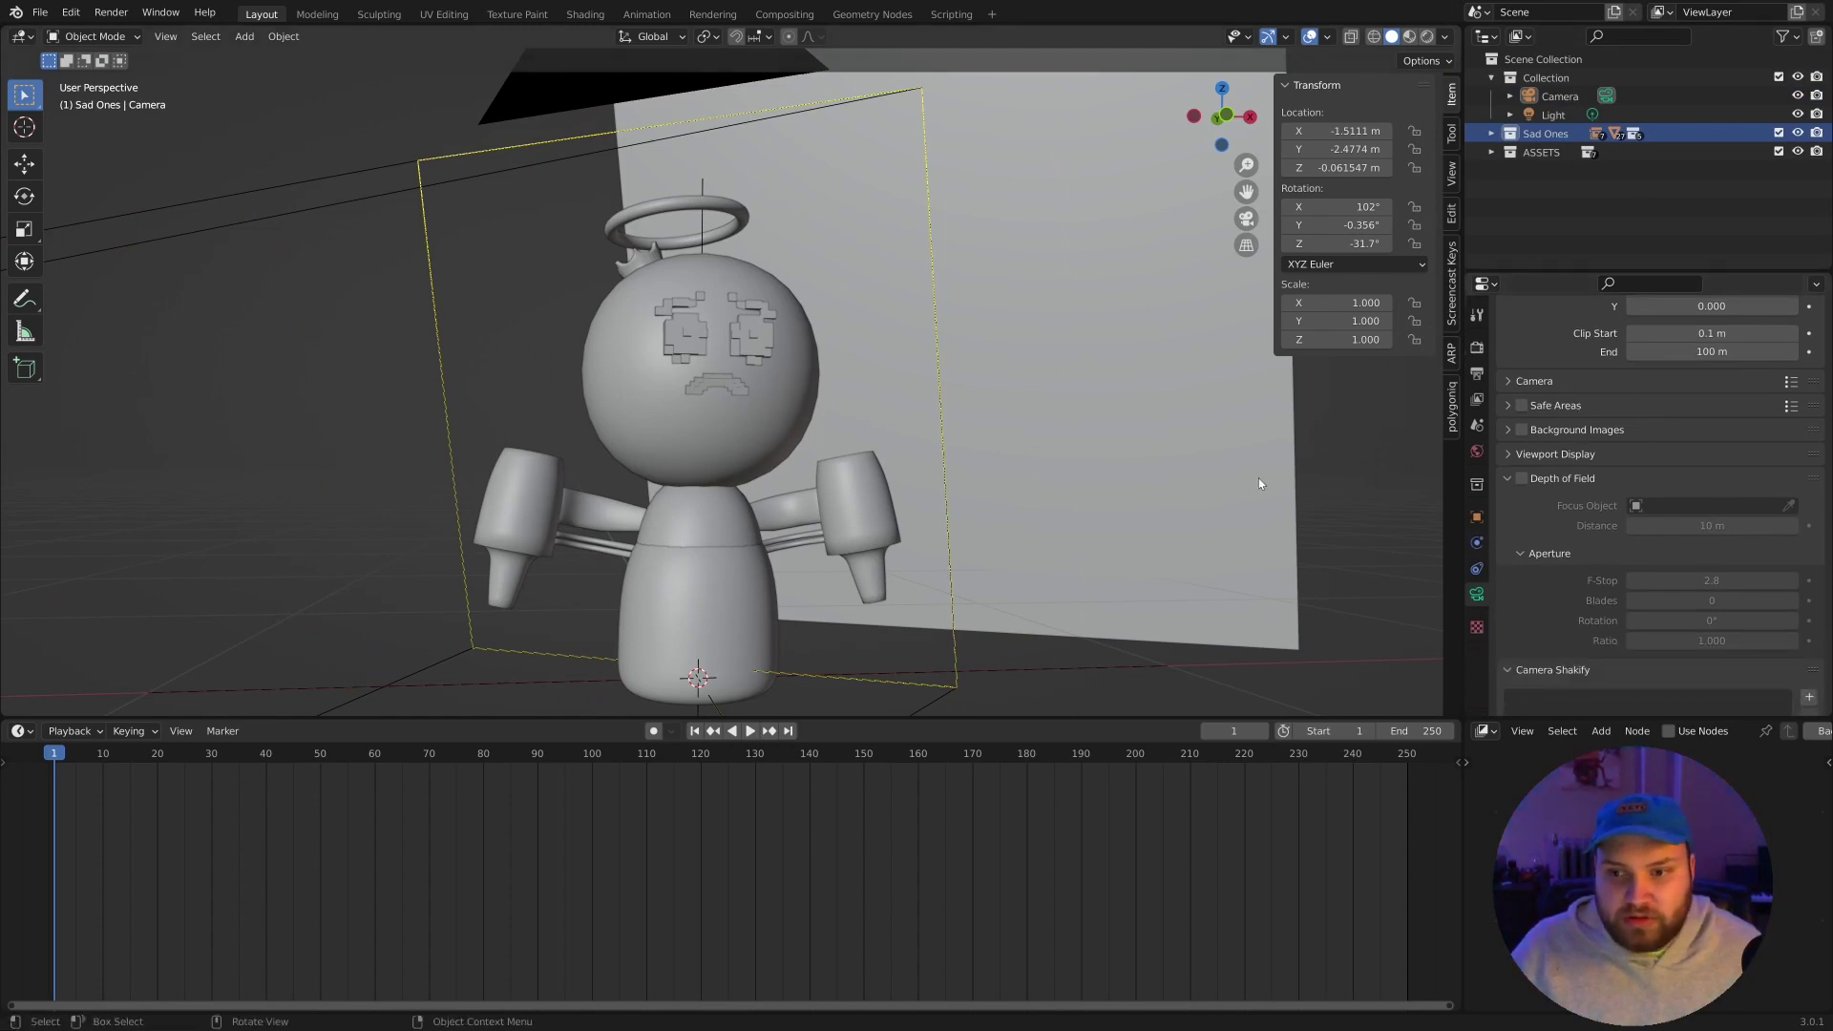
Select the White Skin head and collapse the FZRandomizer section in its mesh data properties.
click(802, 361)
middle_drag(802, 361, 726, 344)
scroll(1585, 525, up, 2)
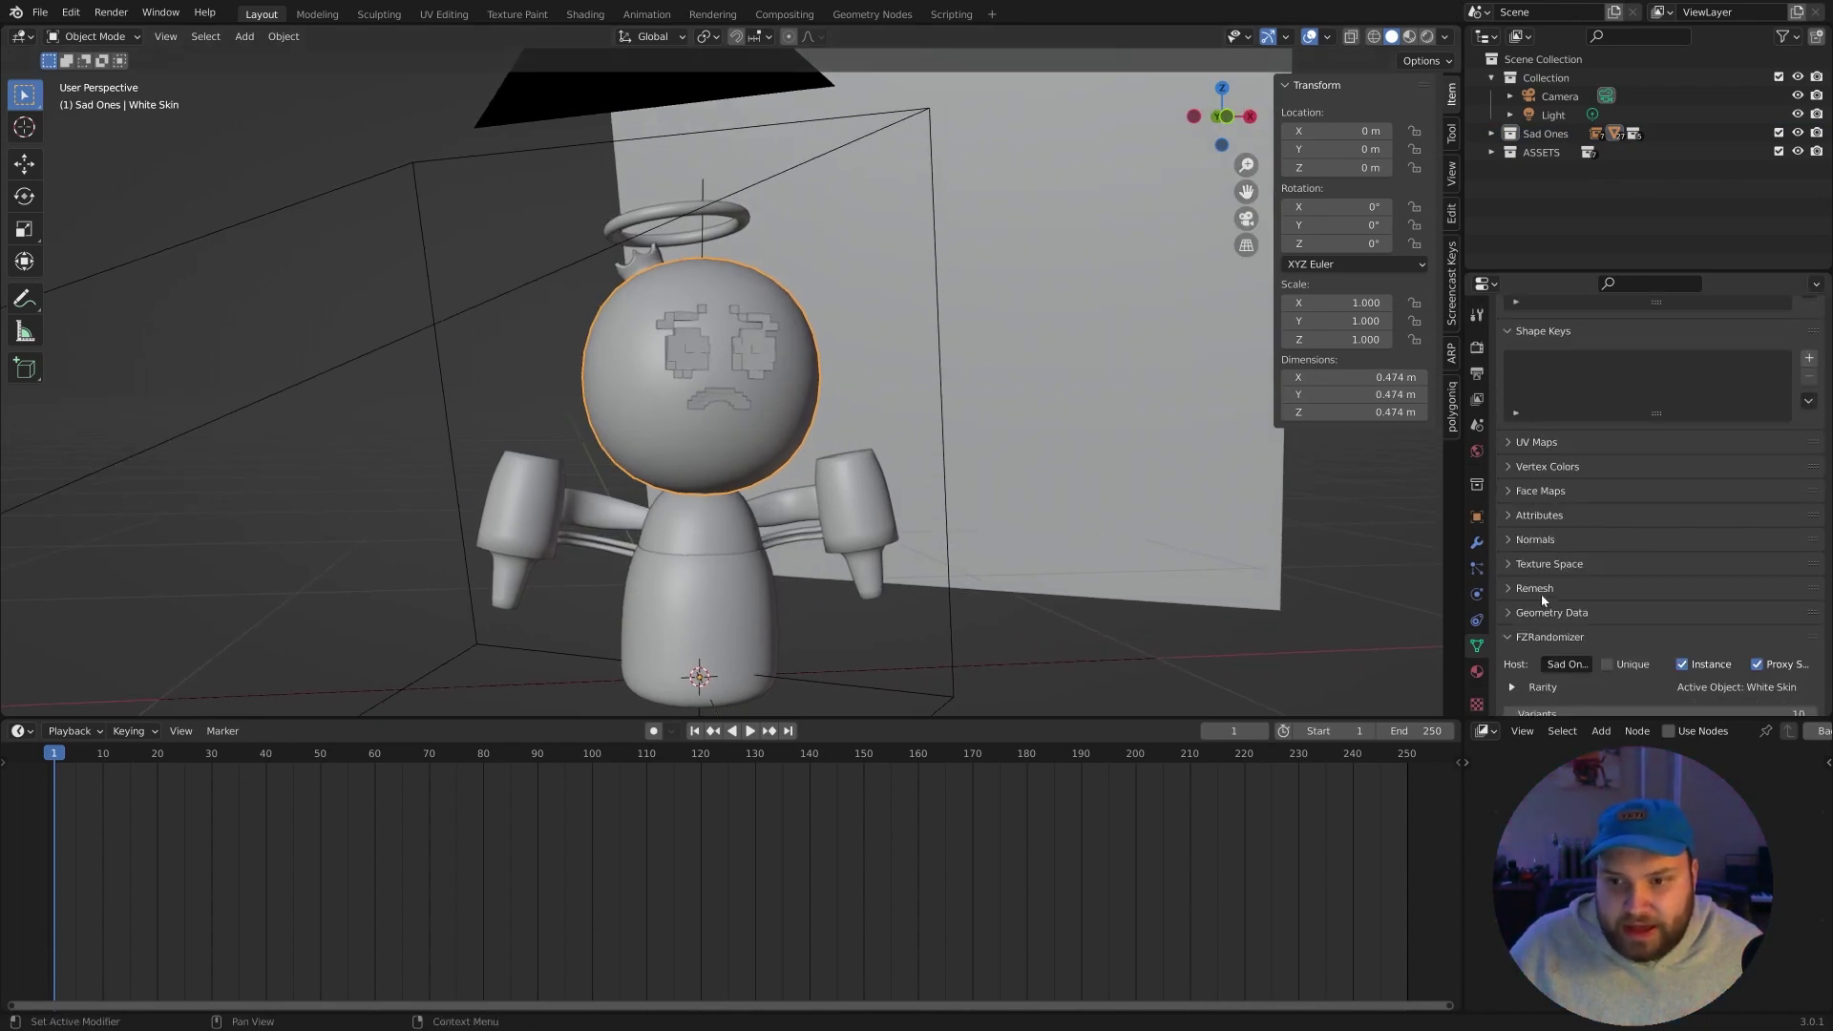
click(1507, 638)
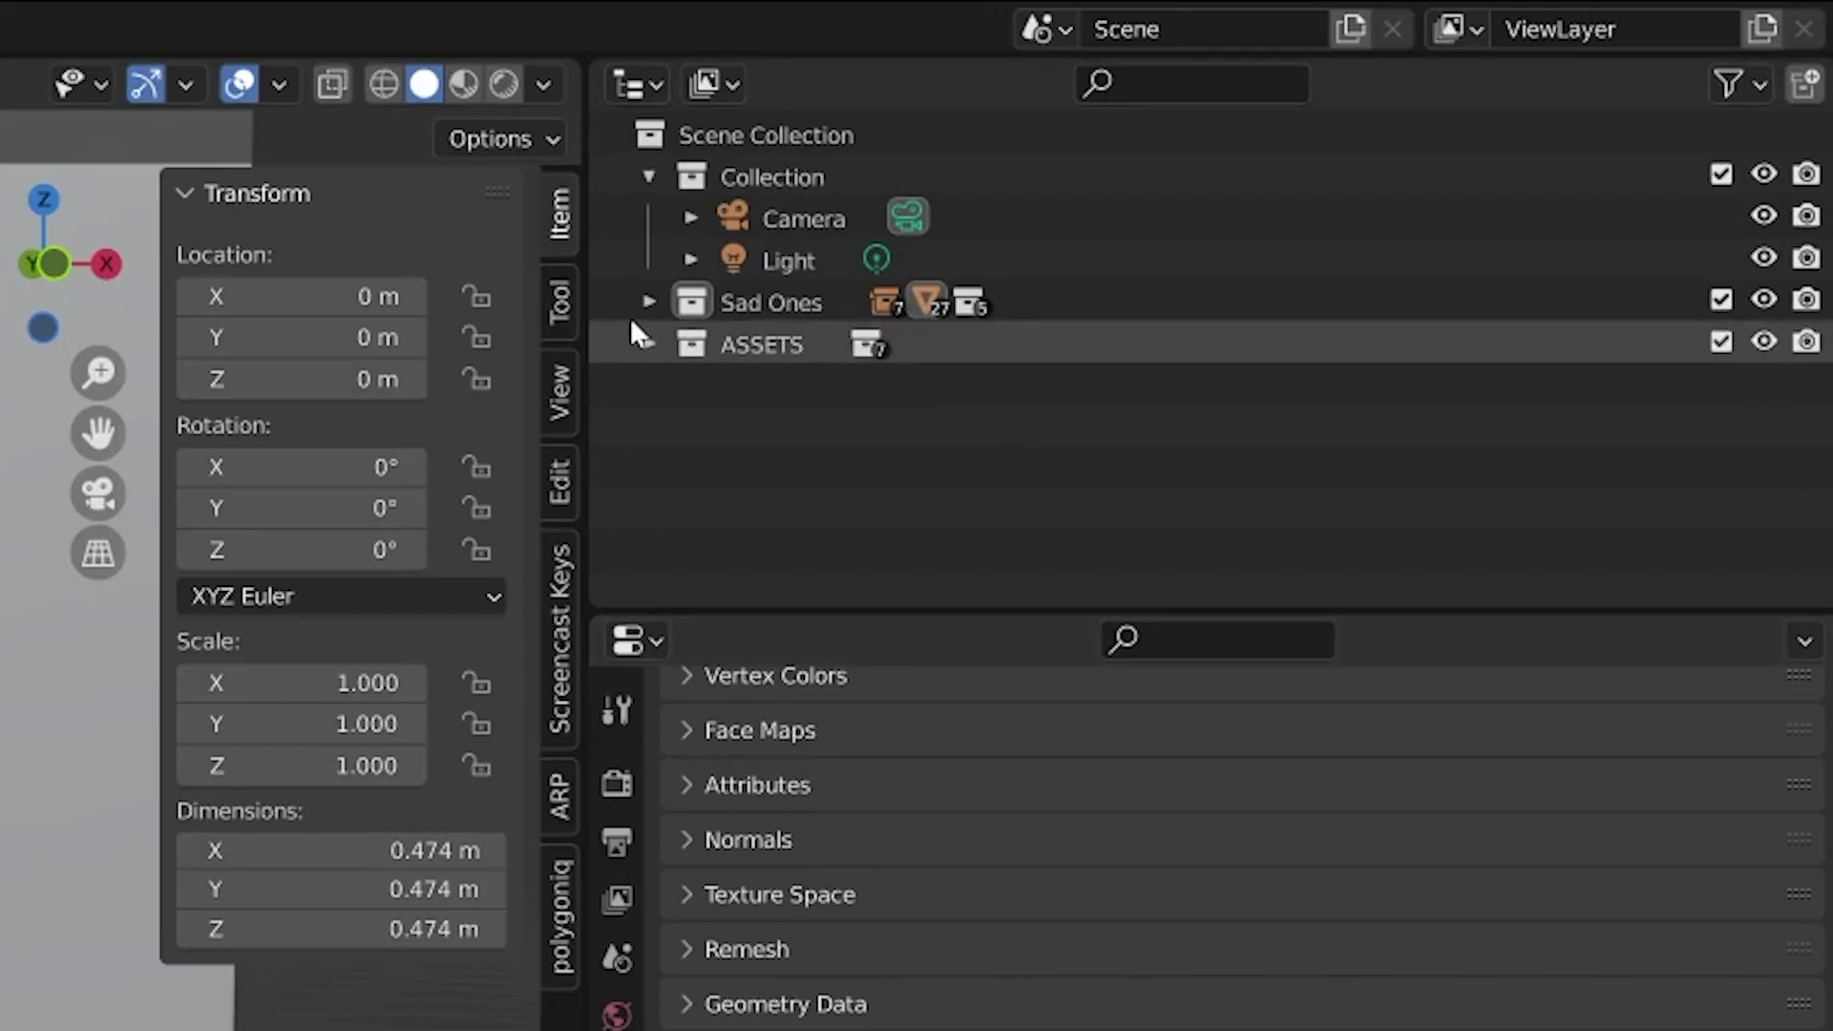
Expand Sad Ones to show its BODY, HEAD, FACE, BACKGROUNDS and CAP collections and select it.
click(650, 302)
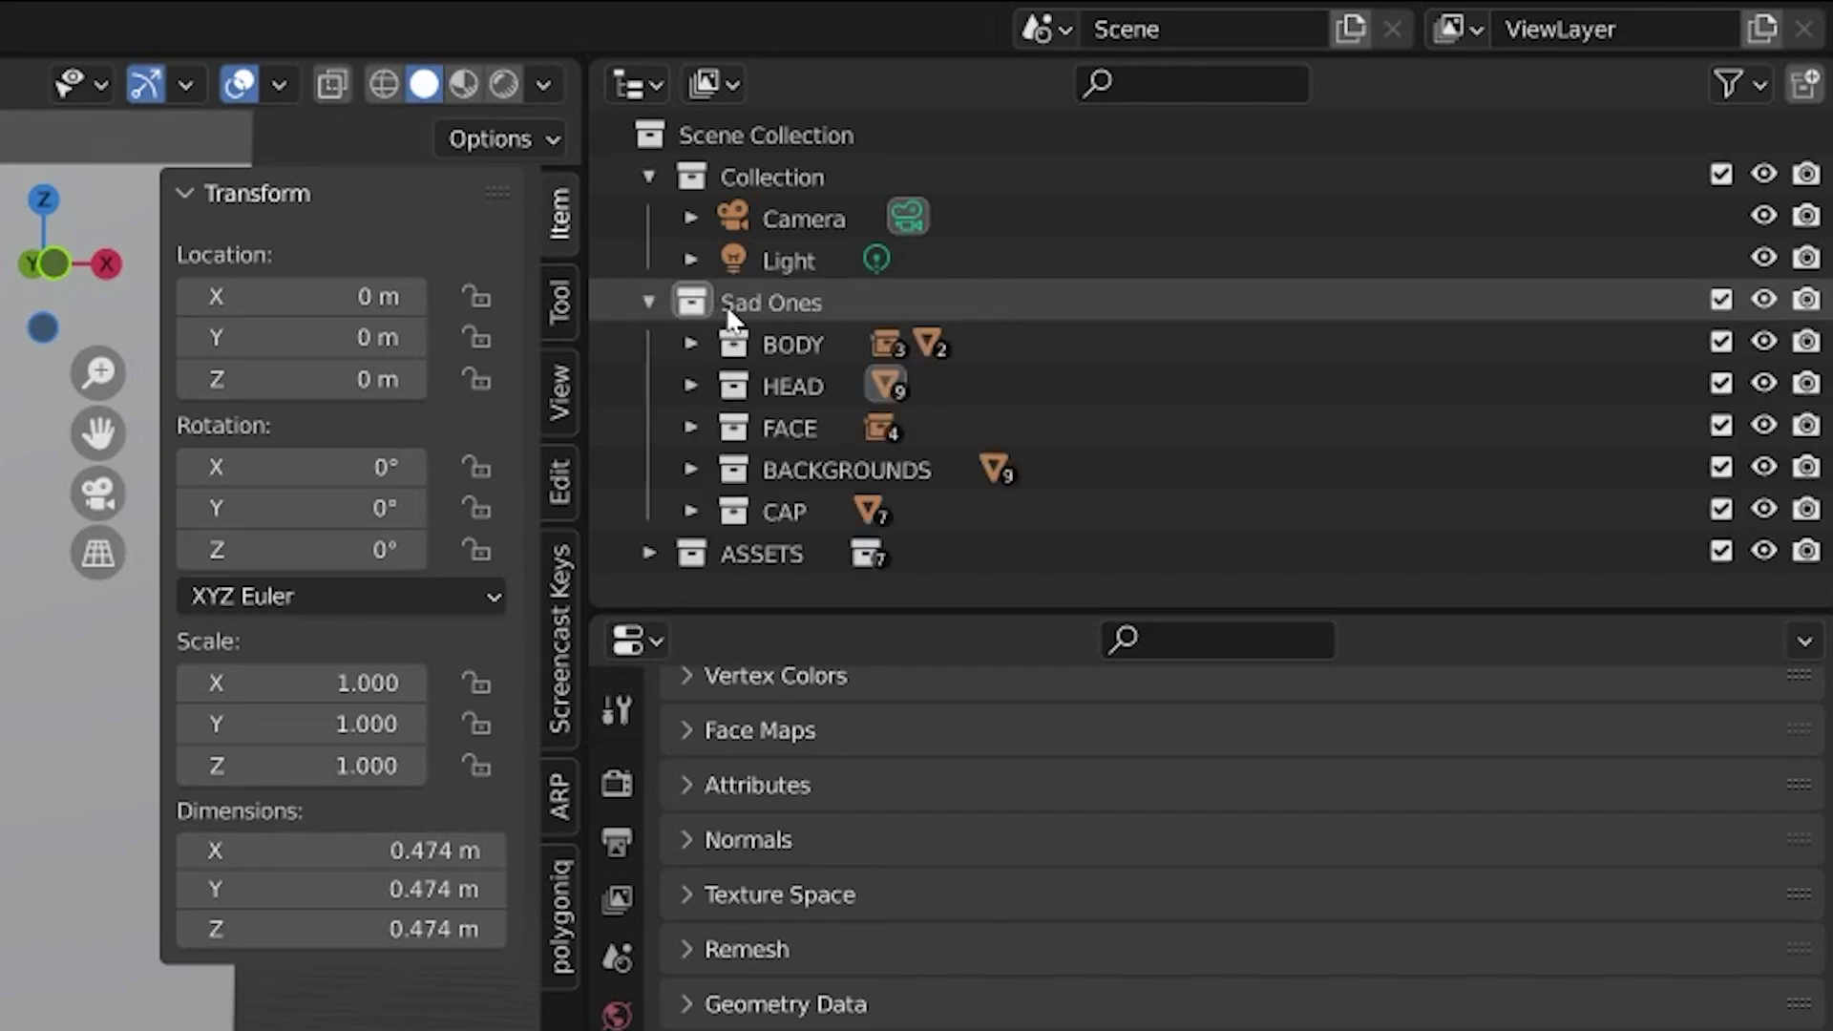
click(787, 308)
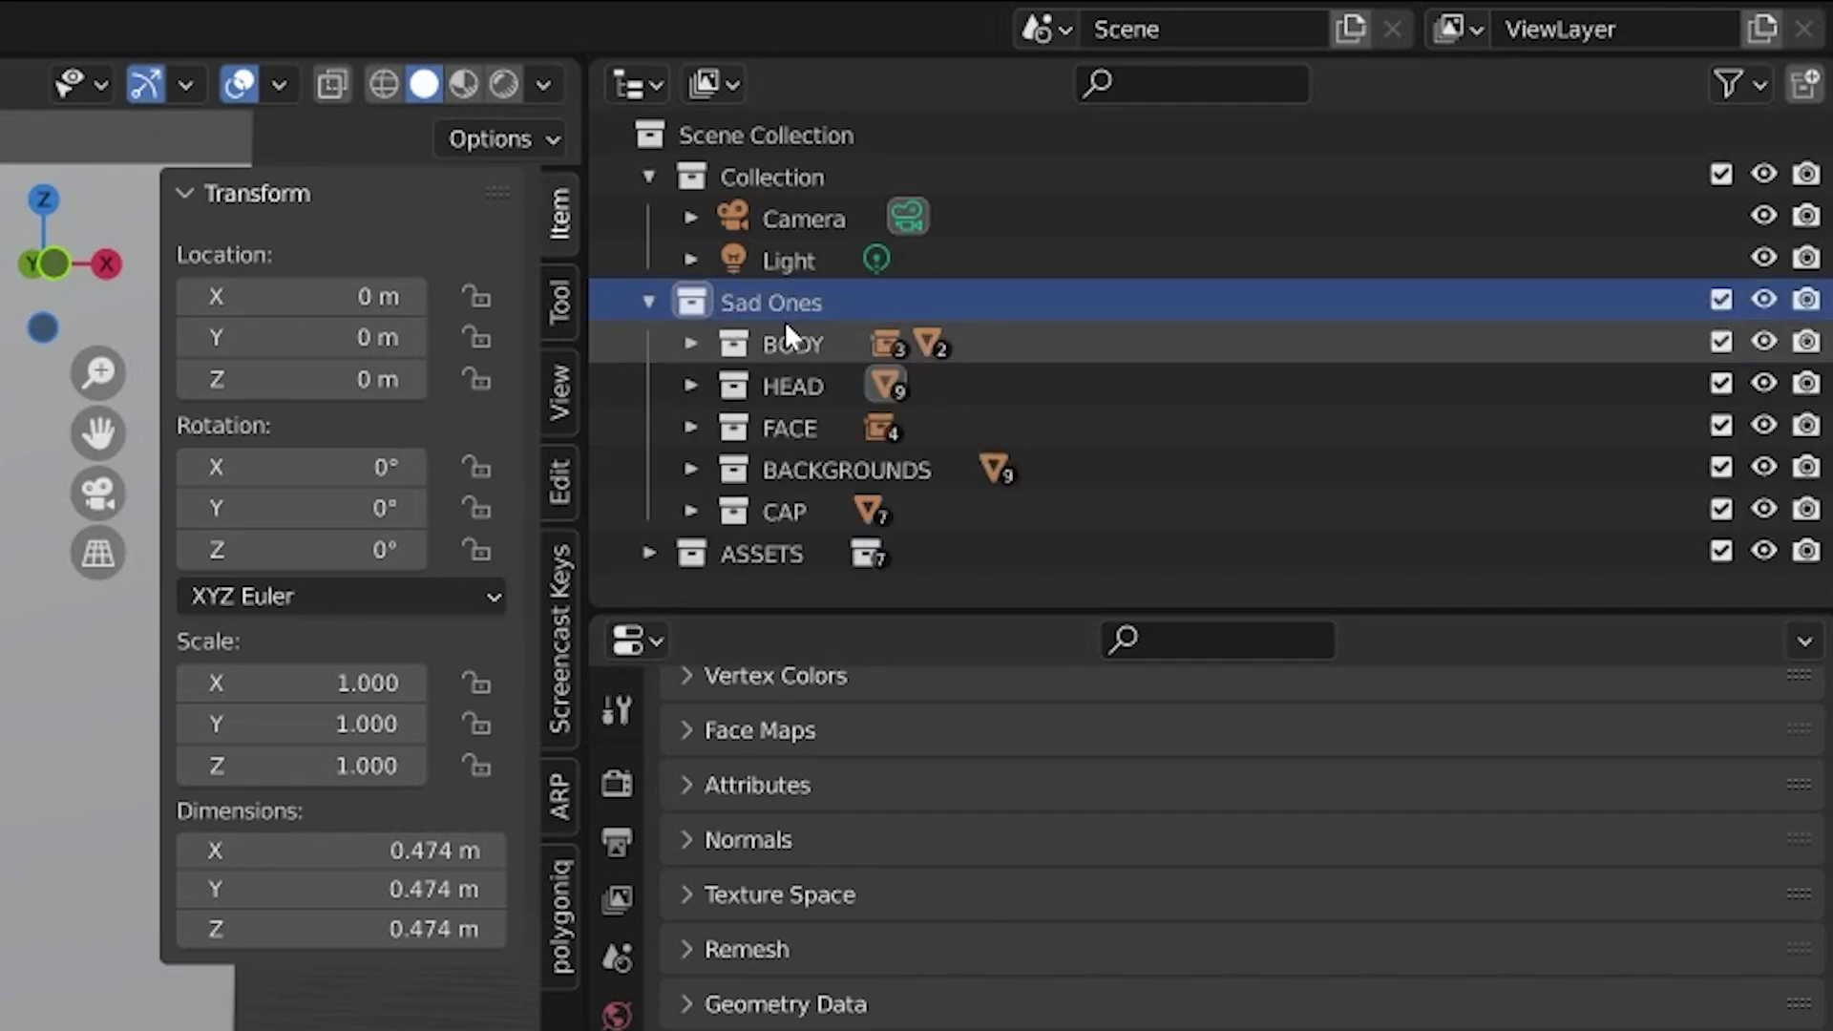
click(761, 344)
click(723, 307)
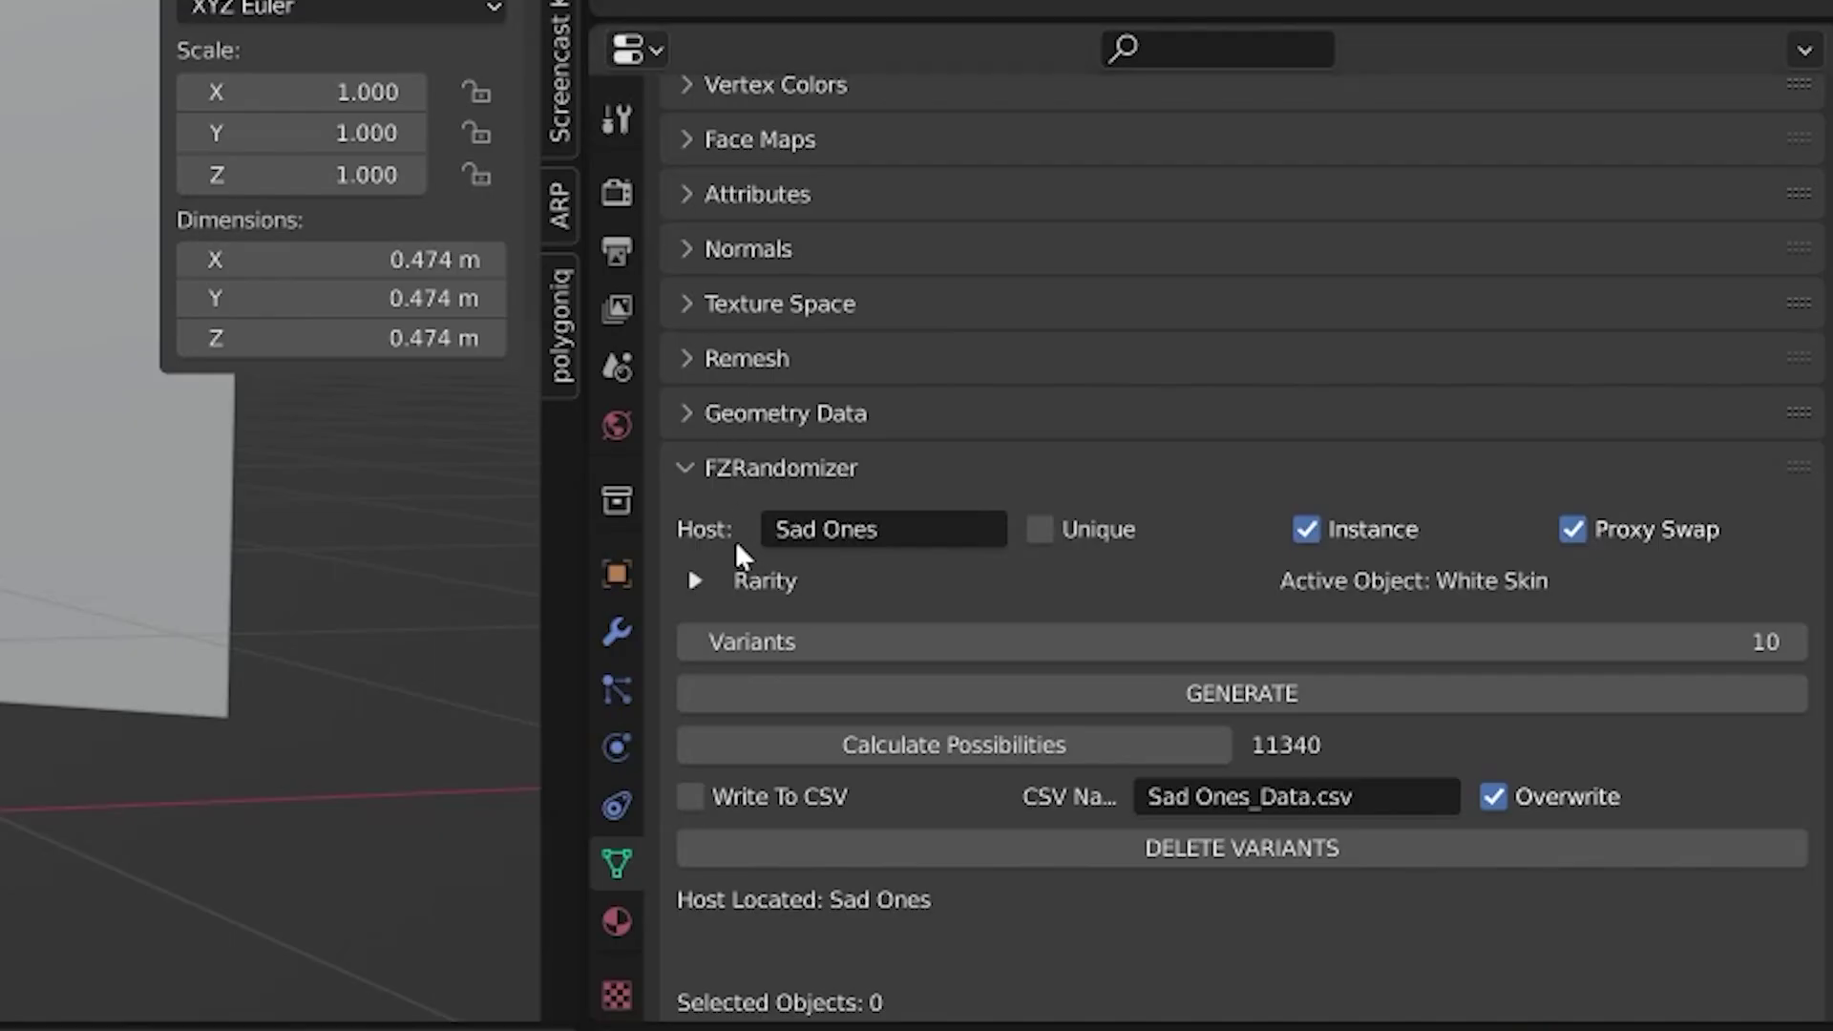
Set the FZRandomizer Host field to 'Sad Ones'.
click(888, 533)
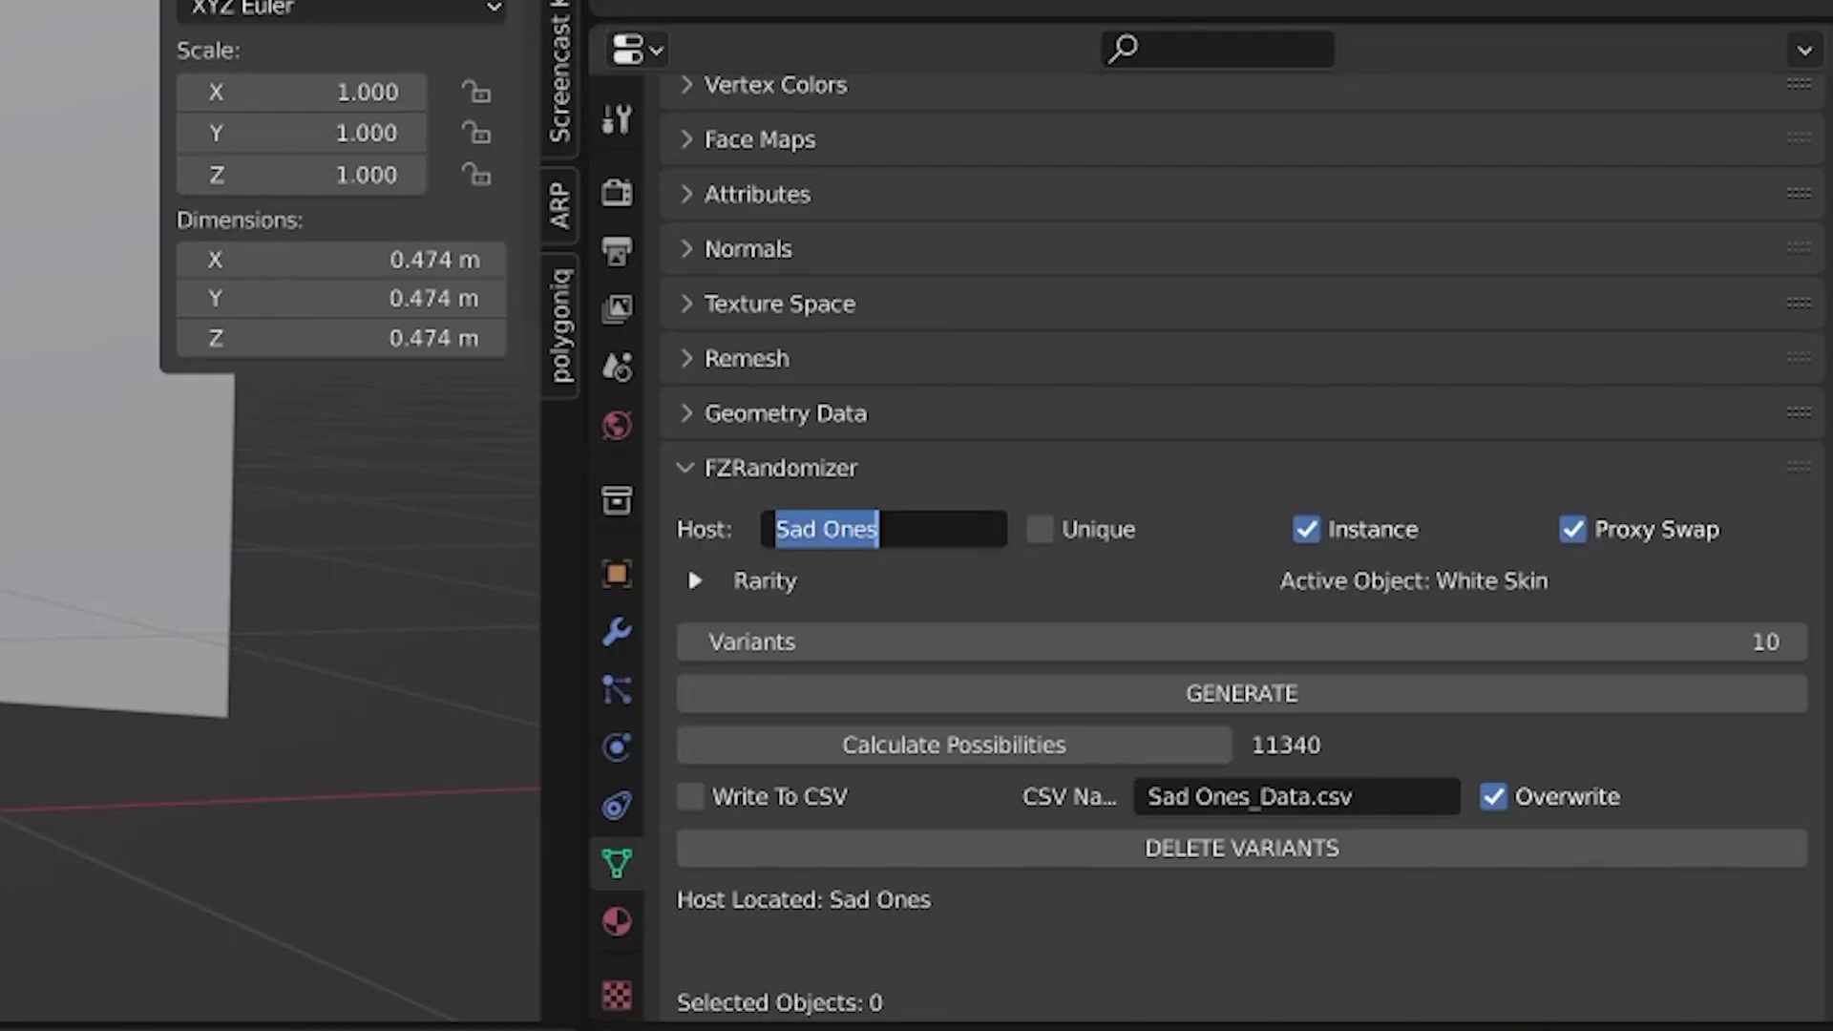
text(Sad Ones)
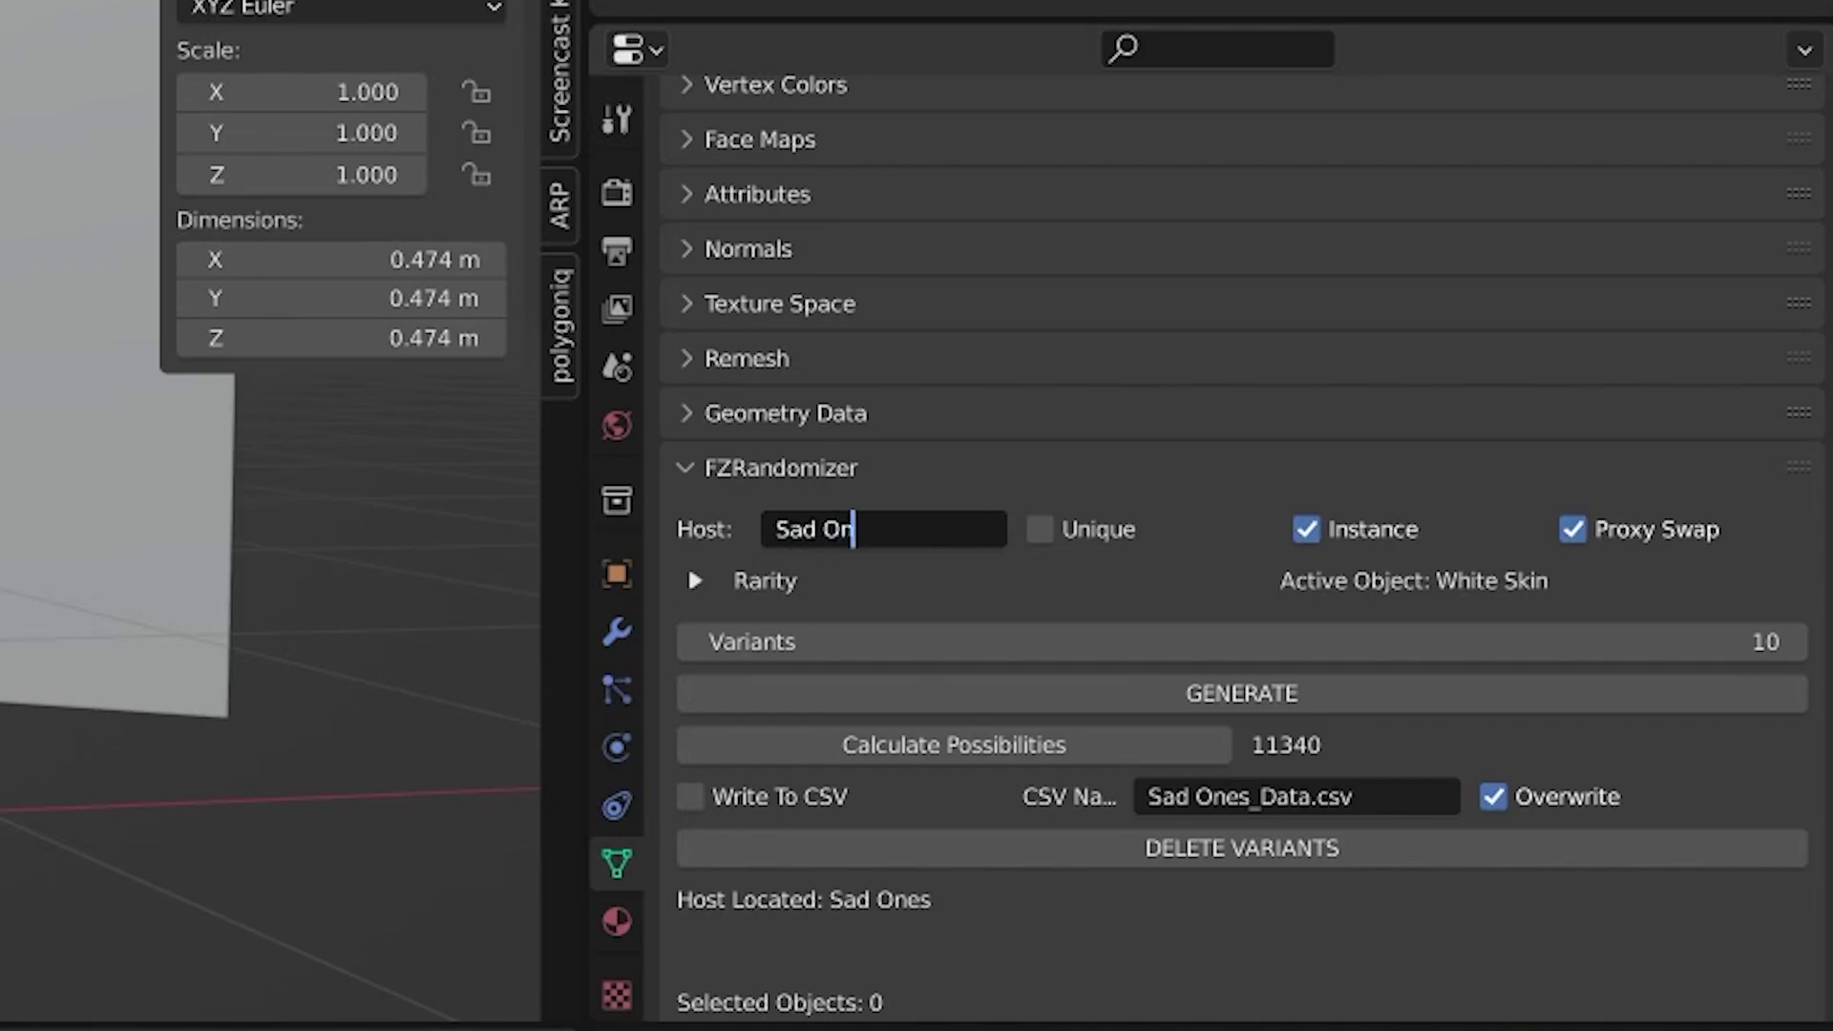
key(Return)
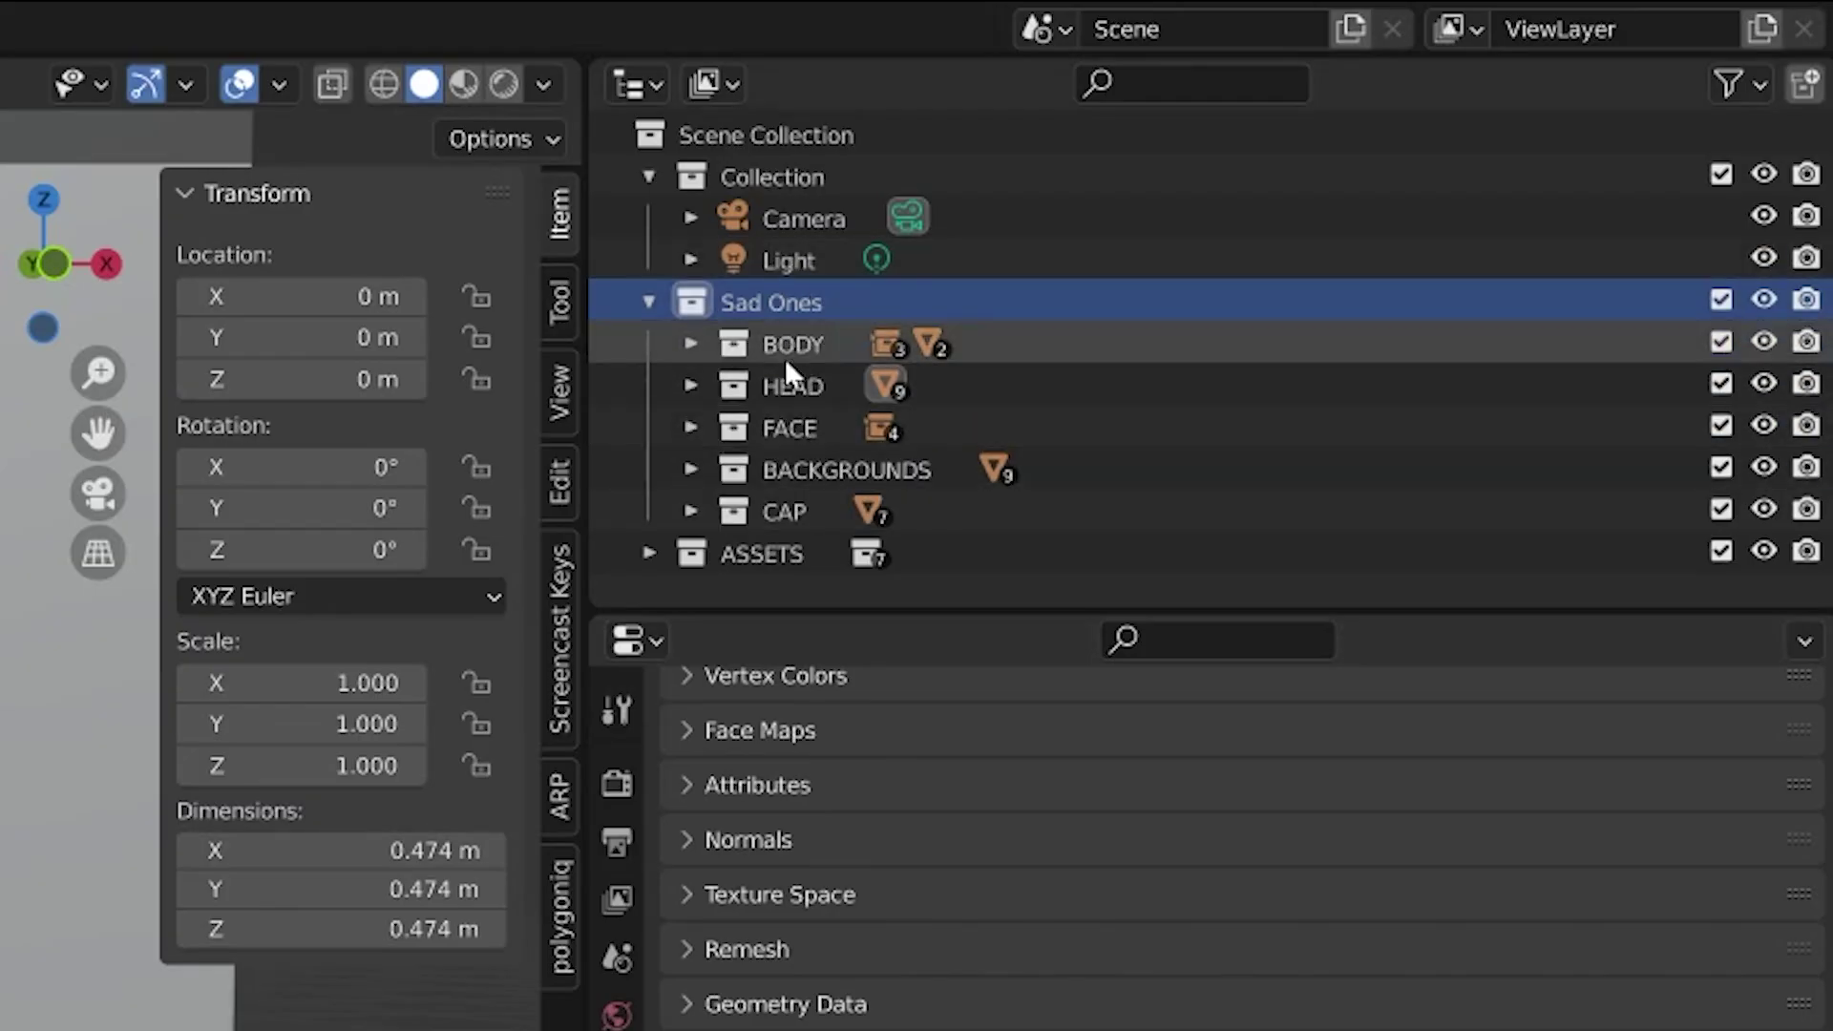
Browse the BODY and HEAD collections in the Outliner, expanding and collapsing each.
click(690, 344)
click(690, 344)
click(690, 386)
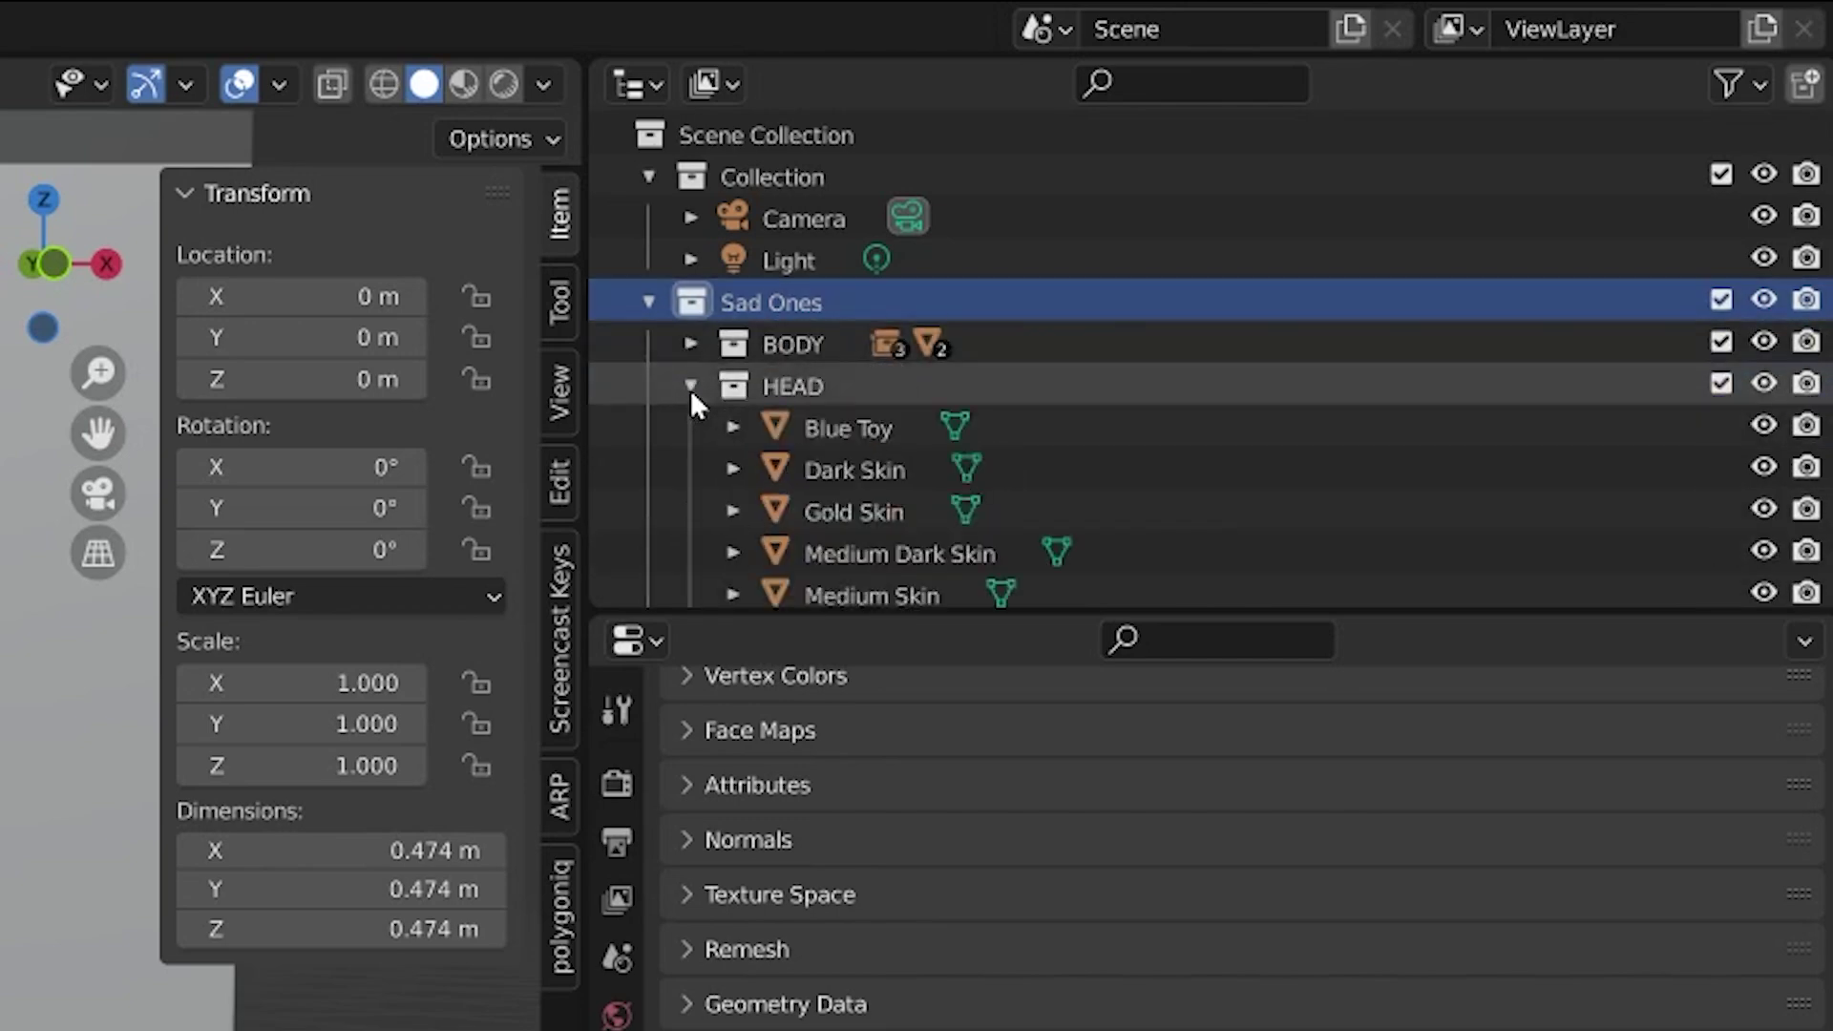
click(692, 388)
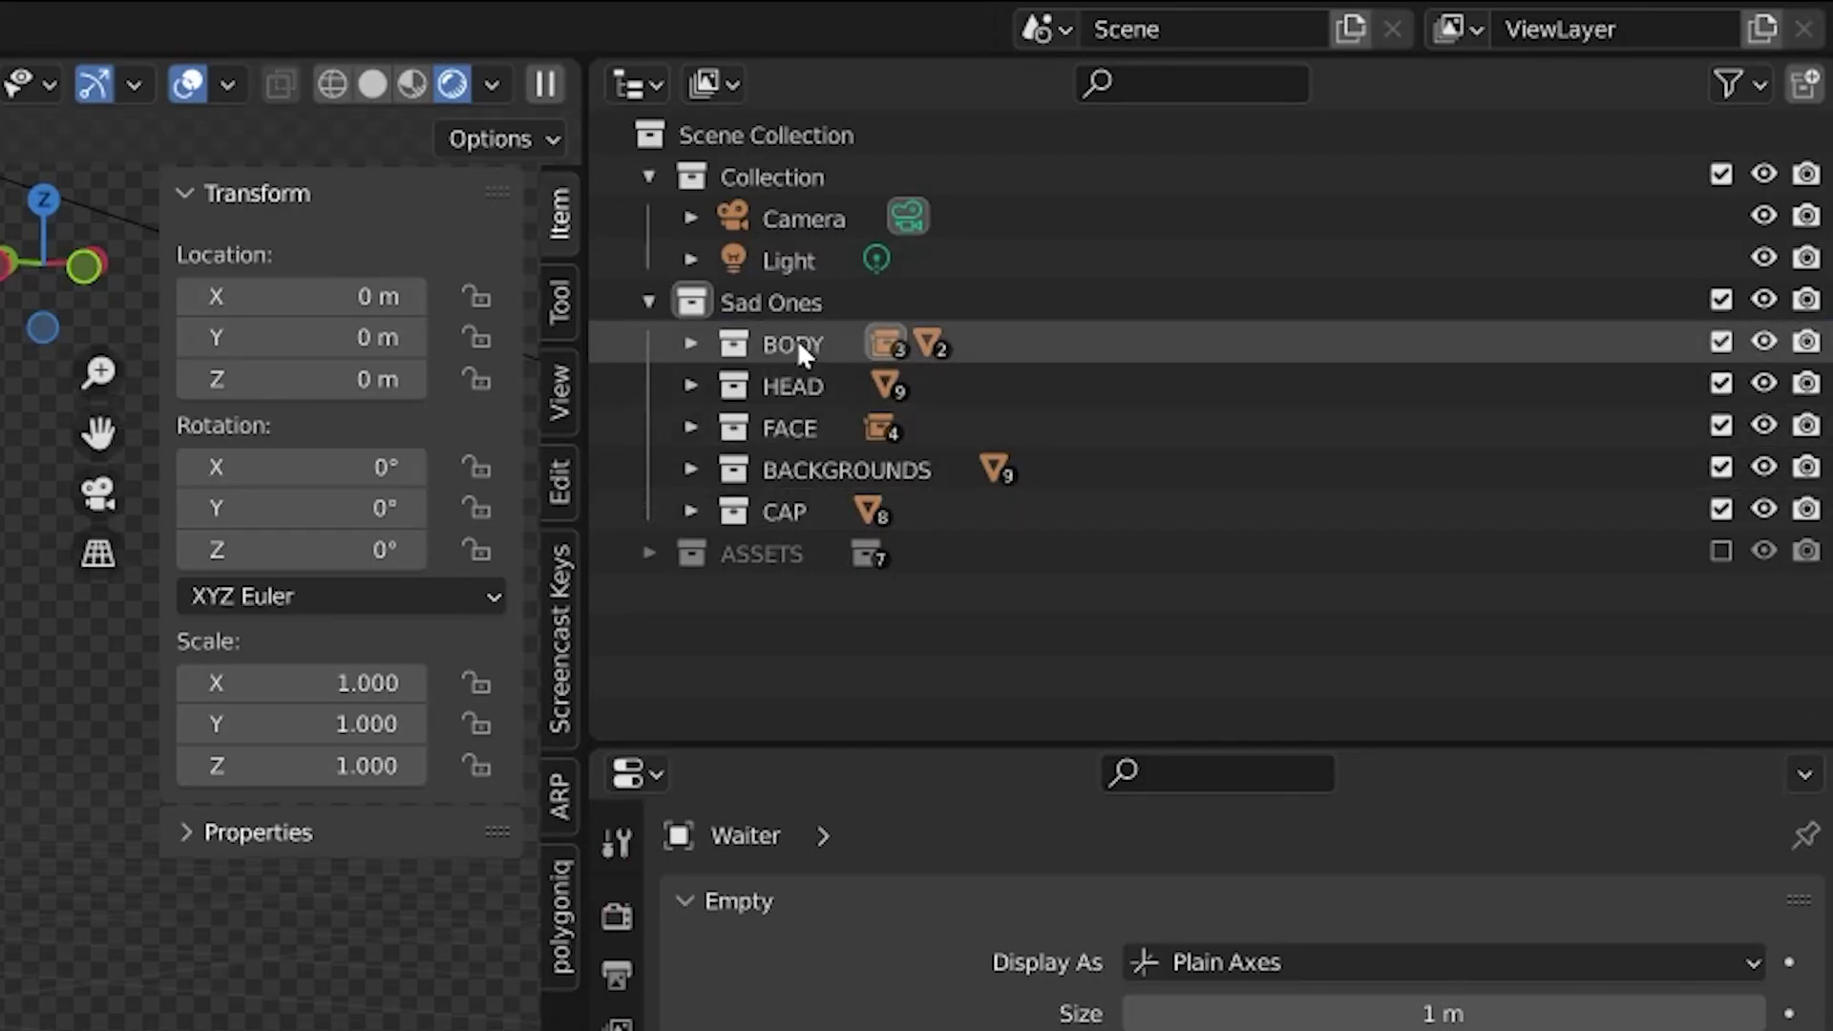
click(796, 340)
click(693, 345)
click(693, 346)
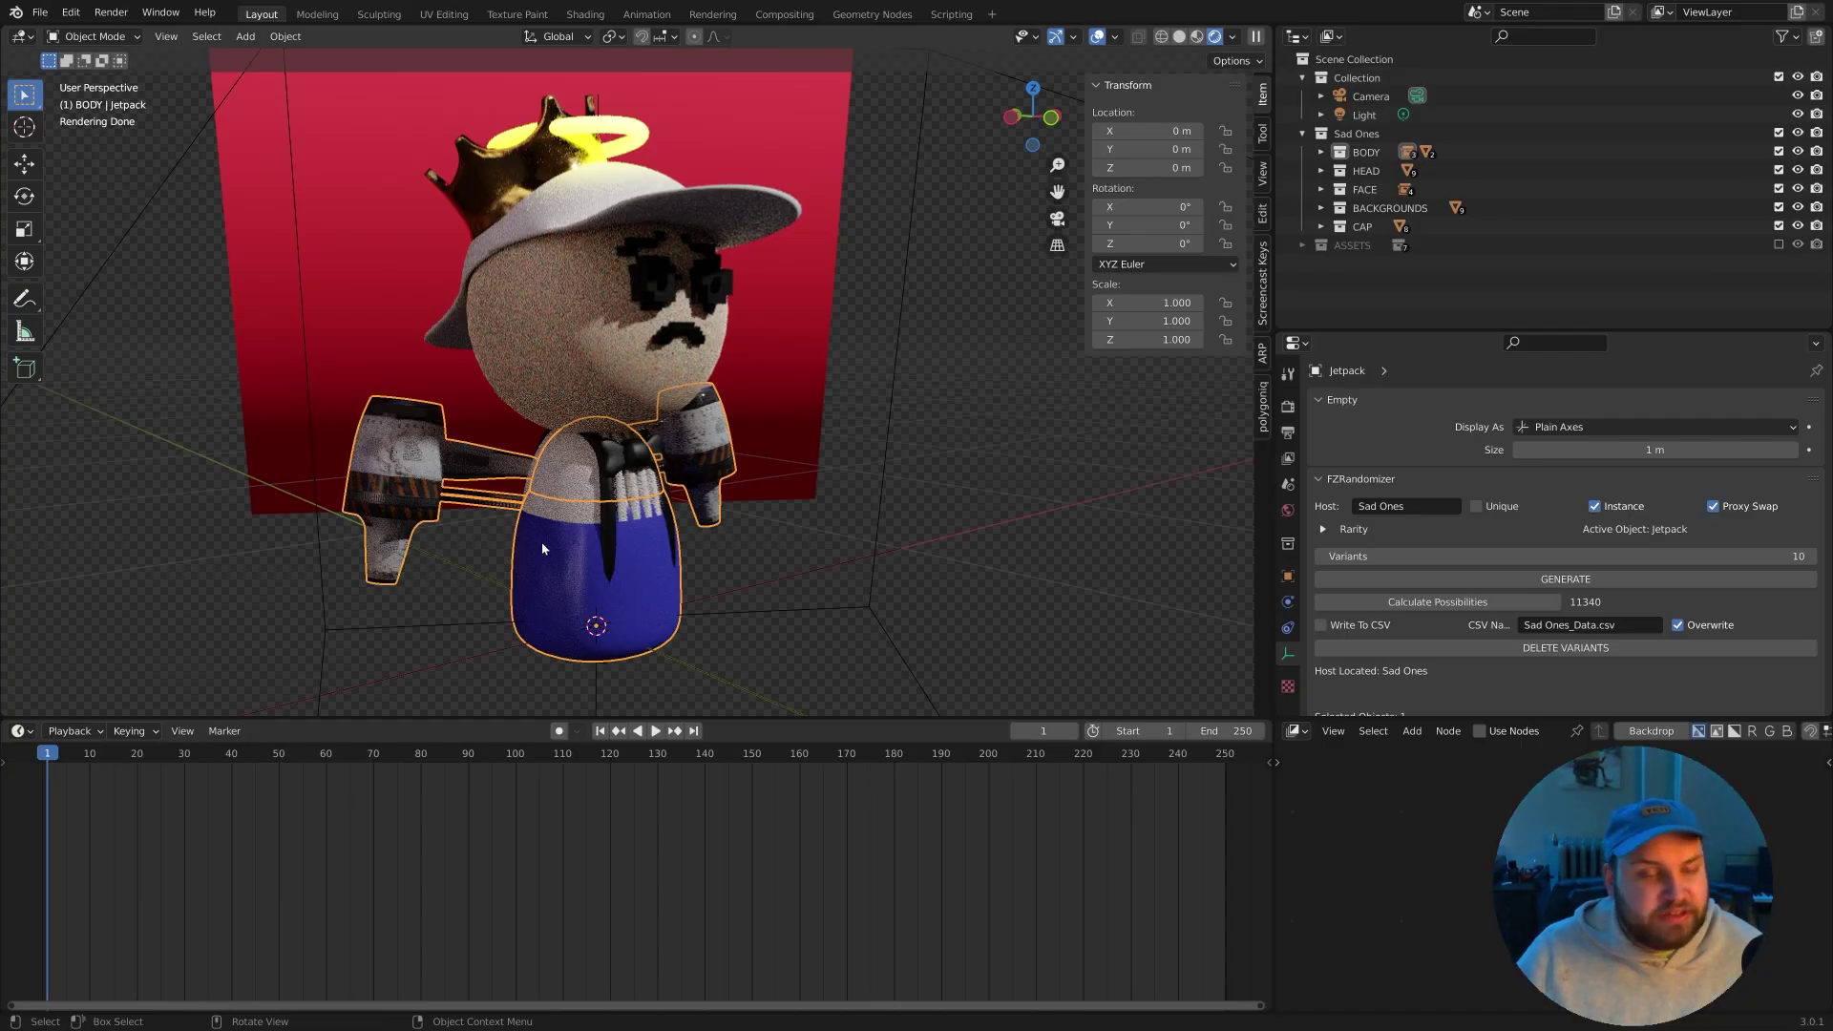
Expand HEAD and select the Blue Toy and Dark Skin heads.
click(1320, 170)
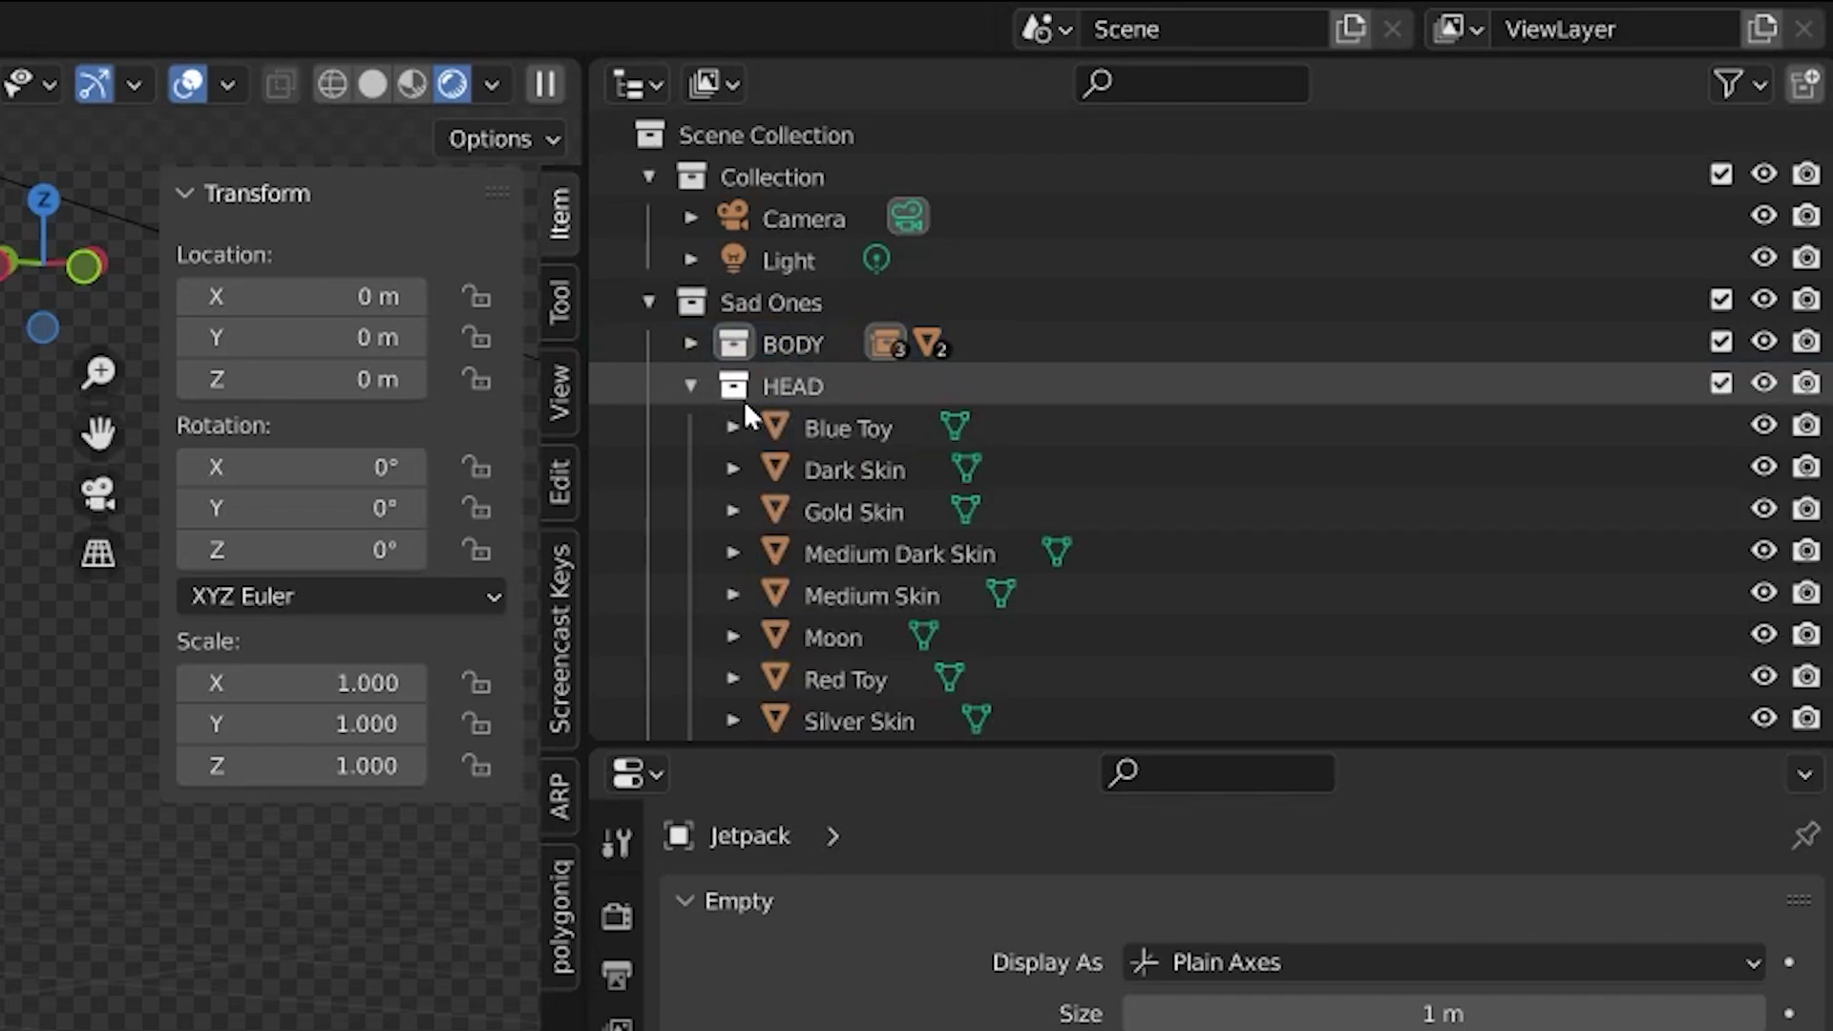
click(1390, 189)
key(g)
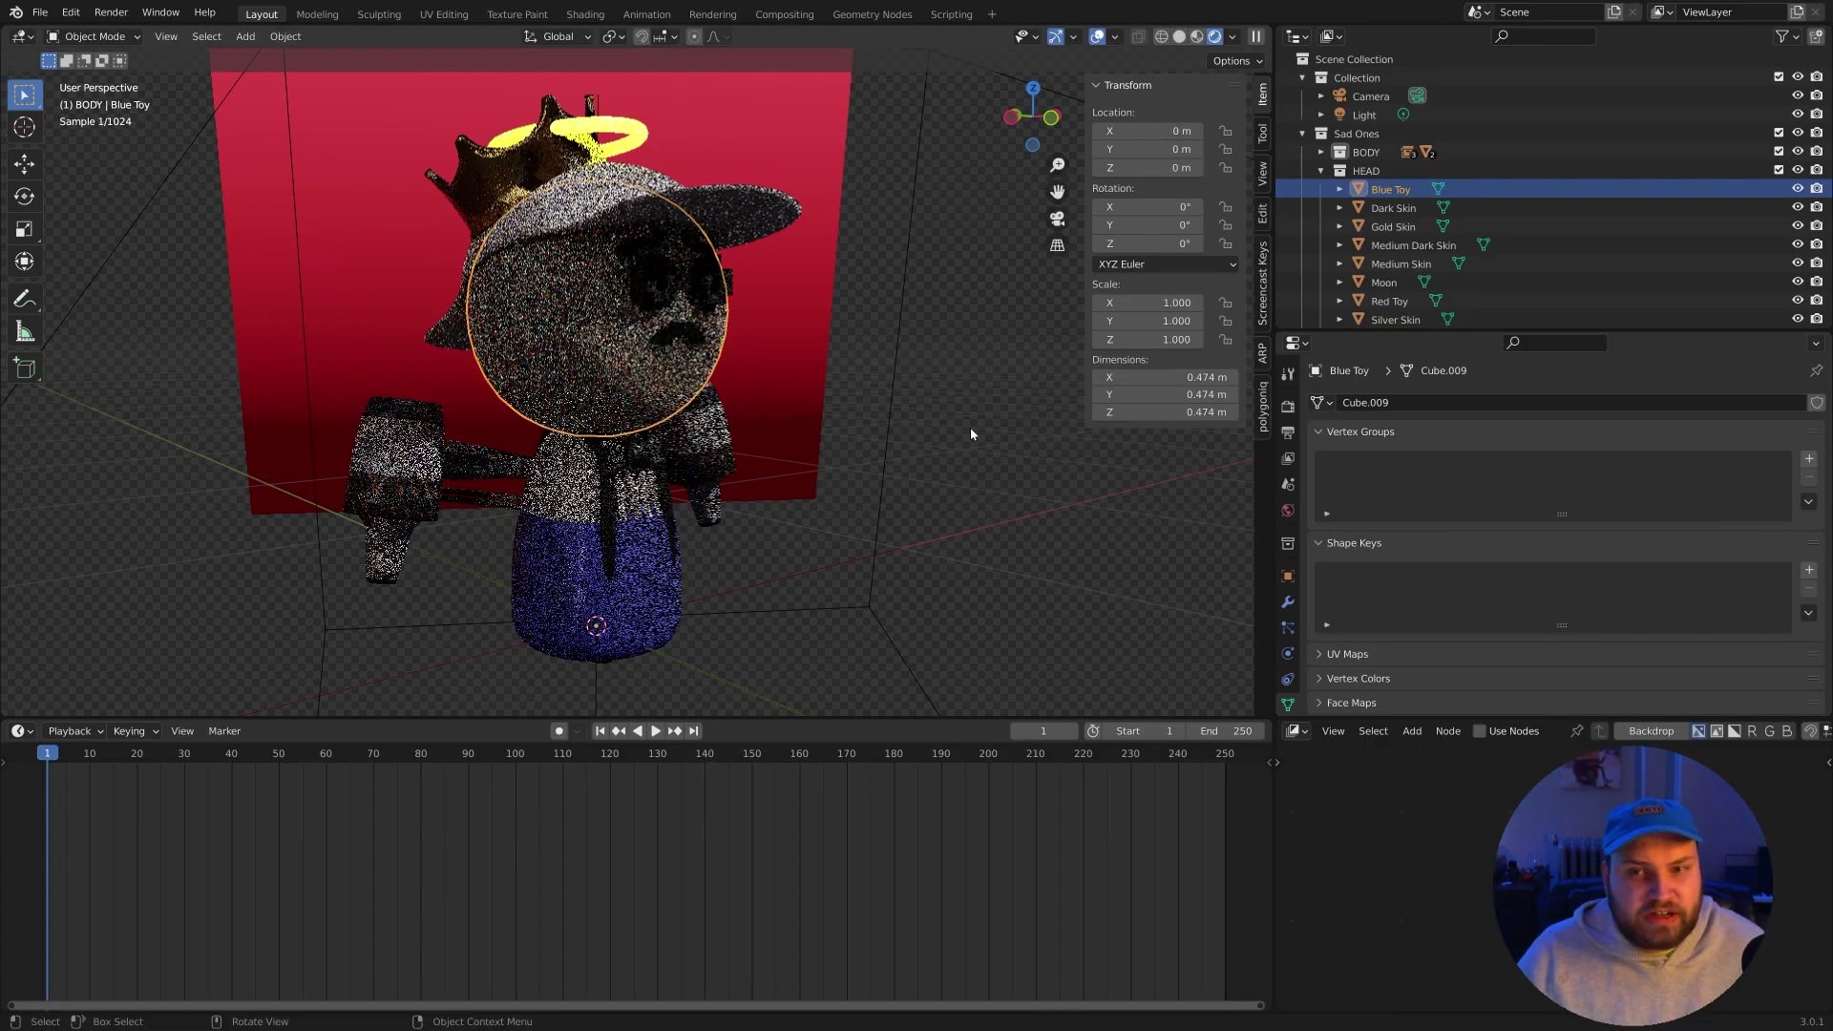
click(1392, 208)
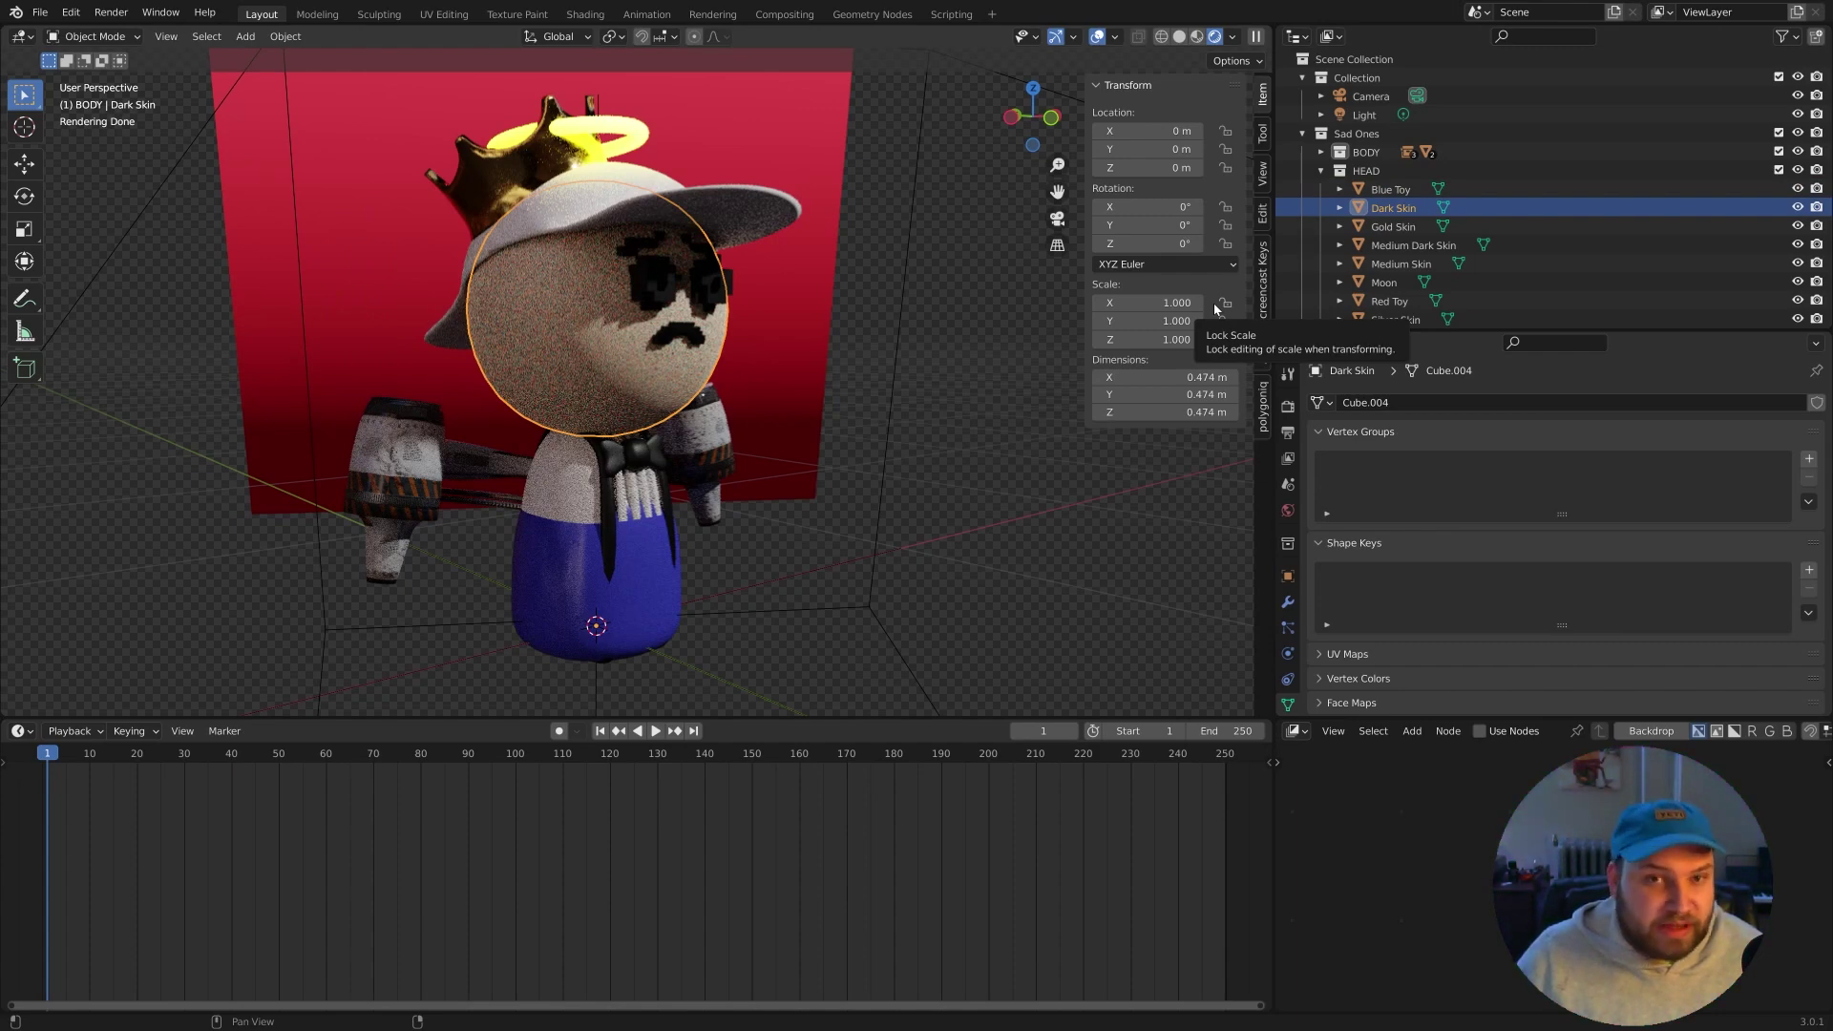
scroll(1514, 551, down, 8)
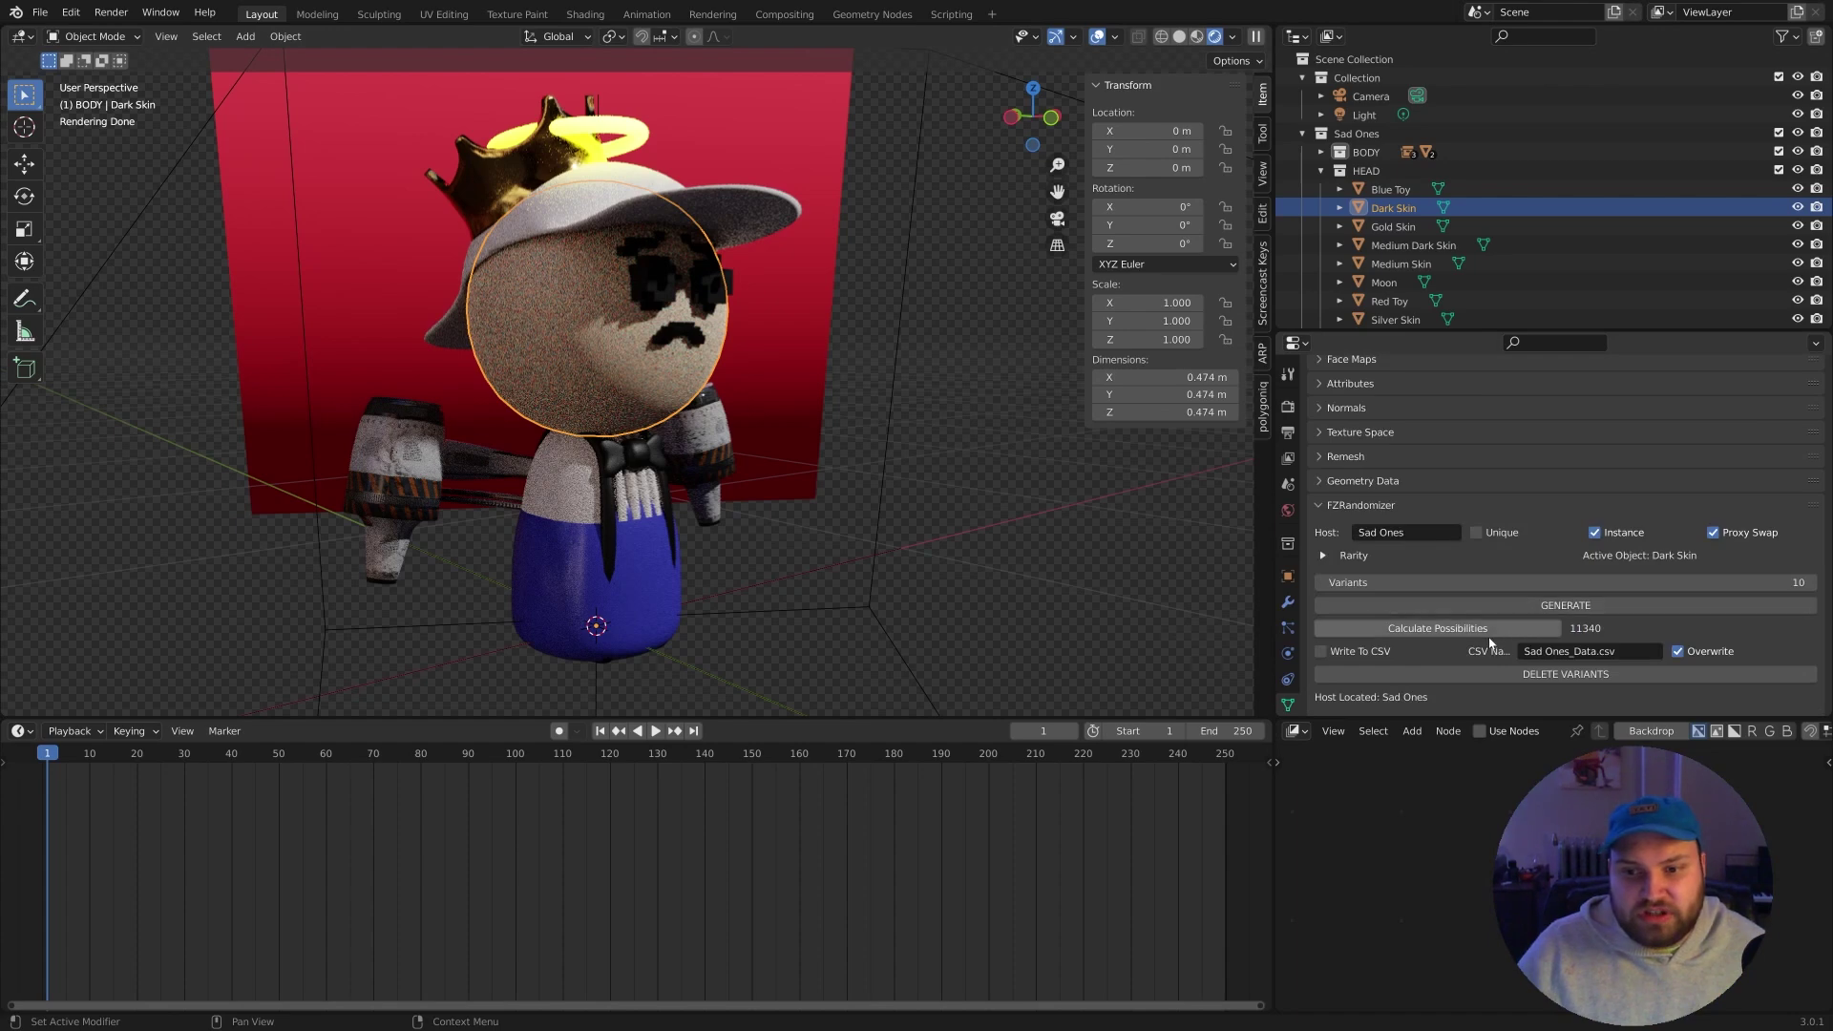
scroll(1487, 646, down, 4)
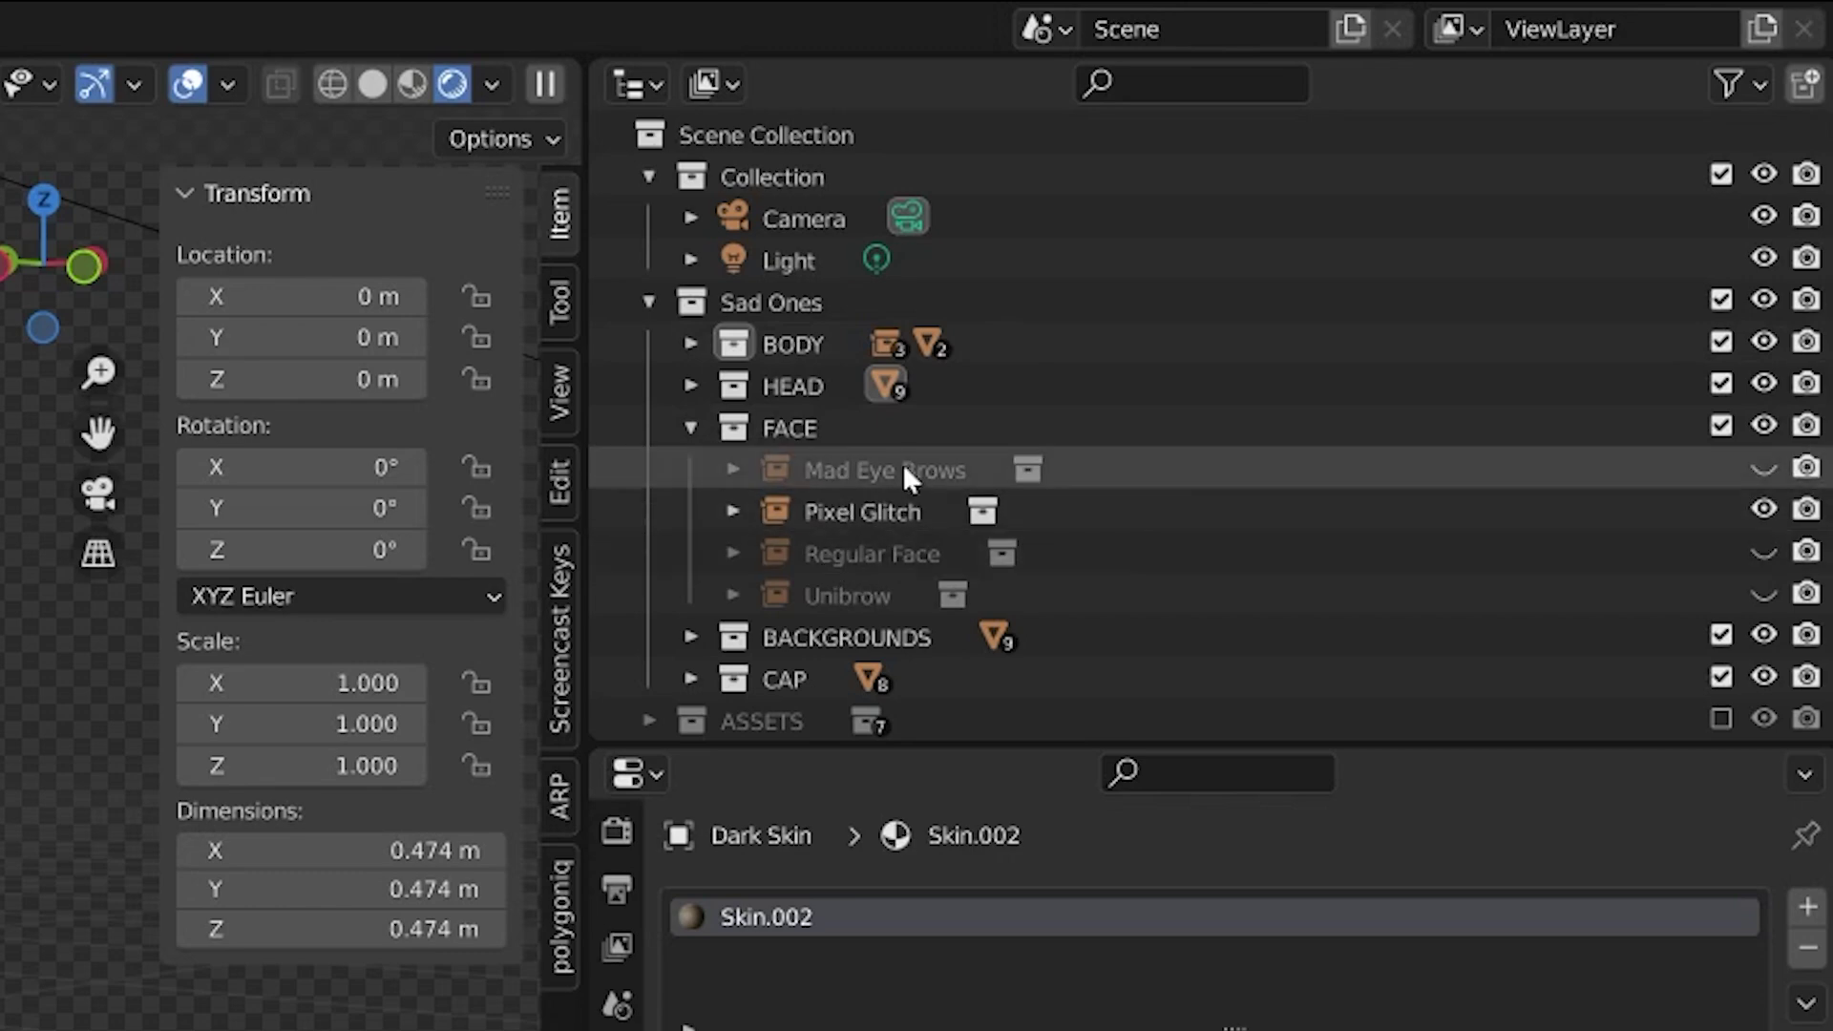
Browse BODY and Jetpack, then re-include the ASSETS collection with its checkbox.
click(690, 346)
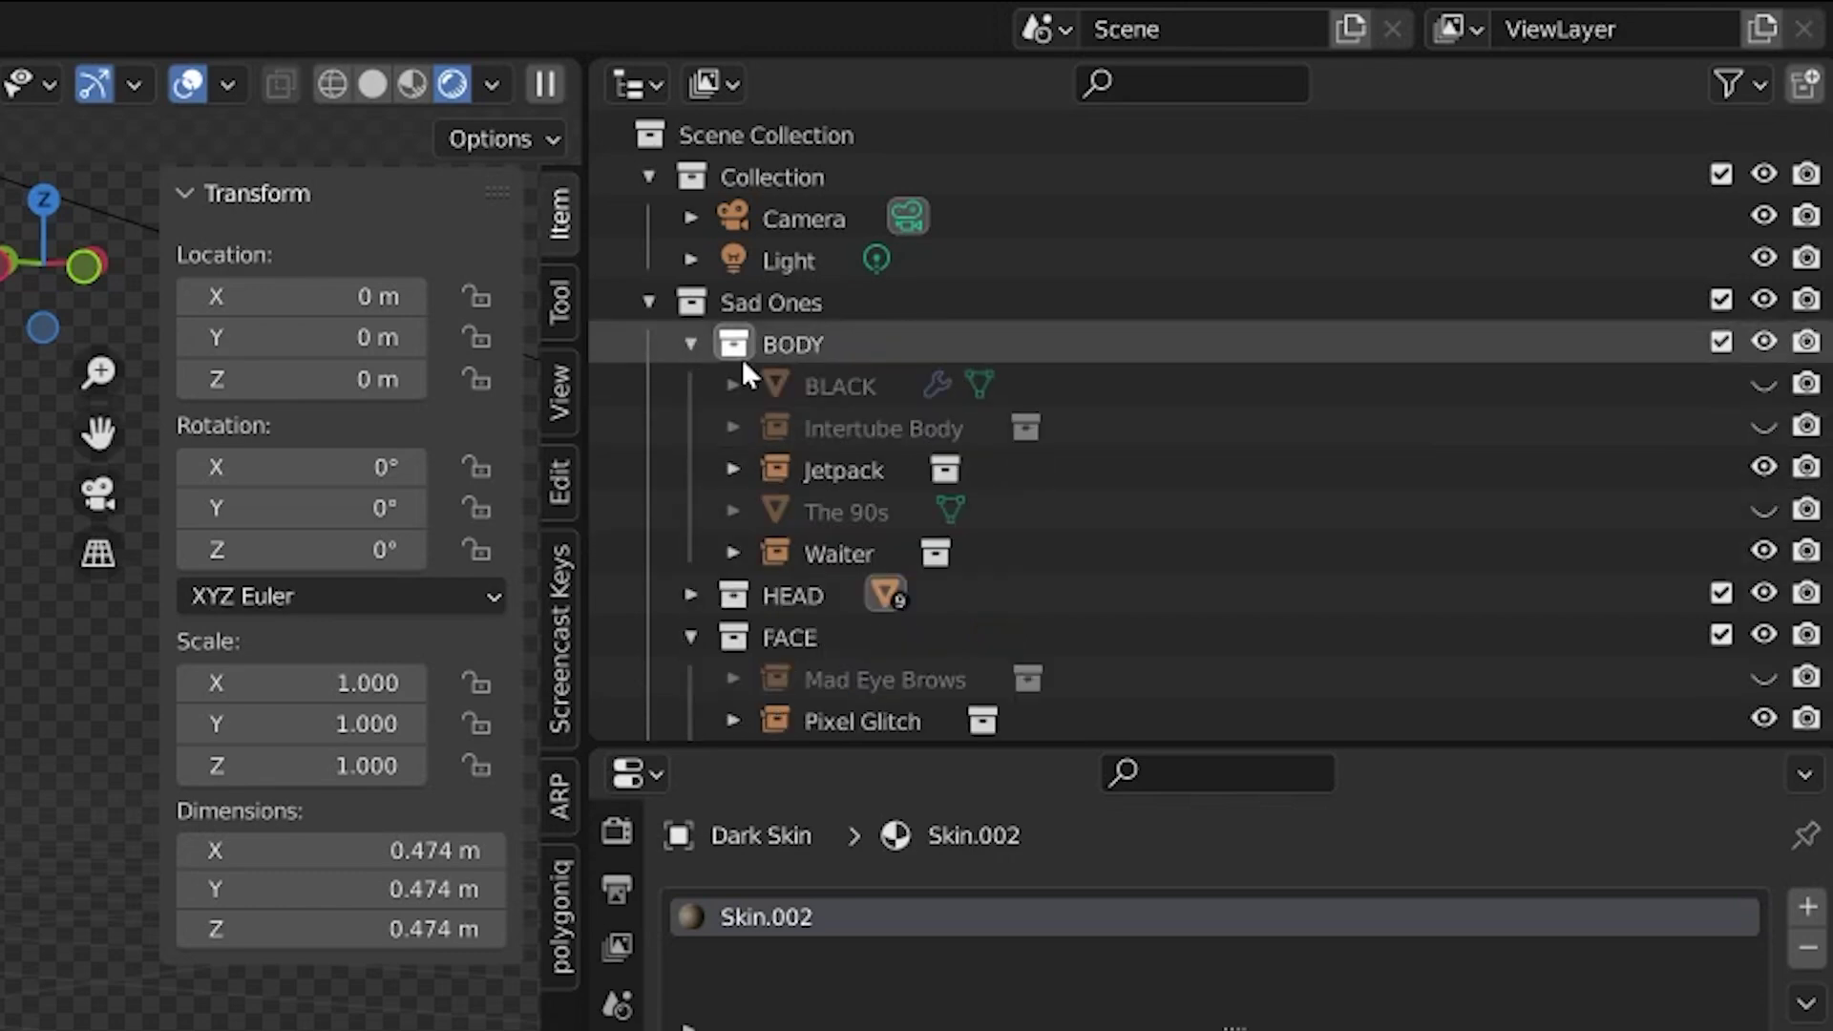
scroll(772, 382, down, 1)
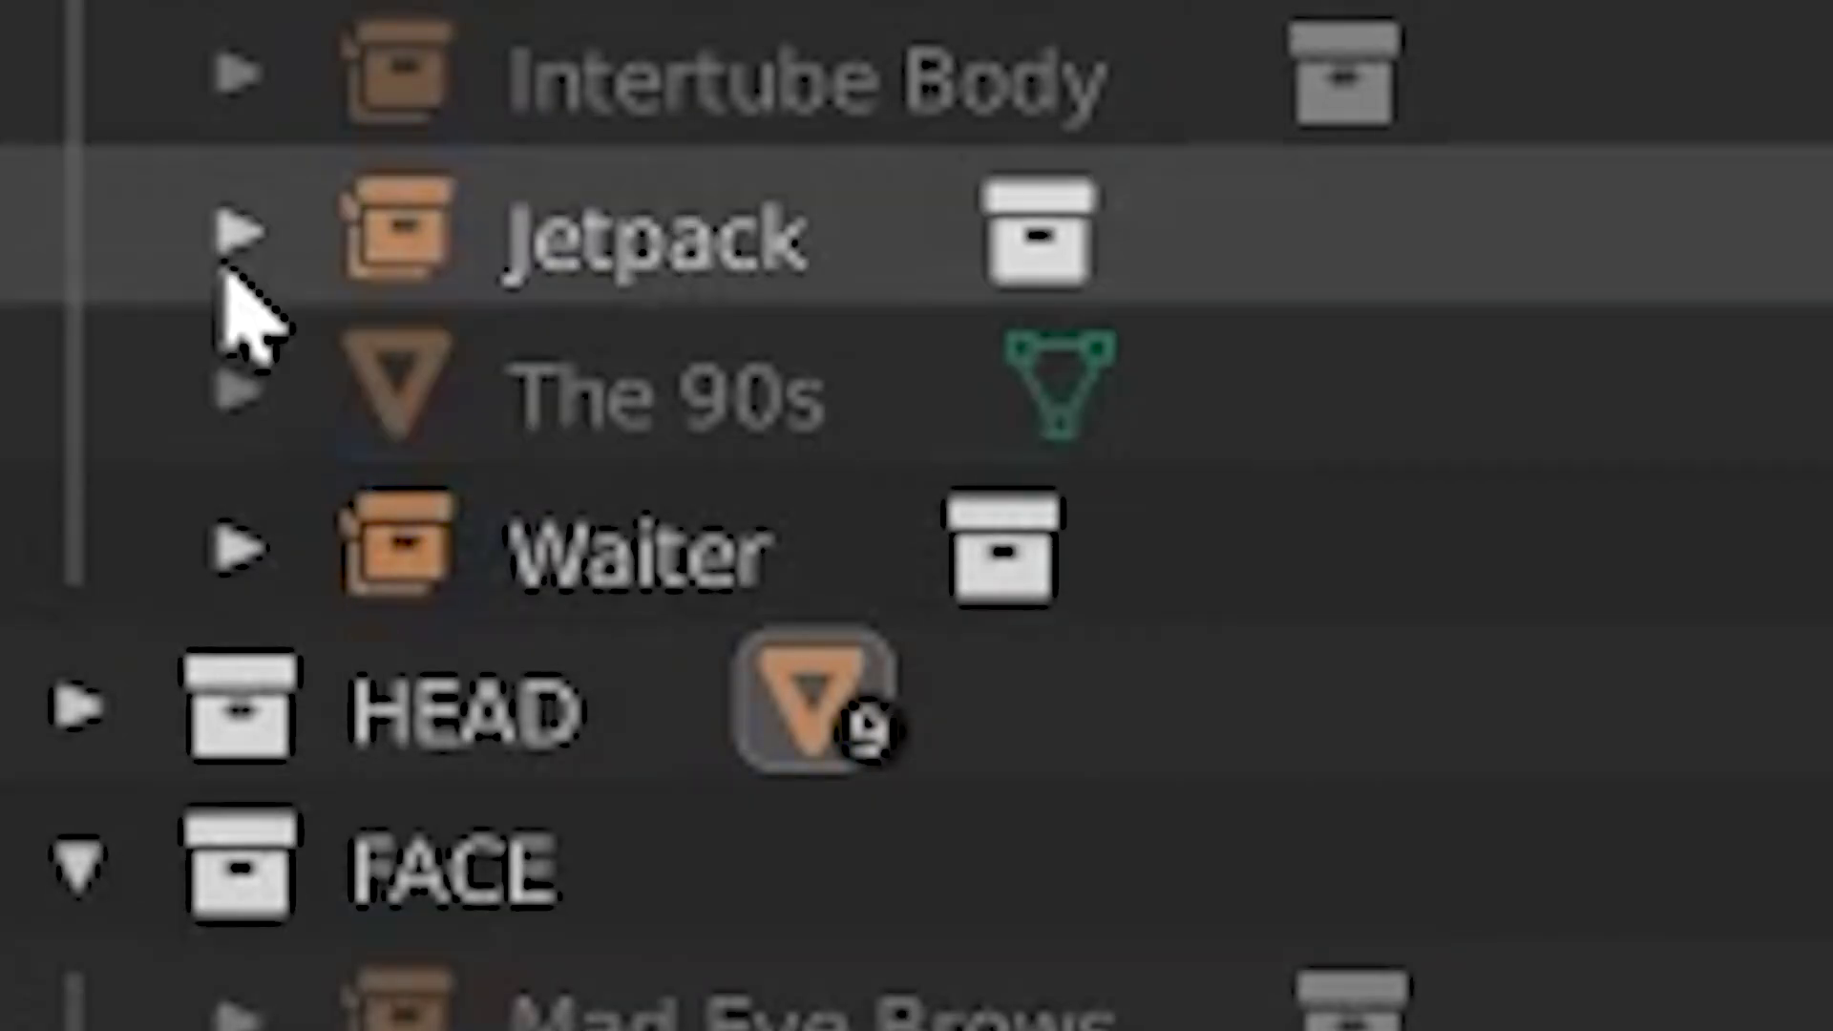
click(229, 263)
click(230, 263)
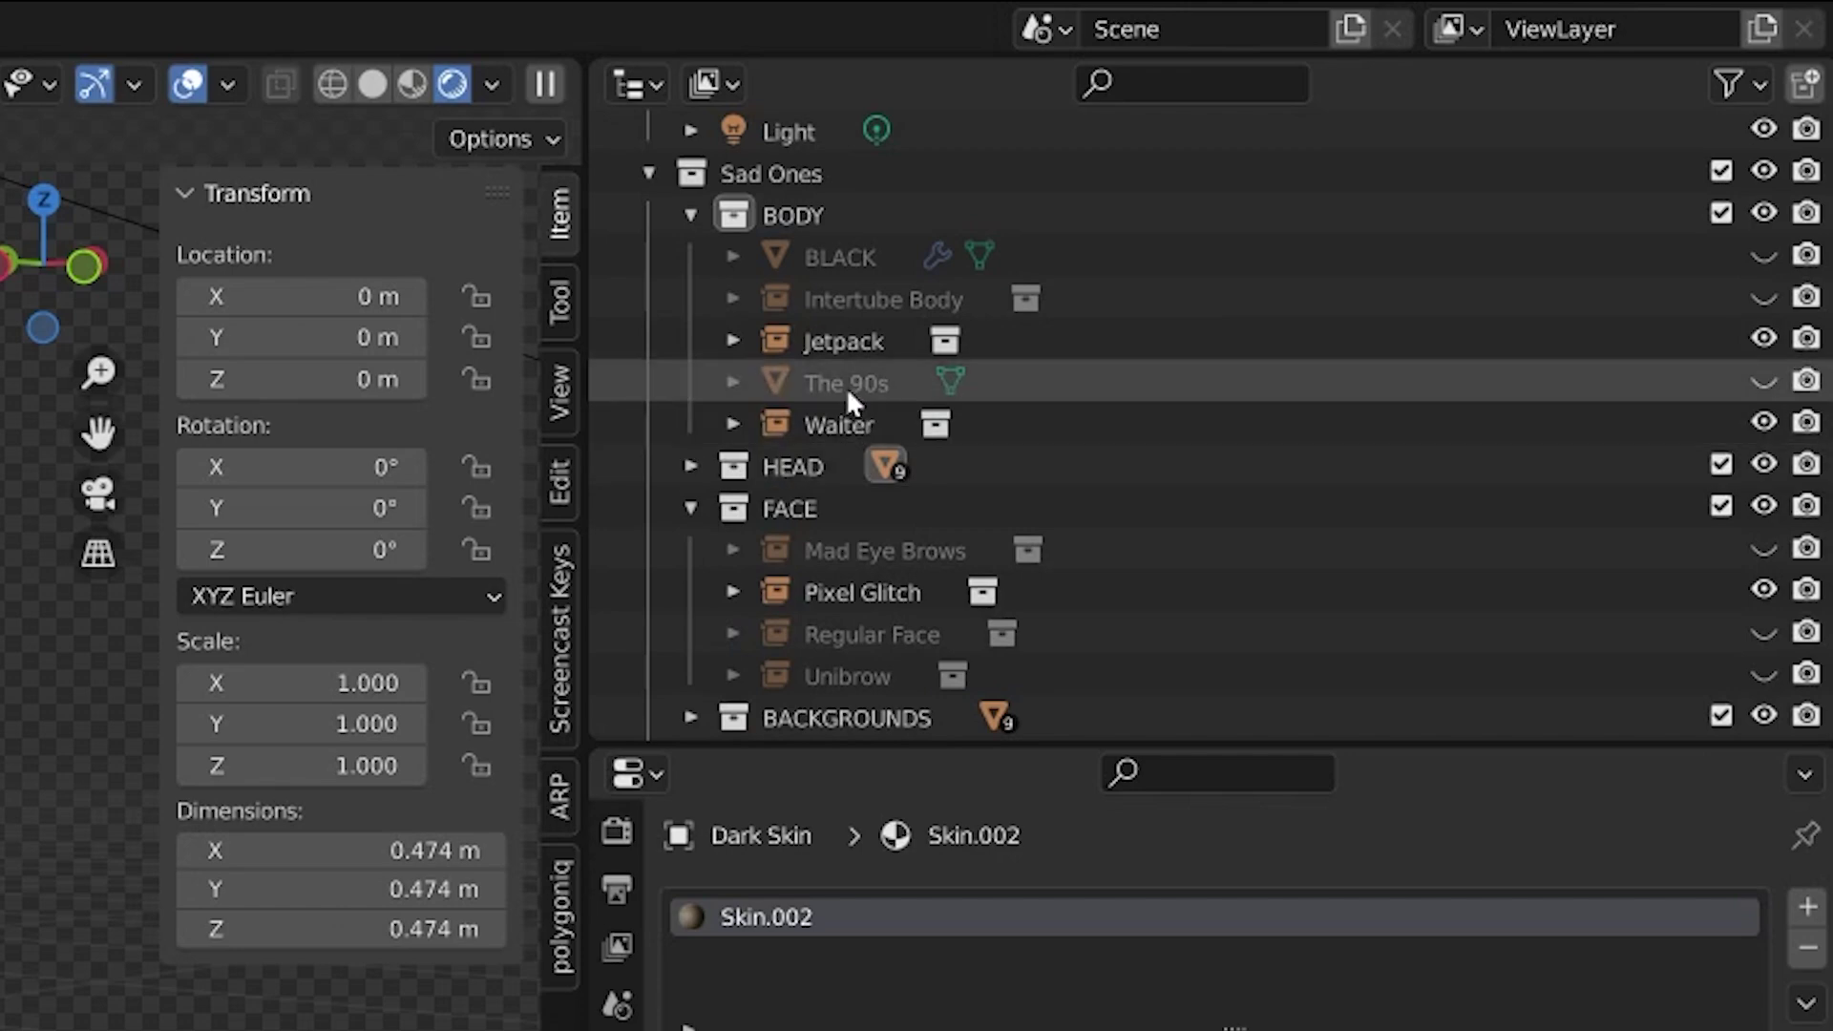
scroll(846, 386, down, 2)
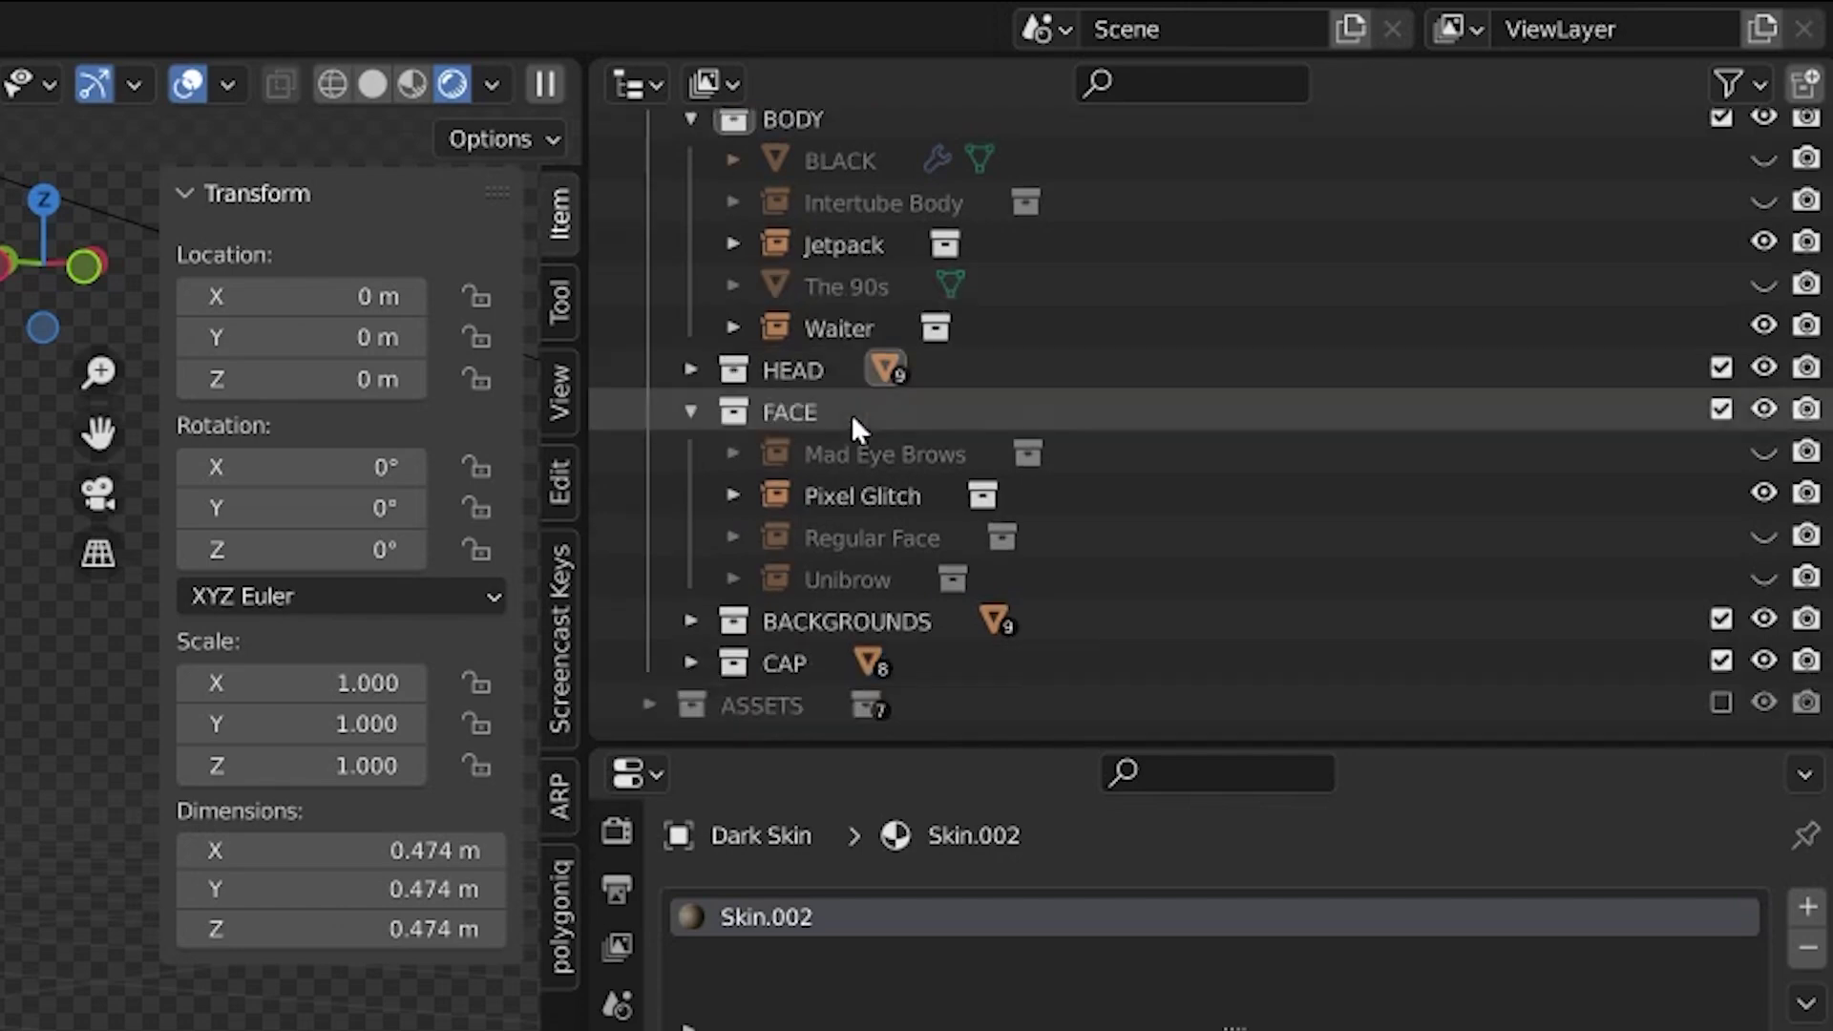
click(1720, 704)
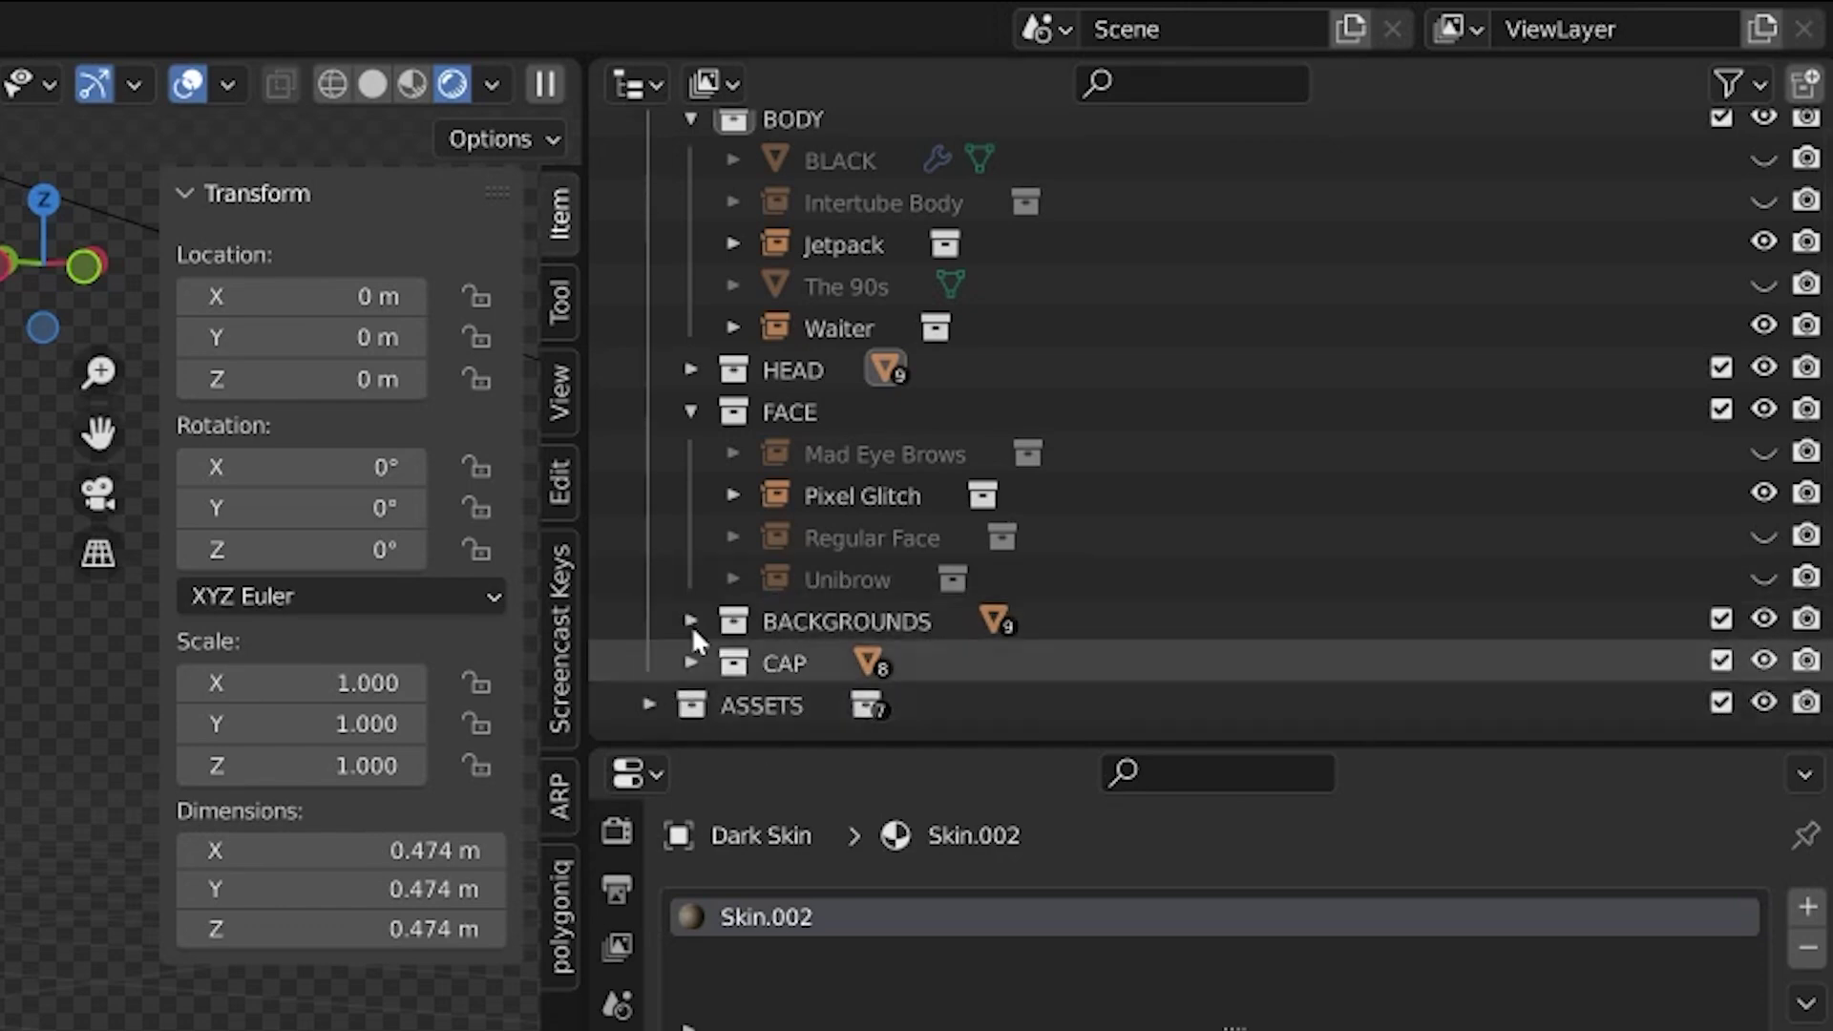
scroll(691, 449, up, 5)
Collapse Sad Ones, expand ASSETS and re-include the Waiter collection to list its parts.
click(648, 303)
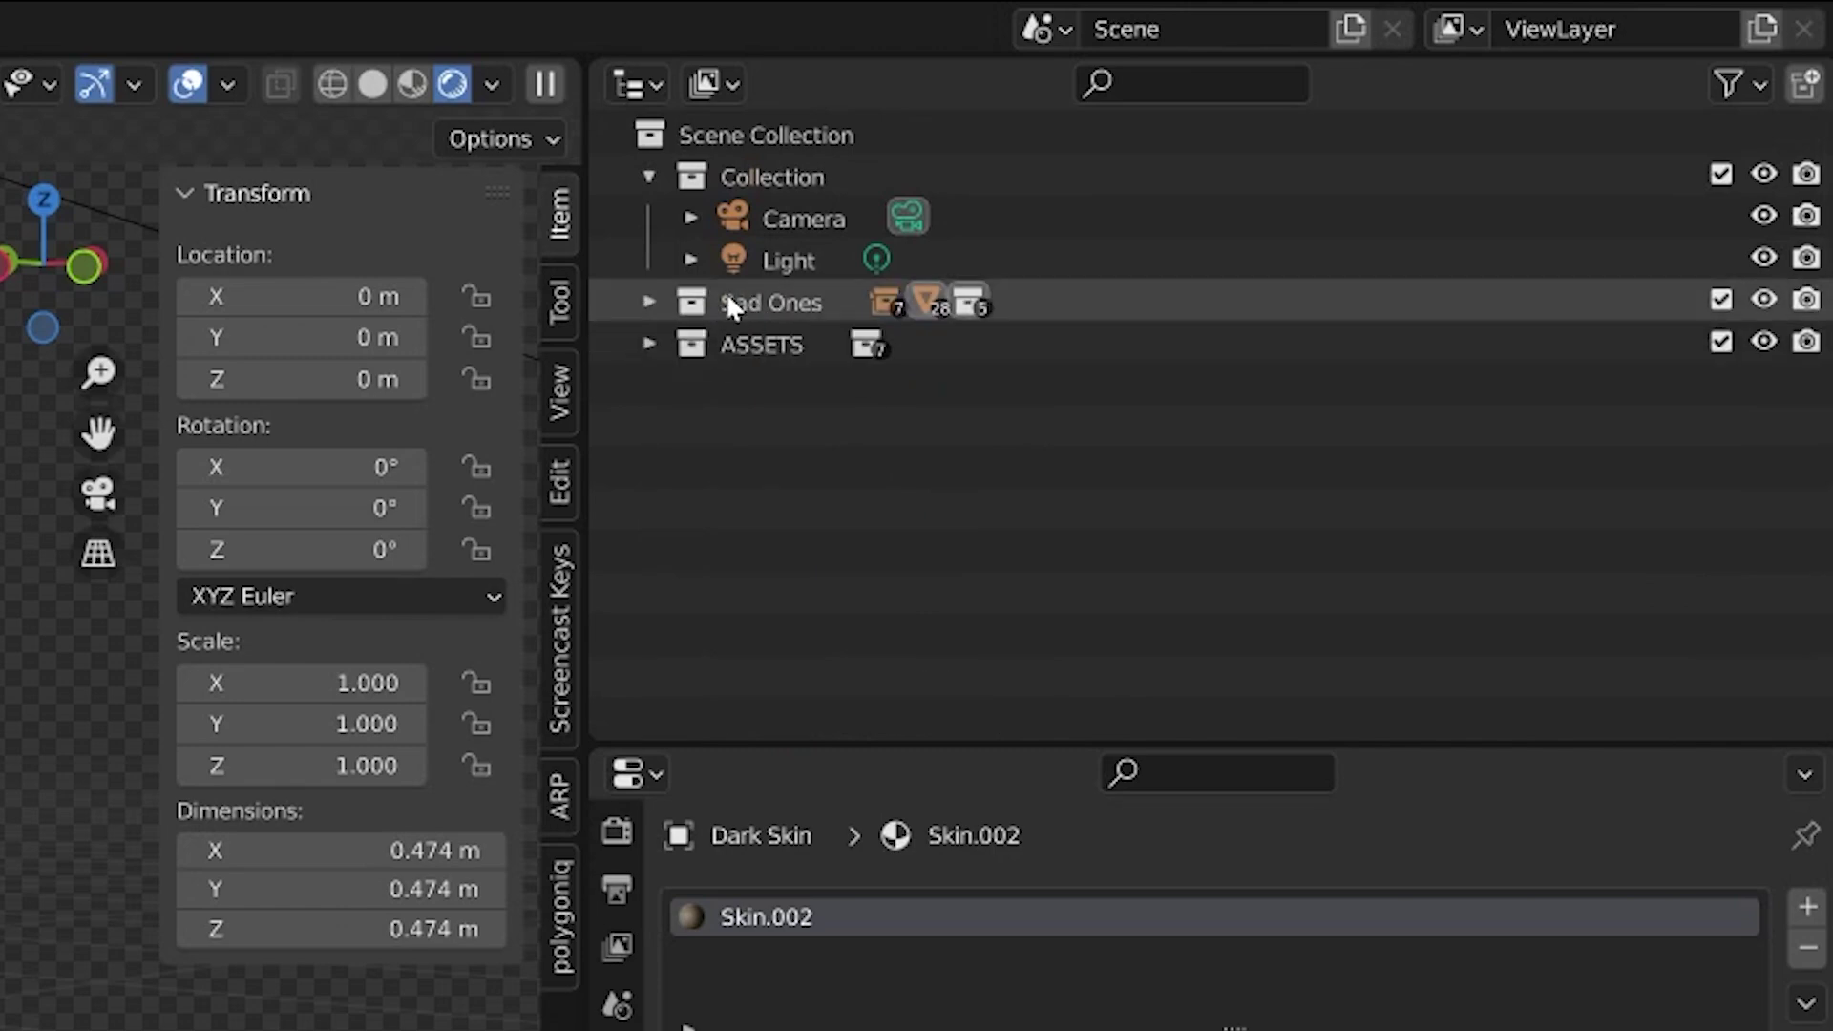
click(649, 345)
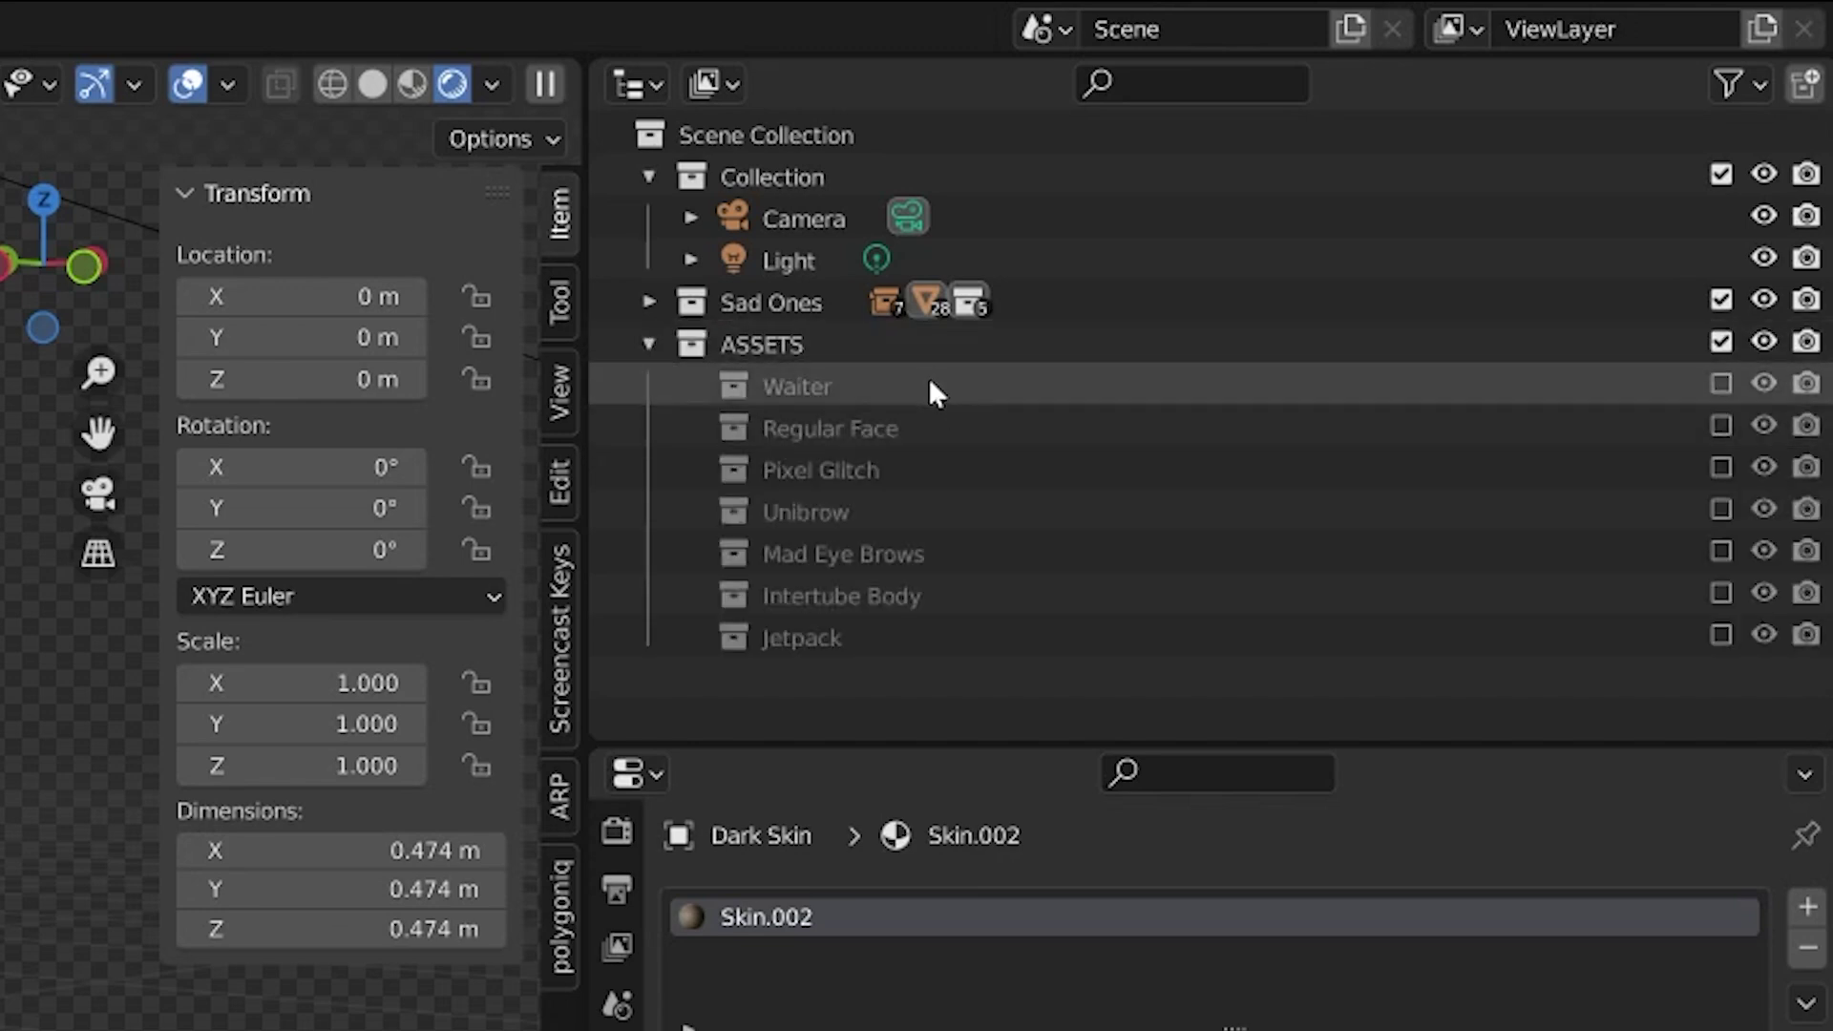
click(873, 383)
click(1720, 383)
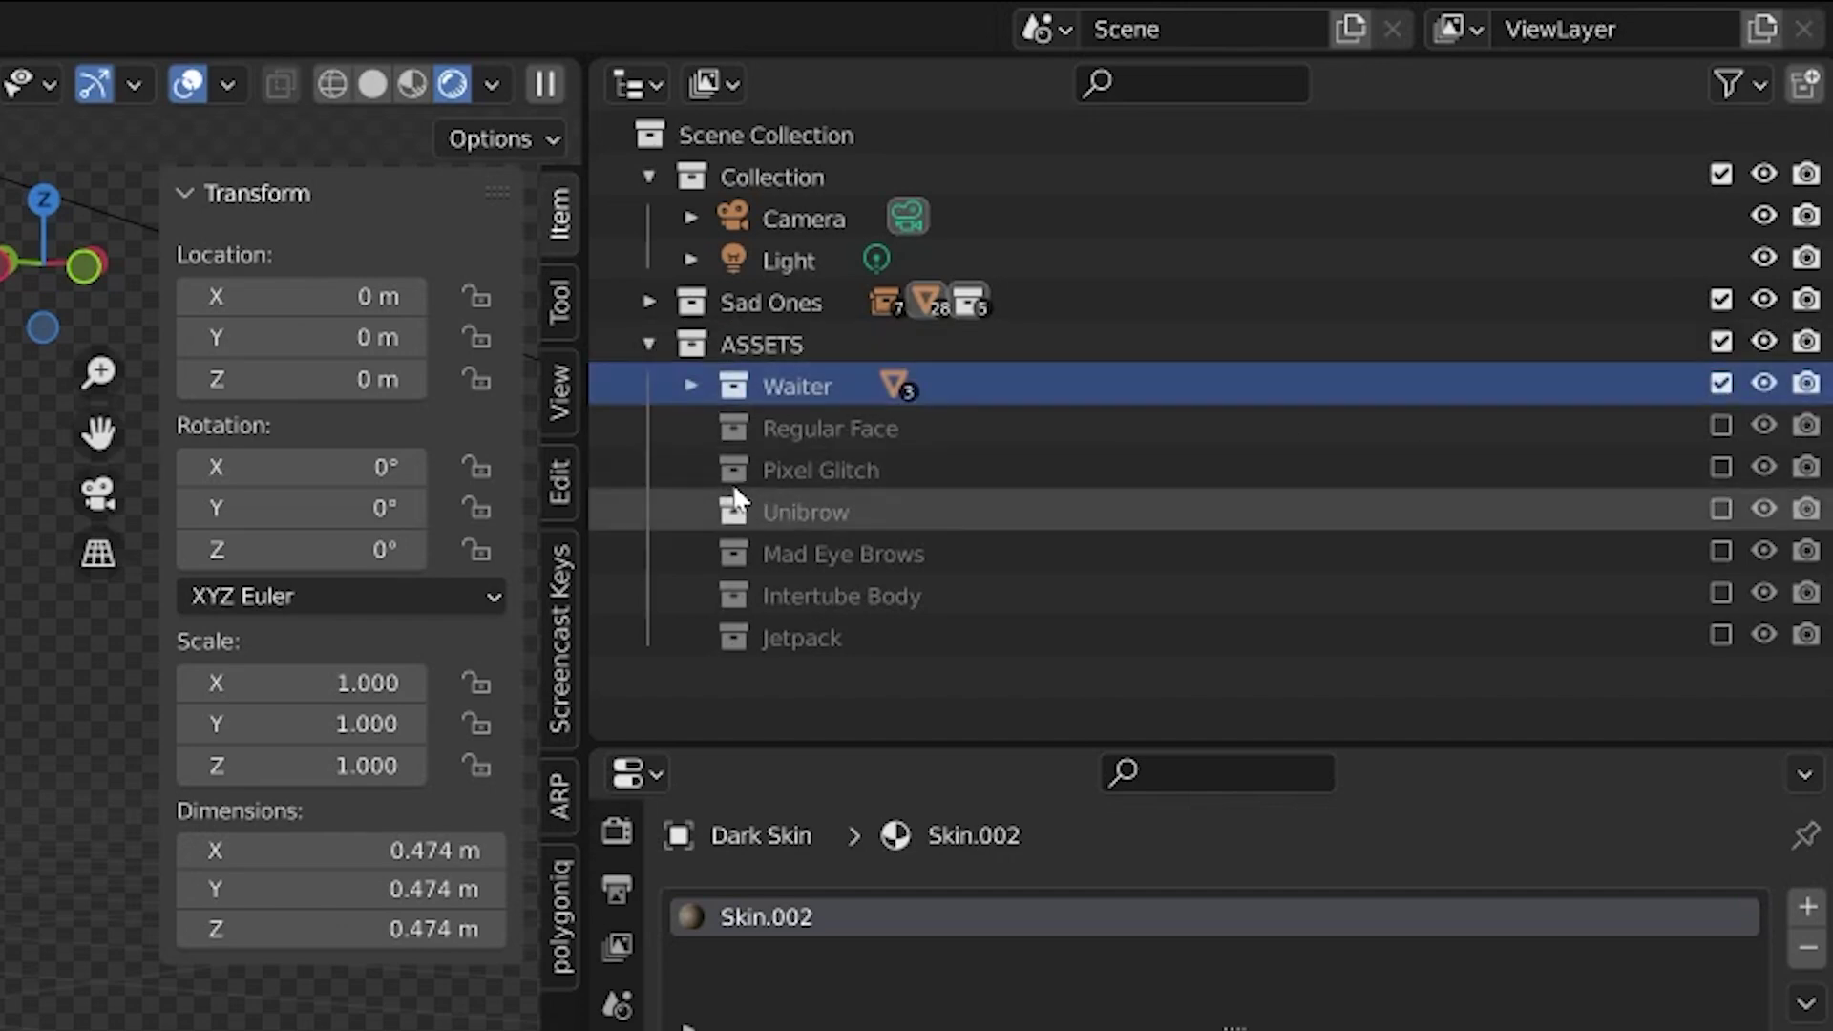
click(691, 386)
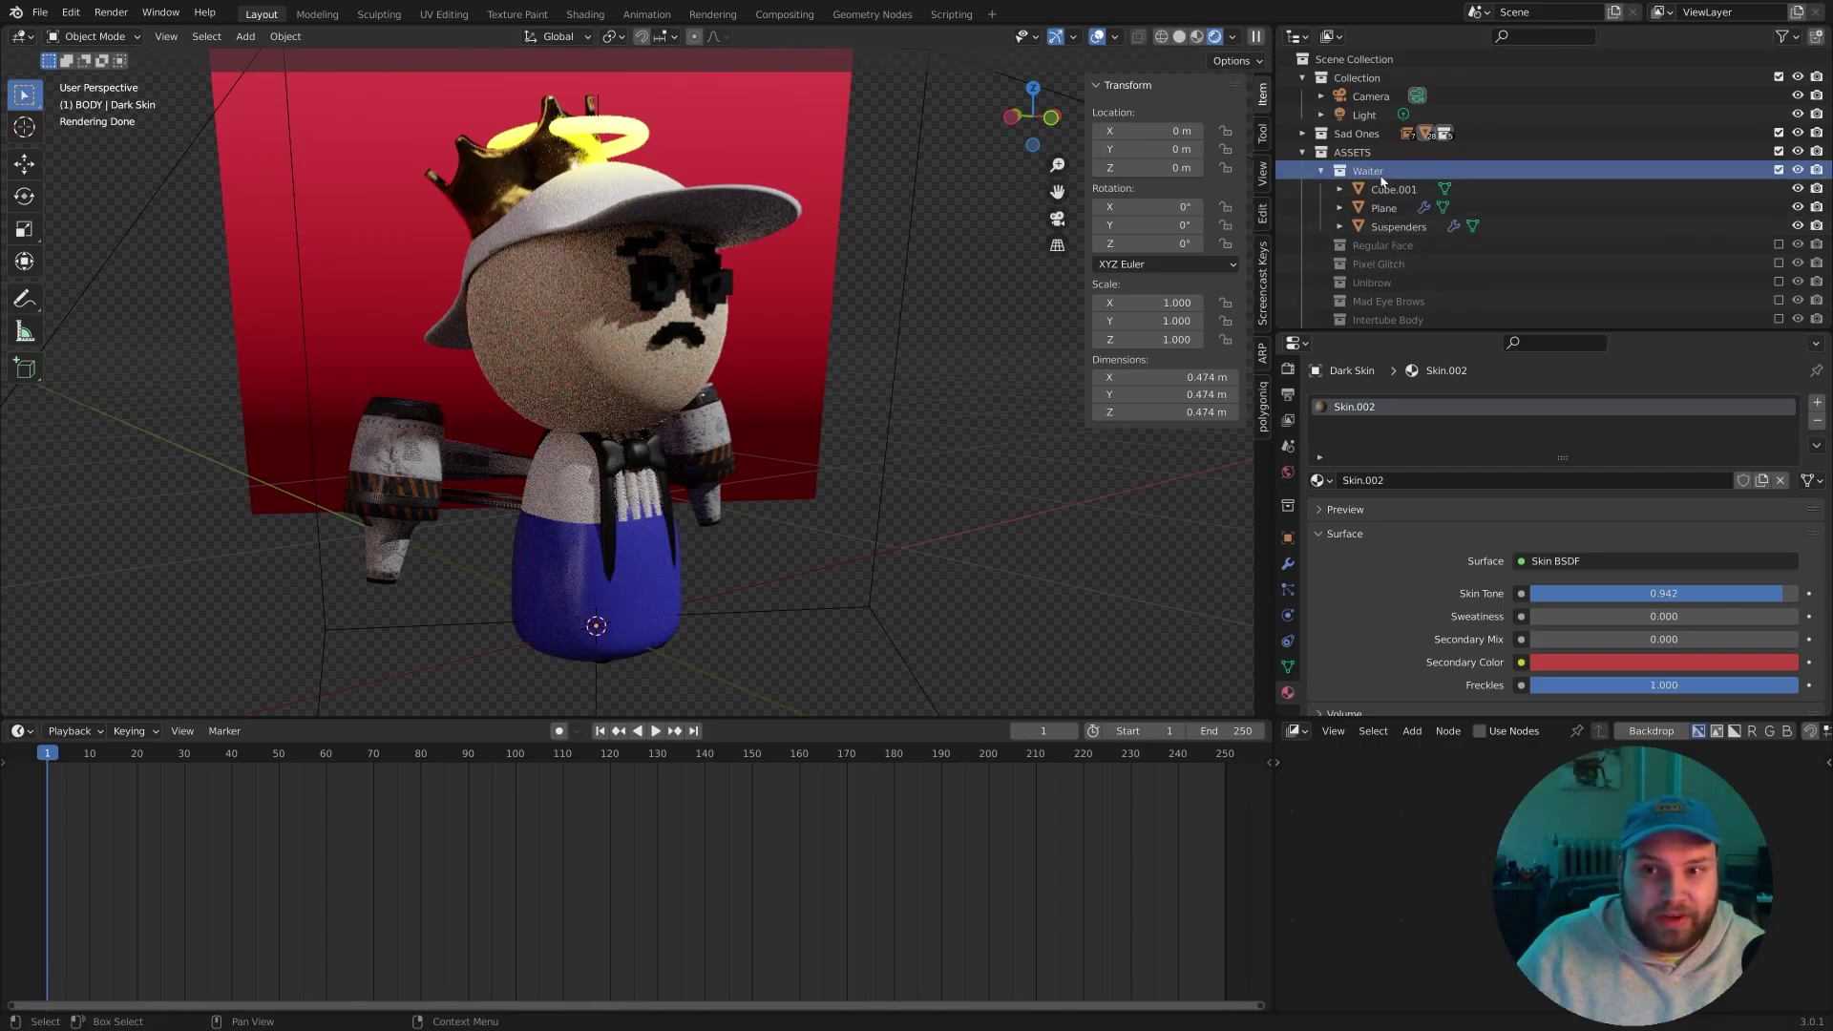
Exclude the Waiter collection again and make BODY under Sad Ones the active collection.
click(1397, 190)
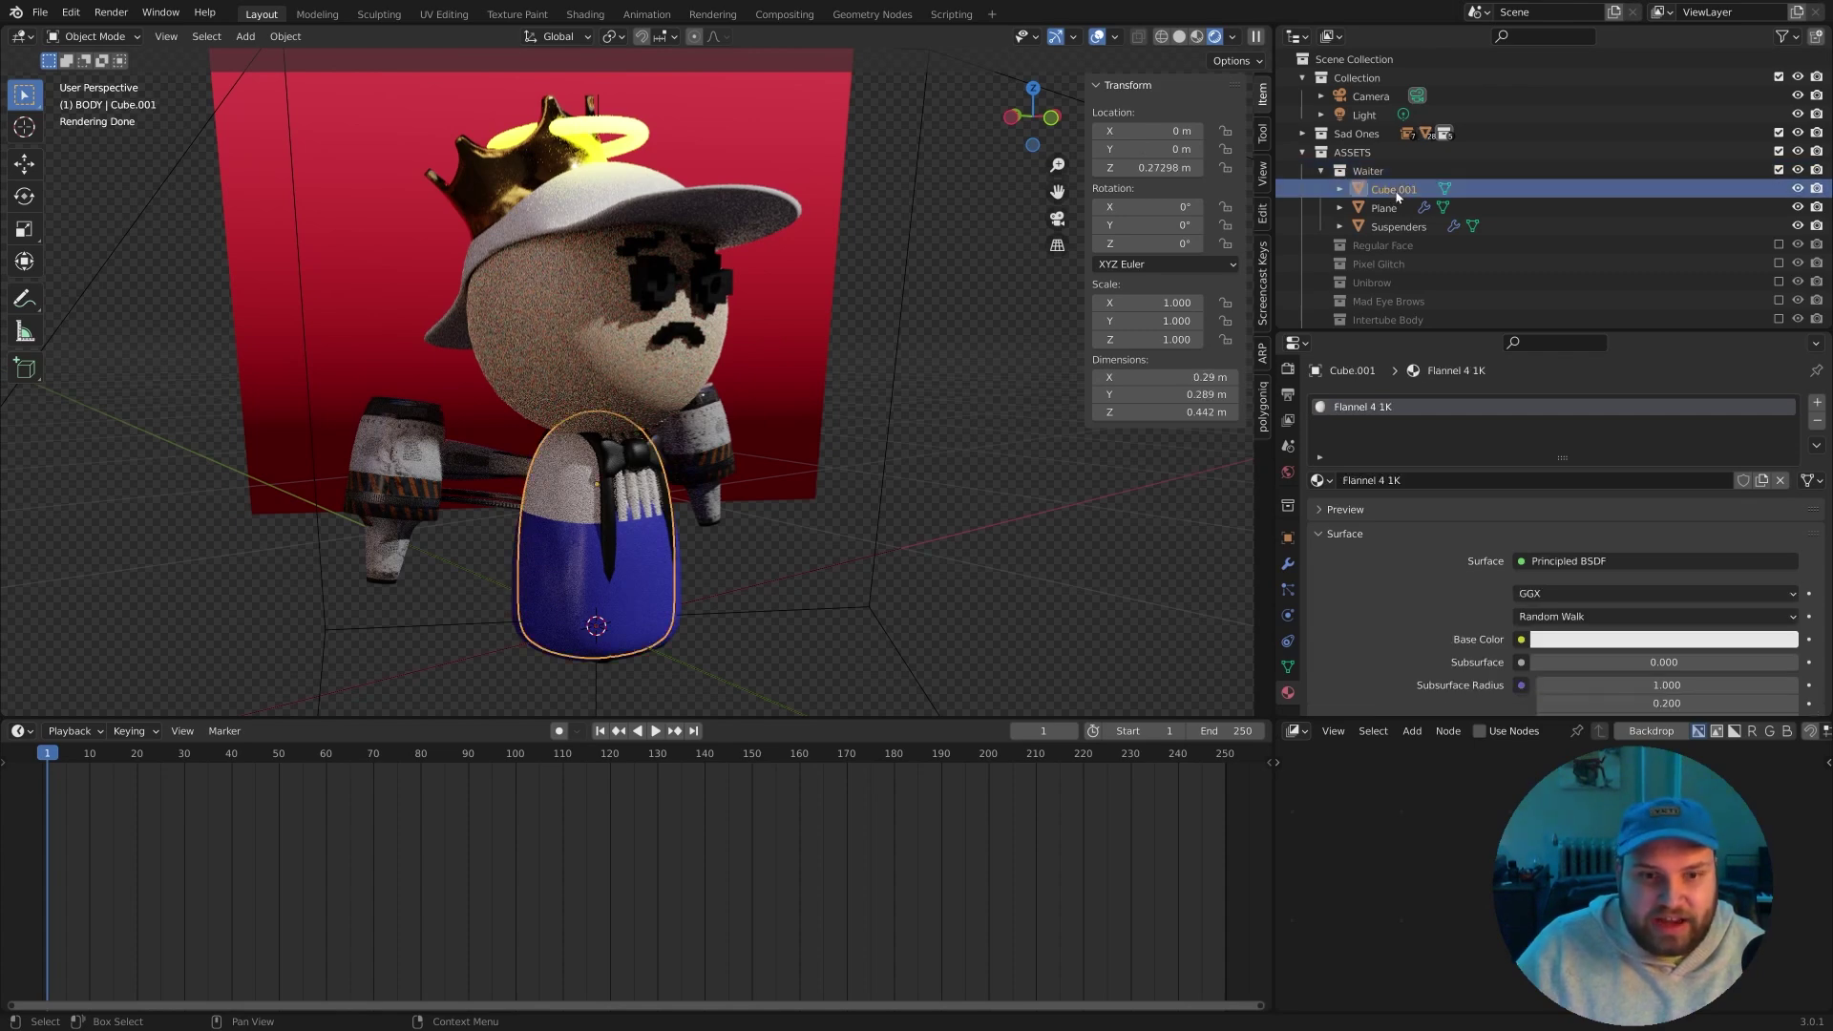
click(1389, 207)
key(Down)
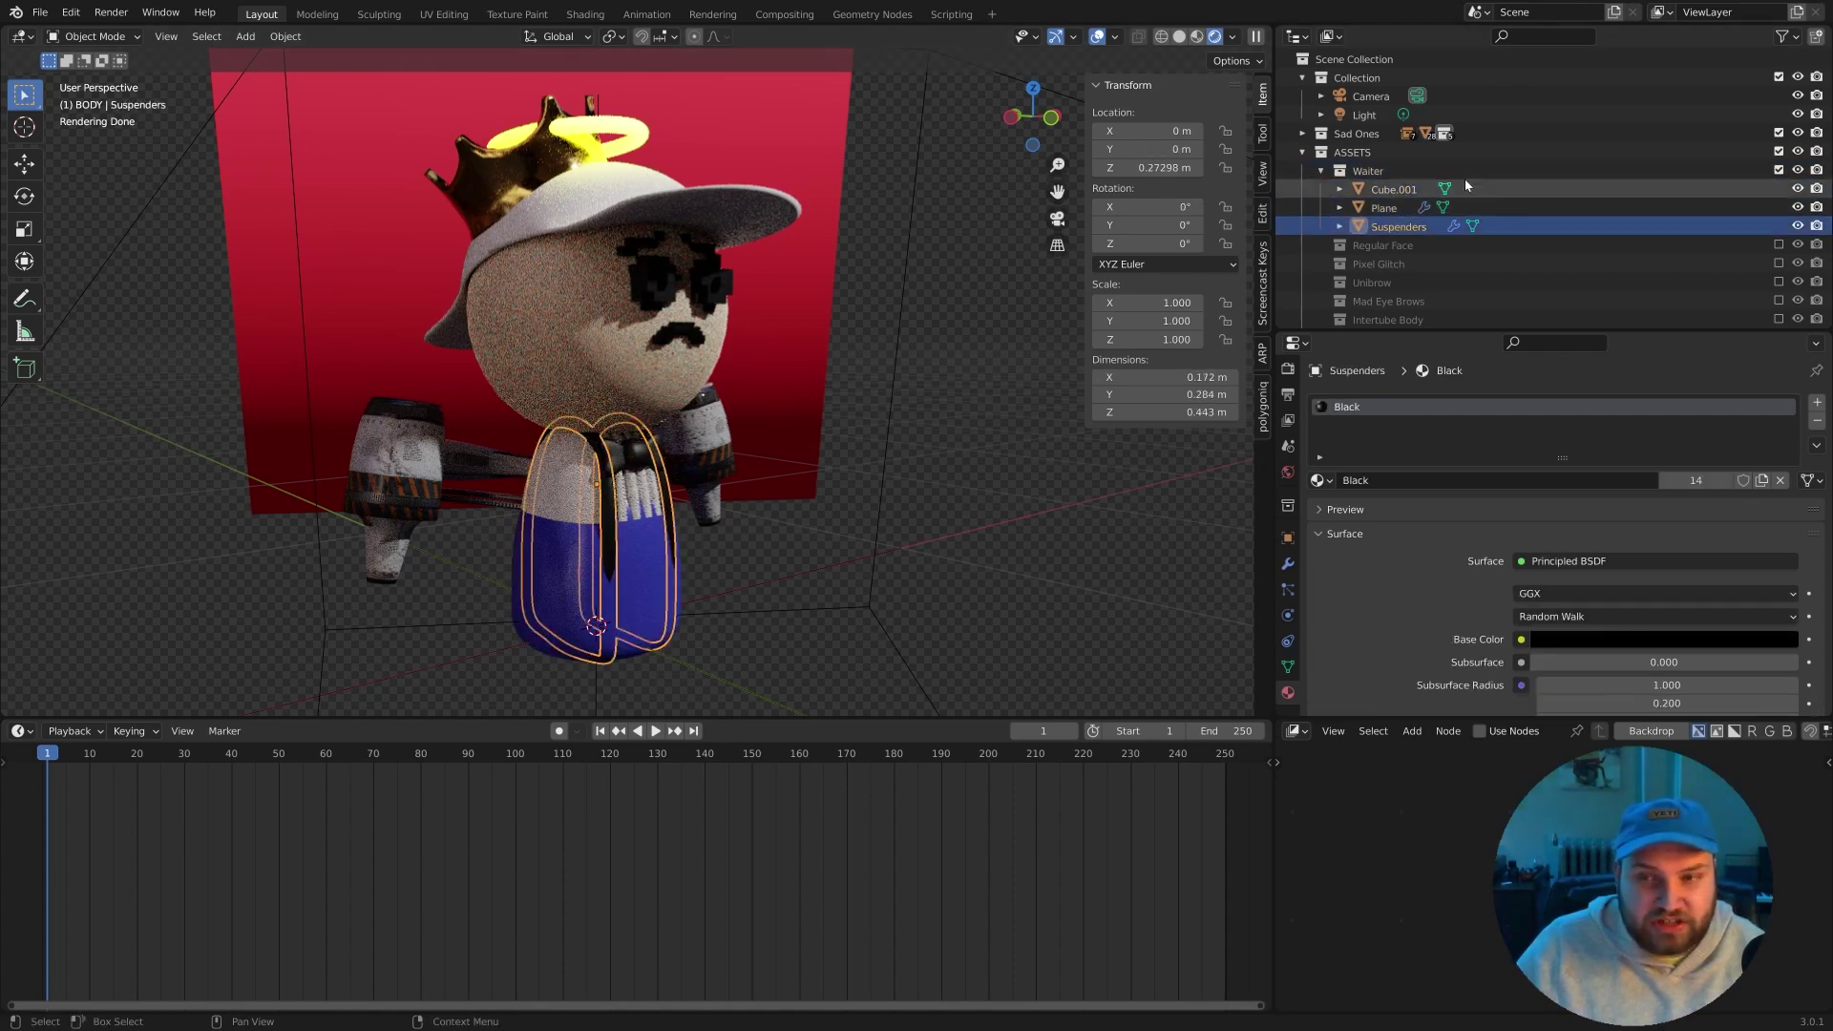
key(e)
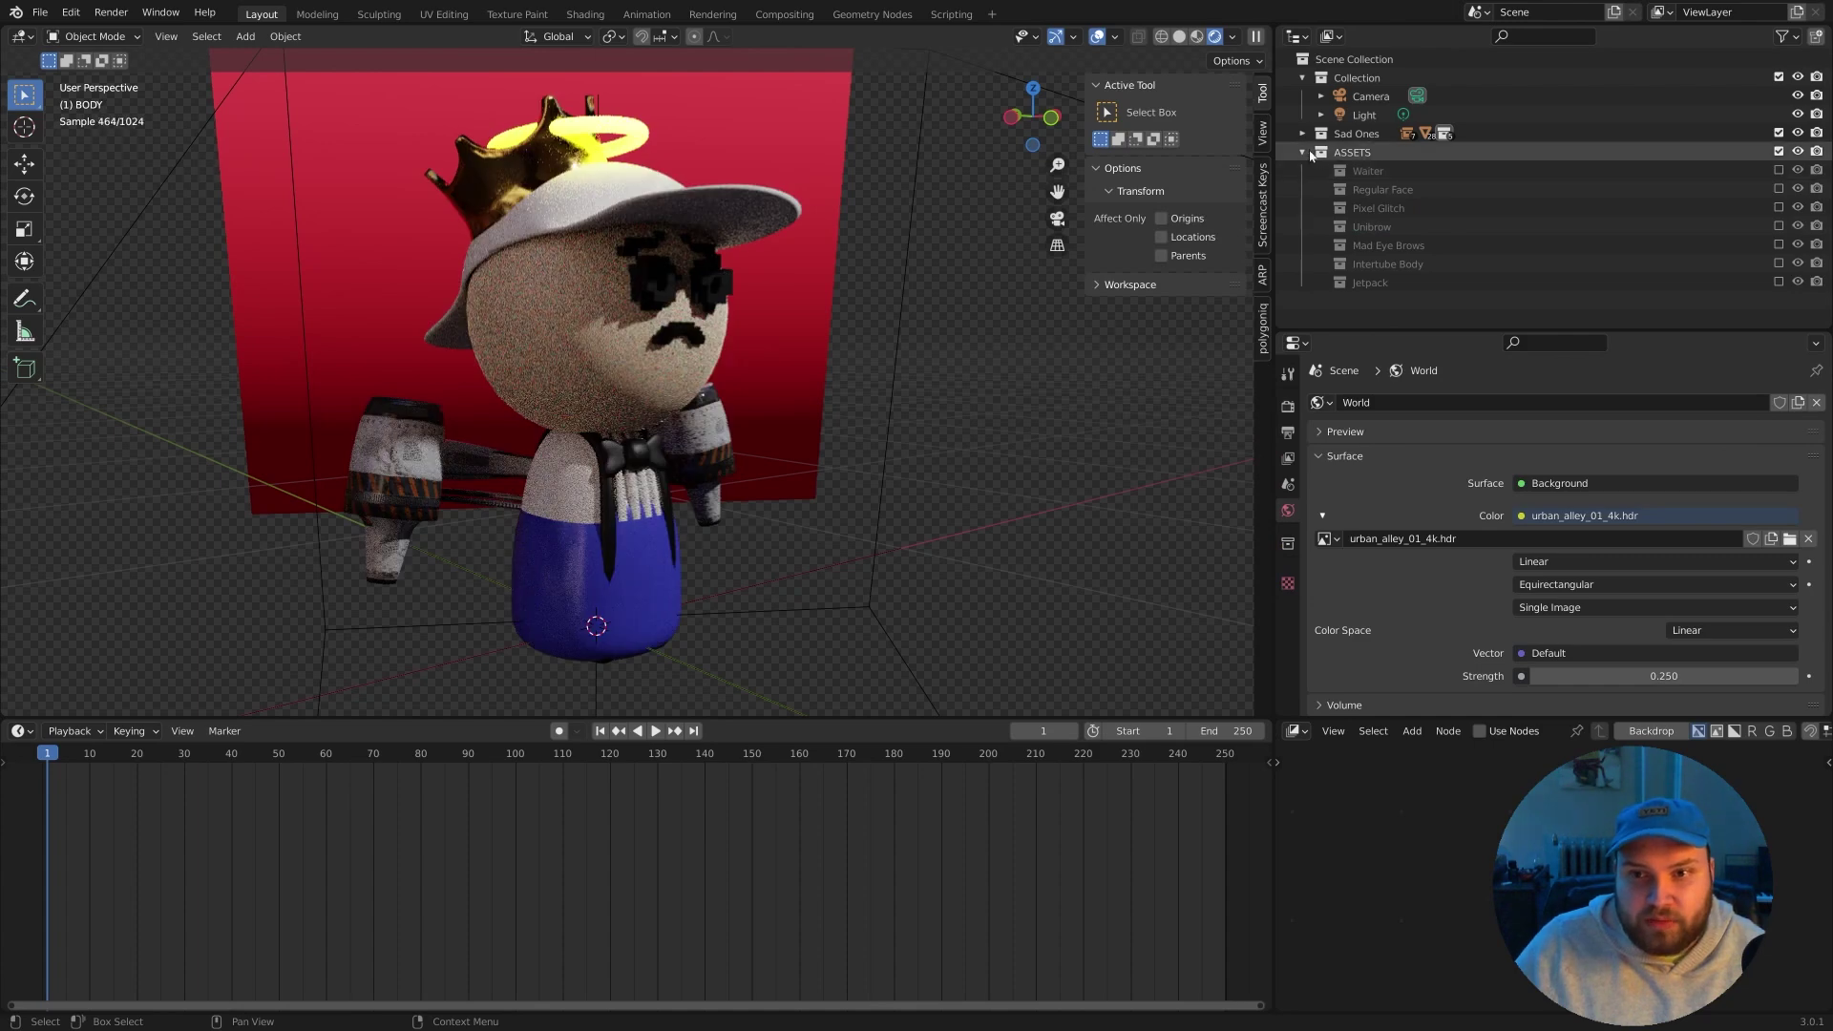
click(1302, 134)
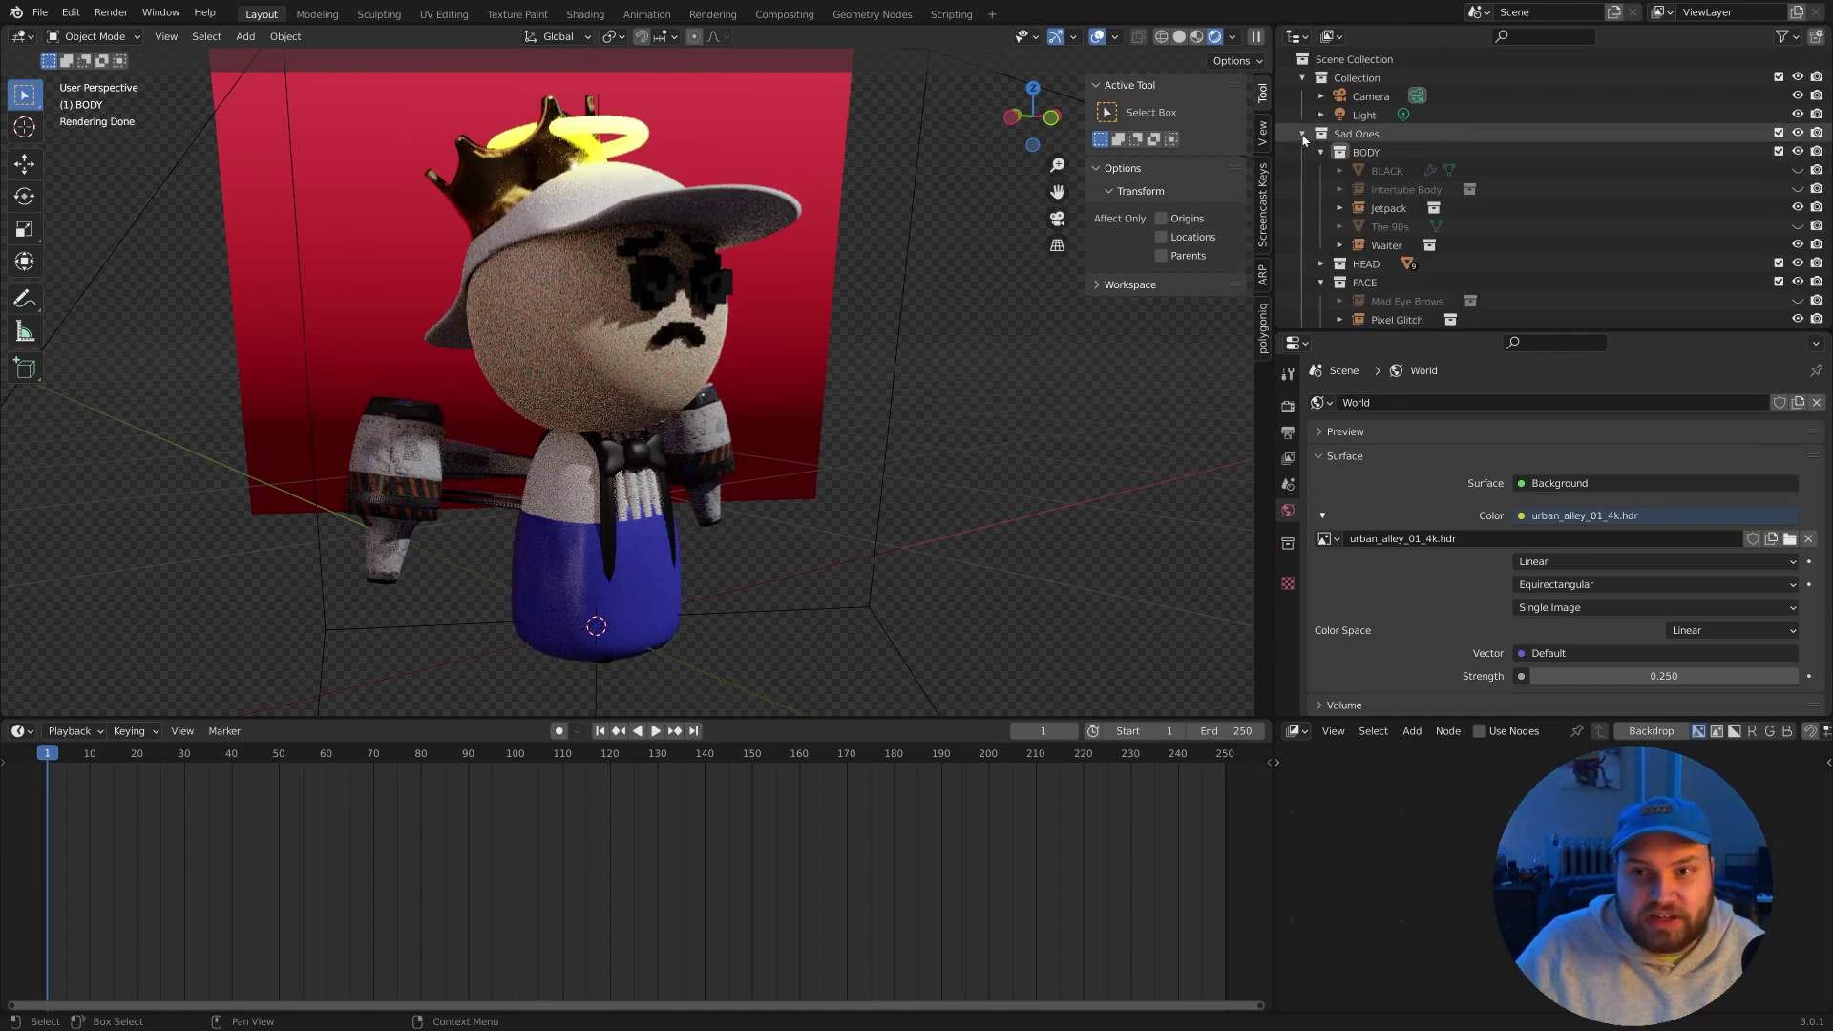
click(1365, 155)
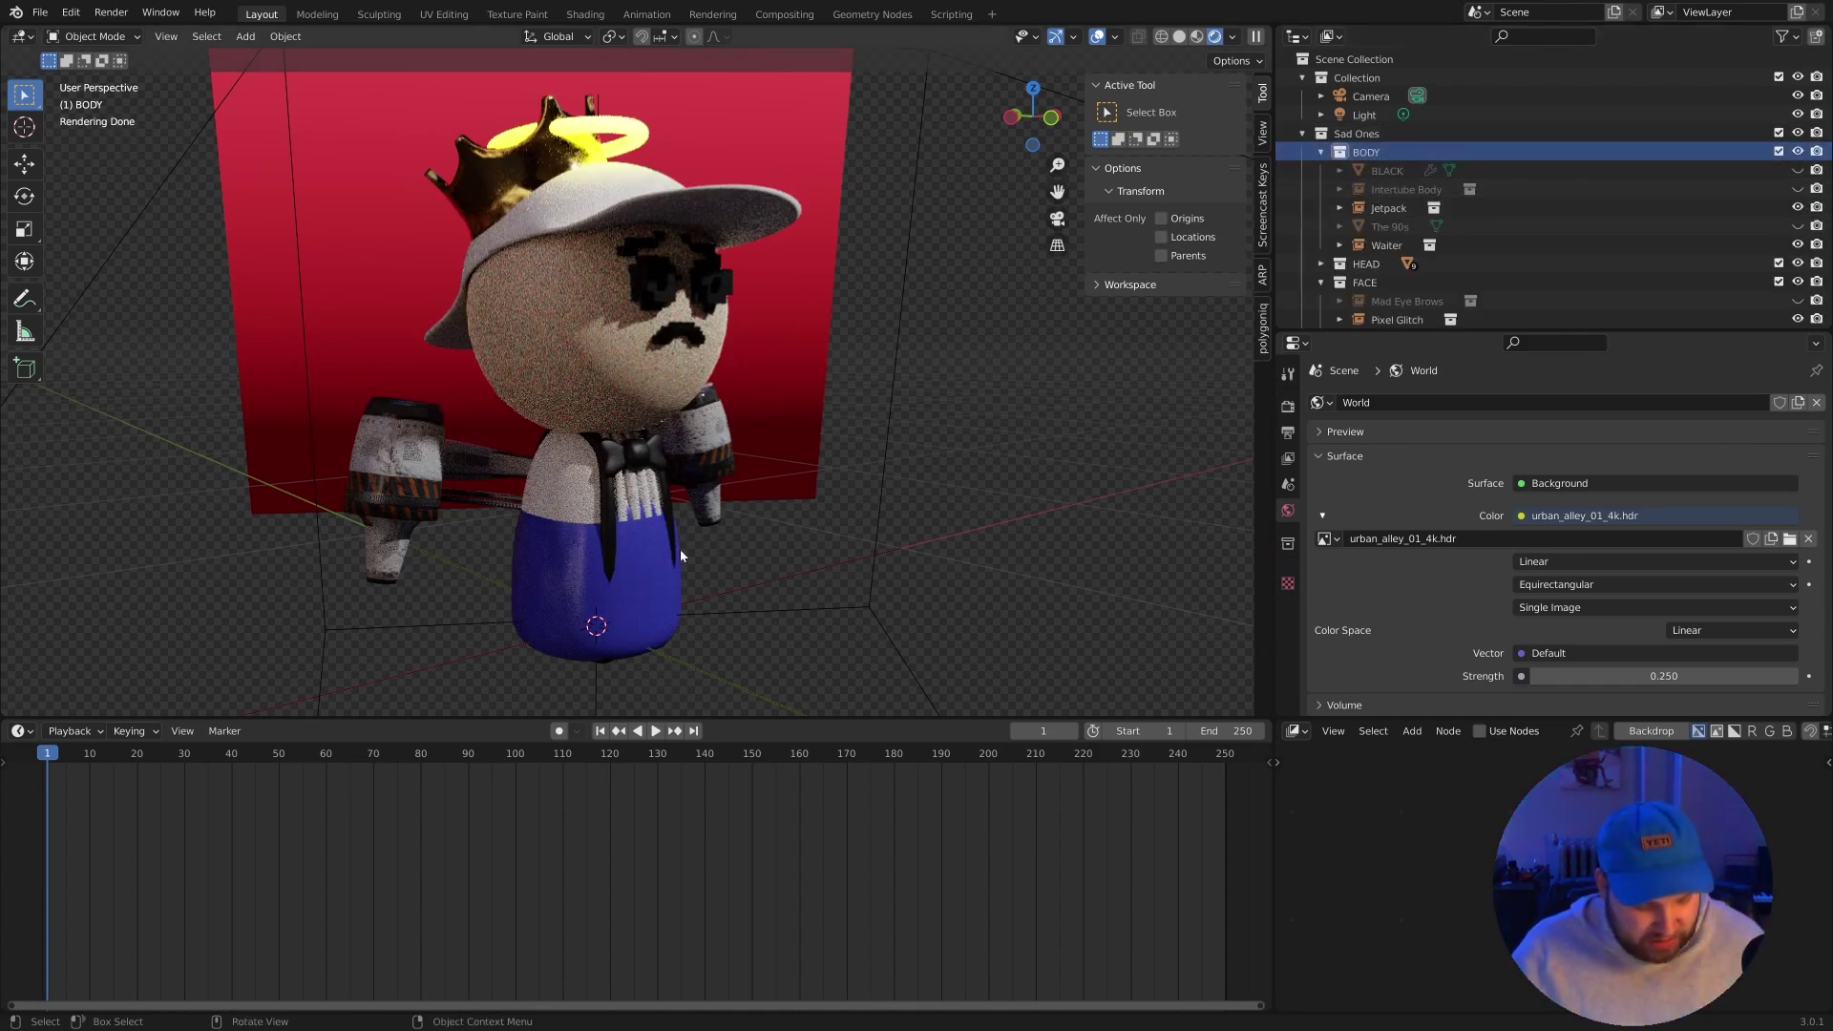
key(shift+a)
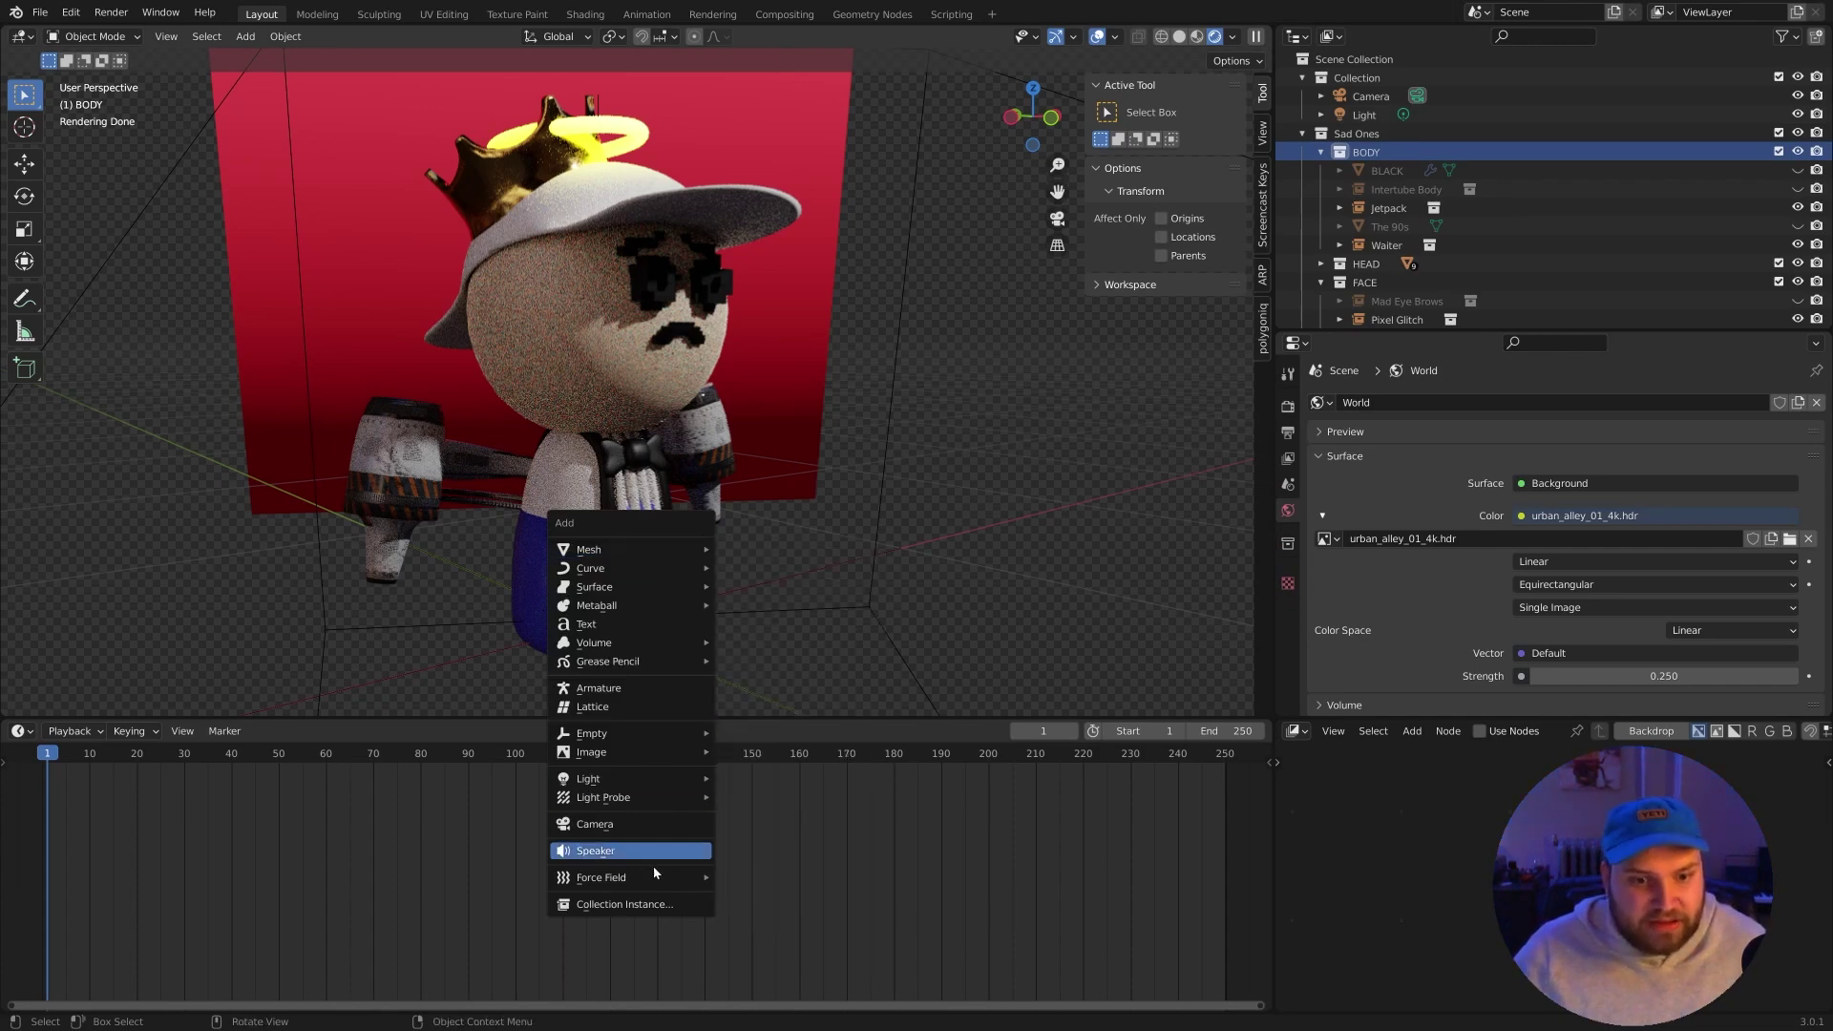
click(653, 905)
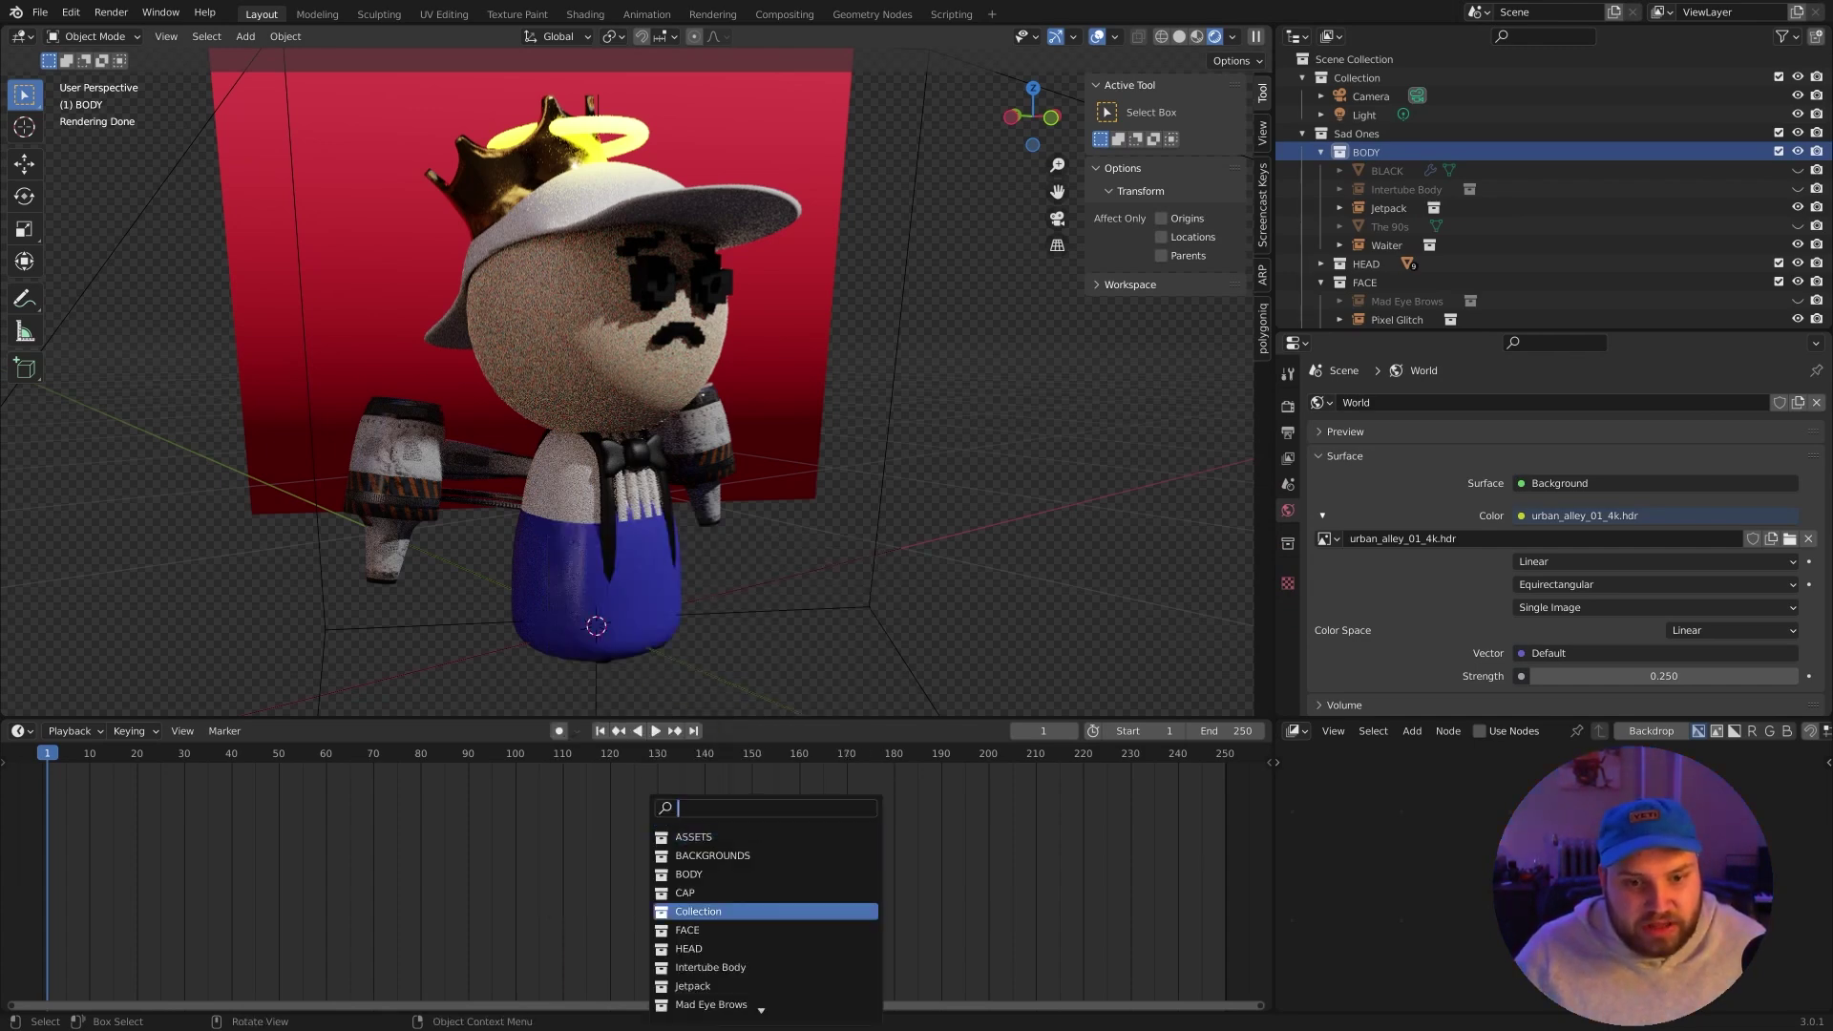
text(wa)
key(Return)
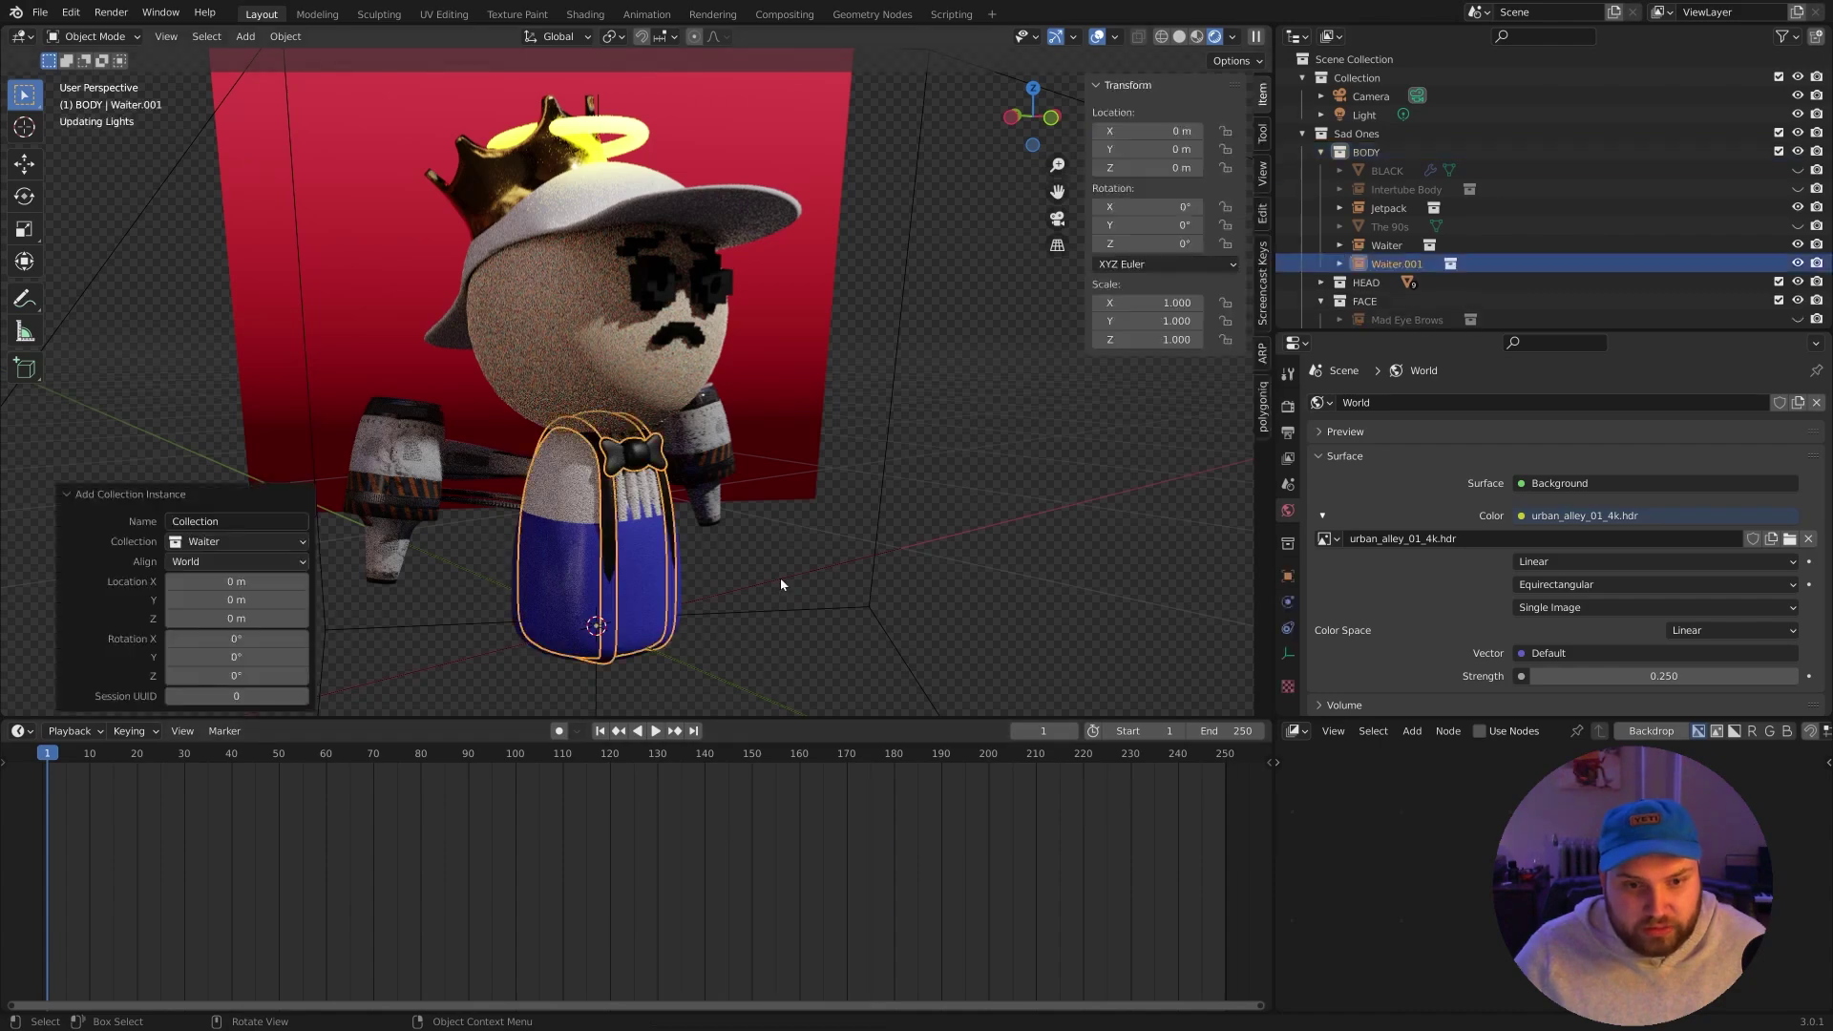
key(g)
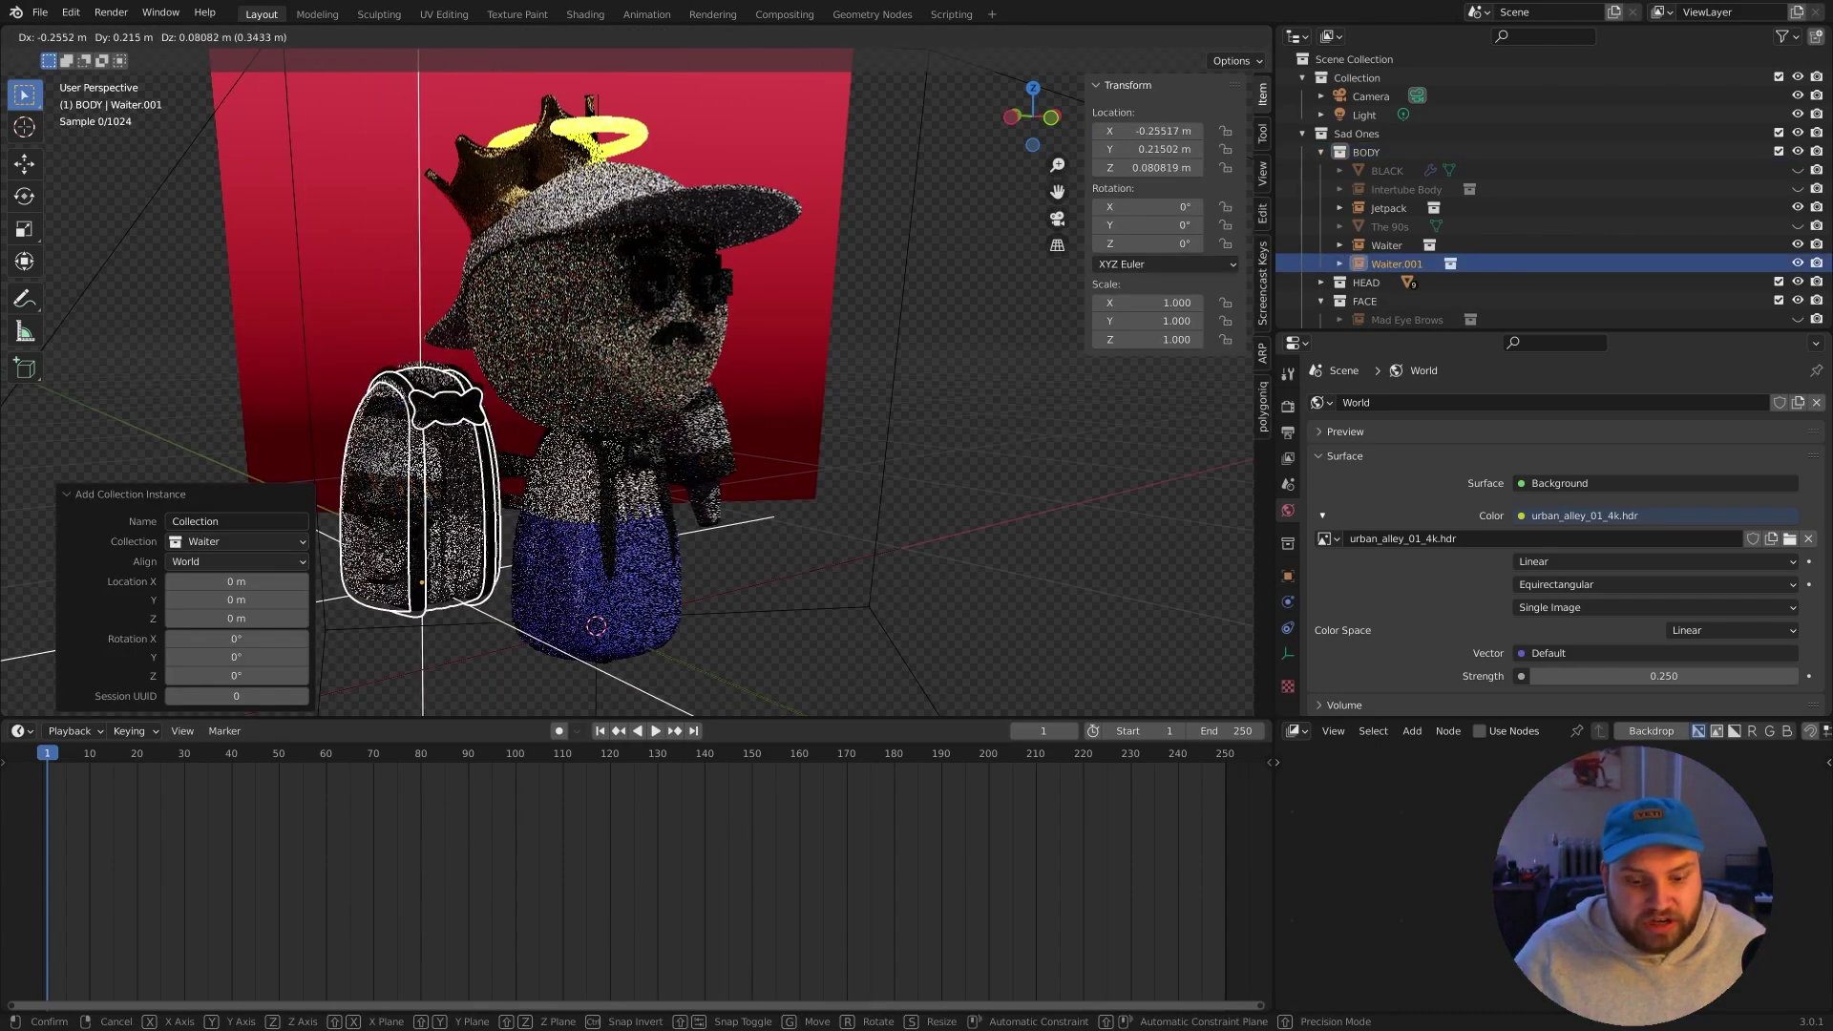
key(Return)
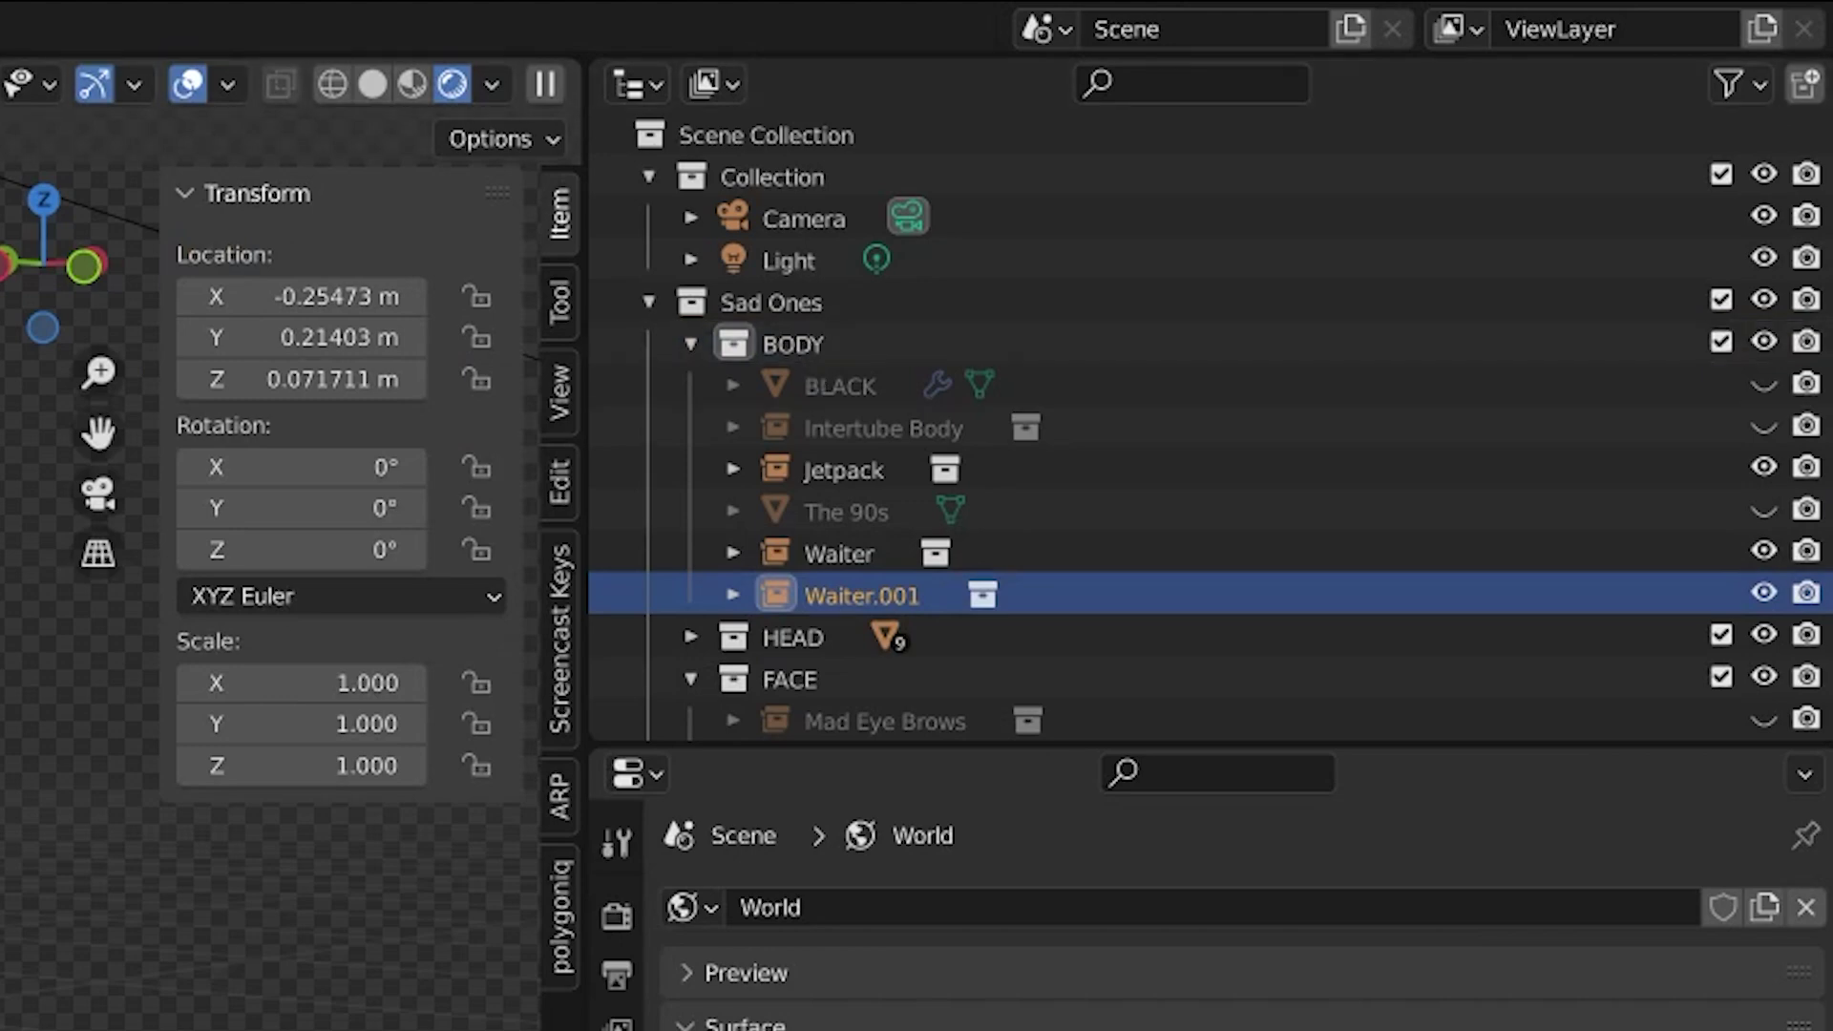
key(Delete)
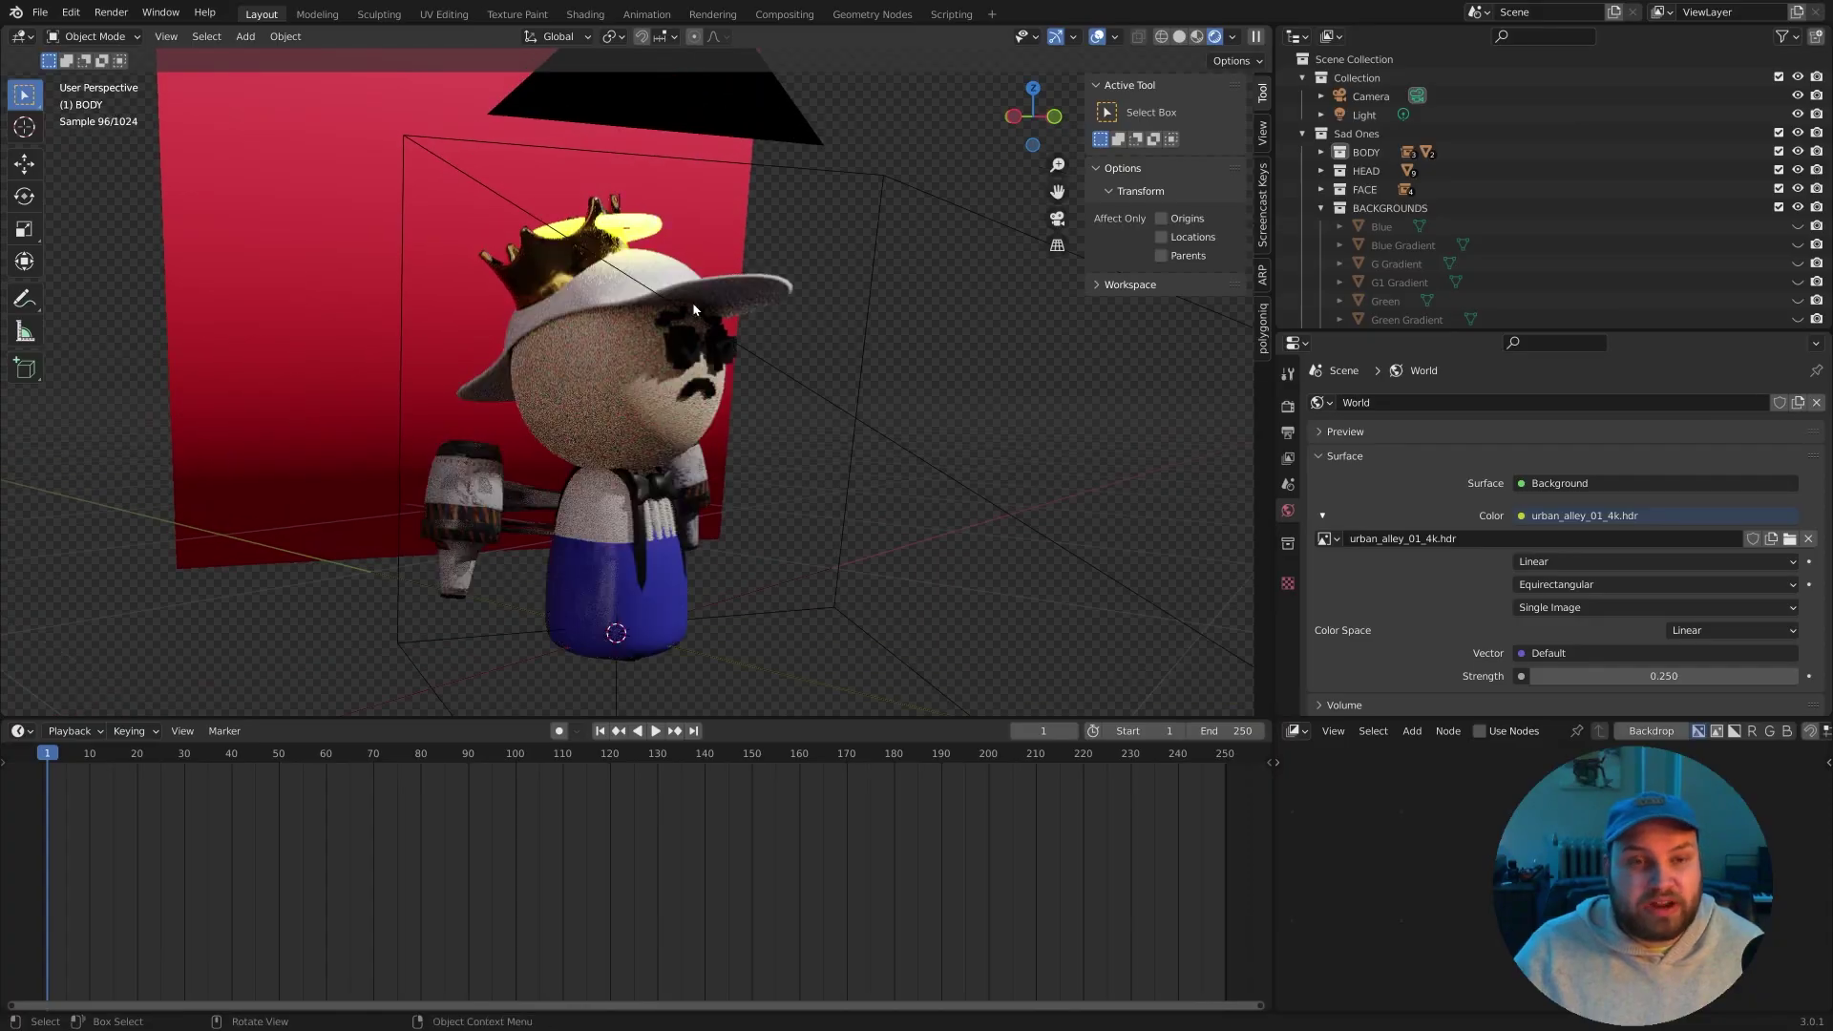
Check the camera view and select the Red Gradient backdrop plane.
middle_drag(859, 315, 742, 311)
key(KP_0)
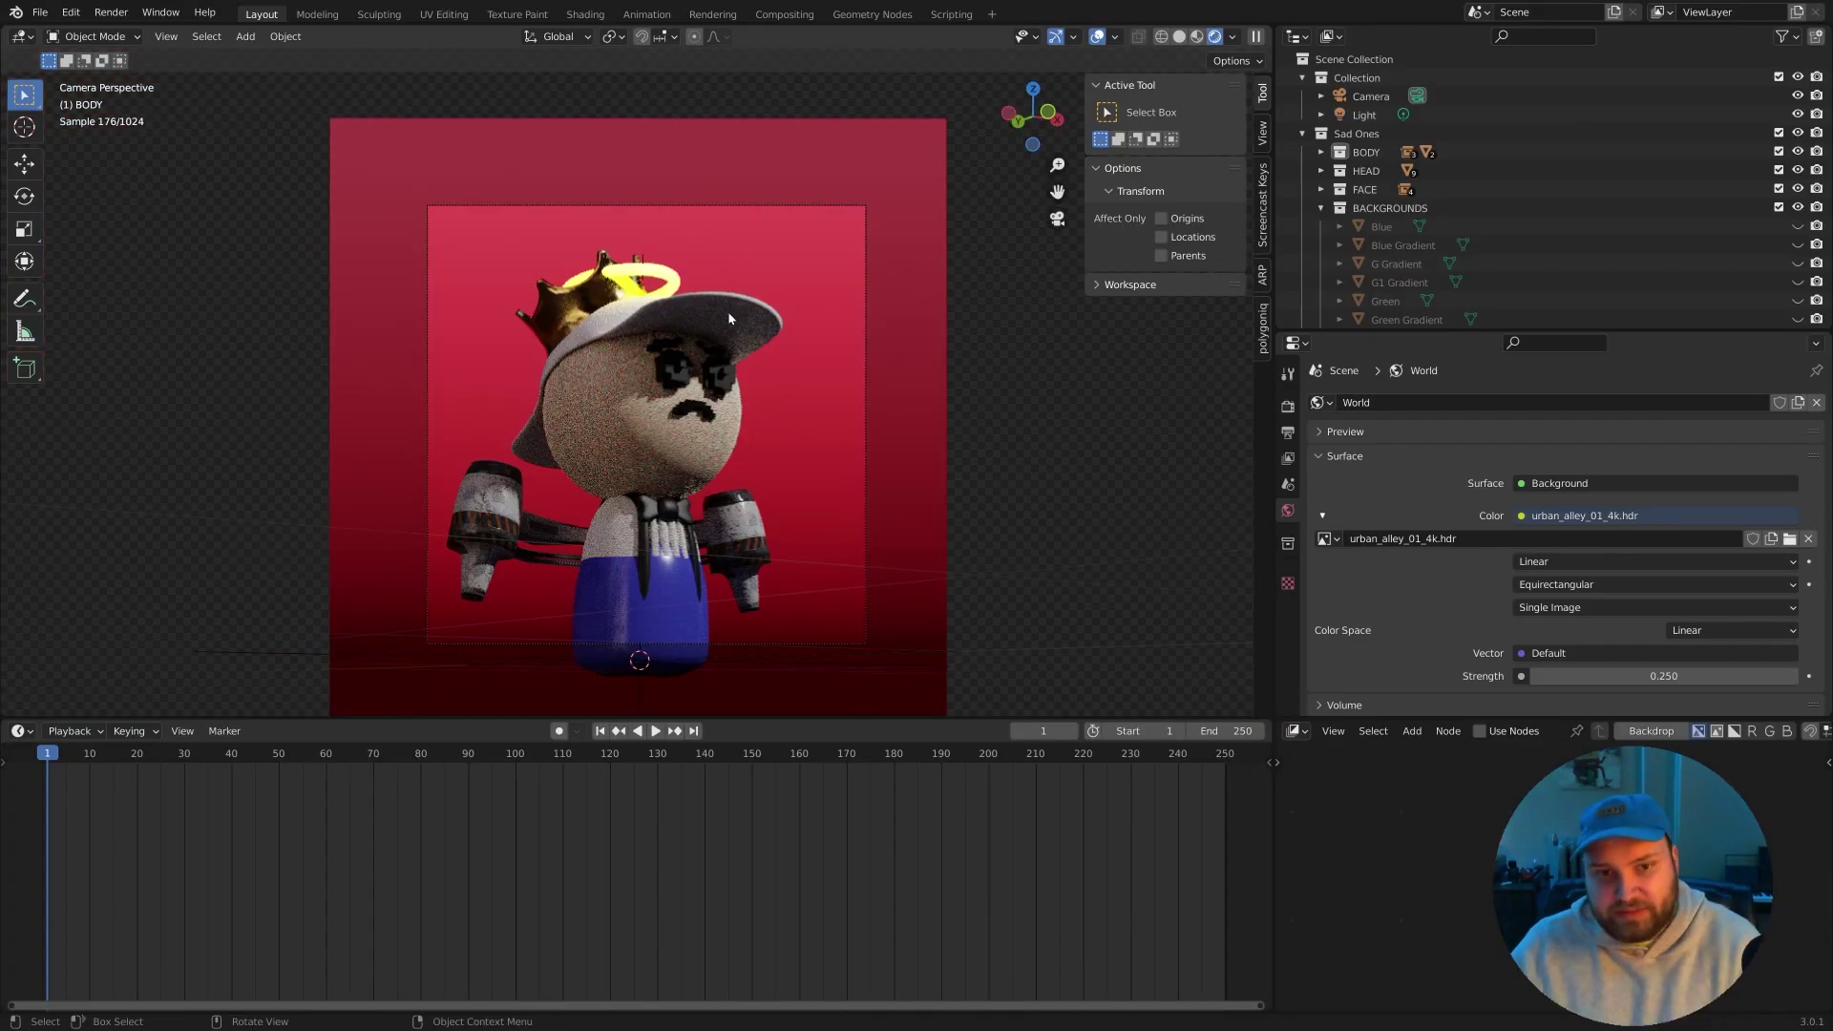
click(936, 263)
middle_drag(976, 286, 675, 359)
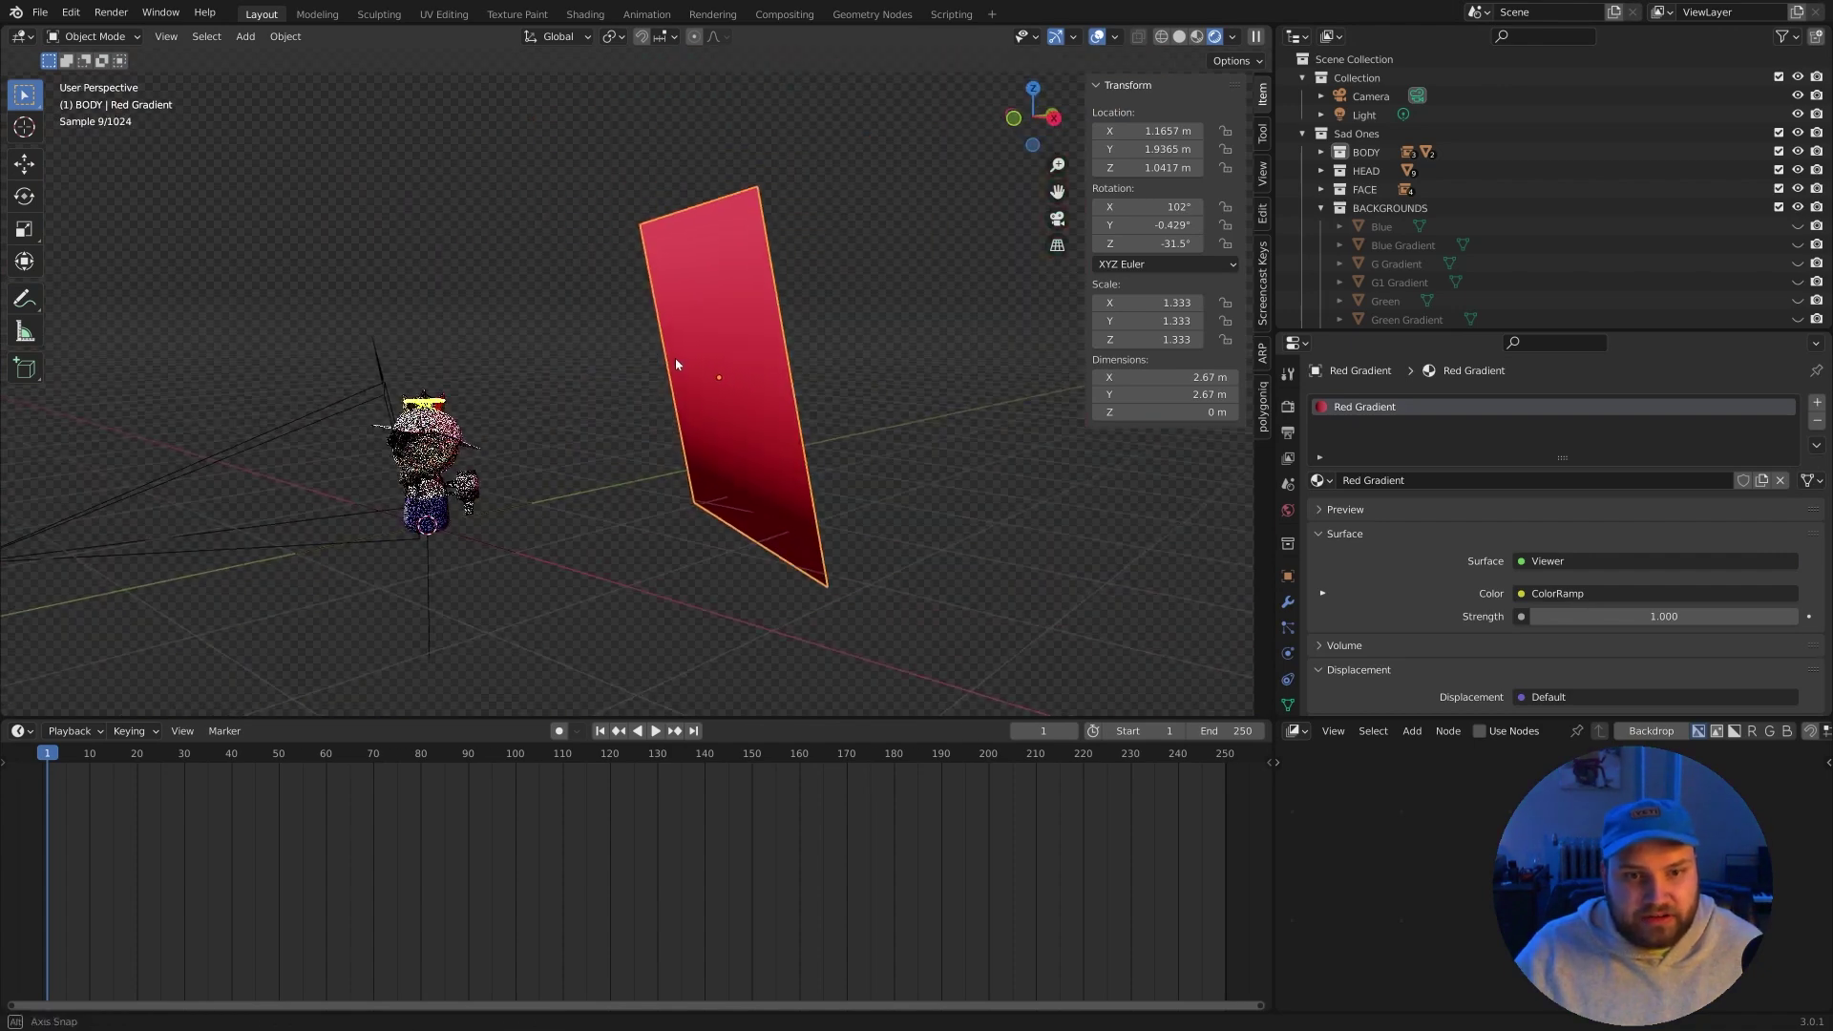
Expand BACKGROUNDS and isolate the Yellow backdrop, hiding Red Gradient.
click(1322, 208)
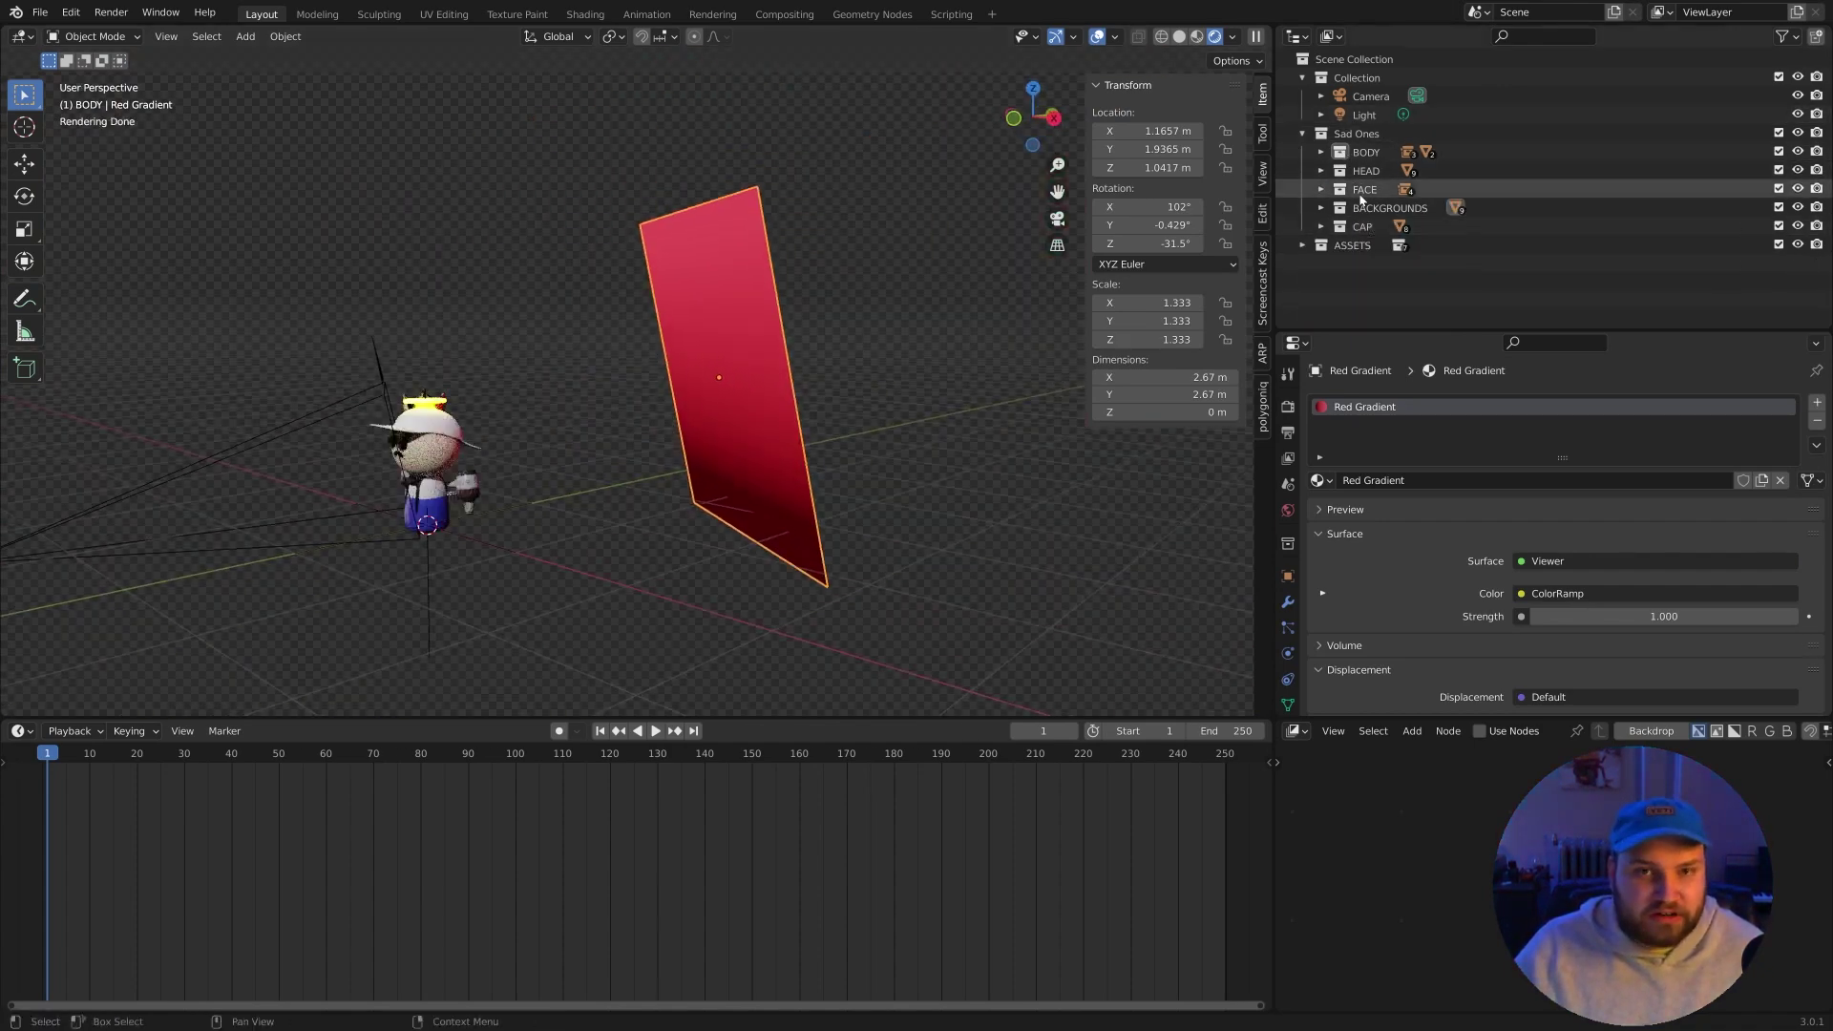
click(1386, 208)
click(1321, 208)
scroll(1375, 191, down, 4)
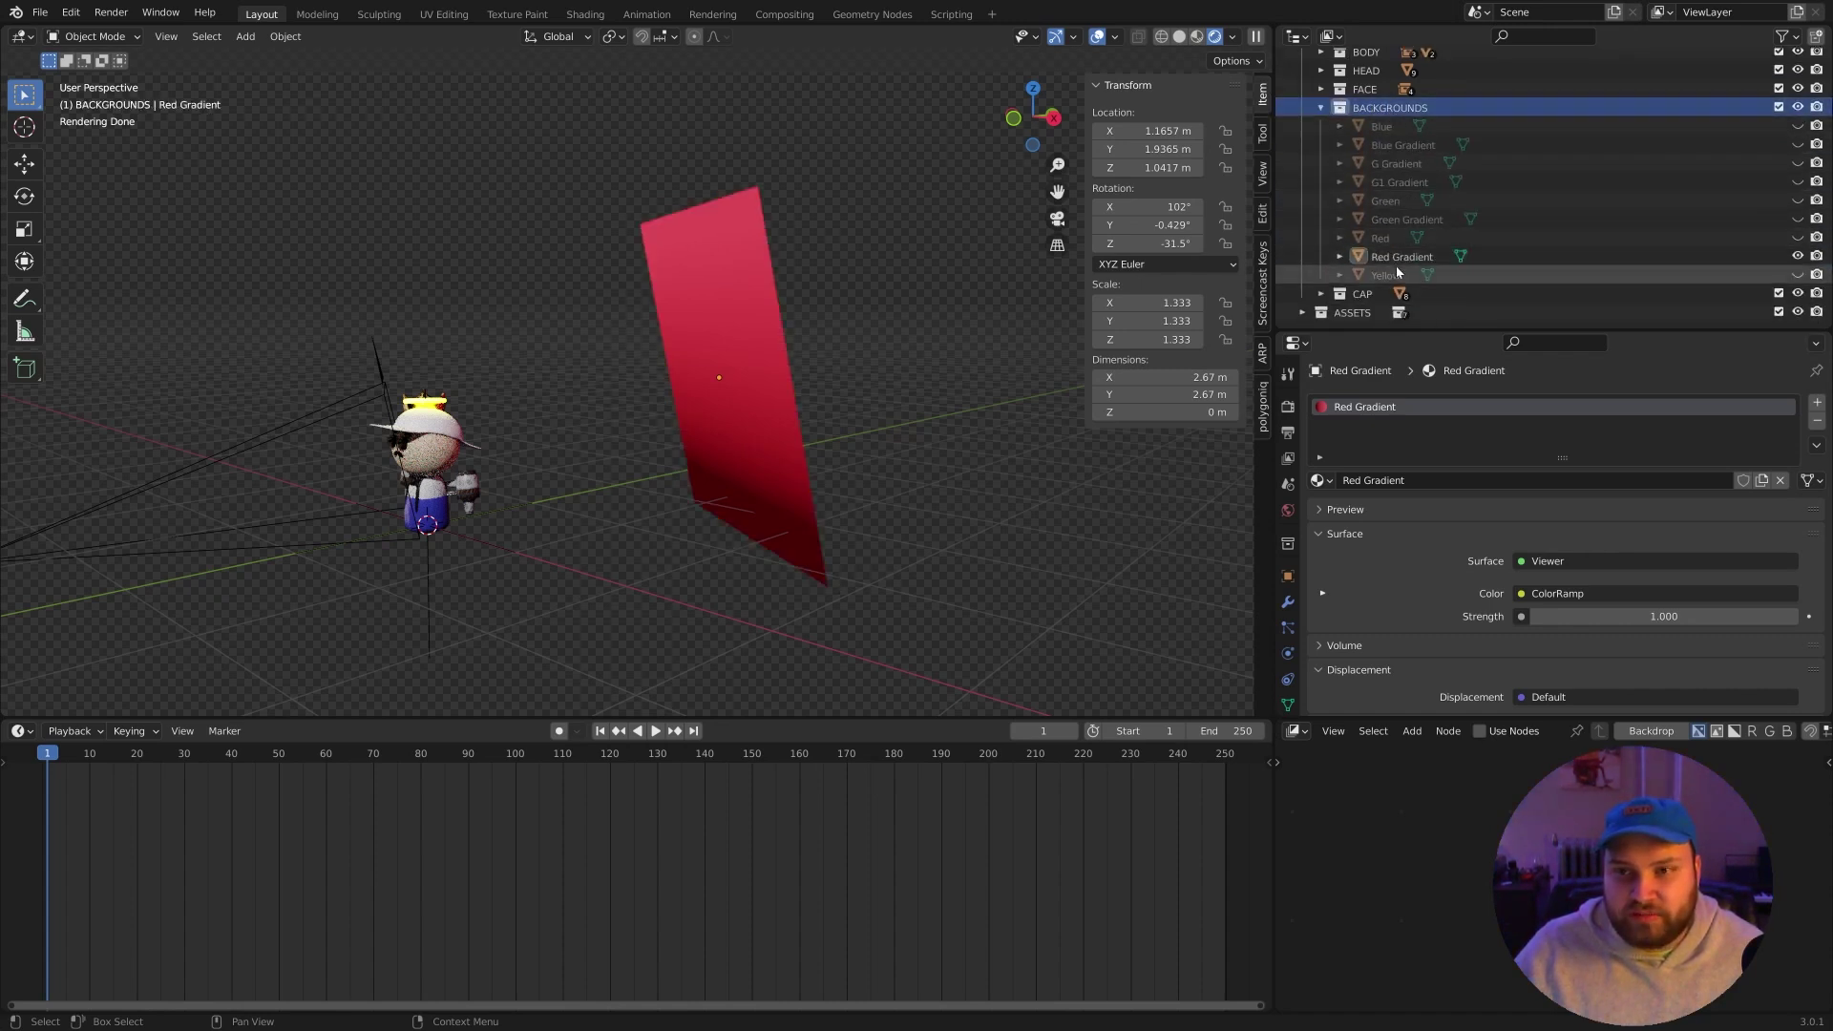
ctrl+click(1798, 274)
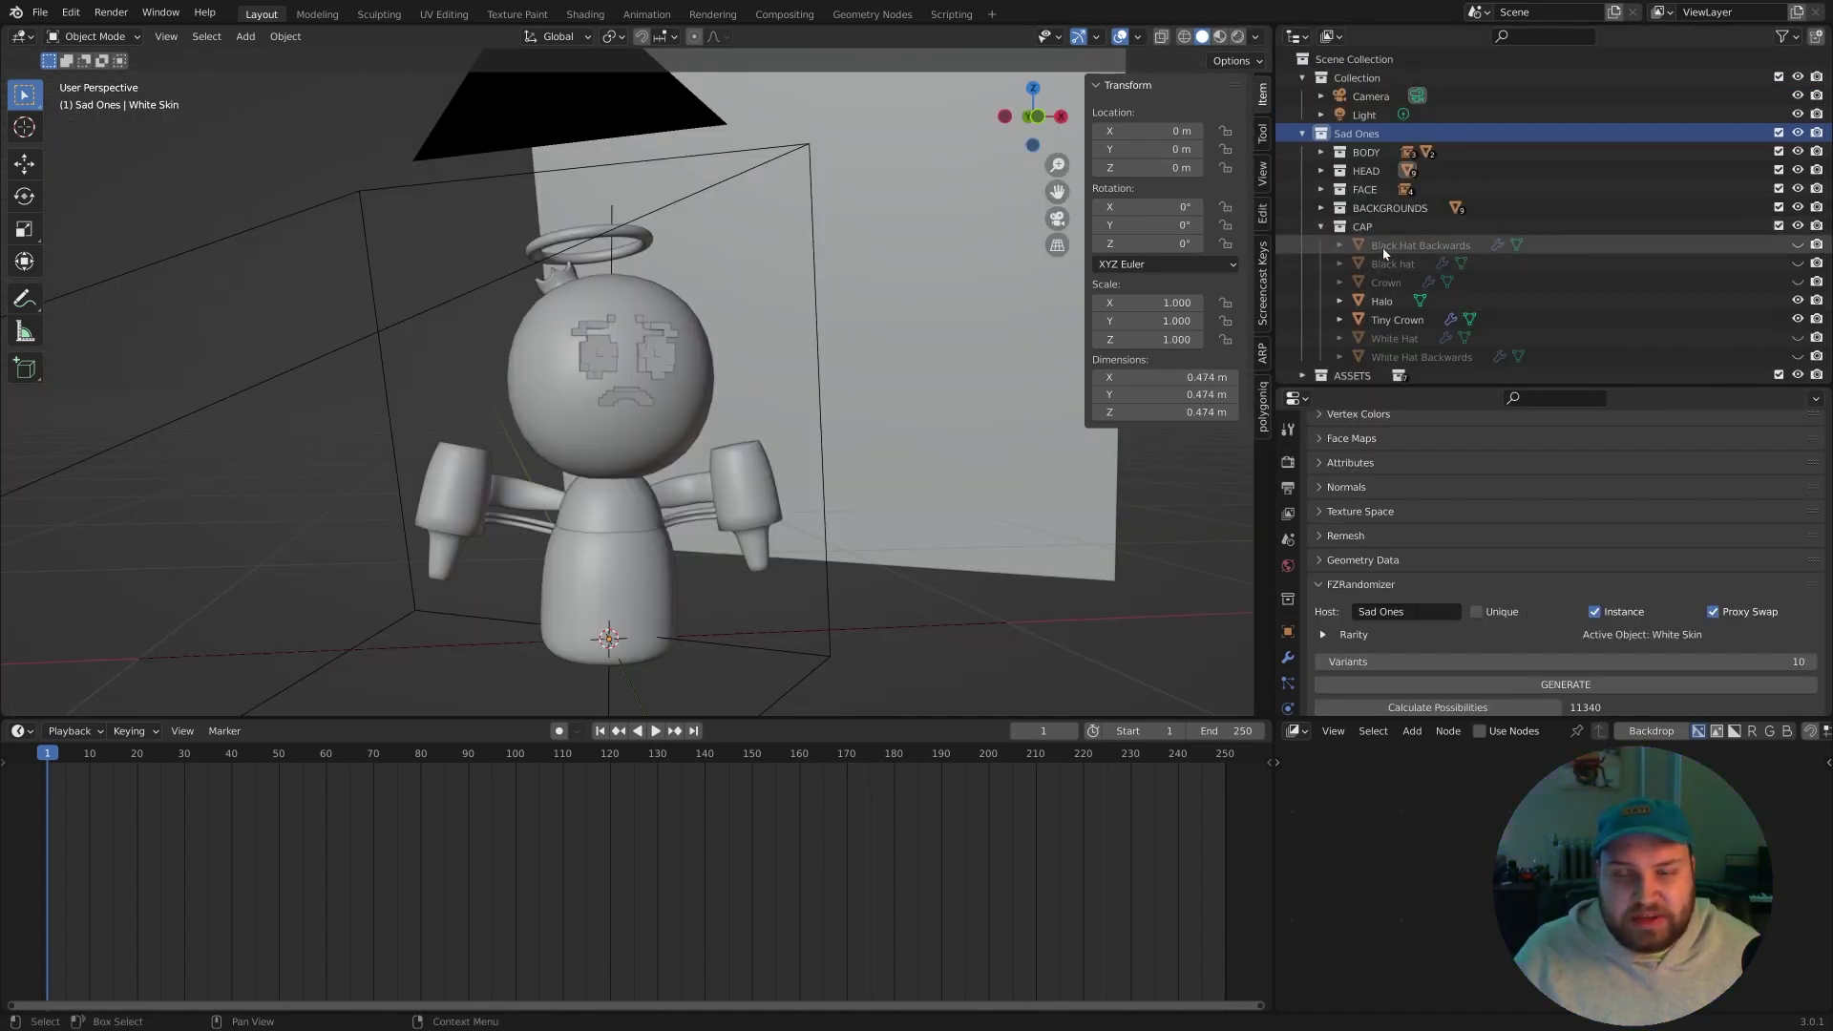
middle_drag(534, 315, 687, 329)
click(554, 323)
scroll(605, 292, up, 4)
click(1403, 357)
scroll(606, 295, down, 4)
key(r)
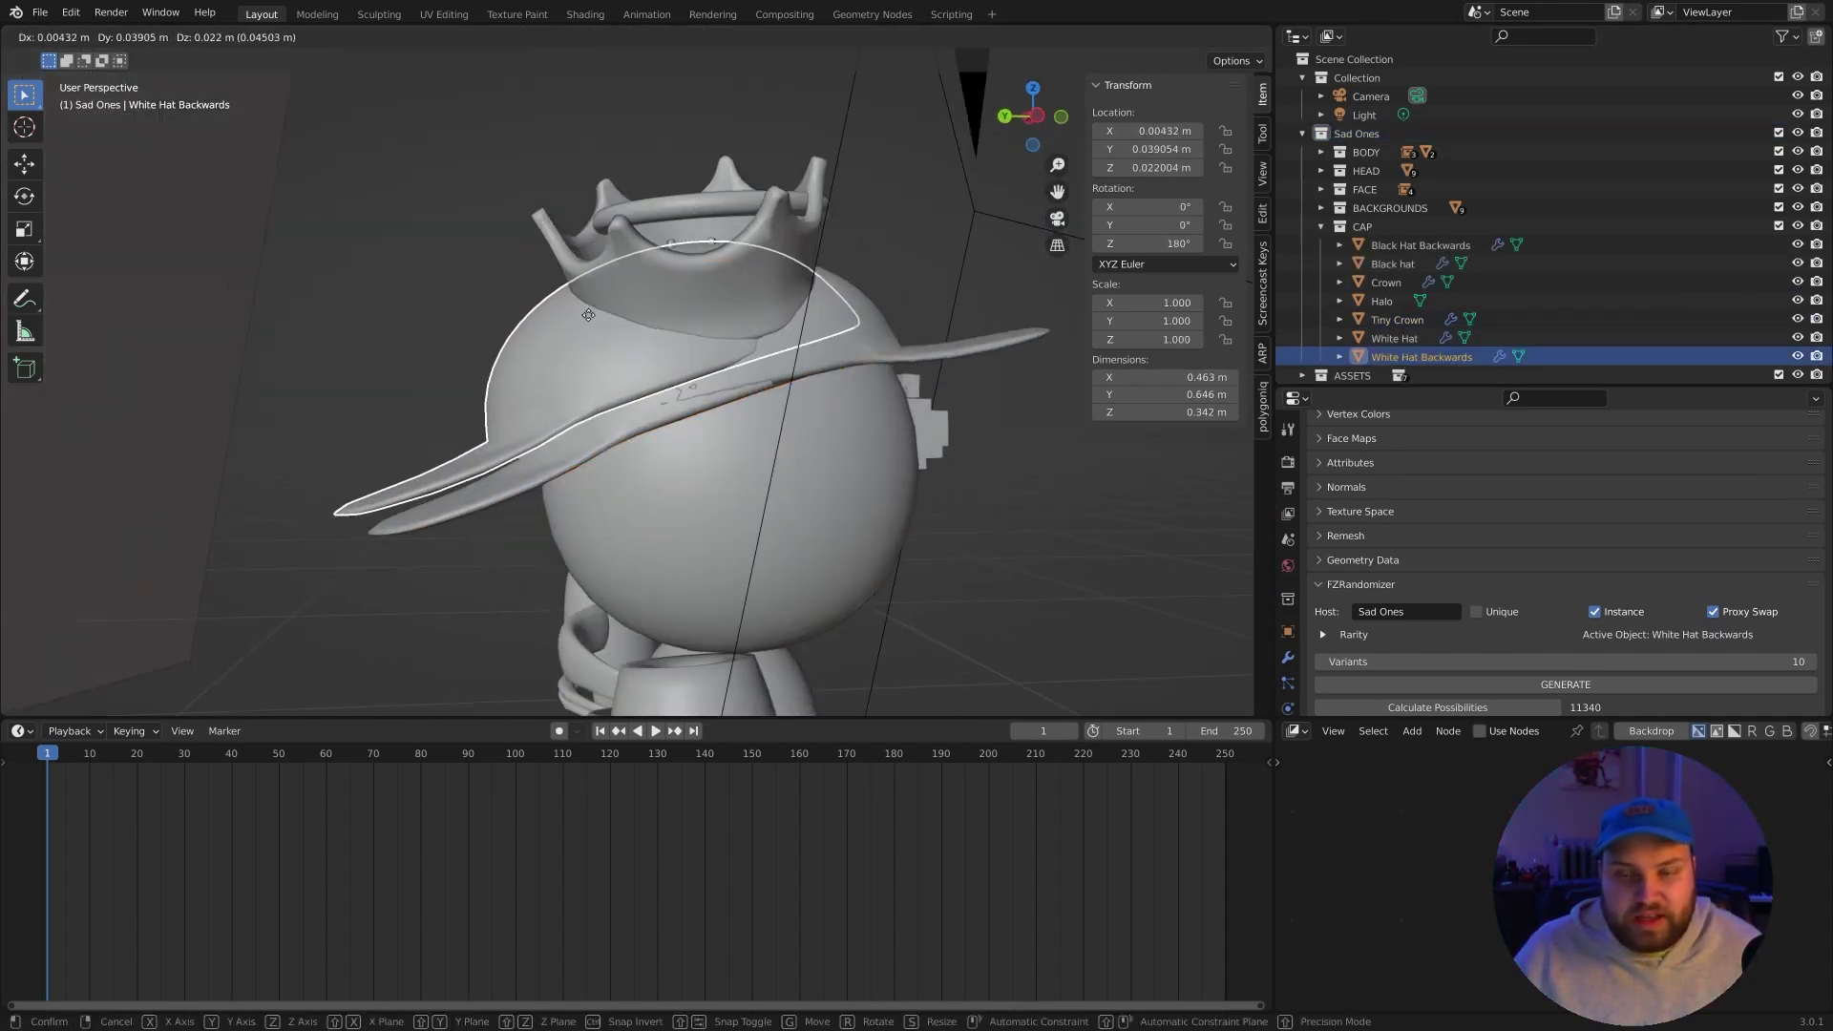
key(Escape)
click(678, 336)
middle_drag(678, 336, 840, 336)
scroll(839, 336, down, 3)
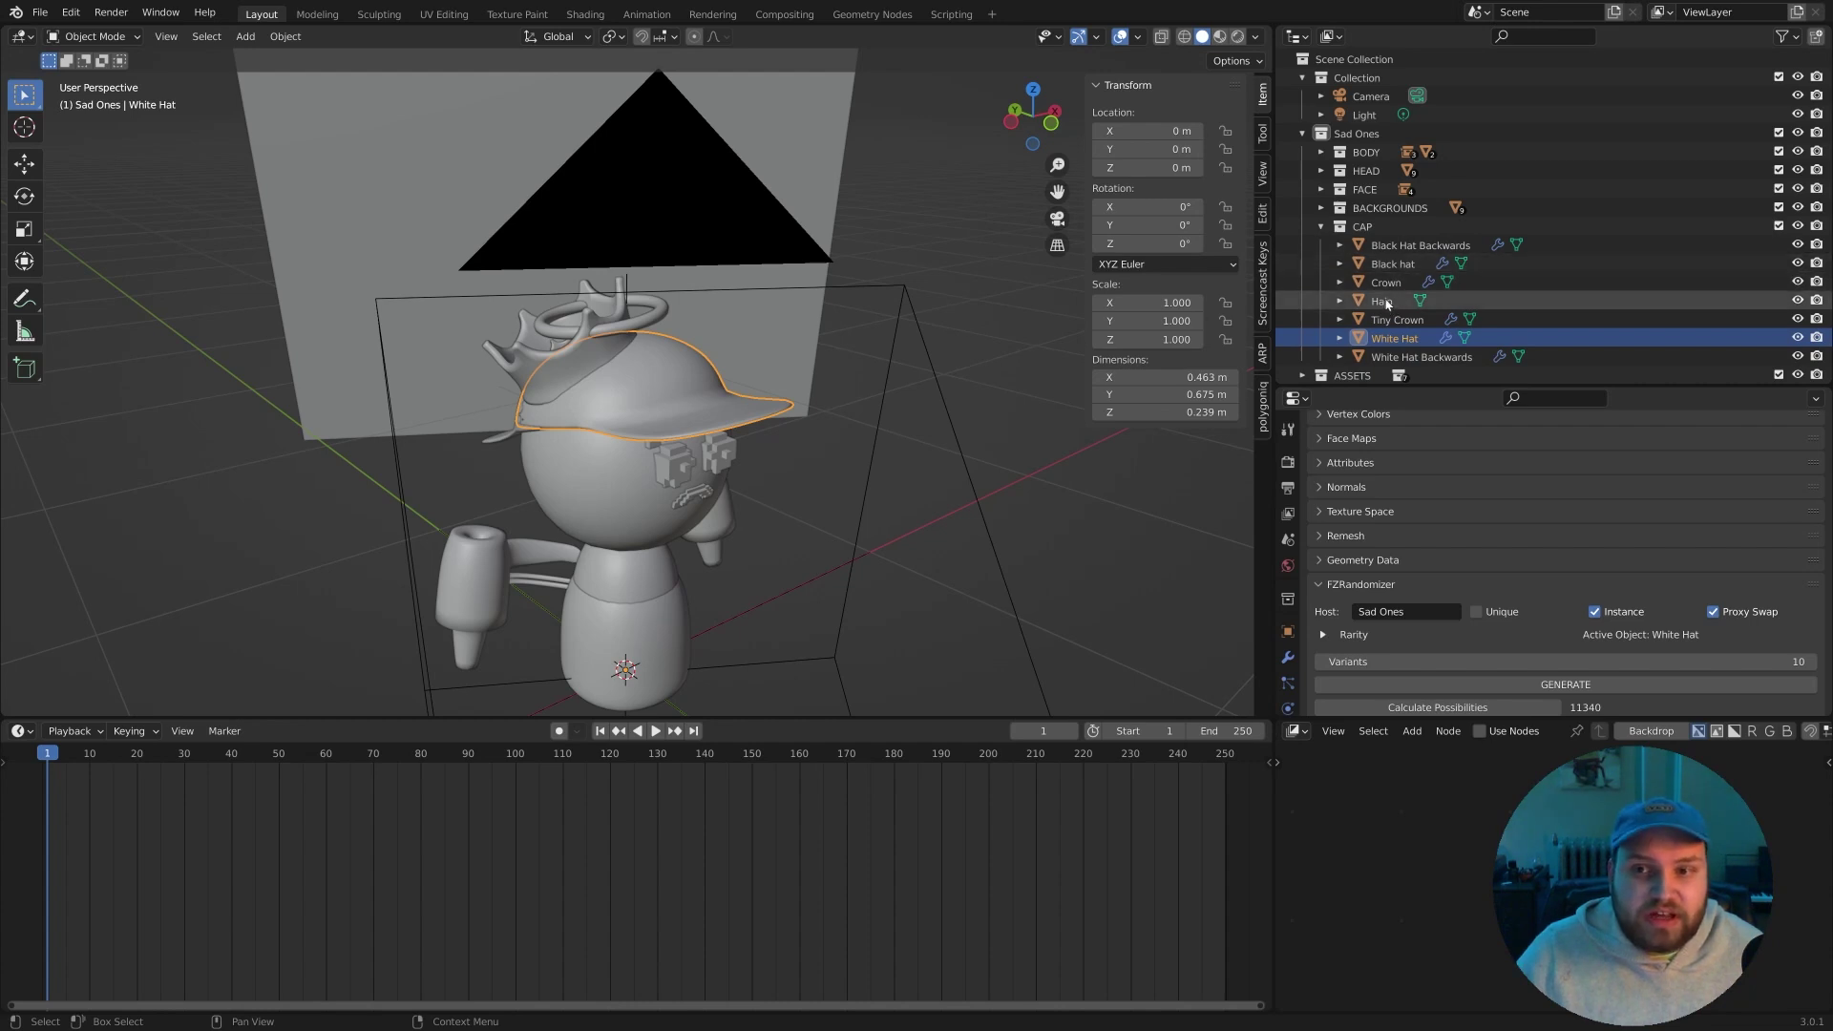
Duplicate Black Hat Backwards in place and delete all of the copy's vertices.
click(1419, 250)
key(shift+d)
middle_drag(725, 287, 817, 270)
key(Escape)
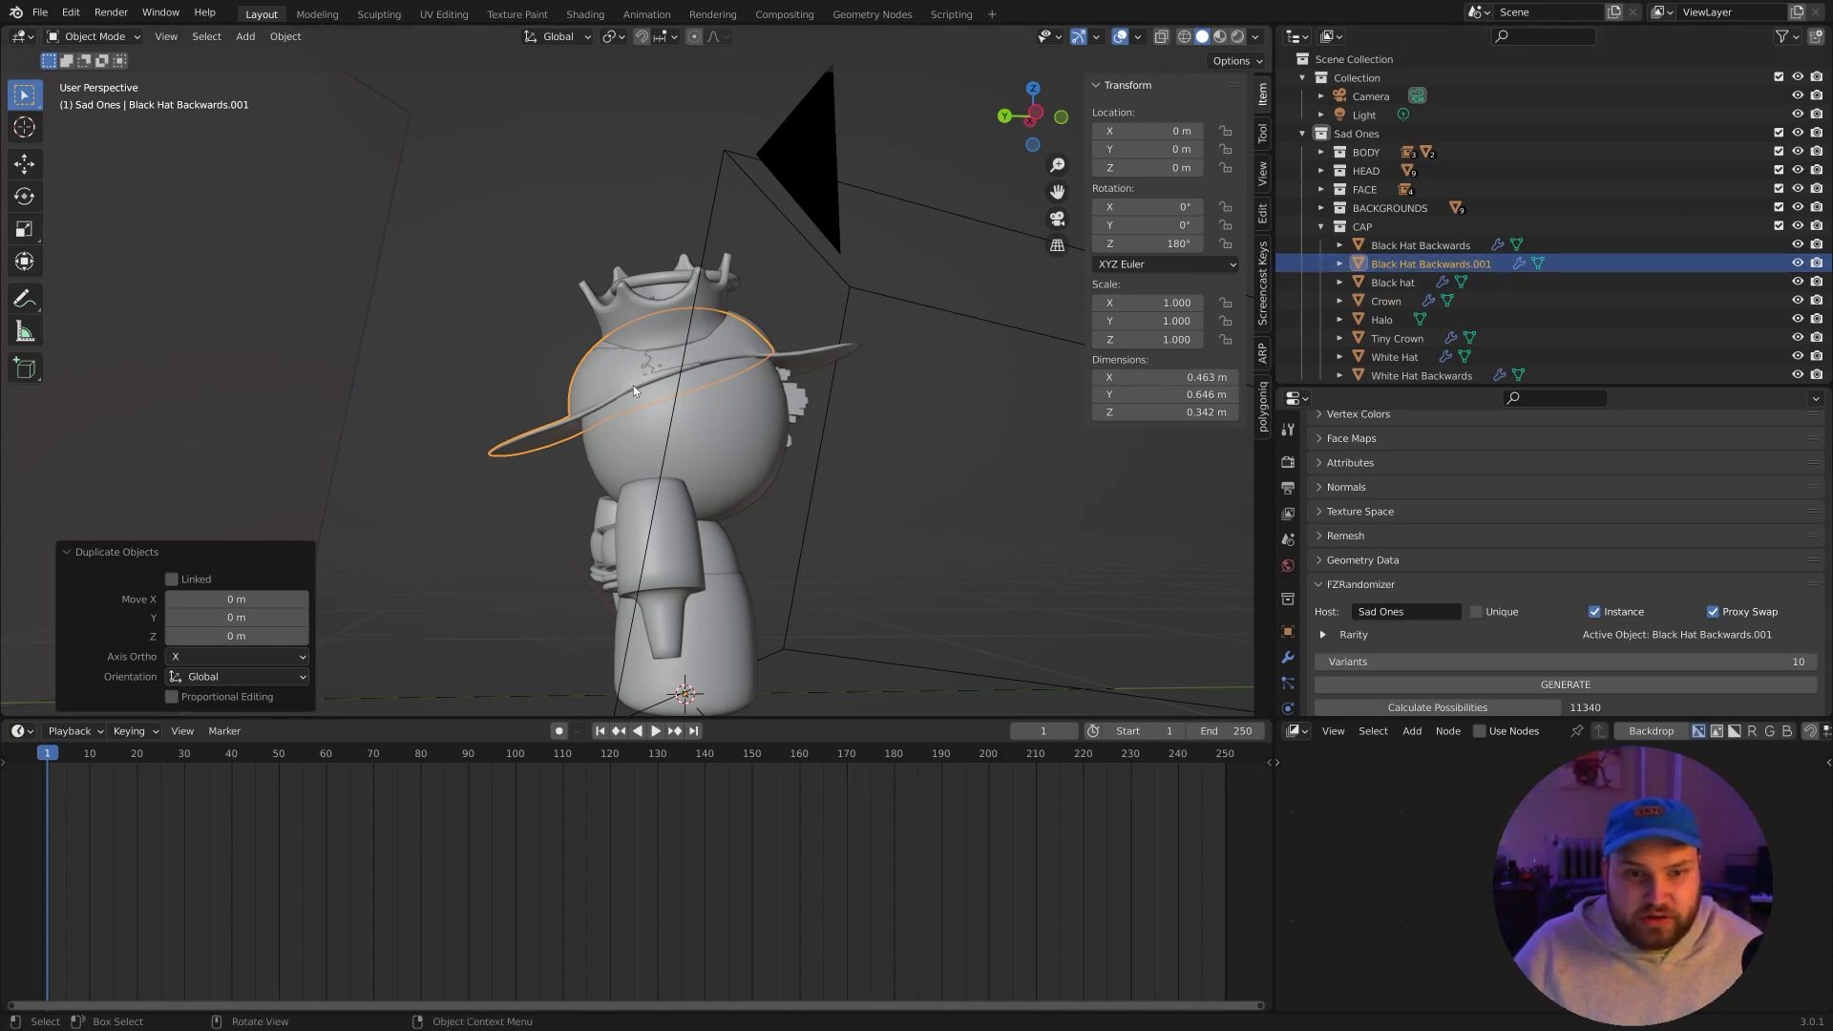
key(Tab)
key(a)
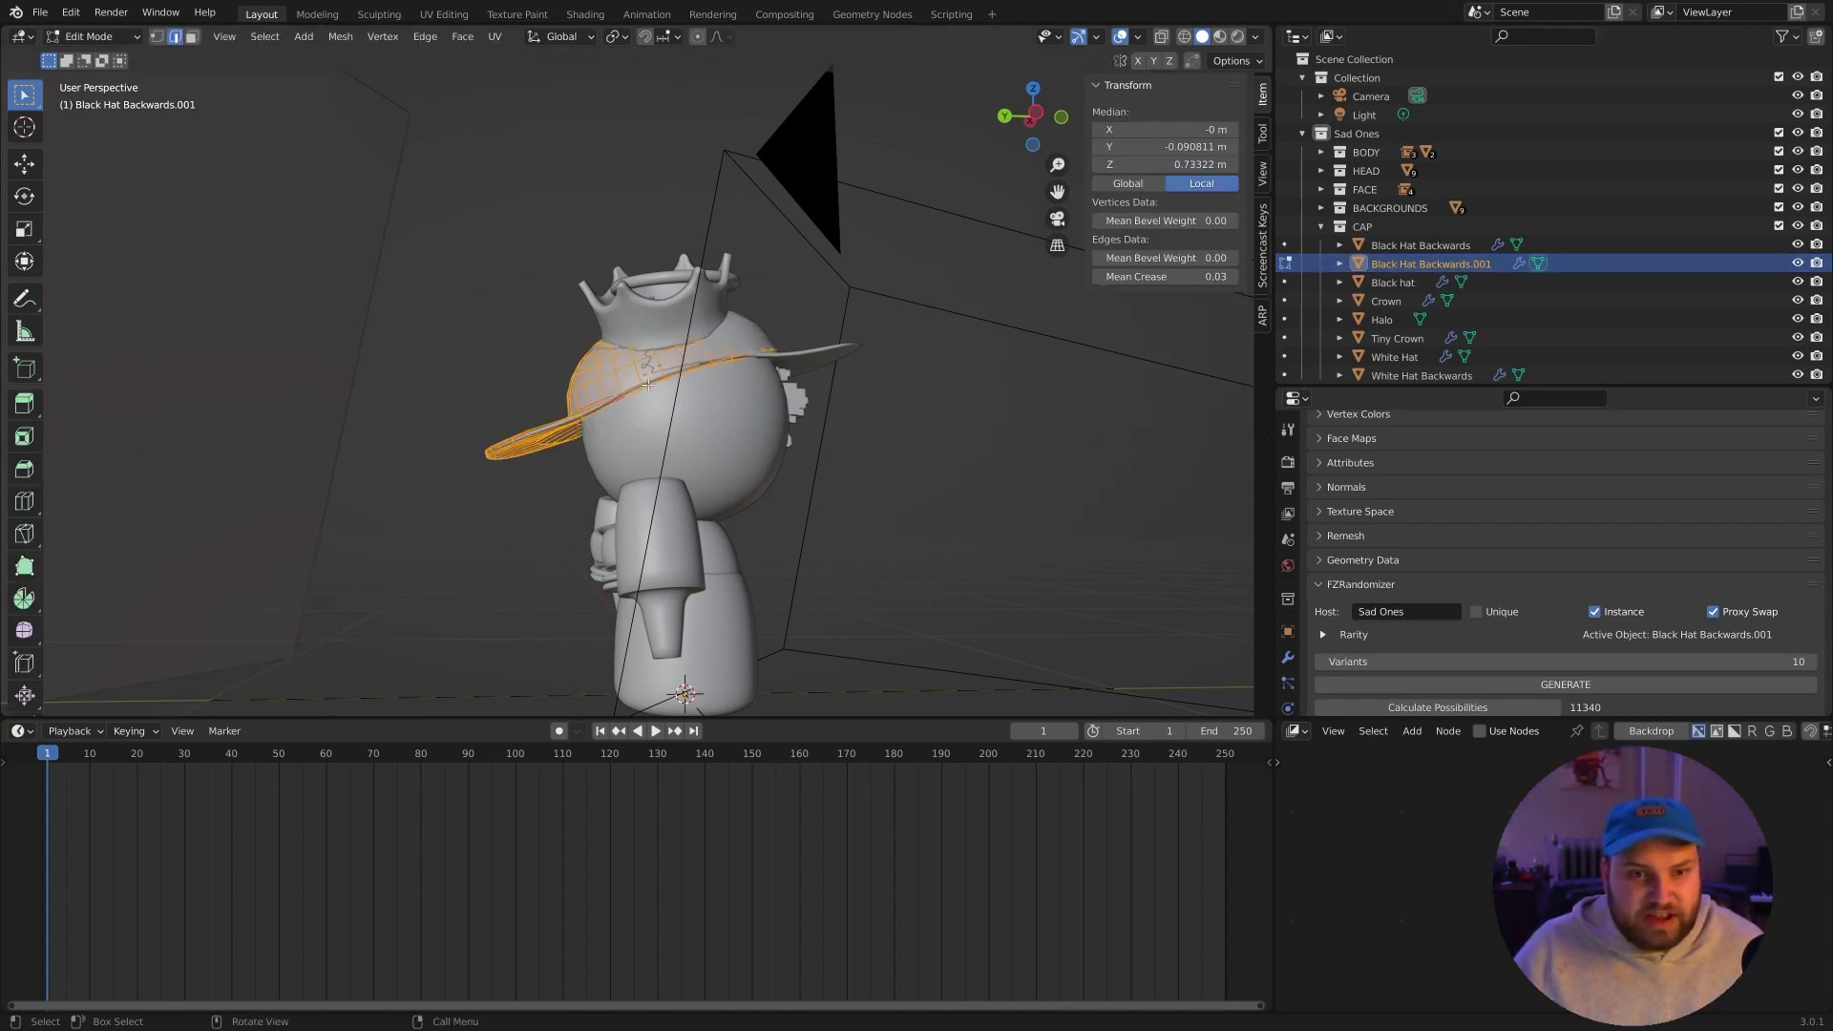
key(x)
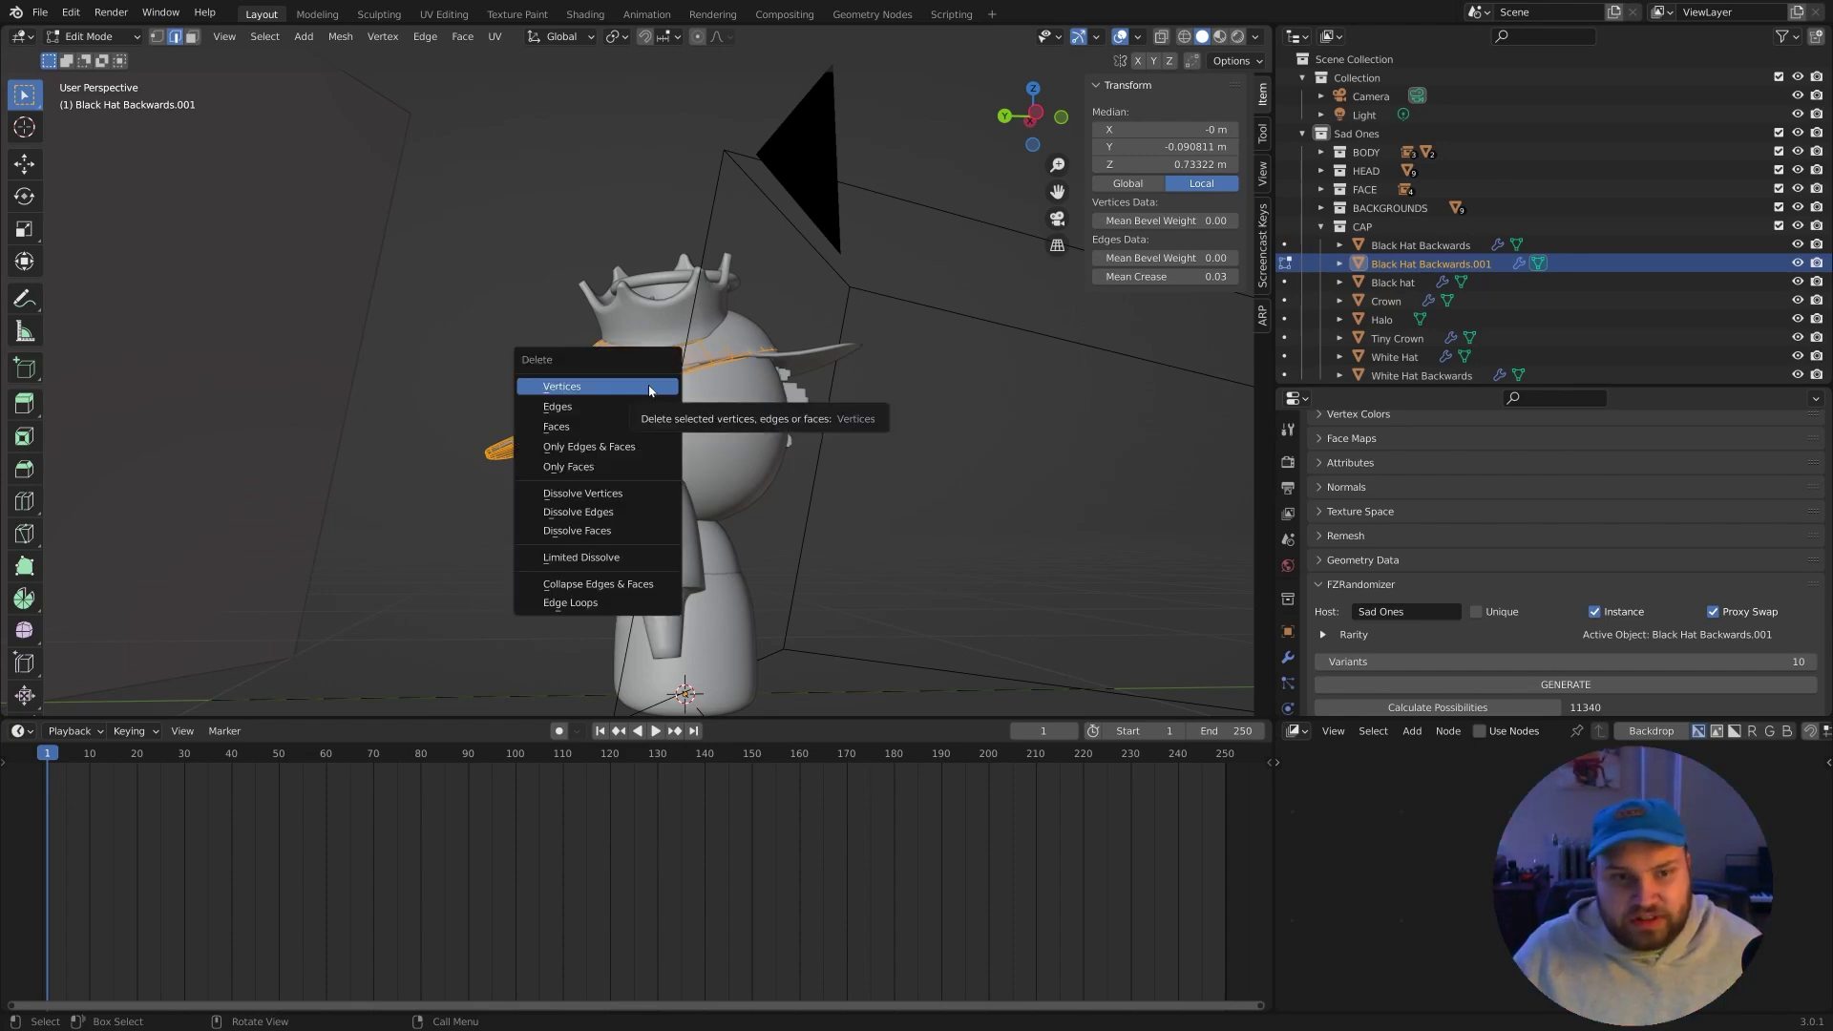
click(648, 384)
key(Tab)
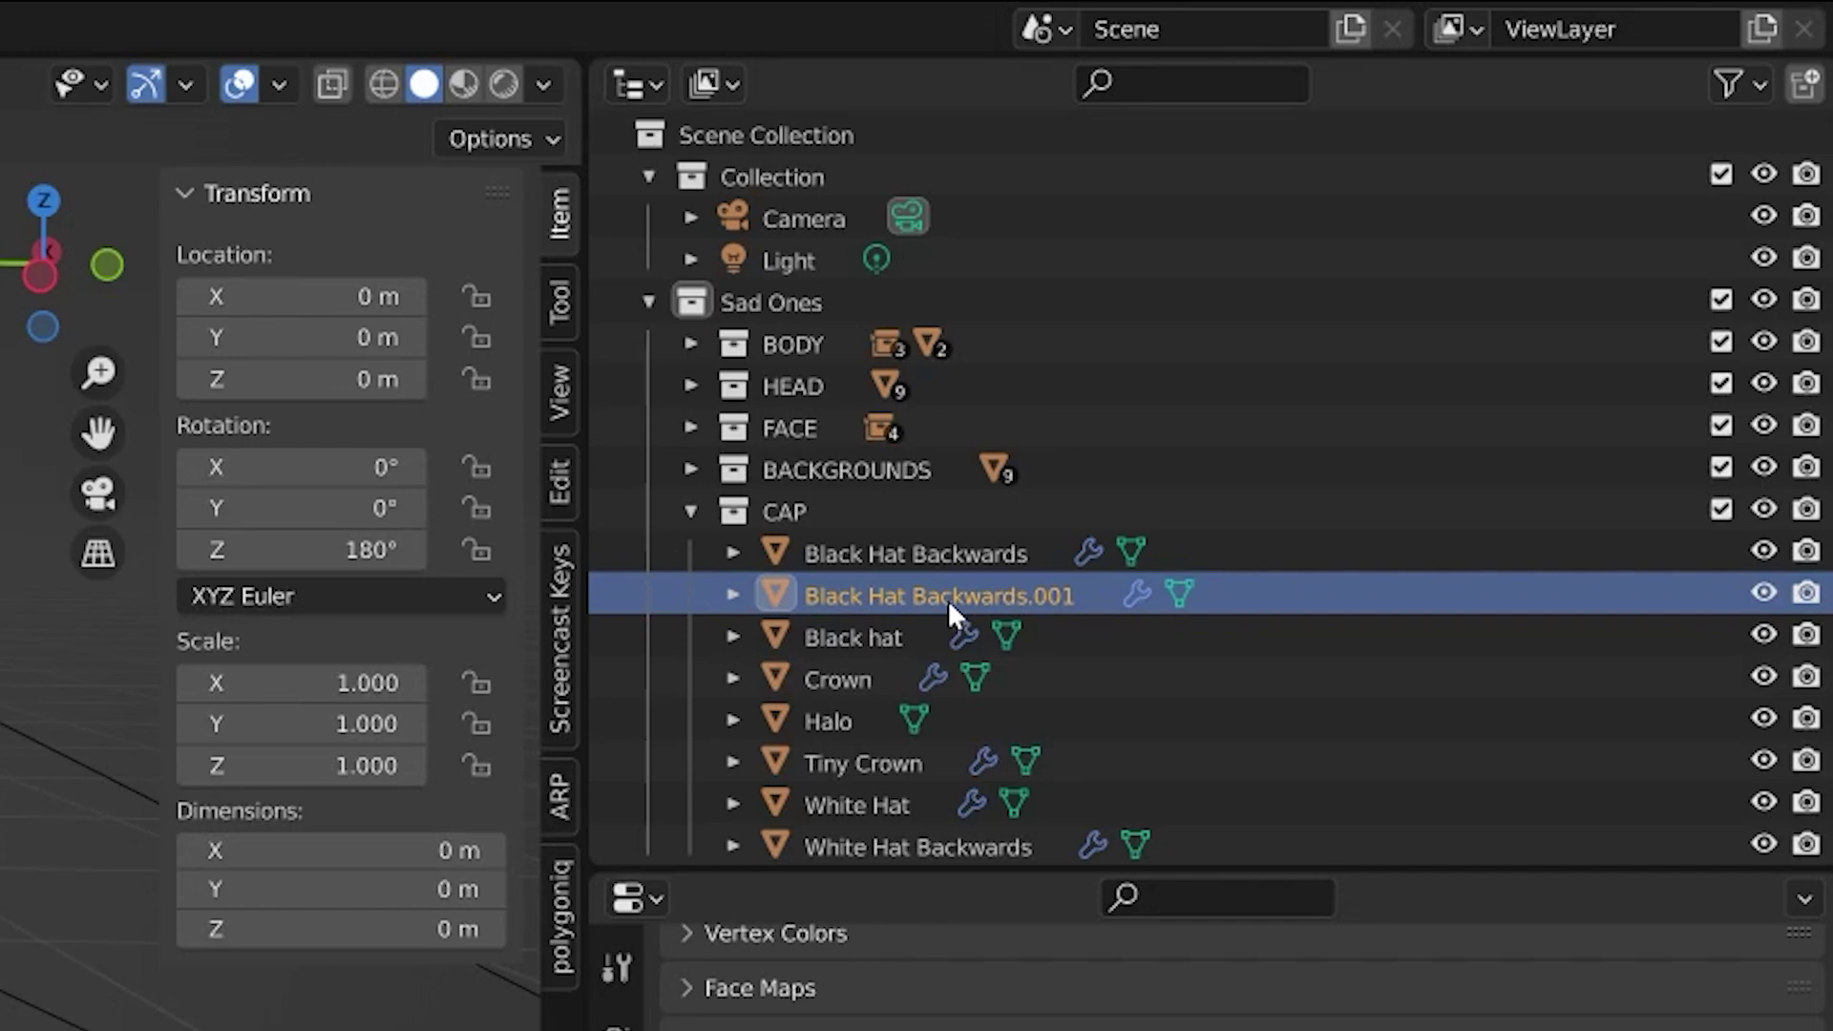
Rename the empty hat copy to No Cap.
double_click(948, 596)
scroll(948, 596, down, 1)
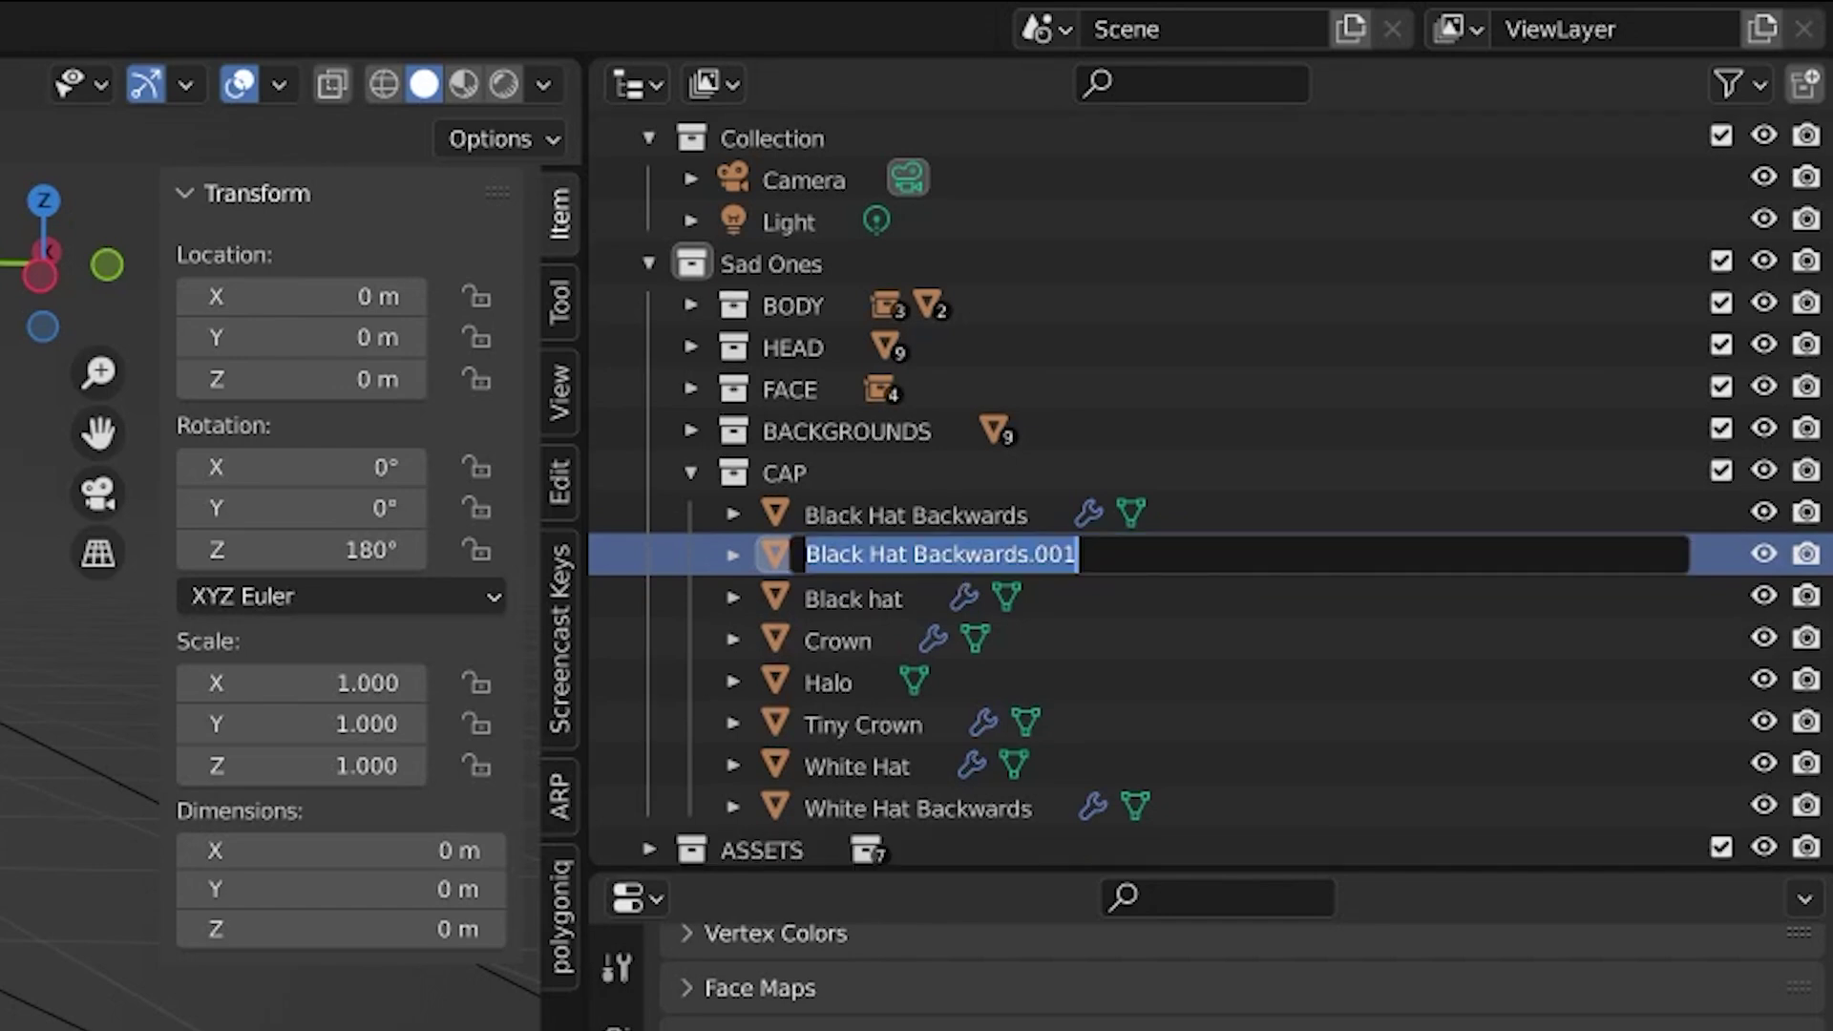
text(No Cap)
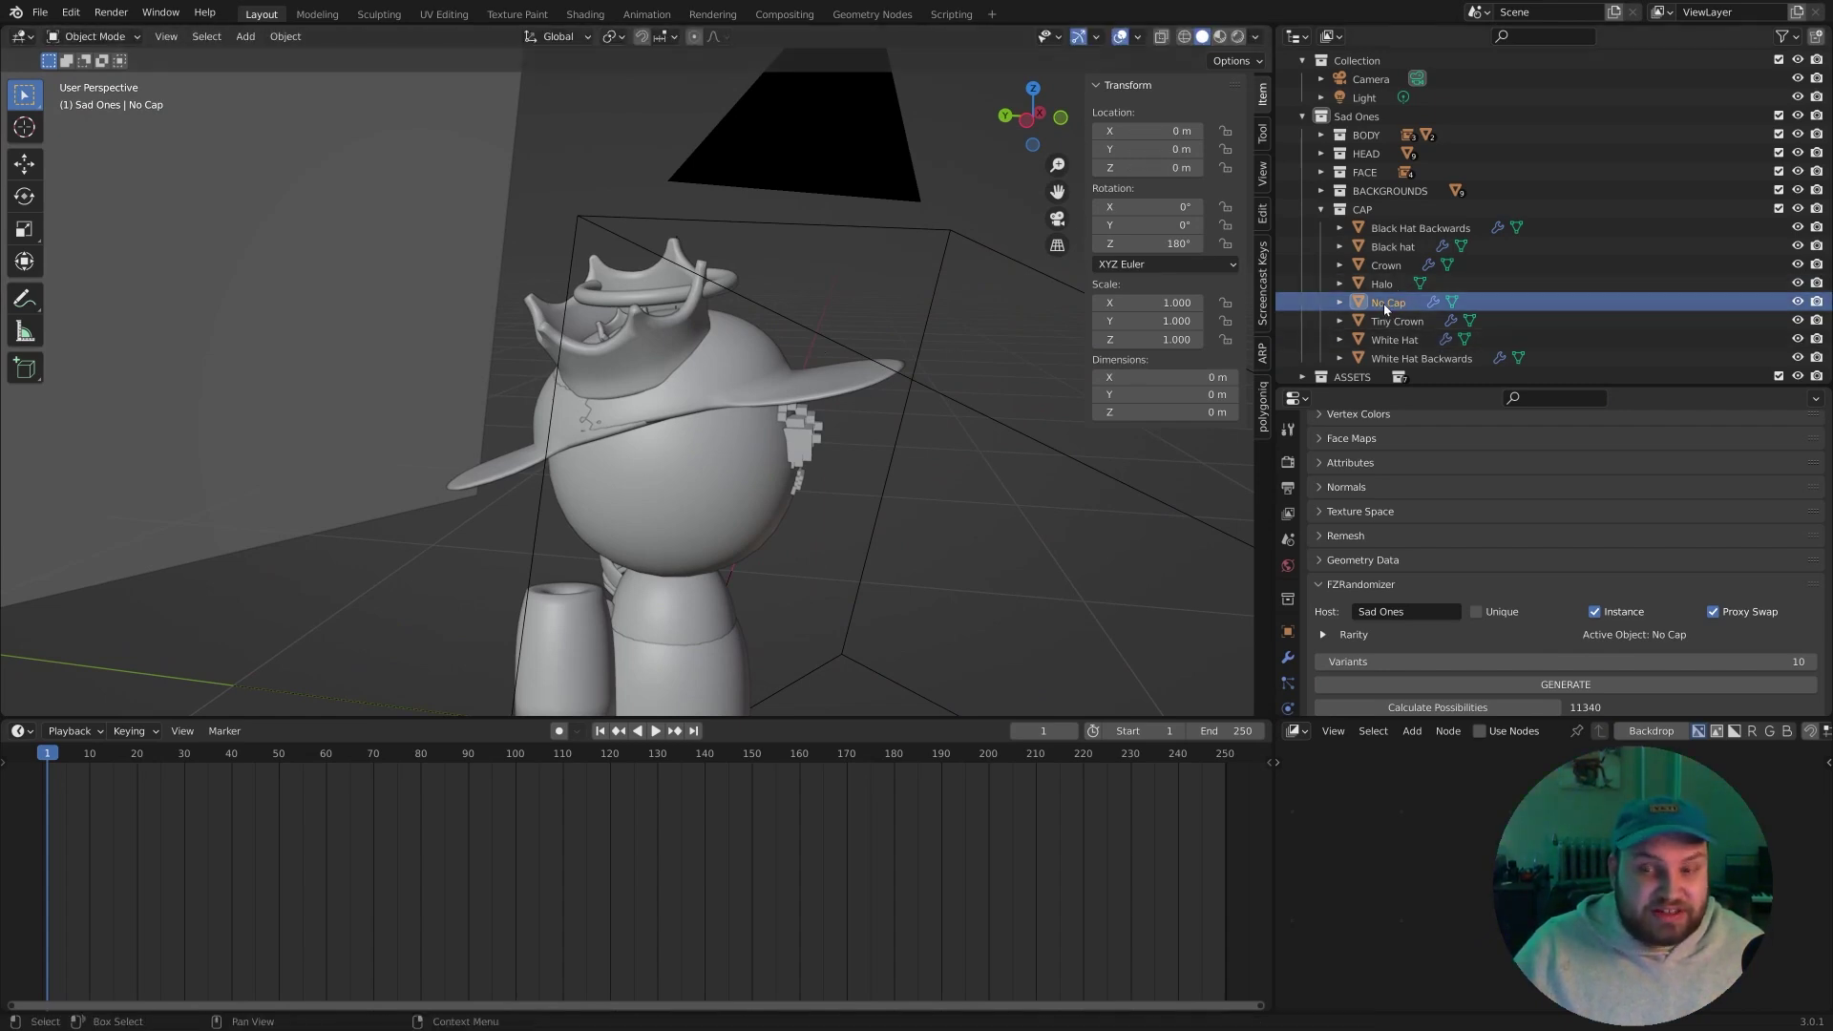
Expand Rarity in FZRandomizer and set No Cap's tickets to 10.
scroll(1449, 573, down, 1)
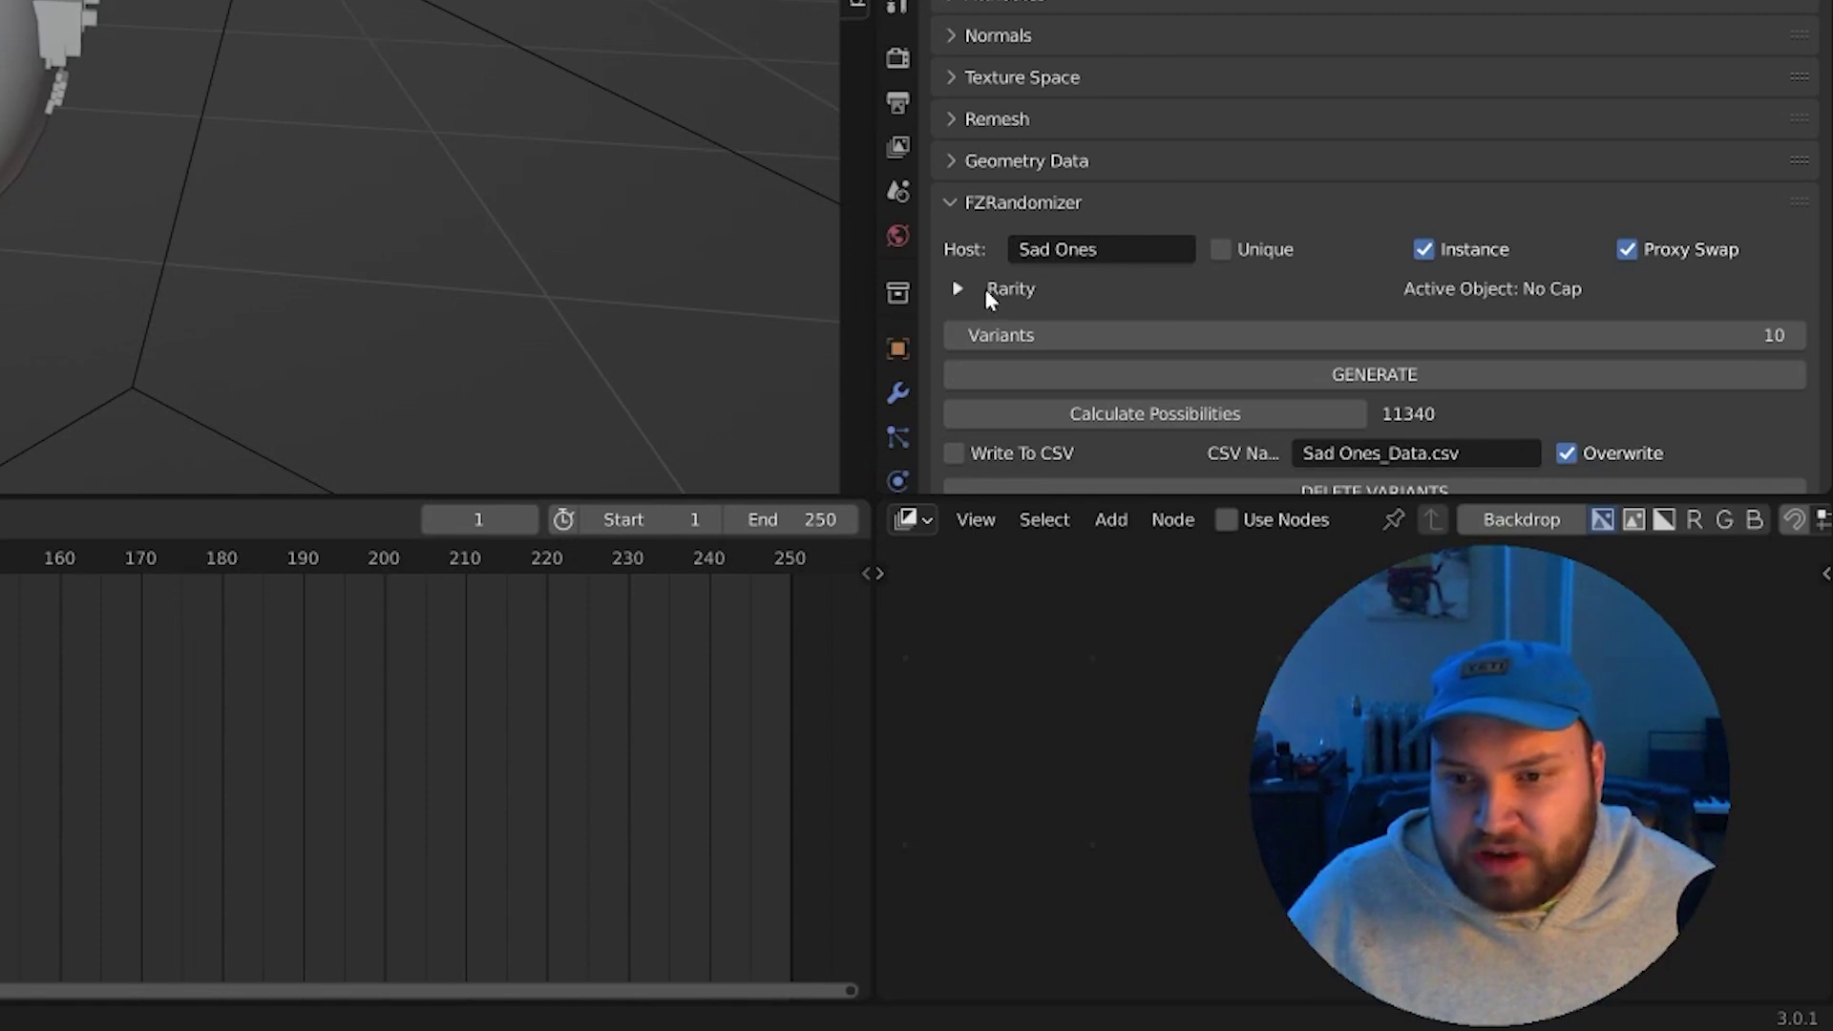
click(1341, 600)
scroll(1467, 536, down, 1)
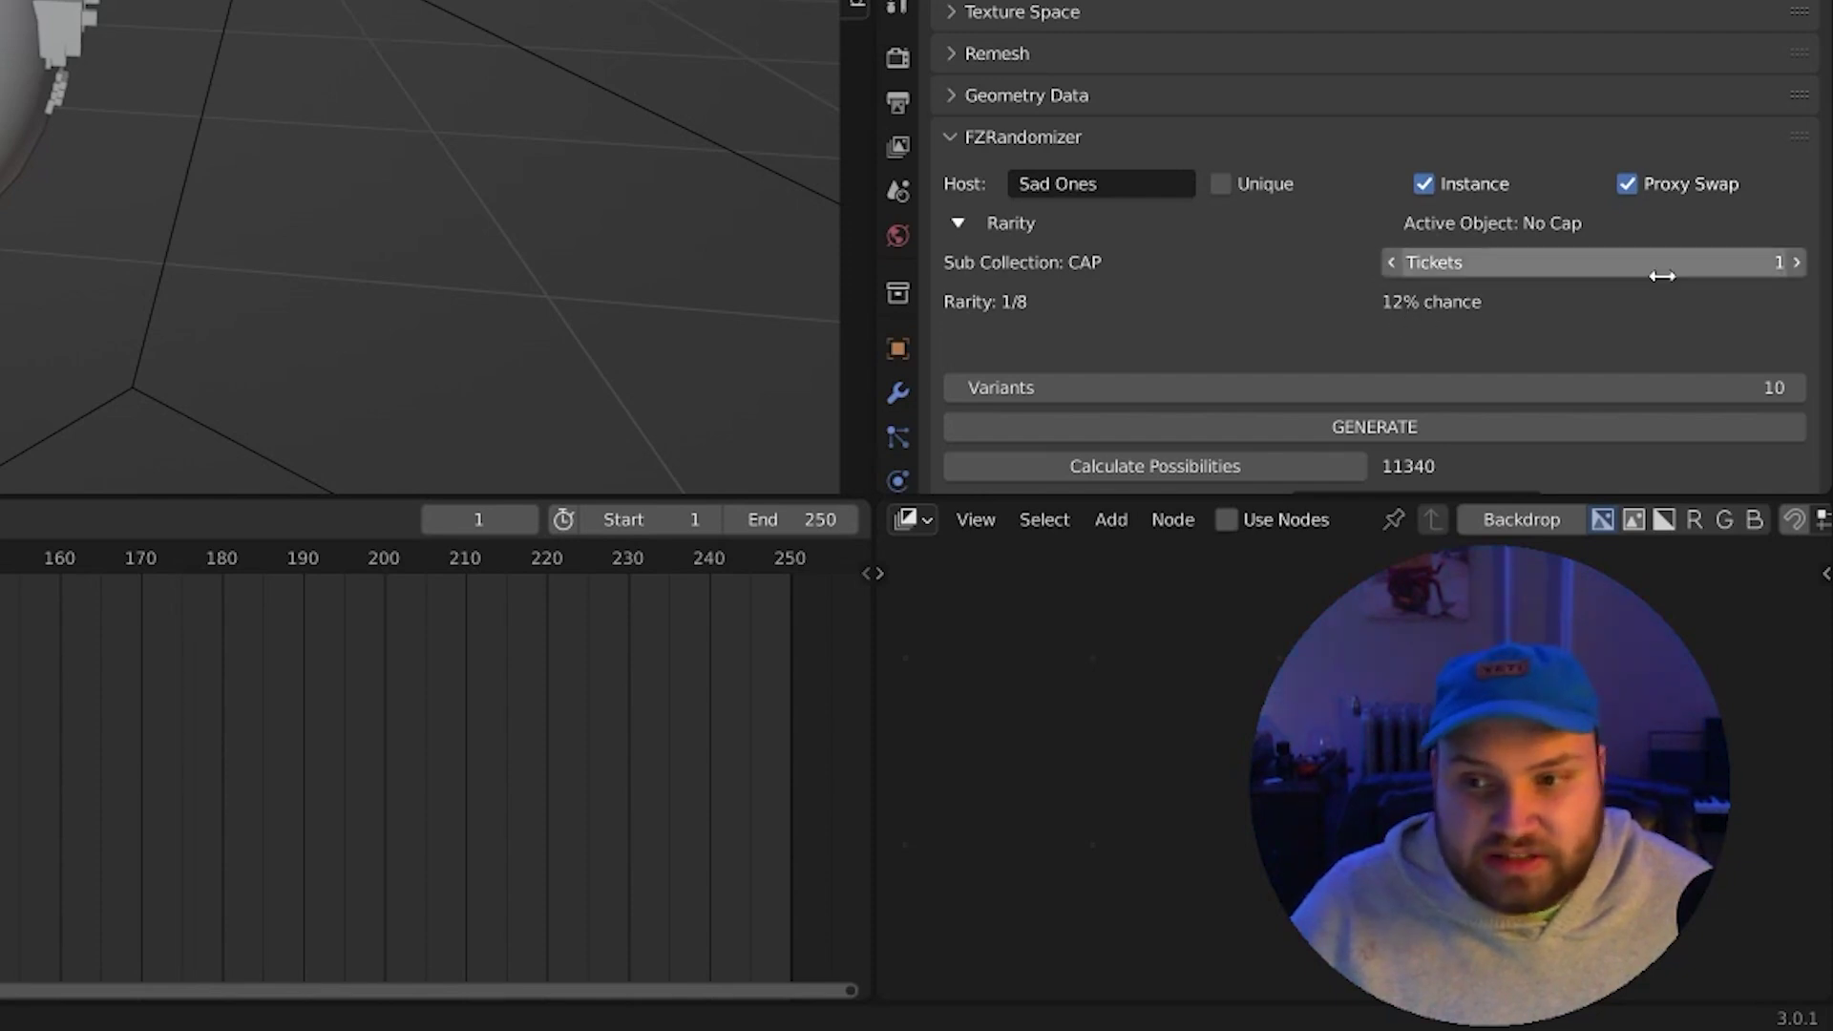
click(1796, 263)
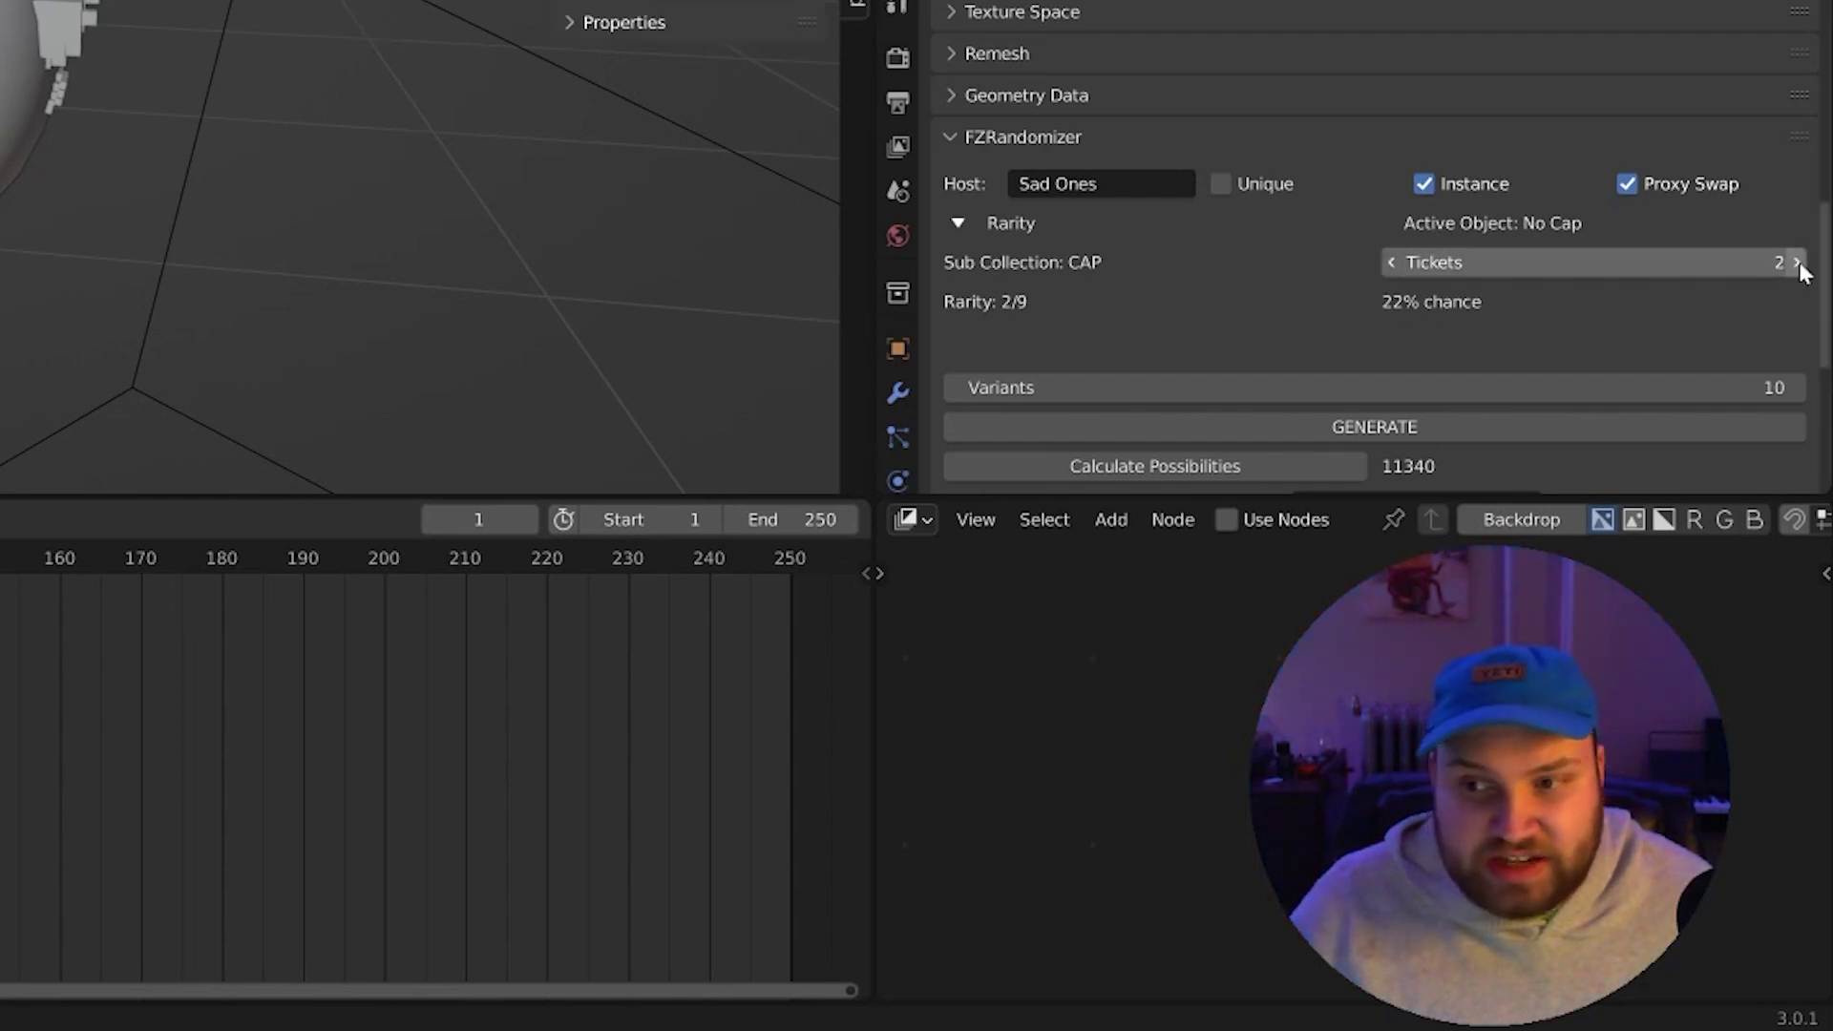
click(1797, 264)
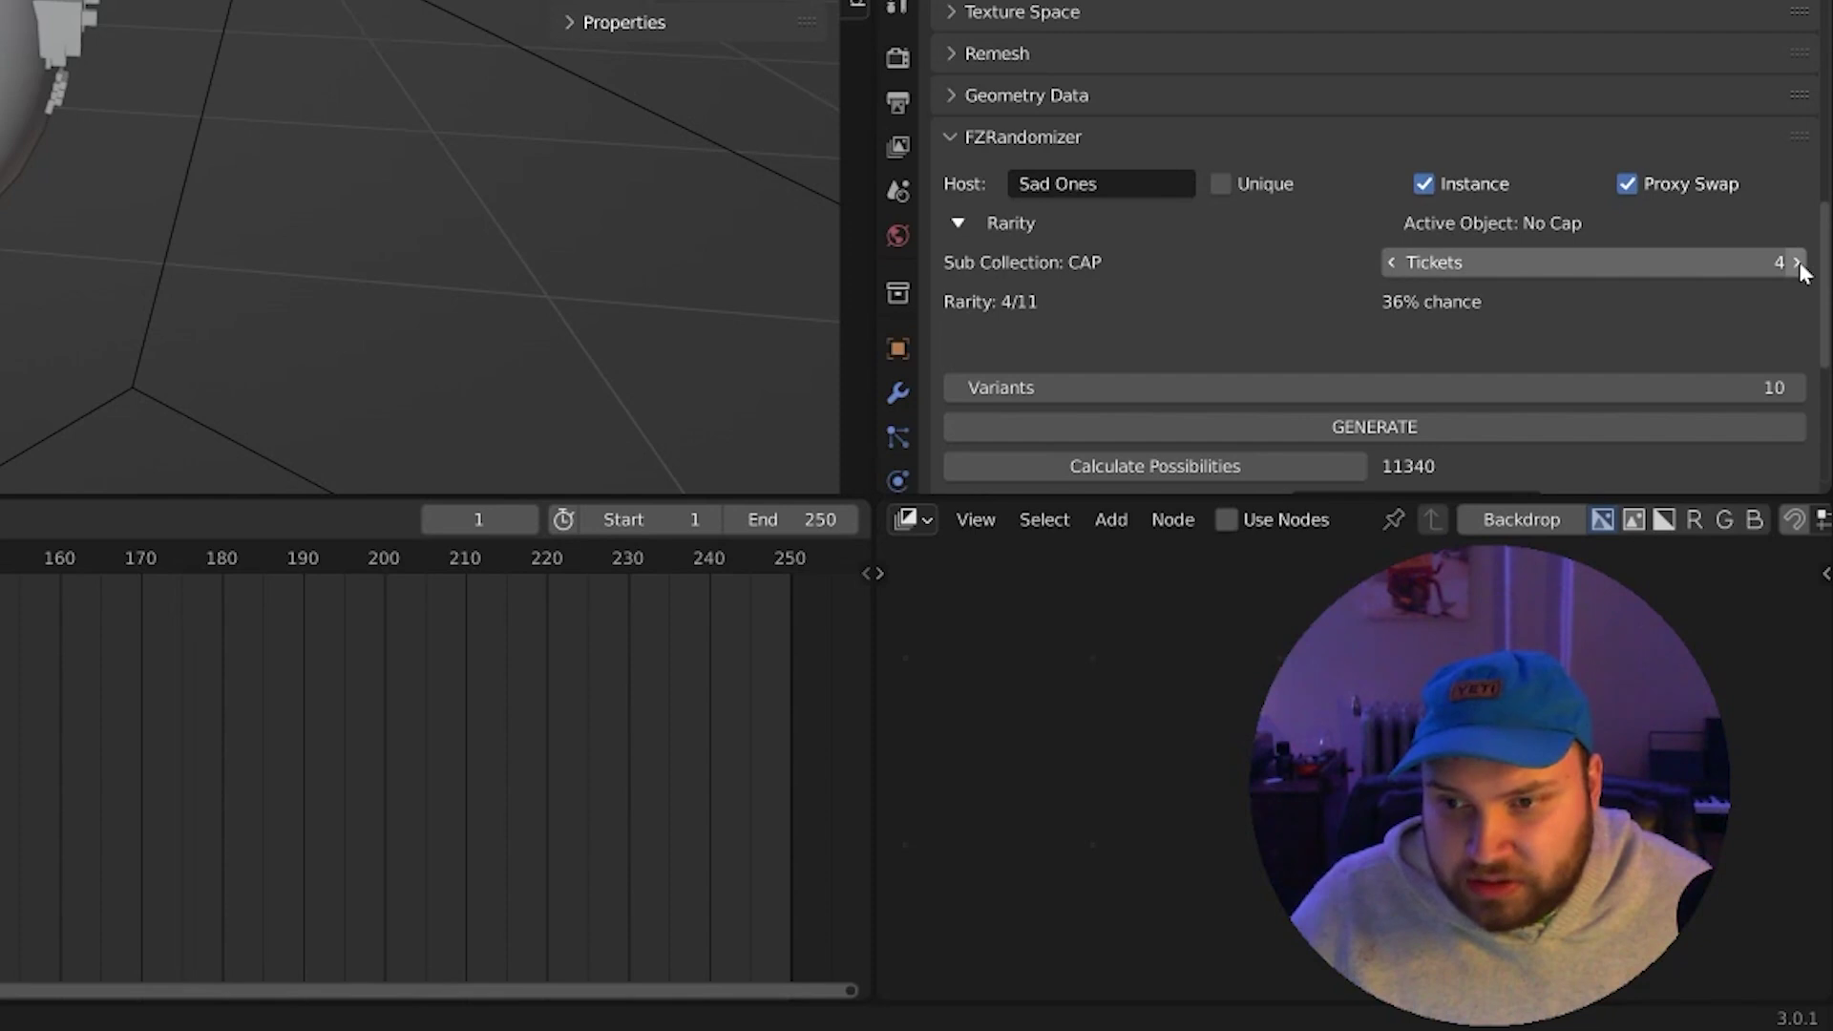
click(1677, 264)
text(10)
key(Return)
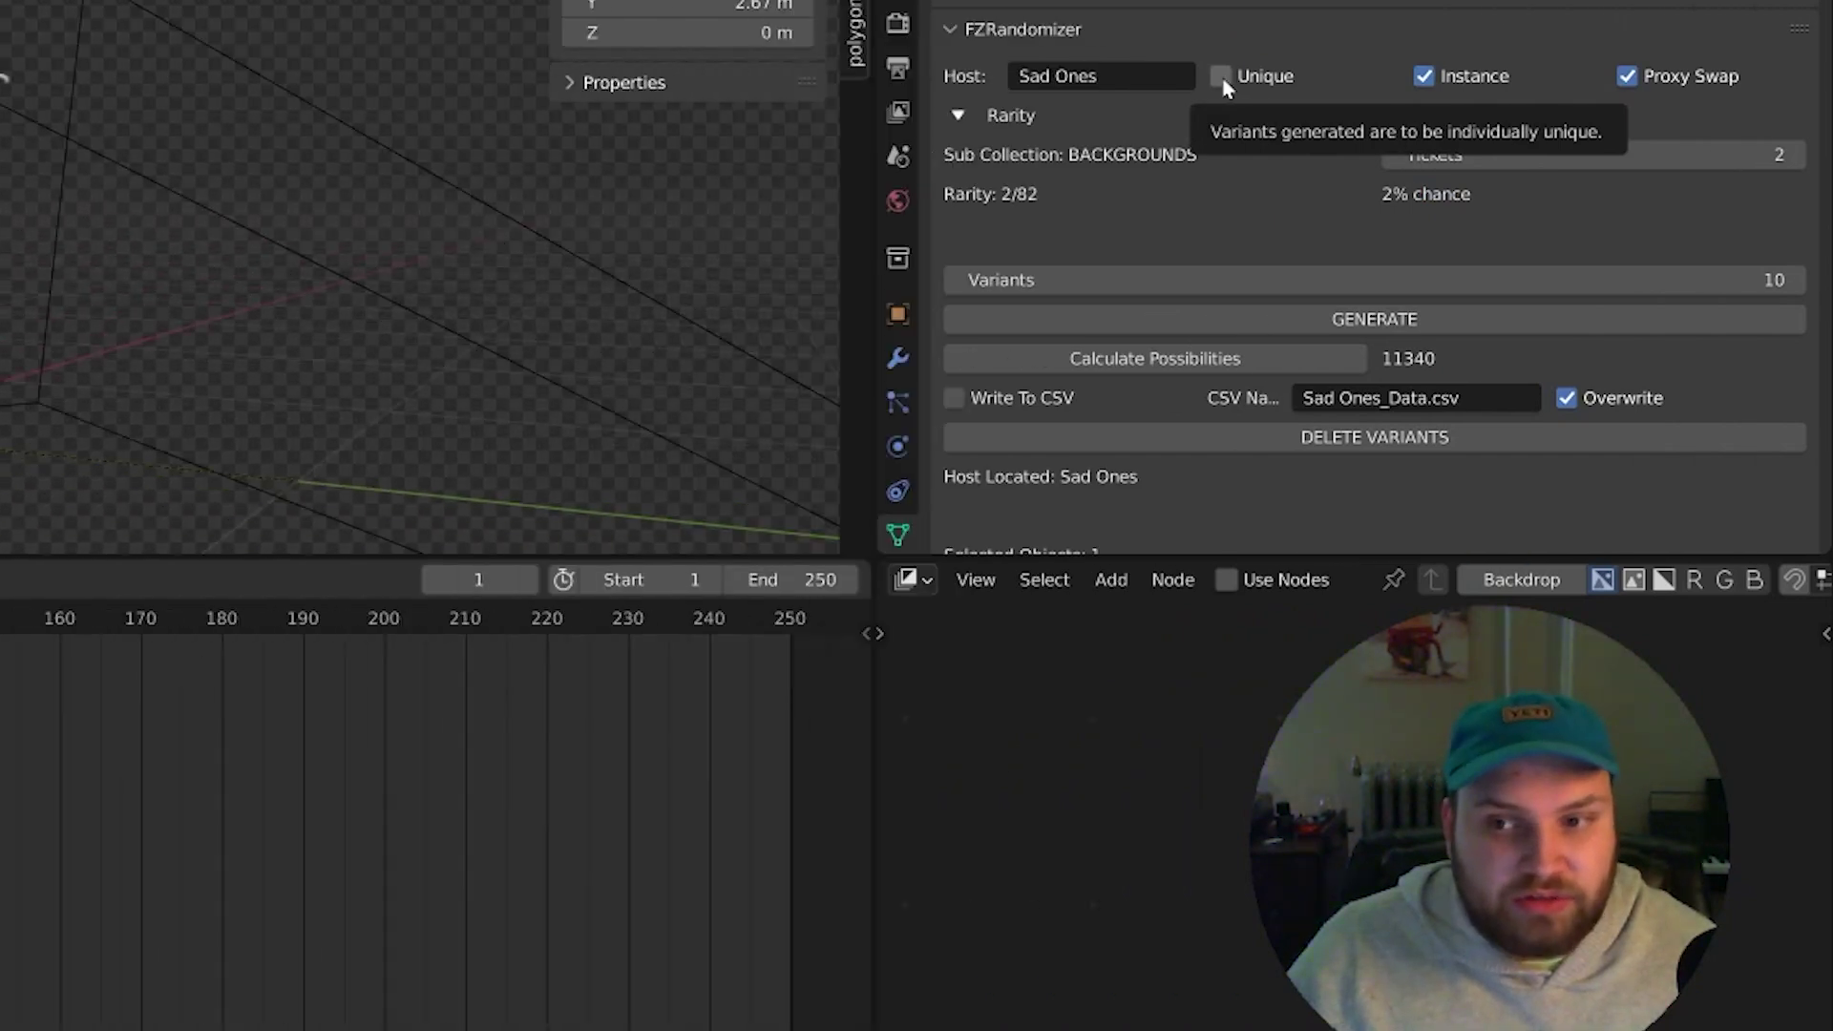
Enable unique variants and test the shortened host name 'Sad One' by recalculating possibilities.
click(1222, 76)
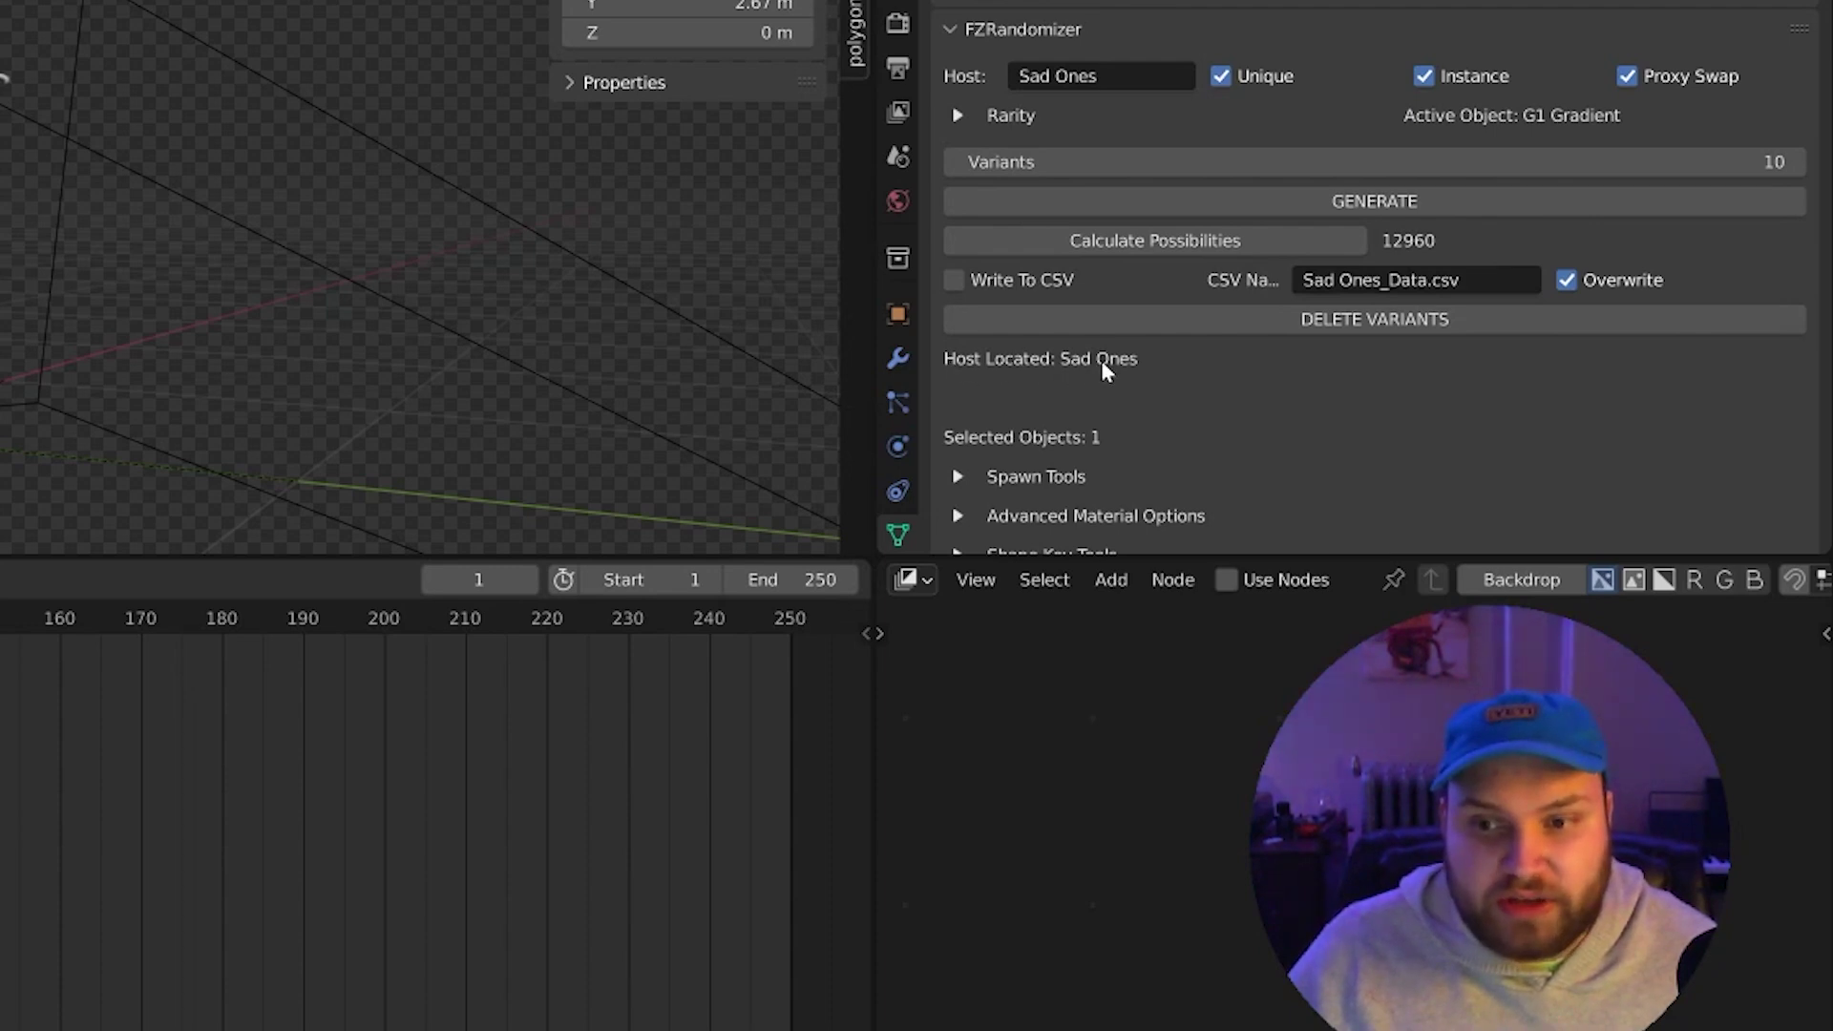
click(1113, 75)
click(1113, 74)
key(BackSpace)
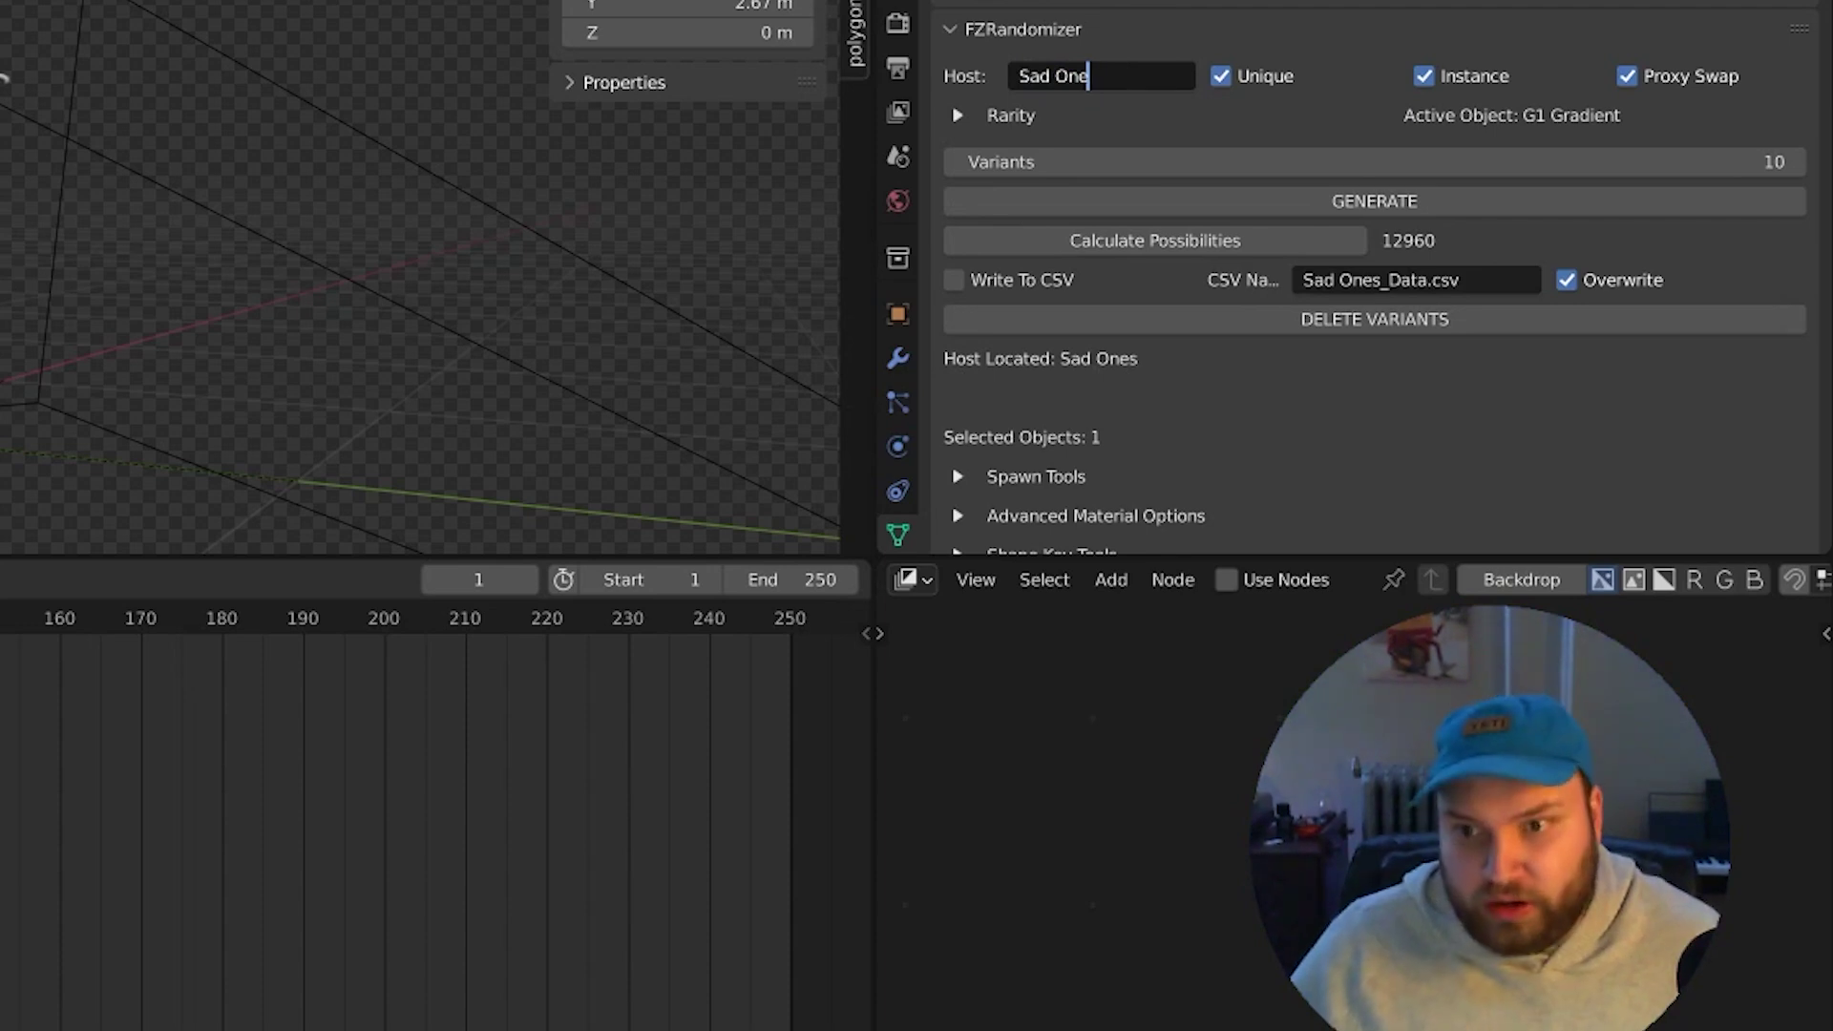
key(Return)
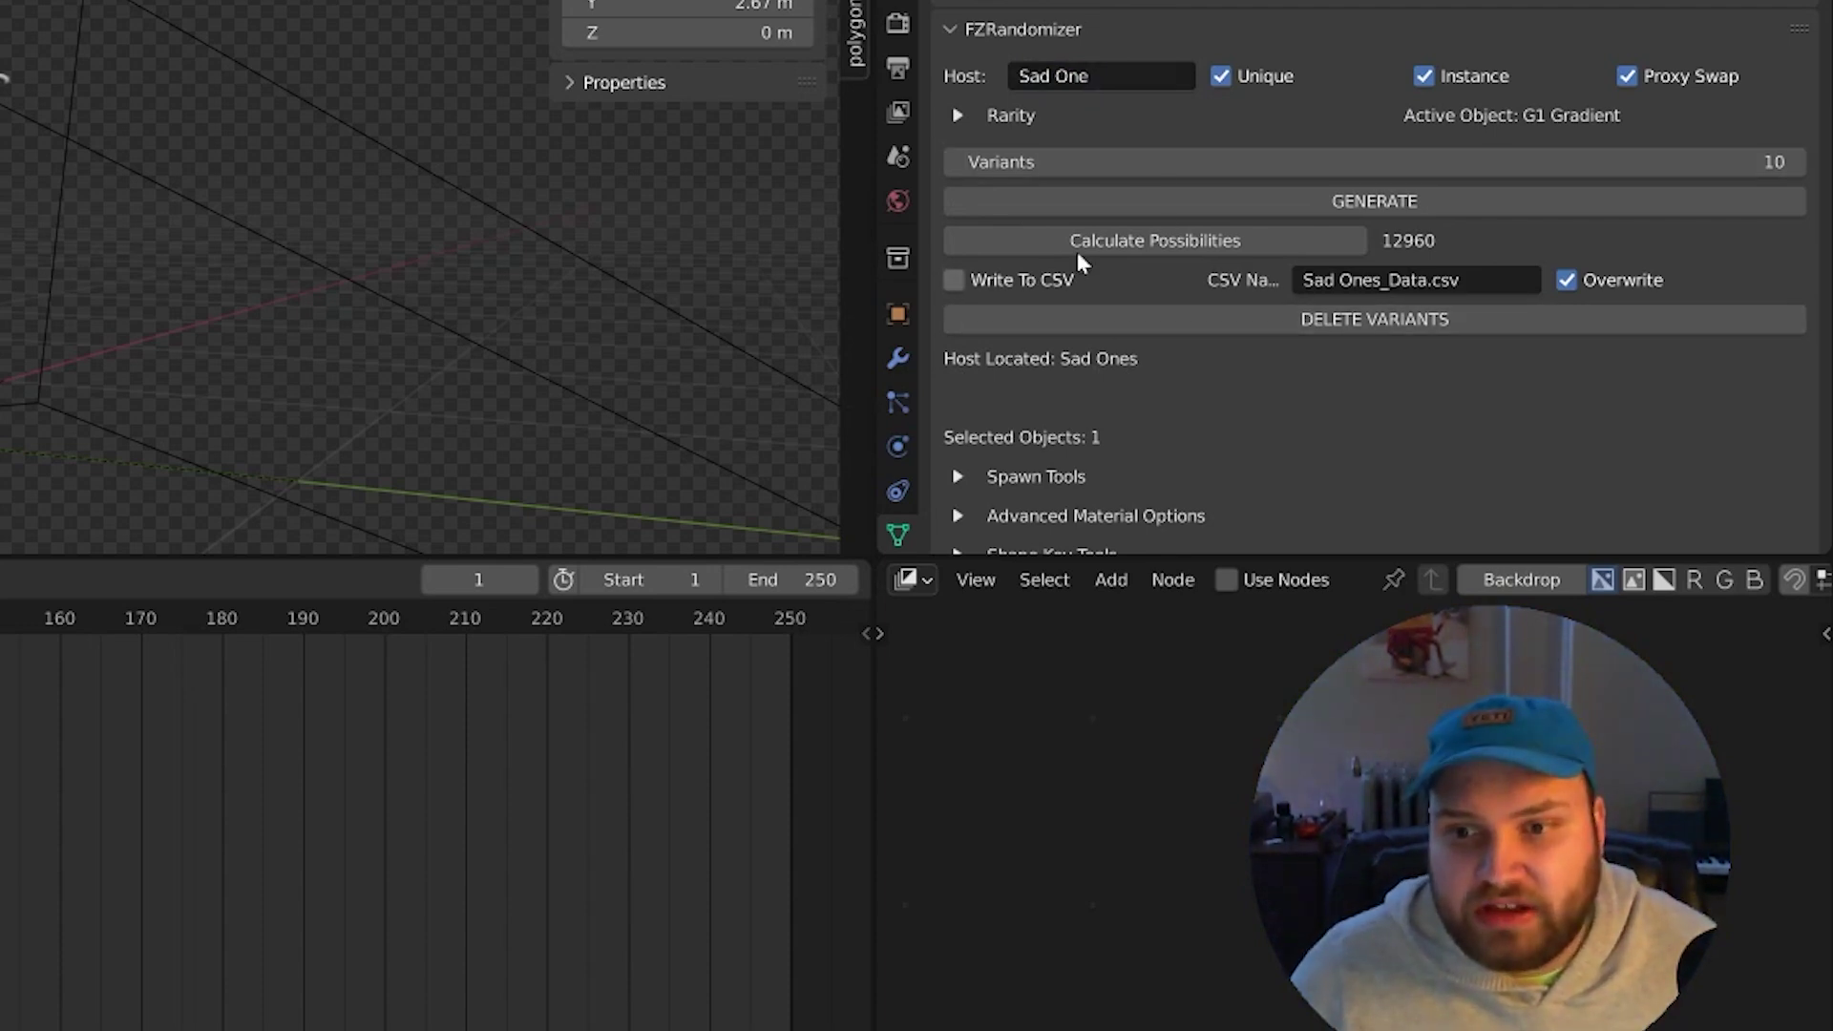
click(1086, 245)
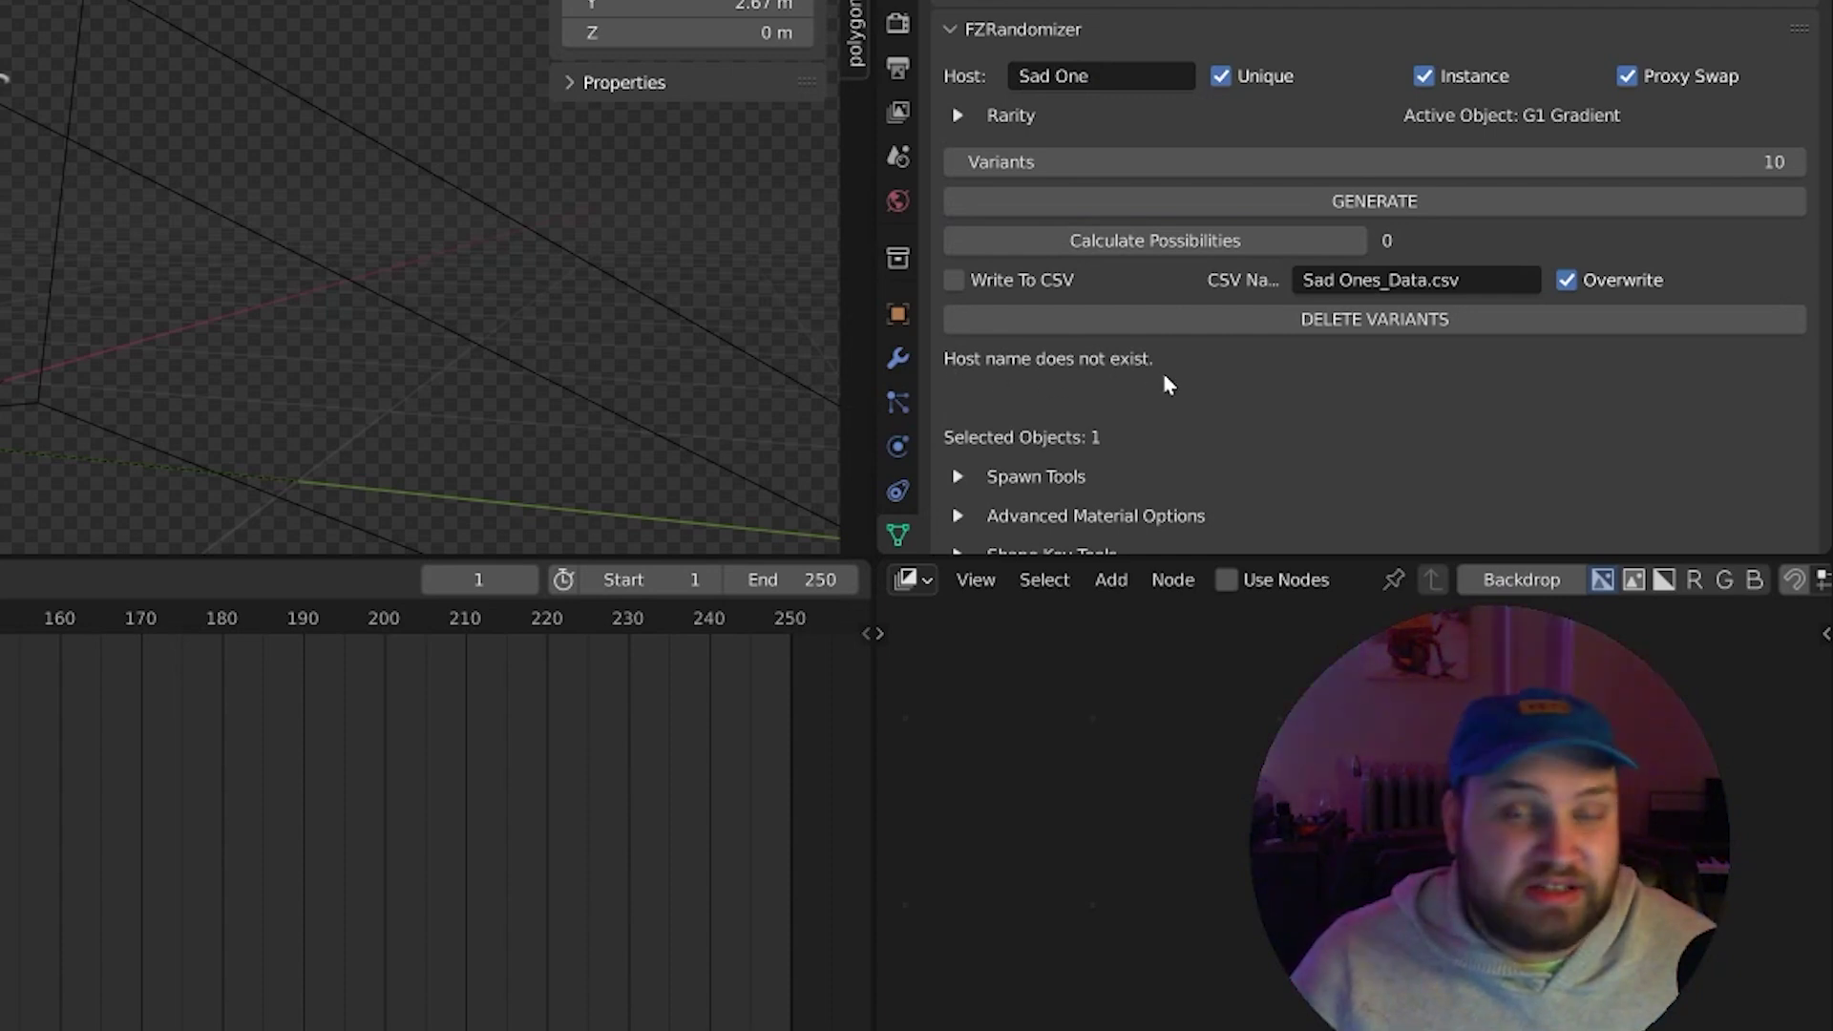
Add the 's' back so the host name reads Sad Ones again.
click(1142, 76)
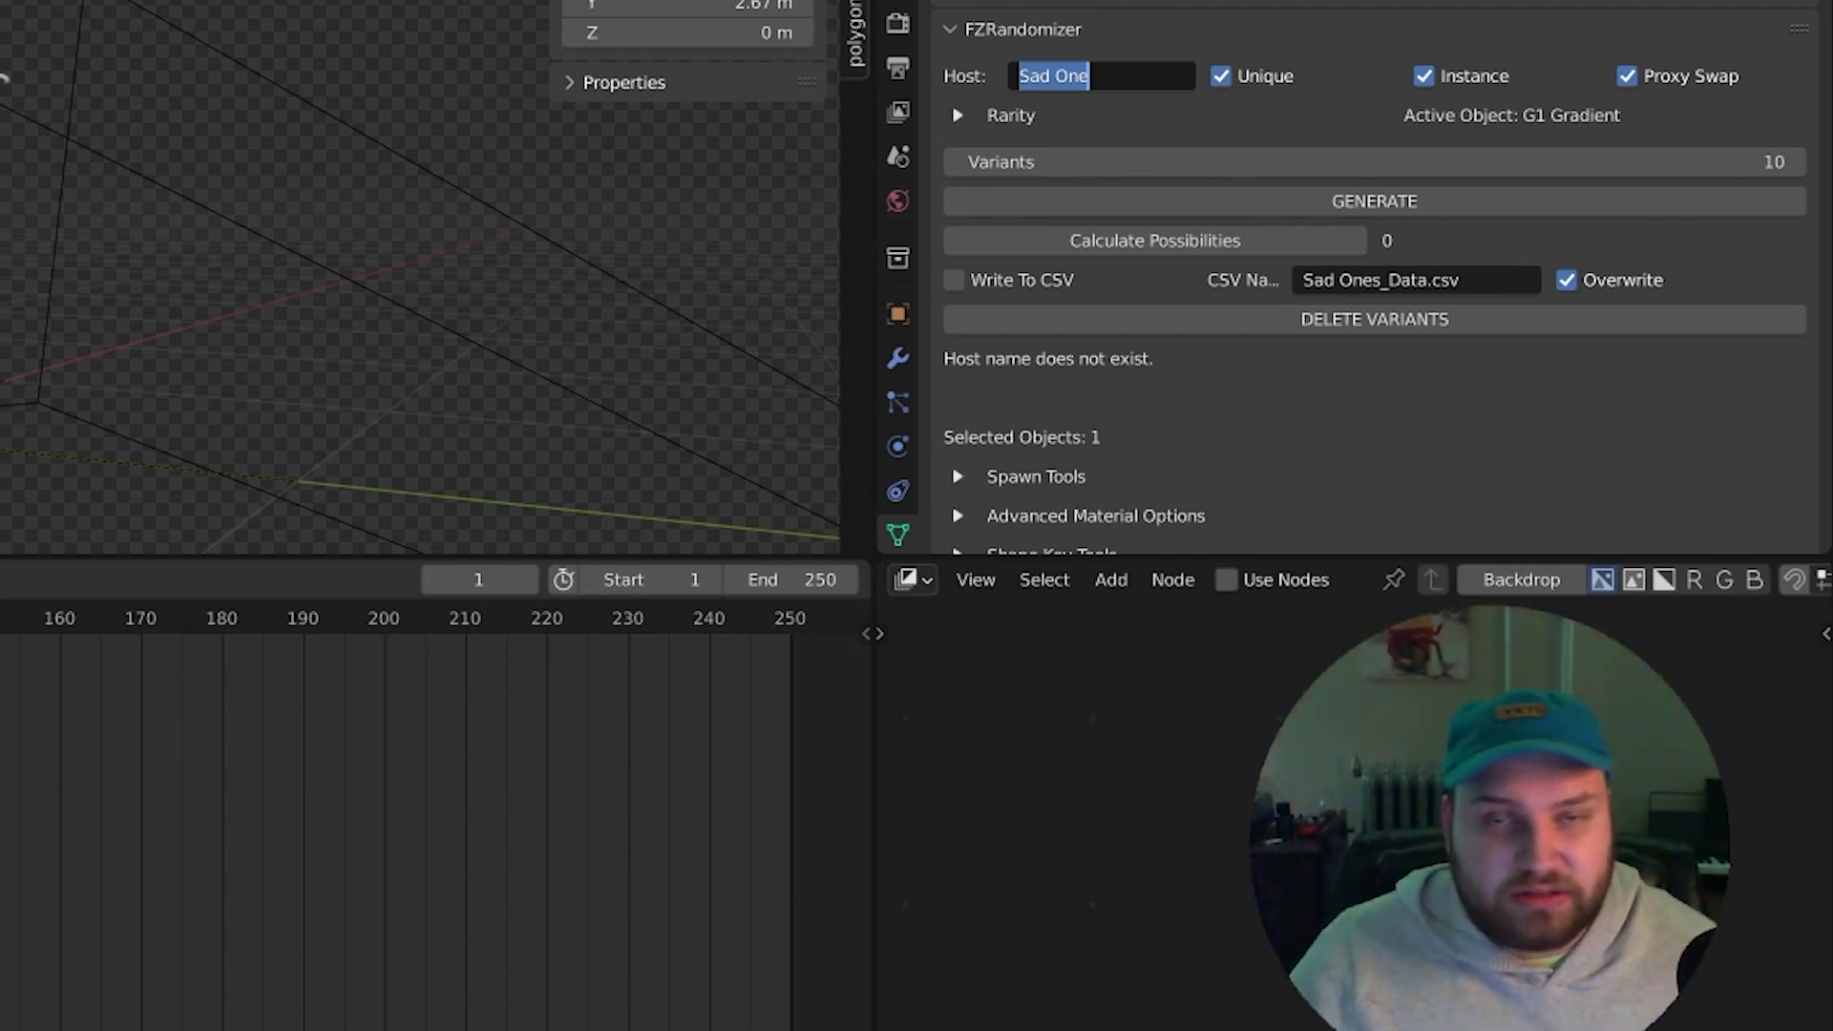
click(1088, 76)
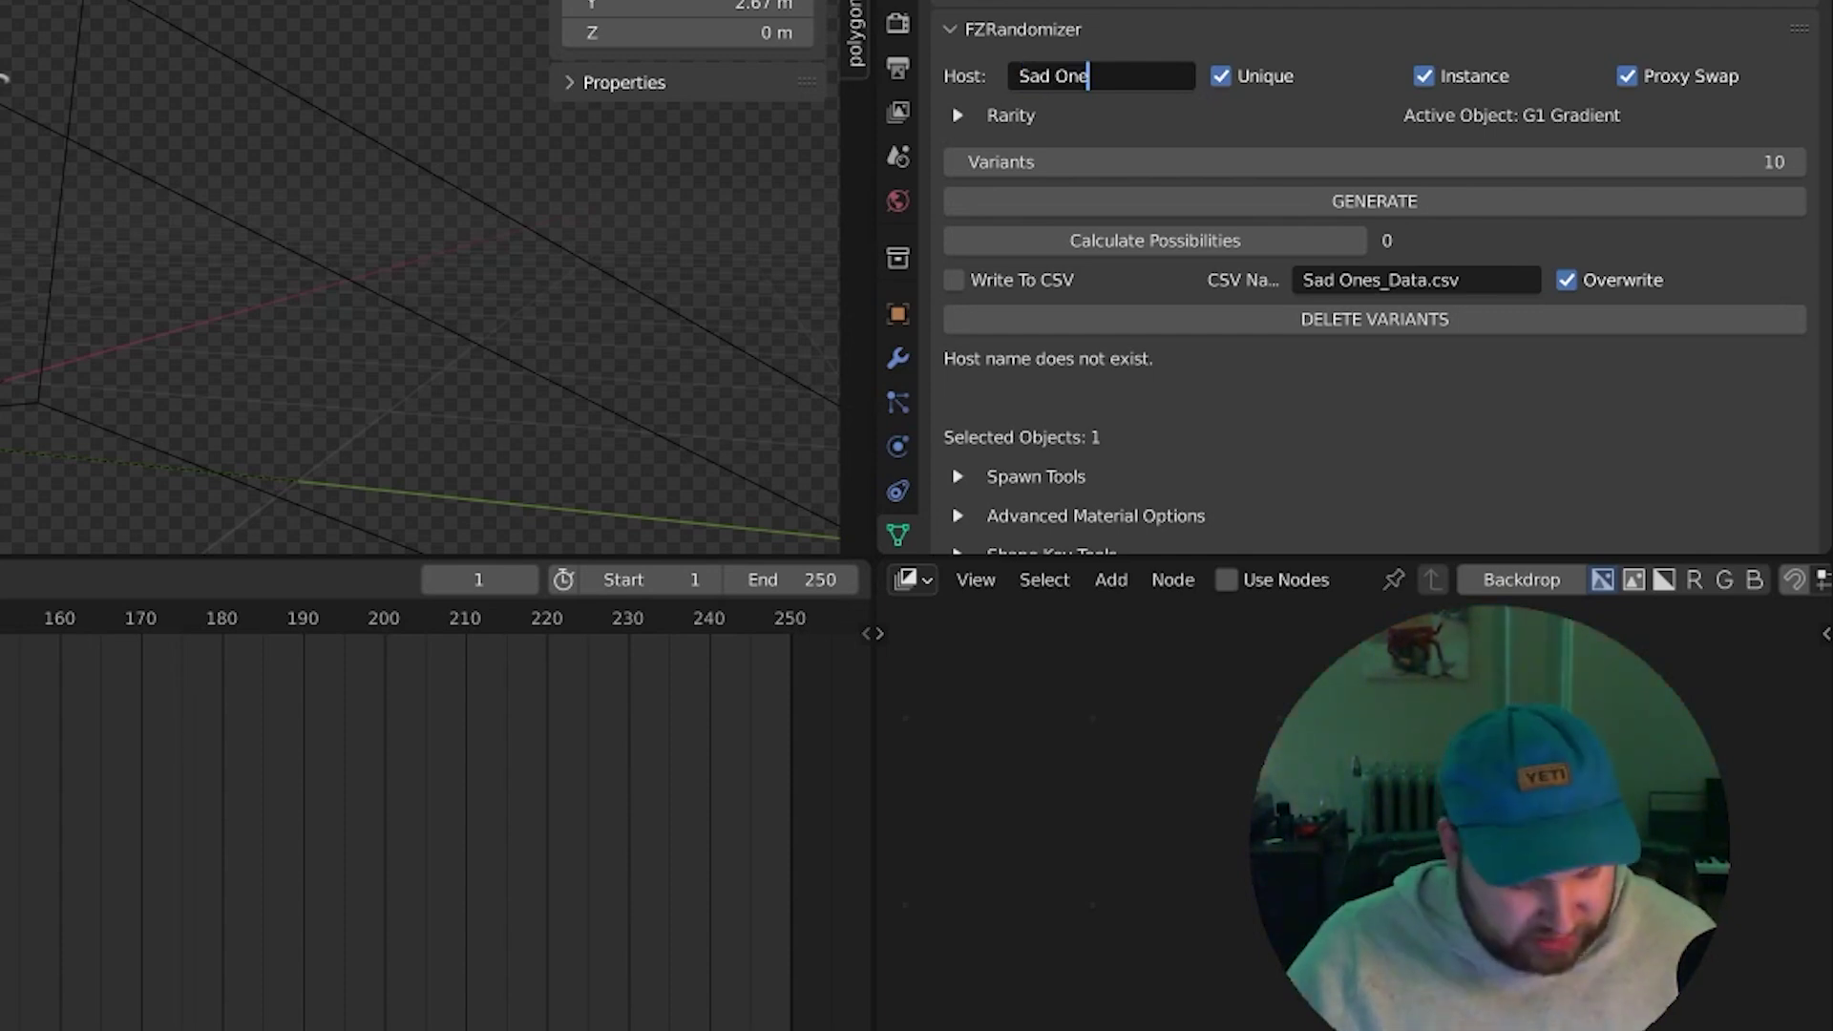
text(s)
key(Return)
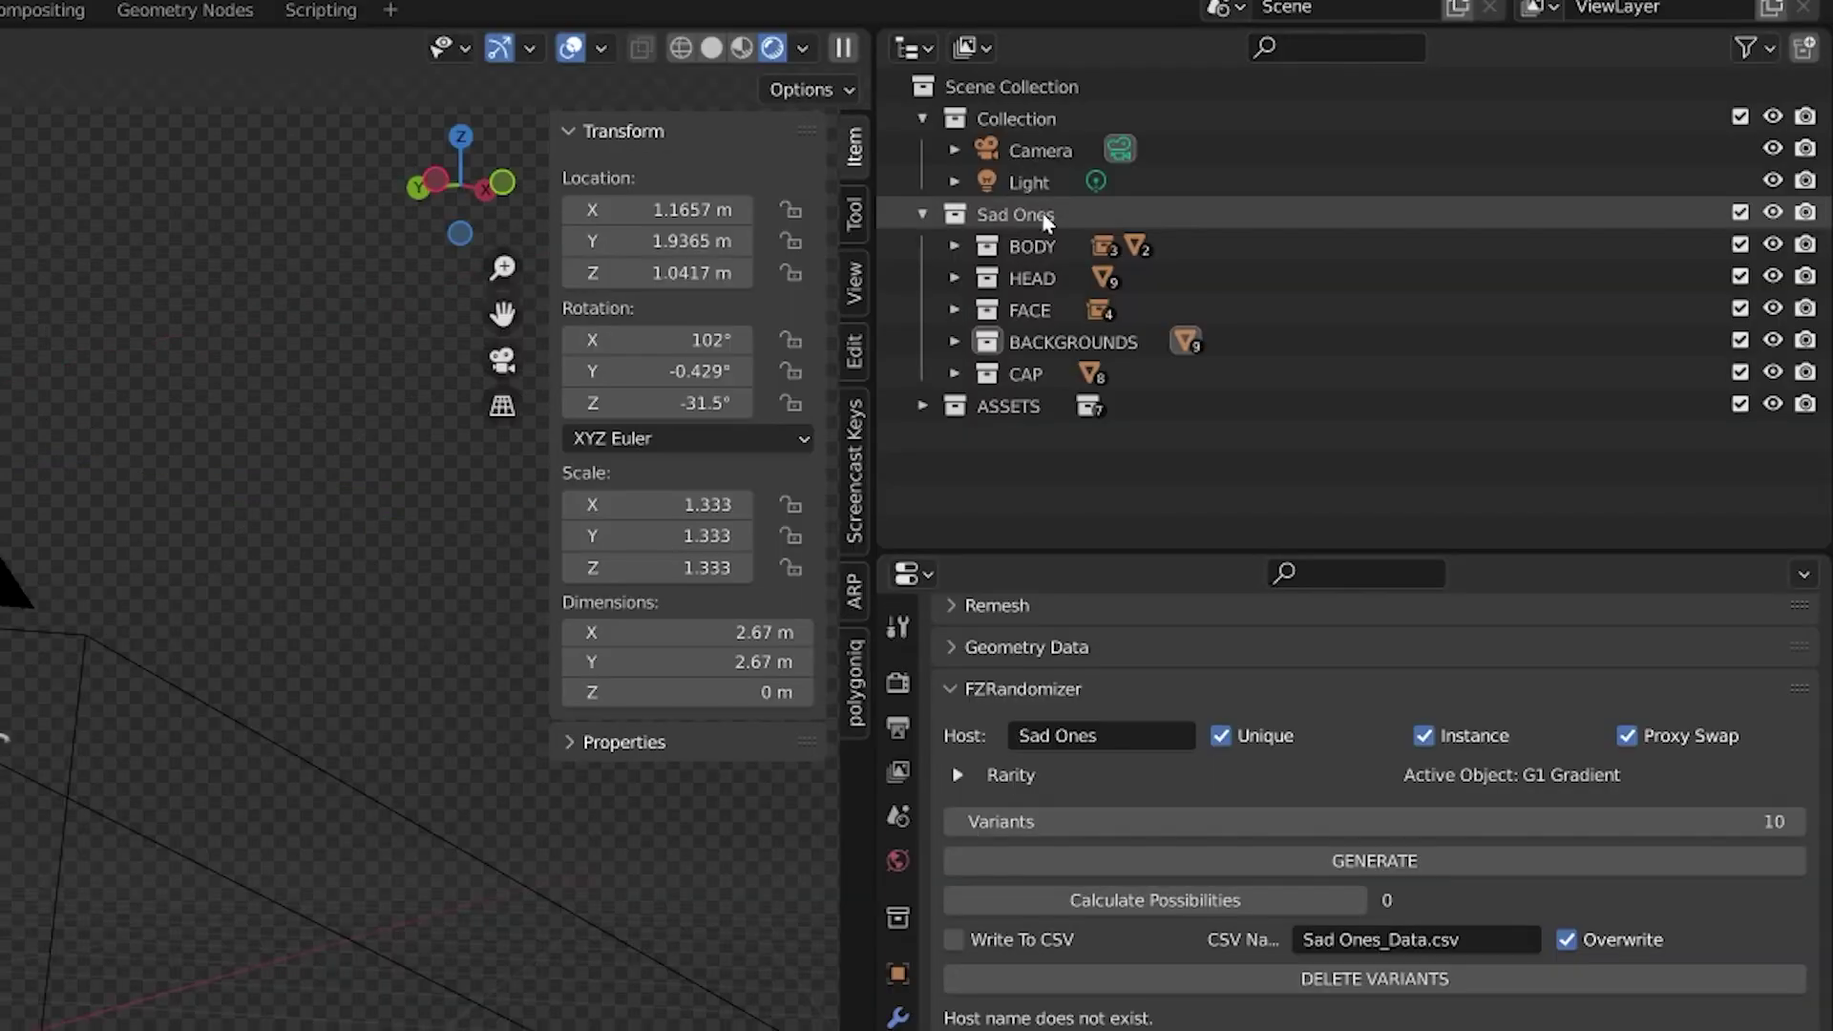
Copy the Sad Ones collection name from the Outliner and paste it into the Host field.
click(1016, 212)
double_click(1016, 212)
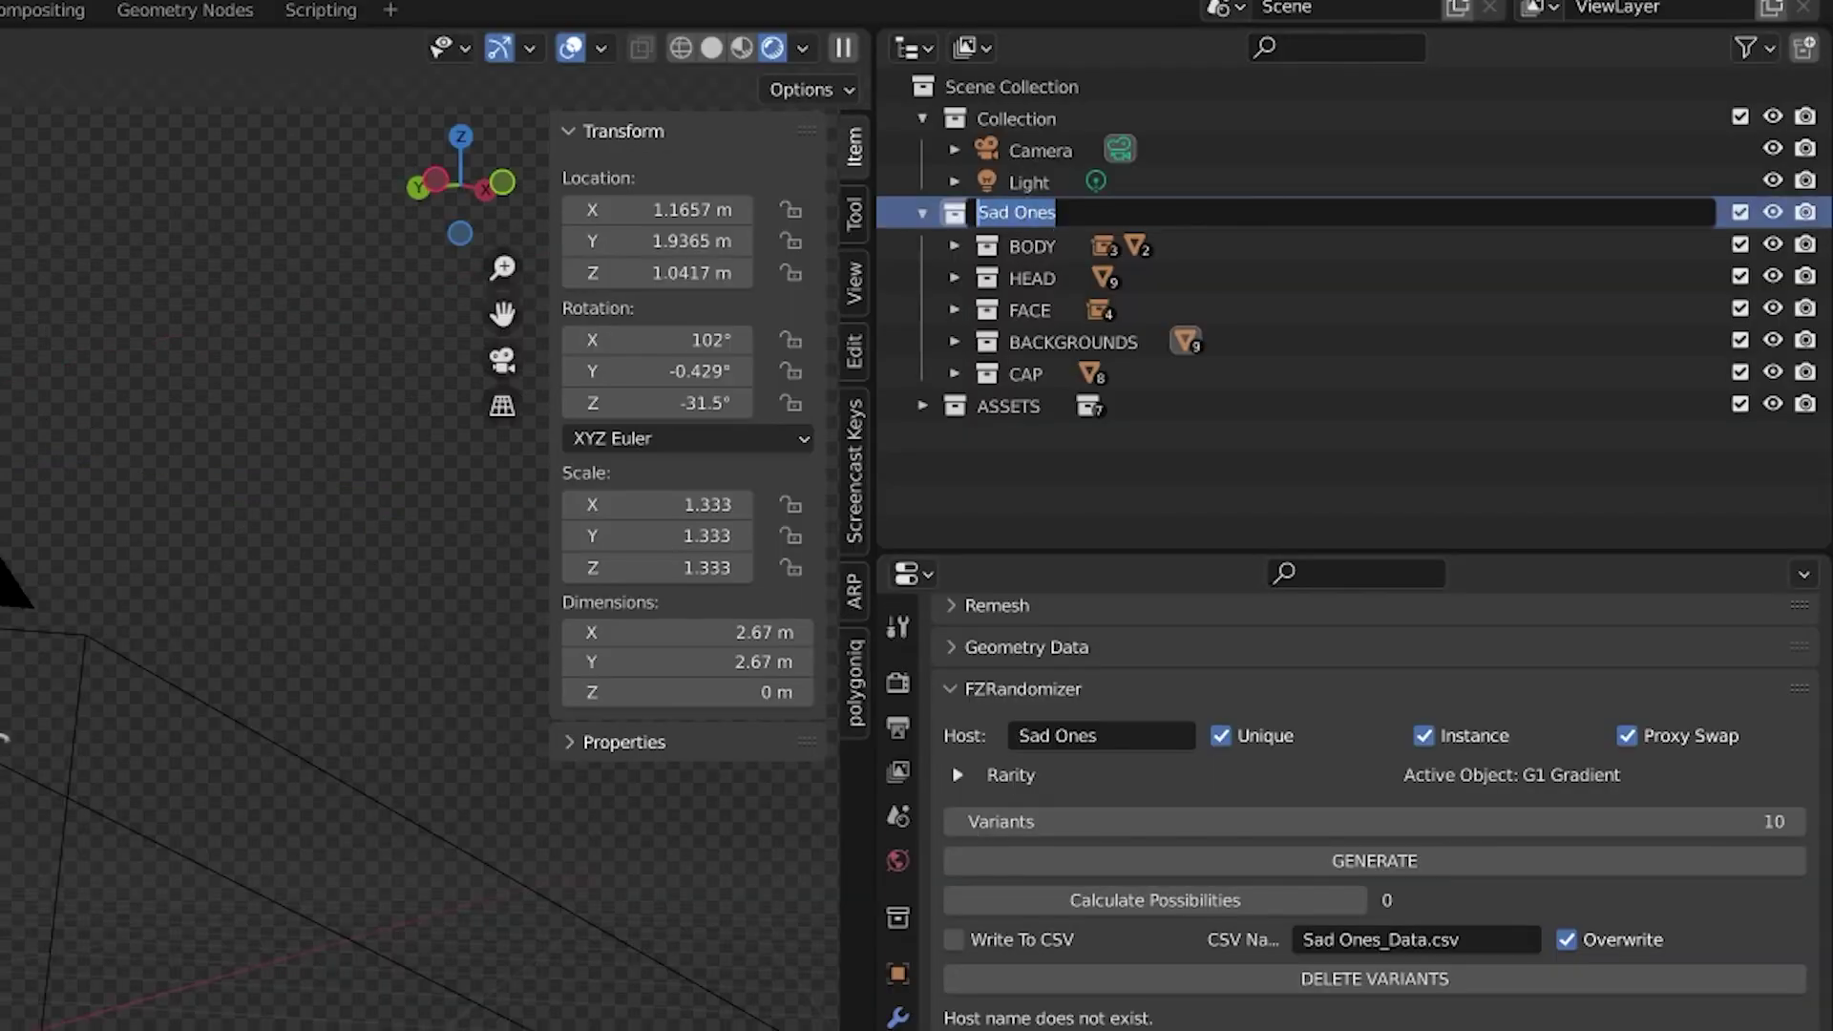
key(ctrl+c)
key(Return)
double_click(1088, 735)
key(ctrl+v)
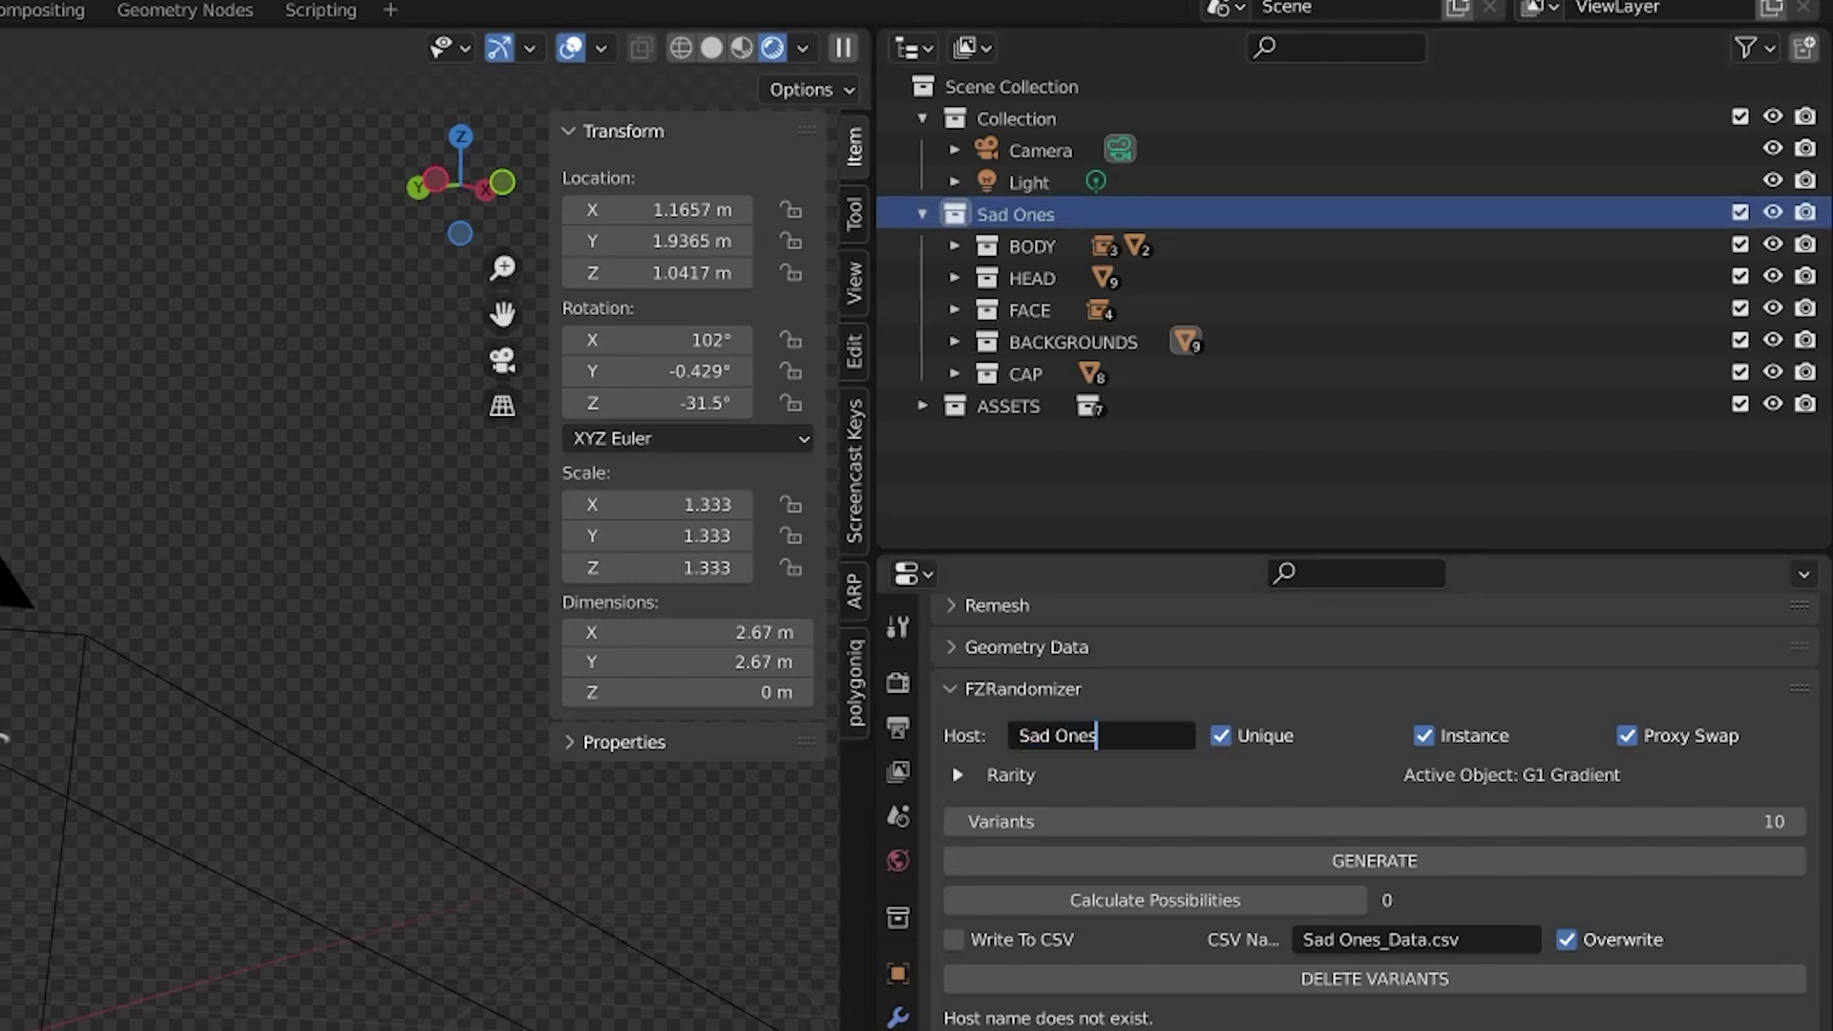
key(Return)
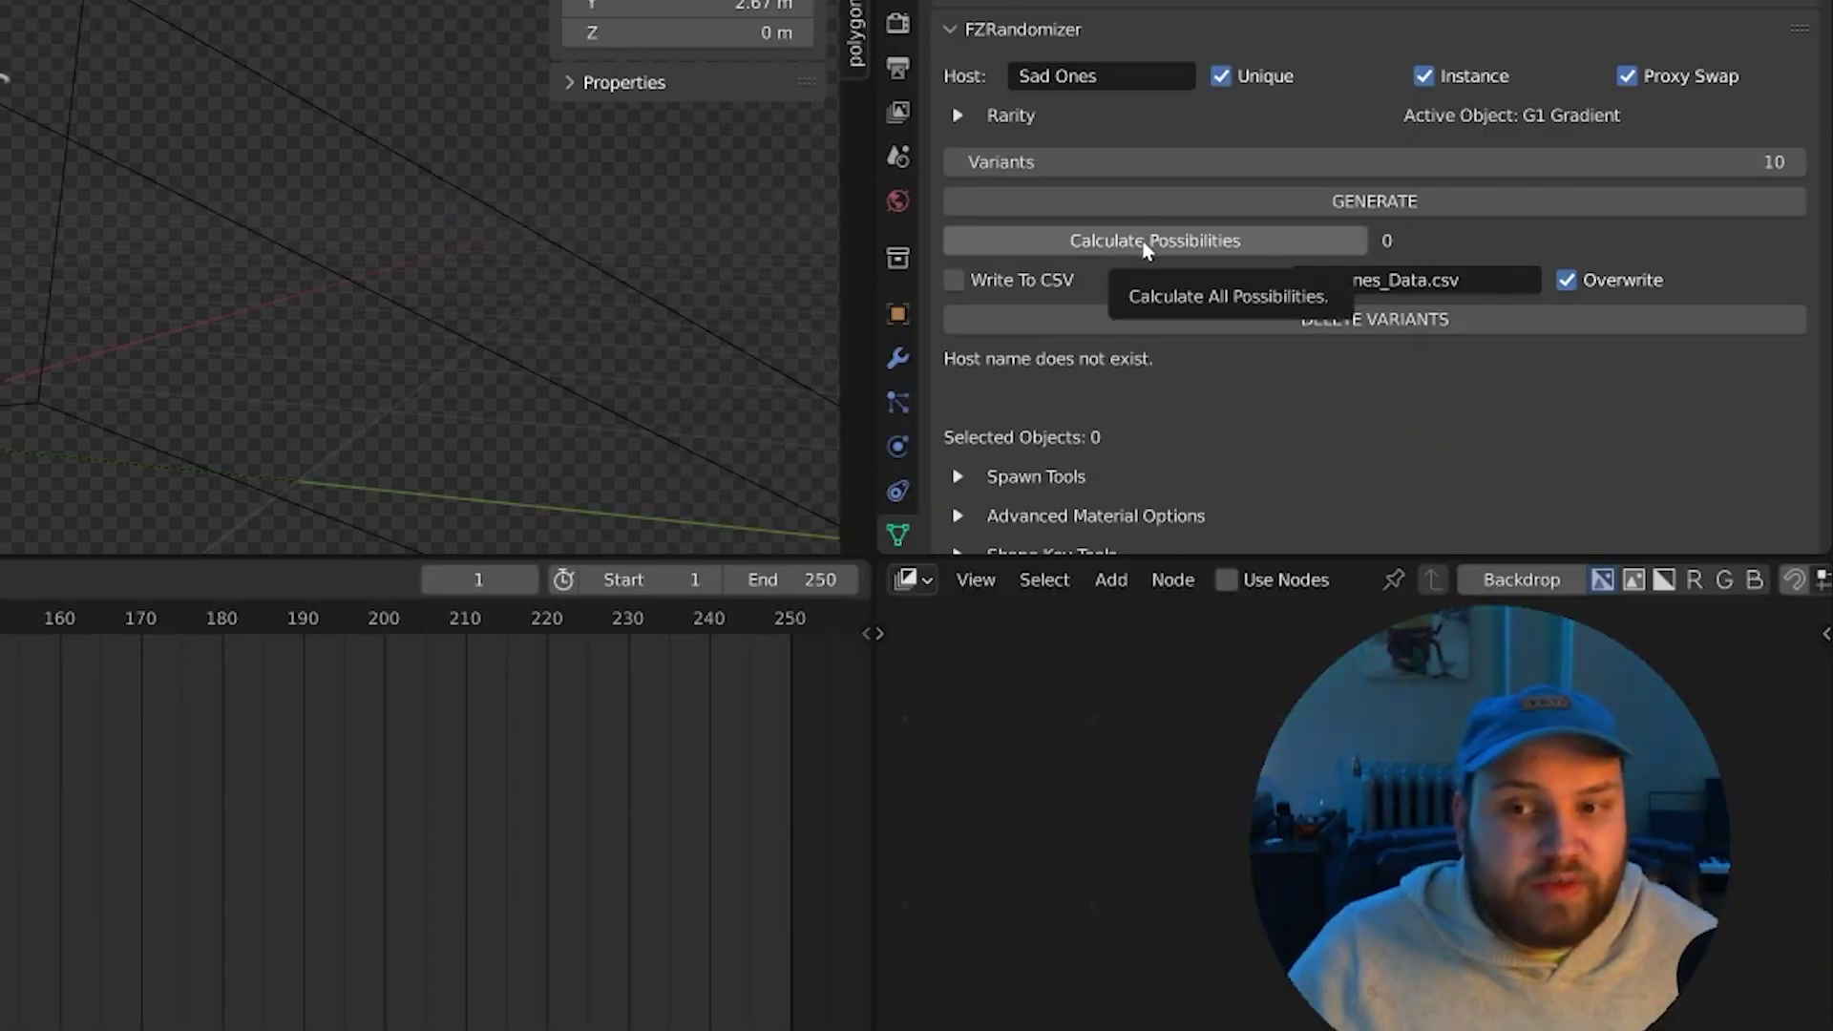
Calculate 12960 possible combinations, then set Variants to 12961 and attempt to generate.
click(1145, 244)
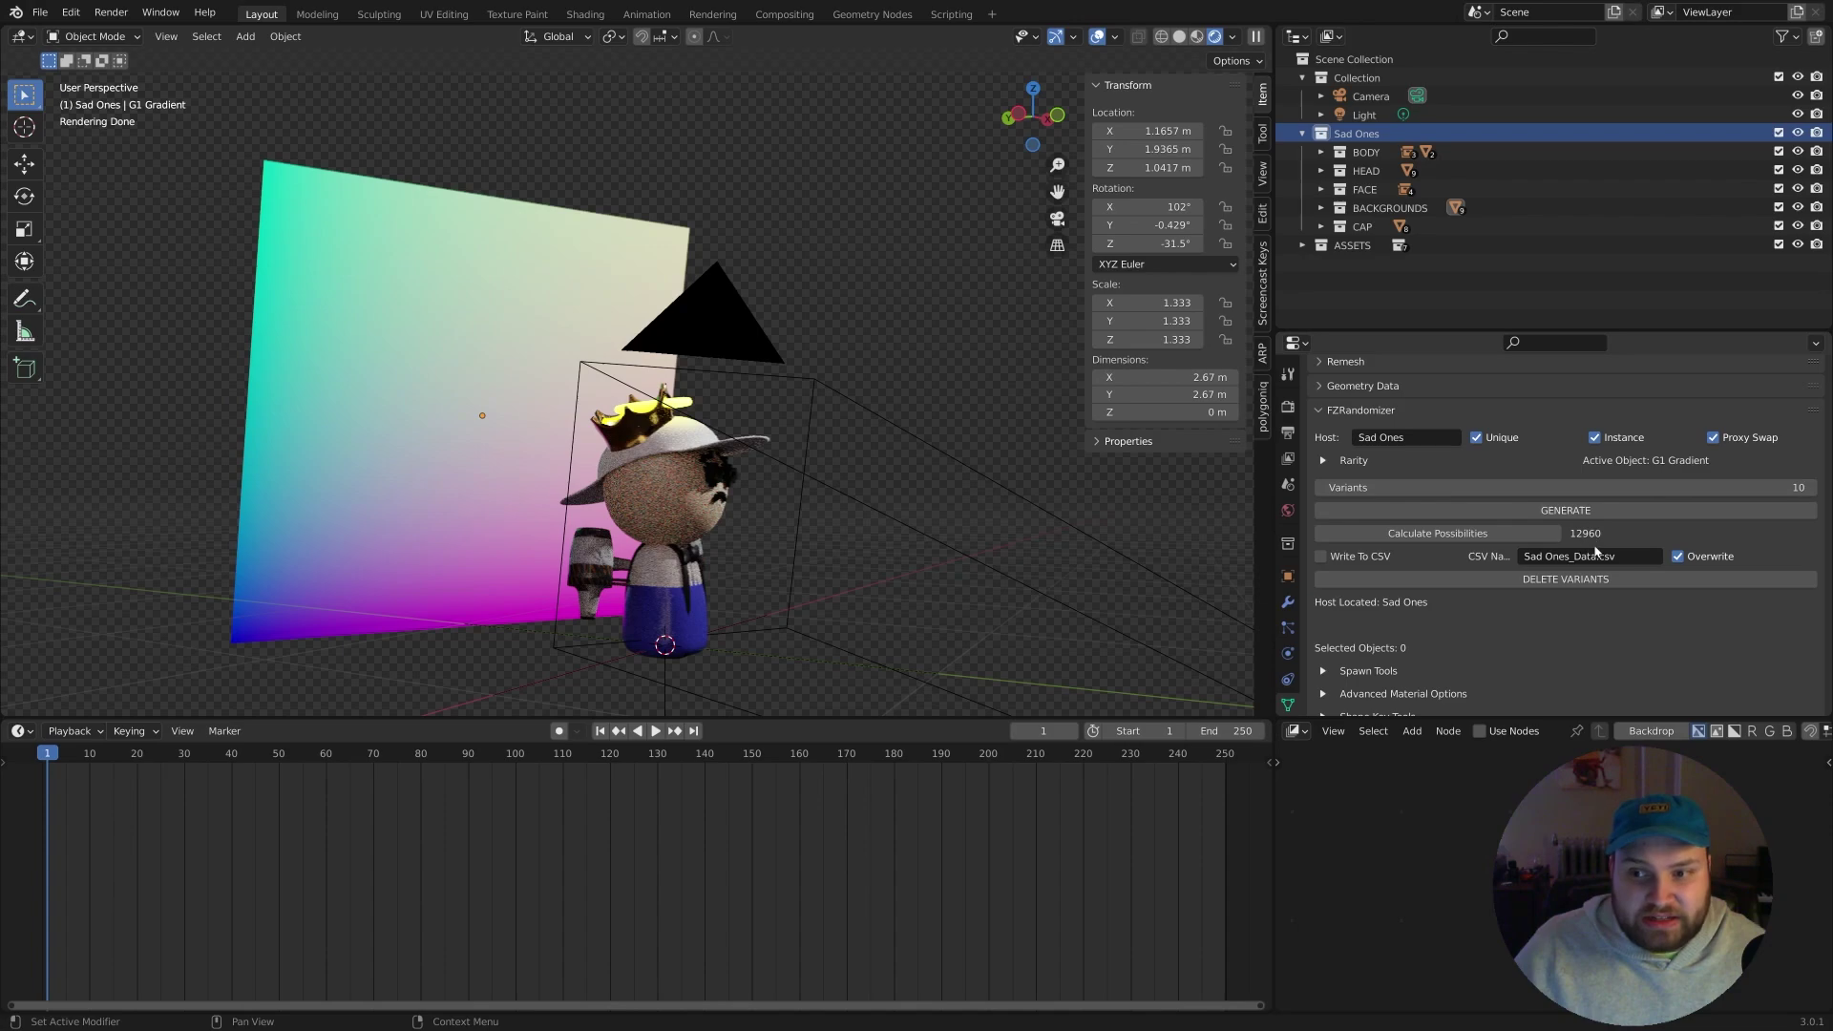
click(1633, 491)
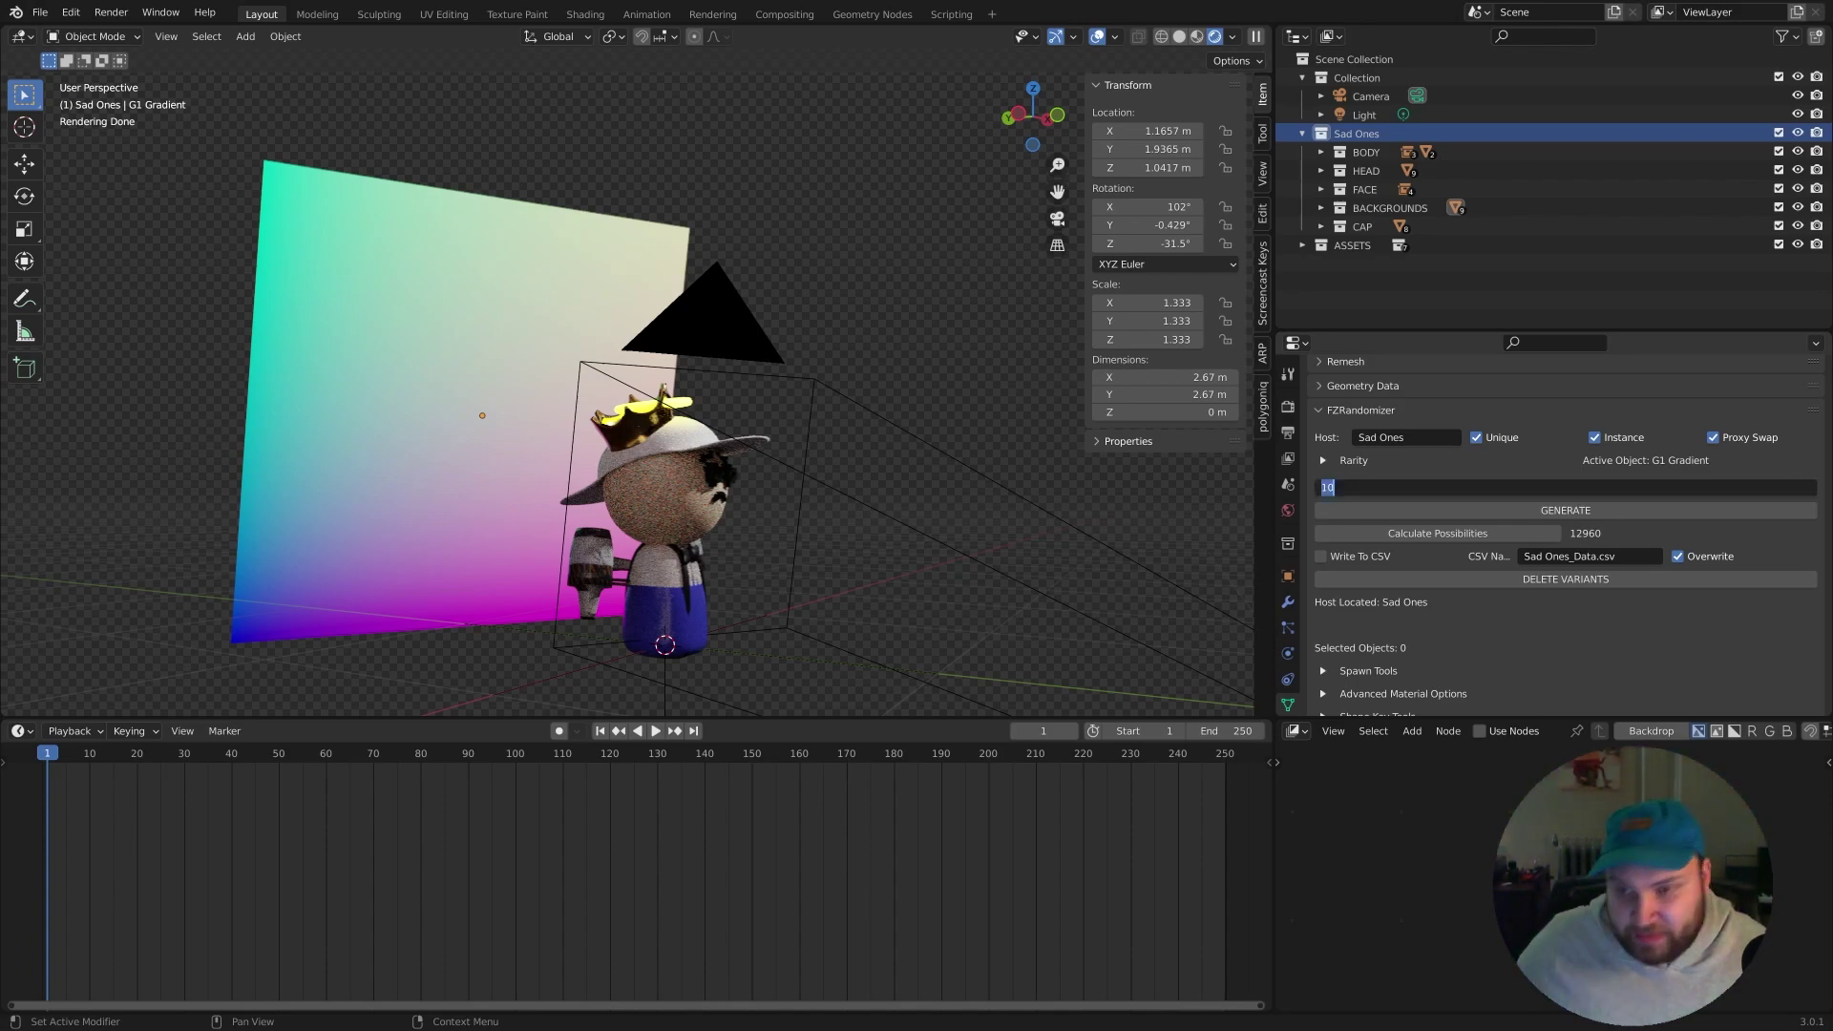
text(12961)
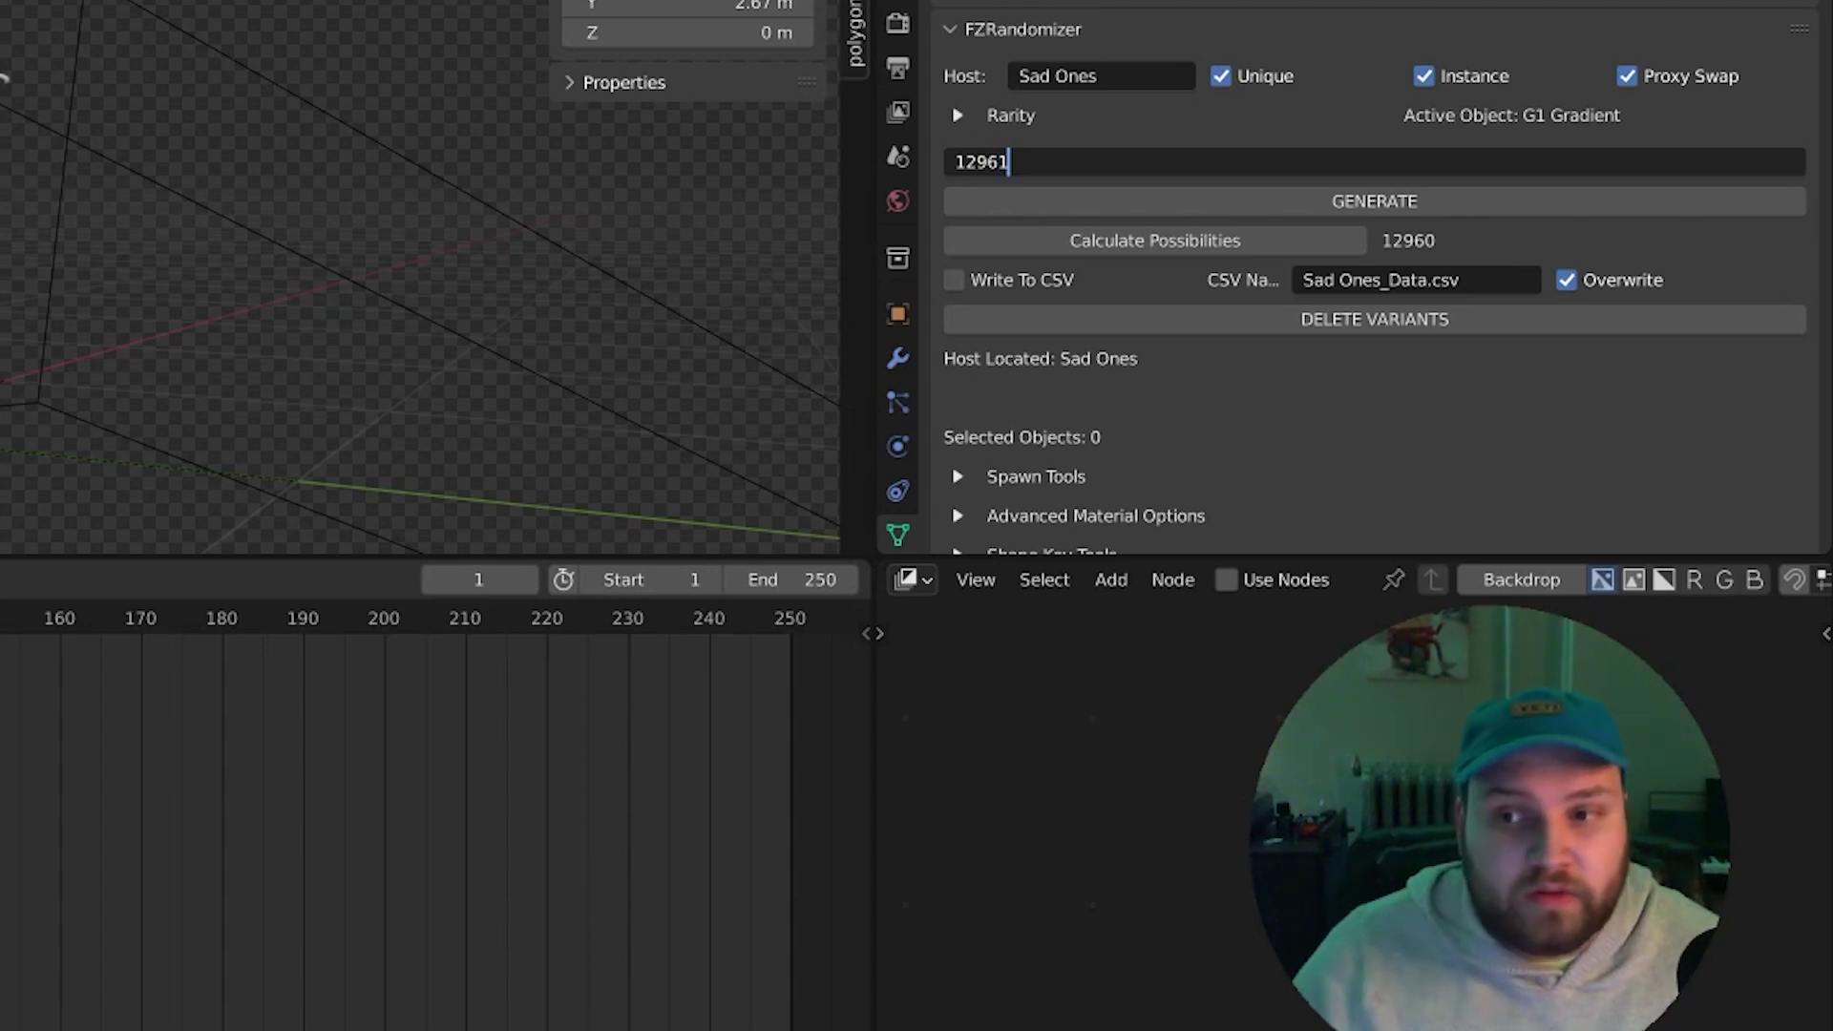
key(Return)
click(1654, 200)
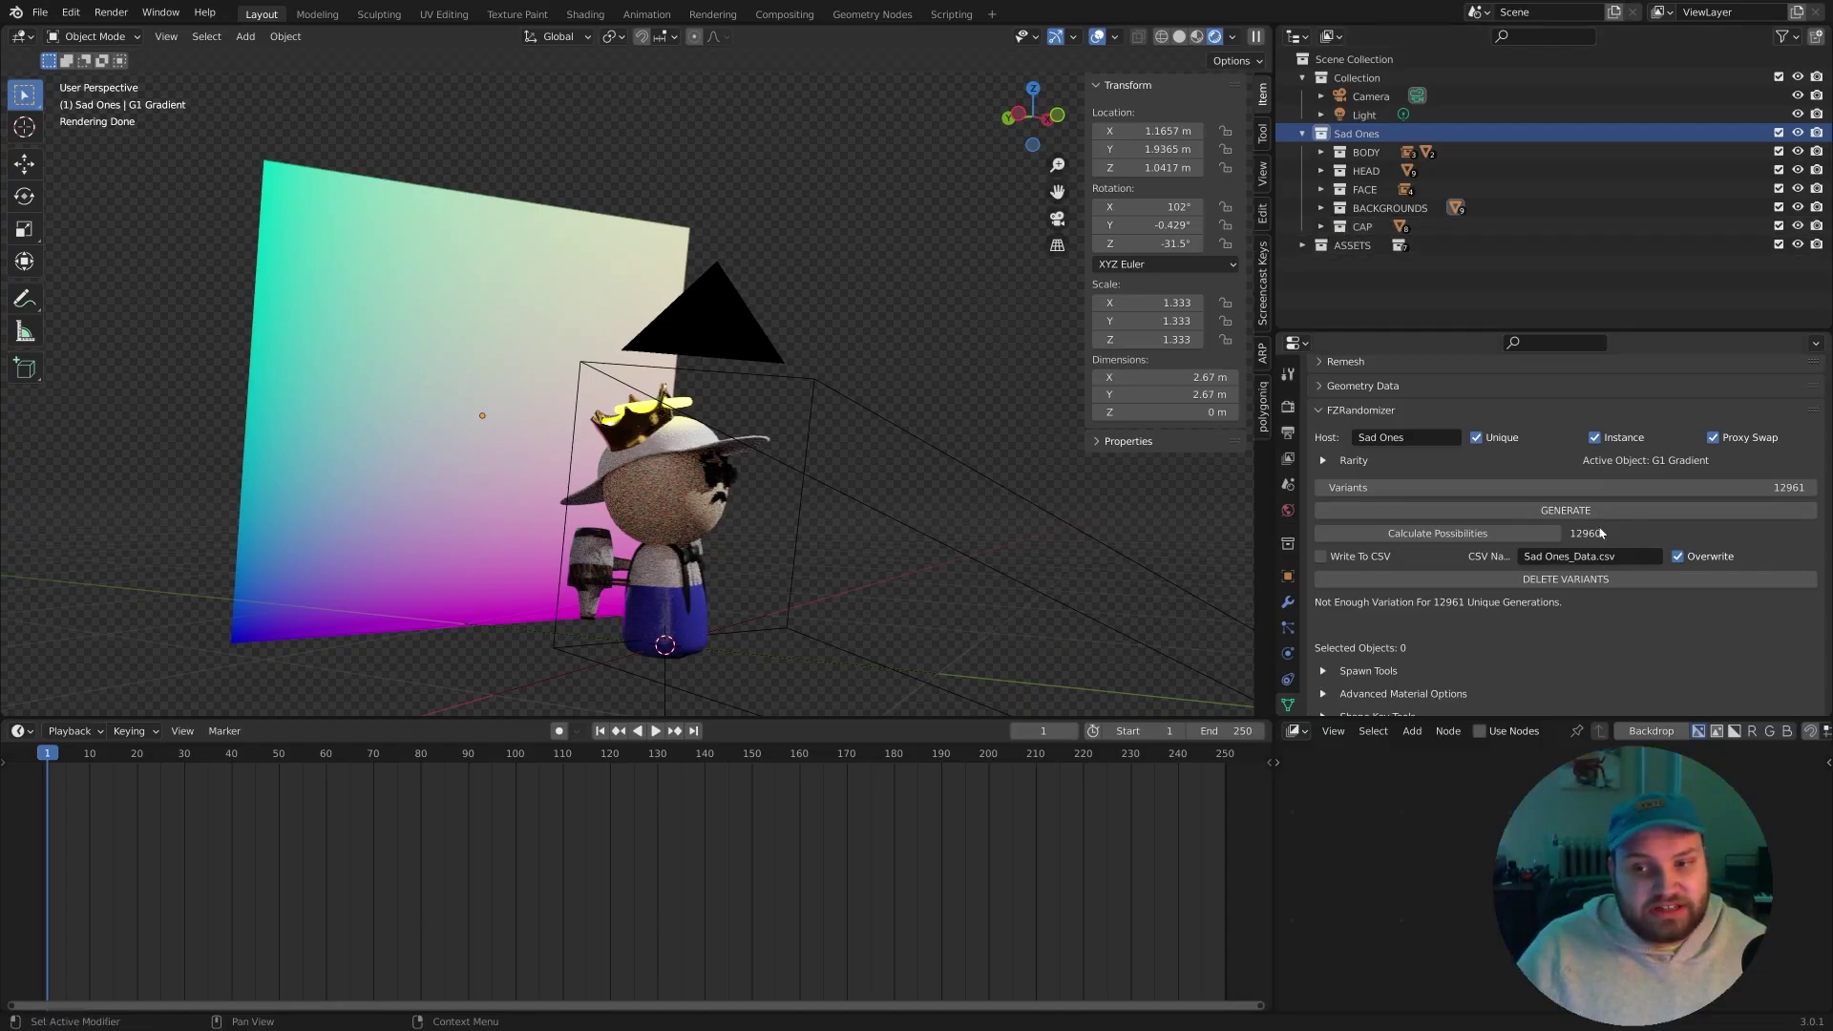
click(1452, 487)
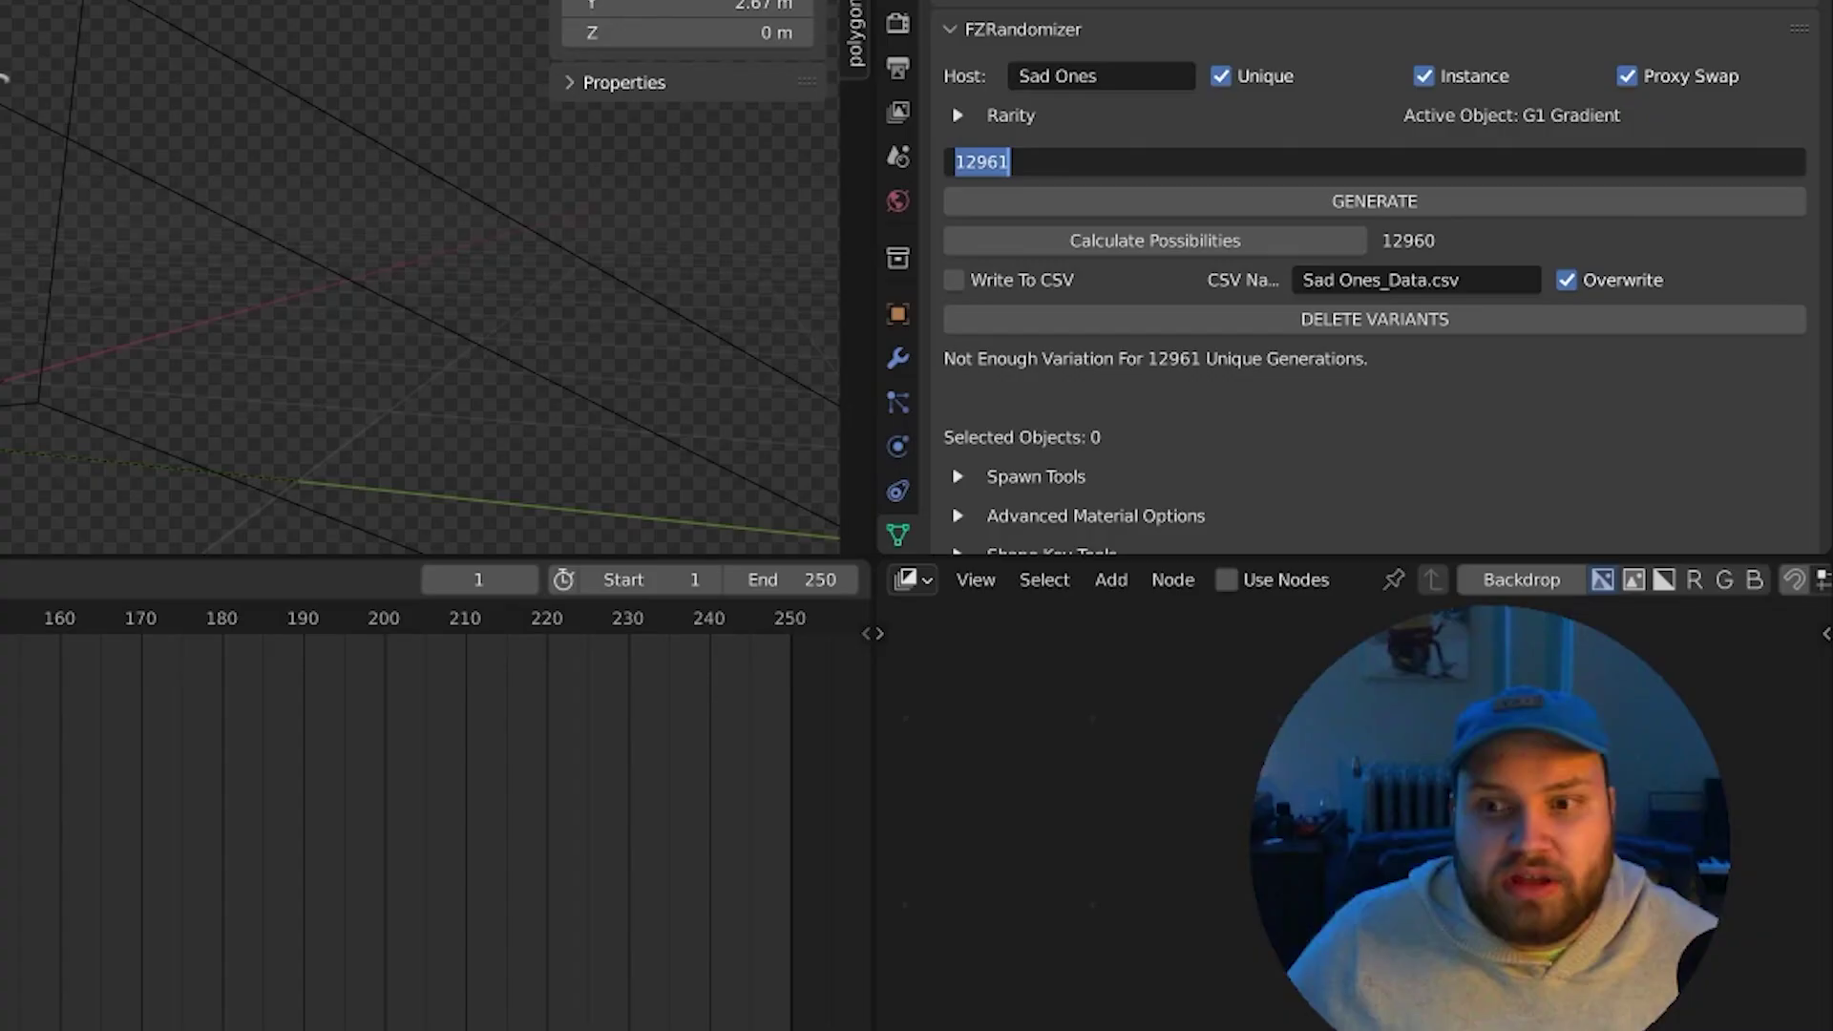
Set the Variants count to 5000 and recalculate the possible combinations.
text(5000)
key(Return)
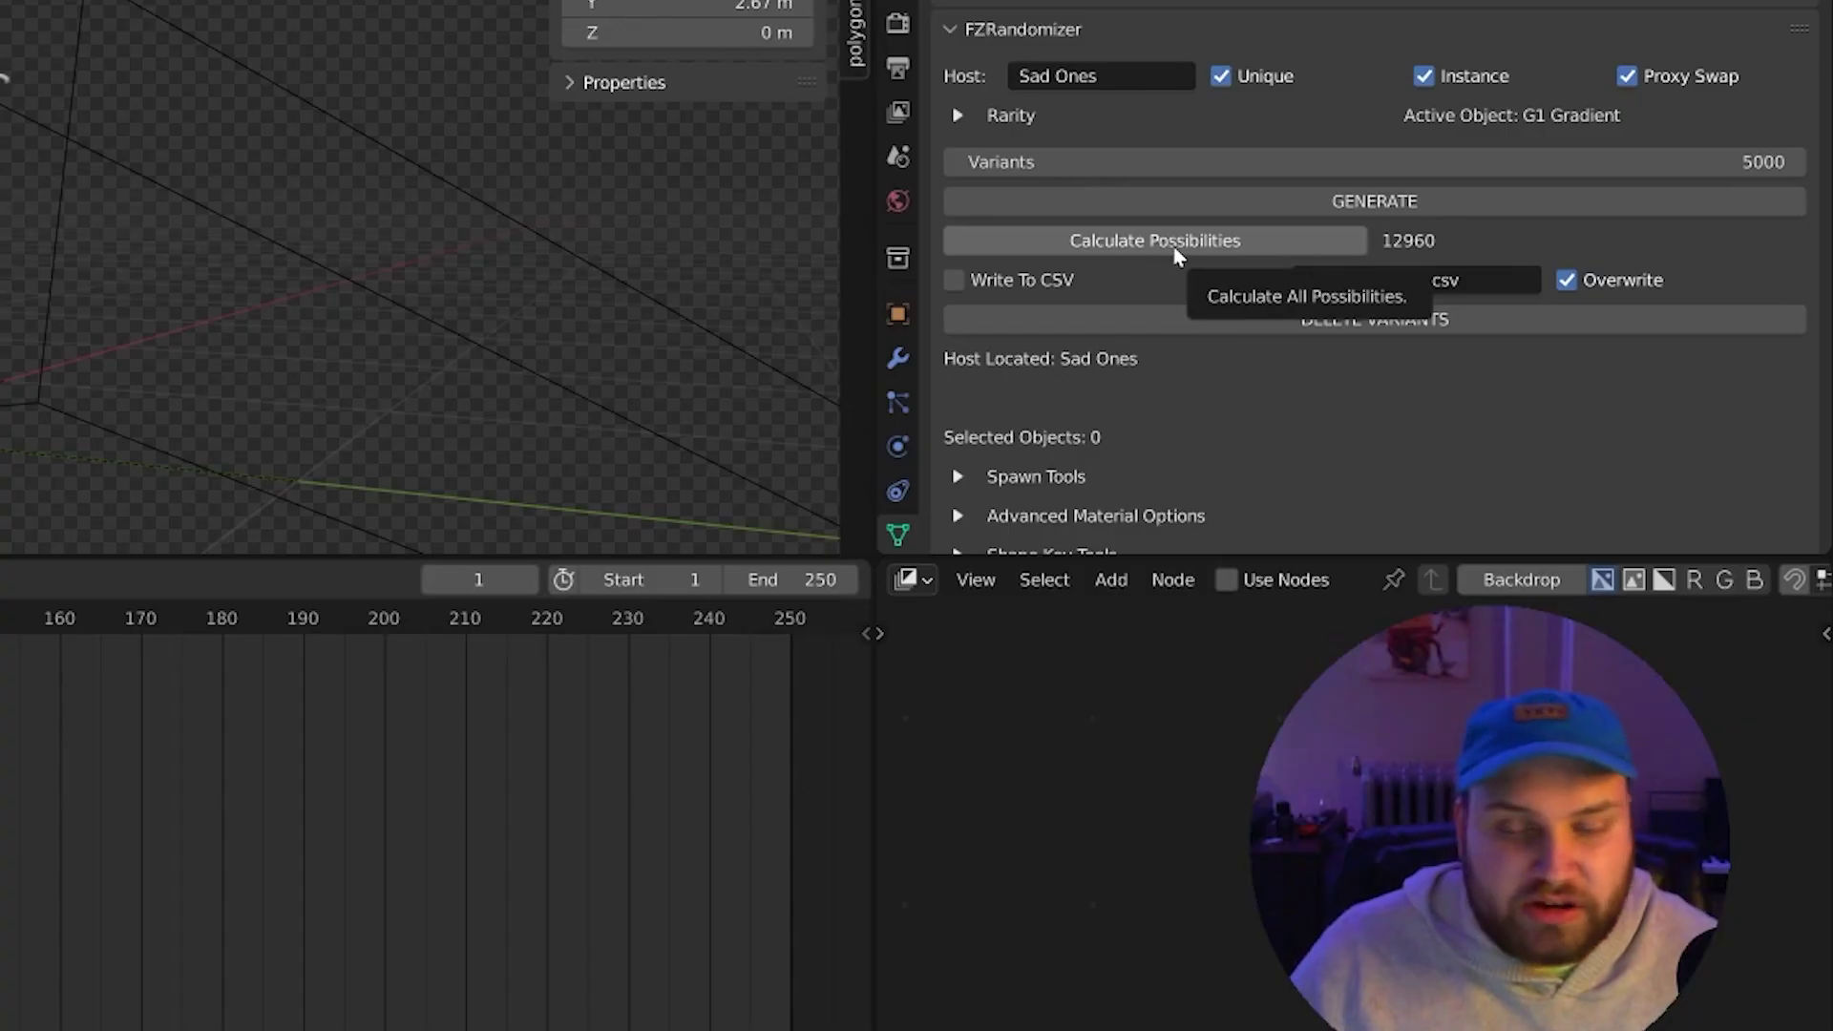
click(1451, 534)
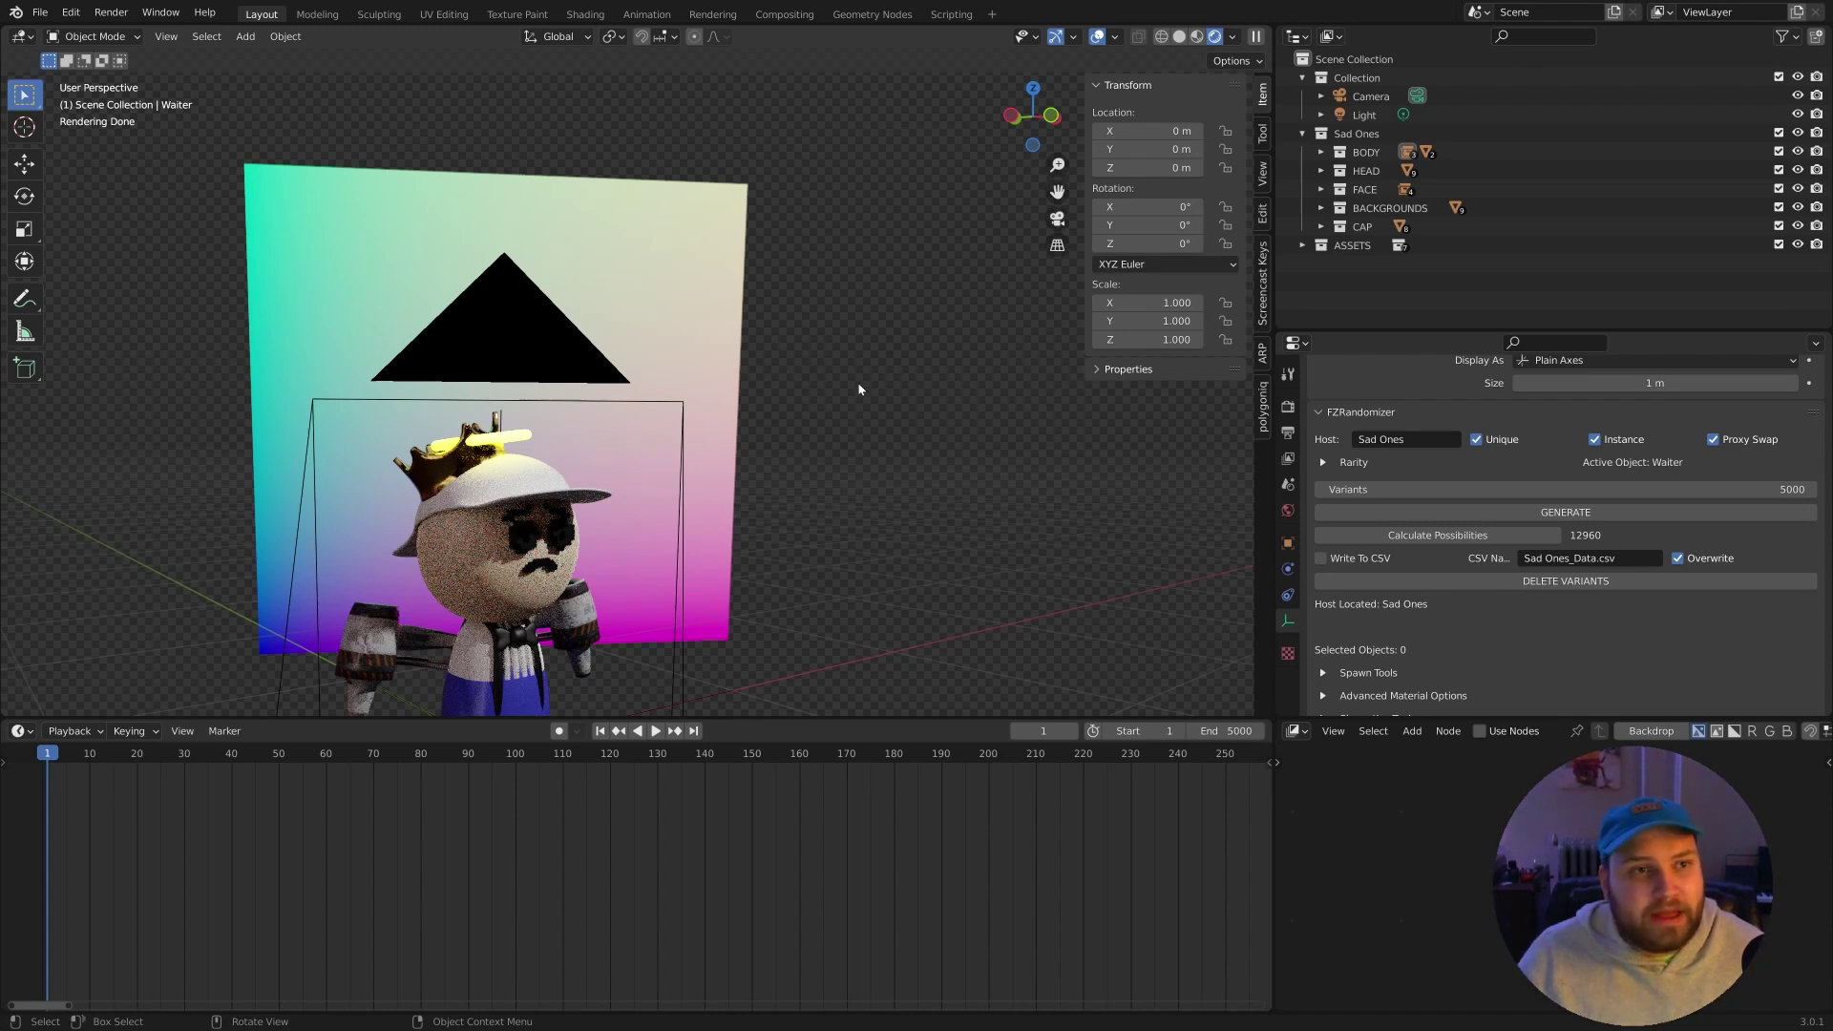
click(160, 13)
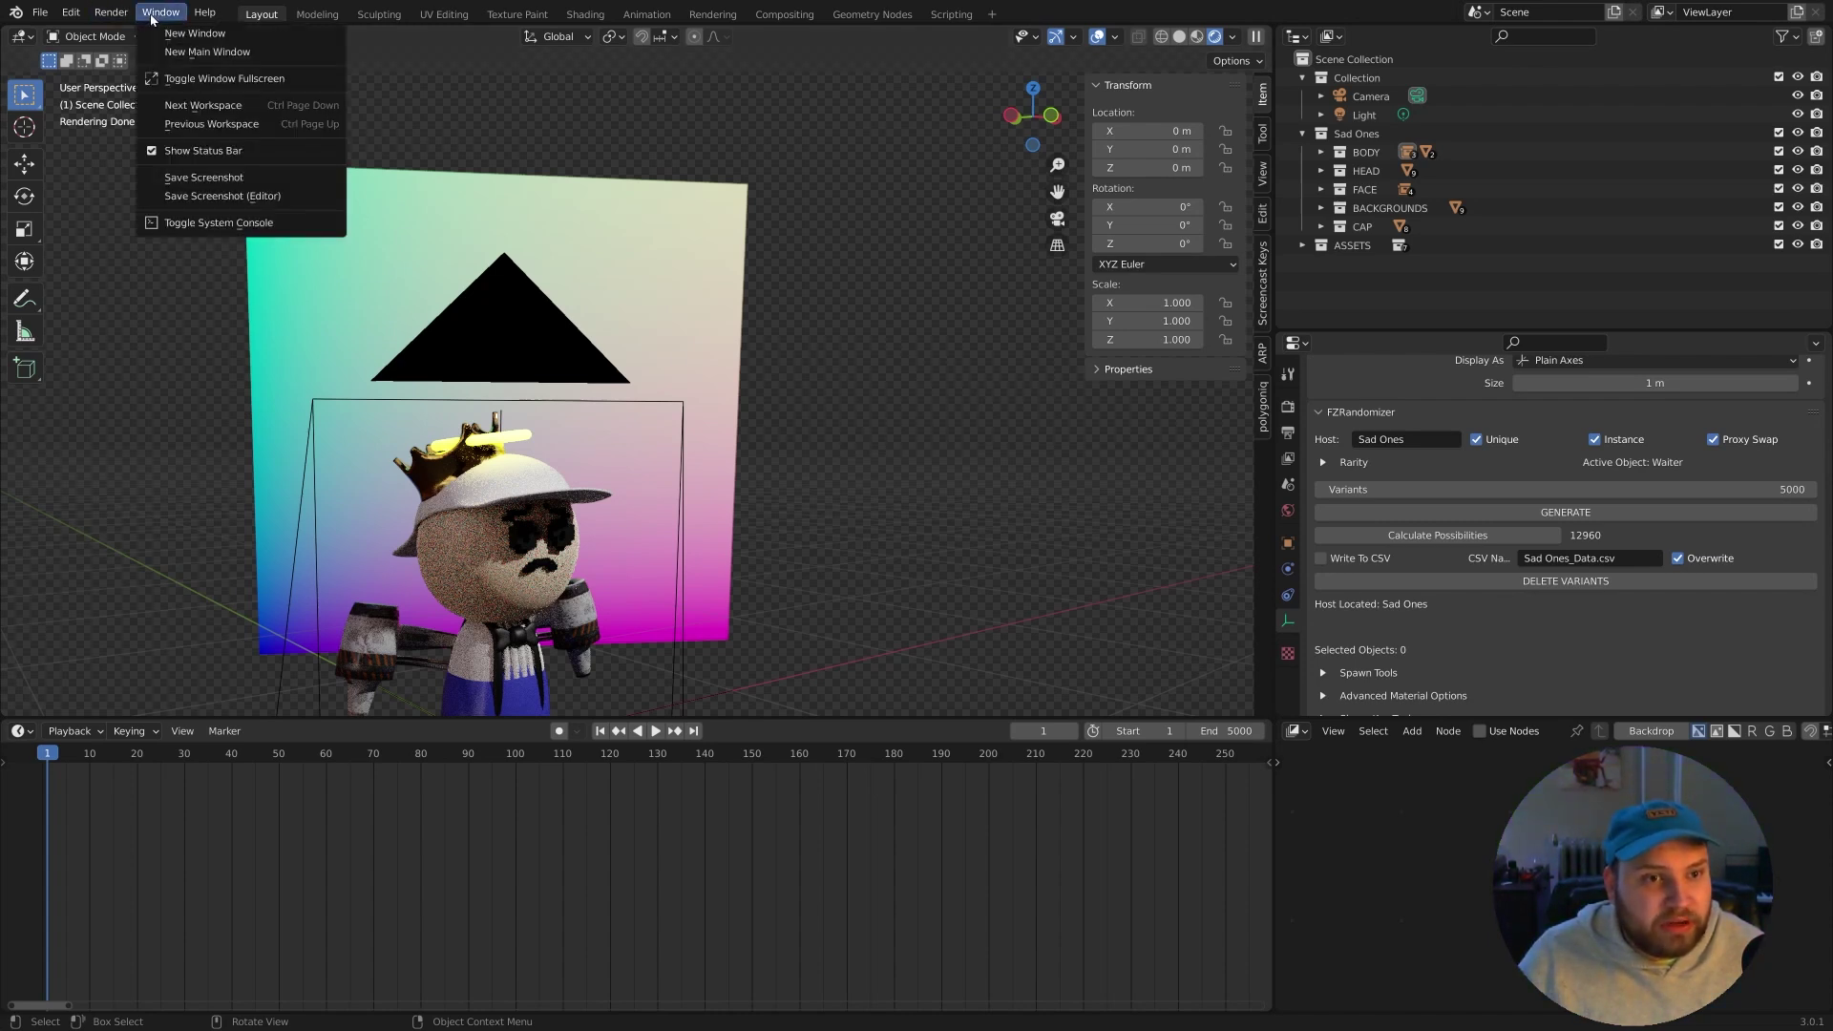
click(221, 223)
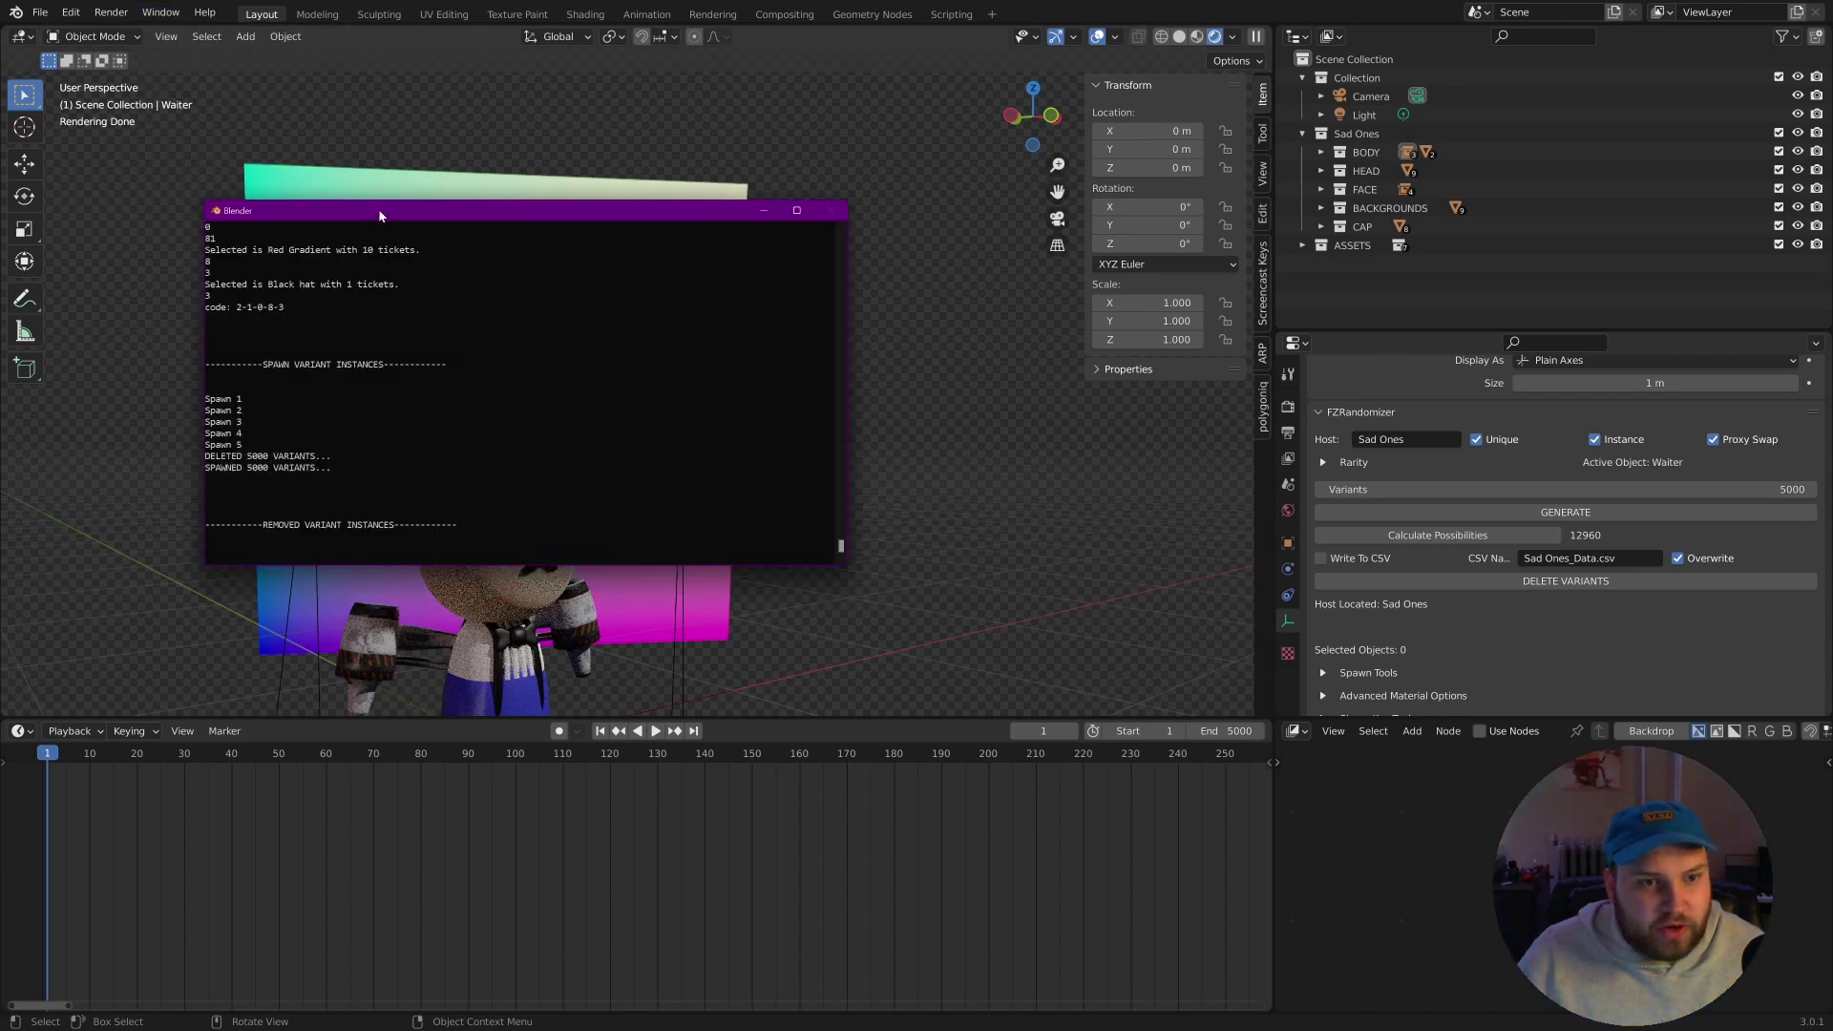
drag(379, 216, 305, 197)
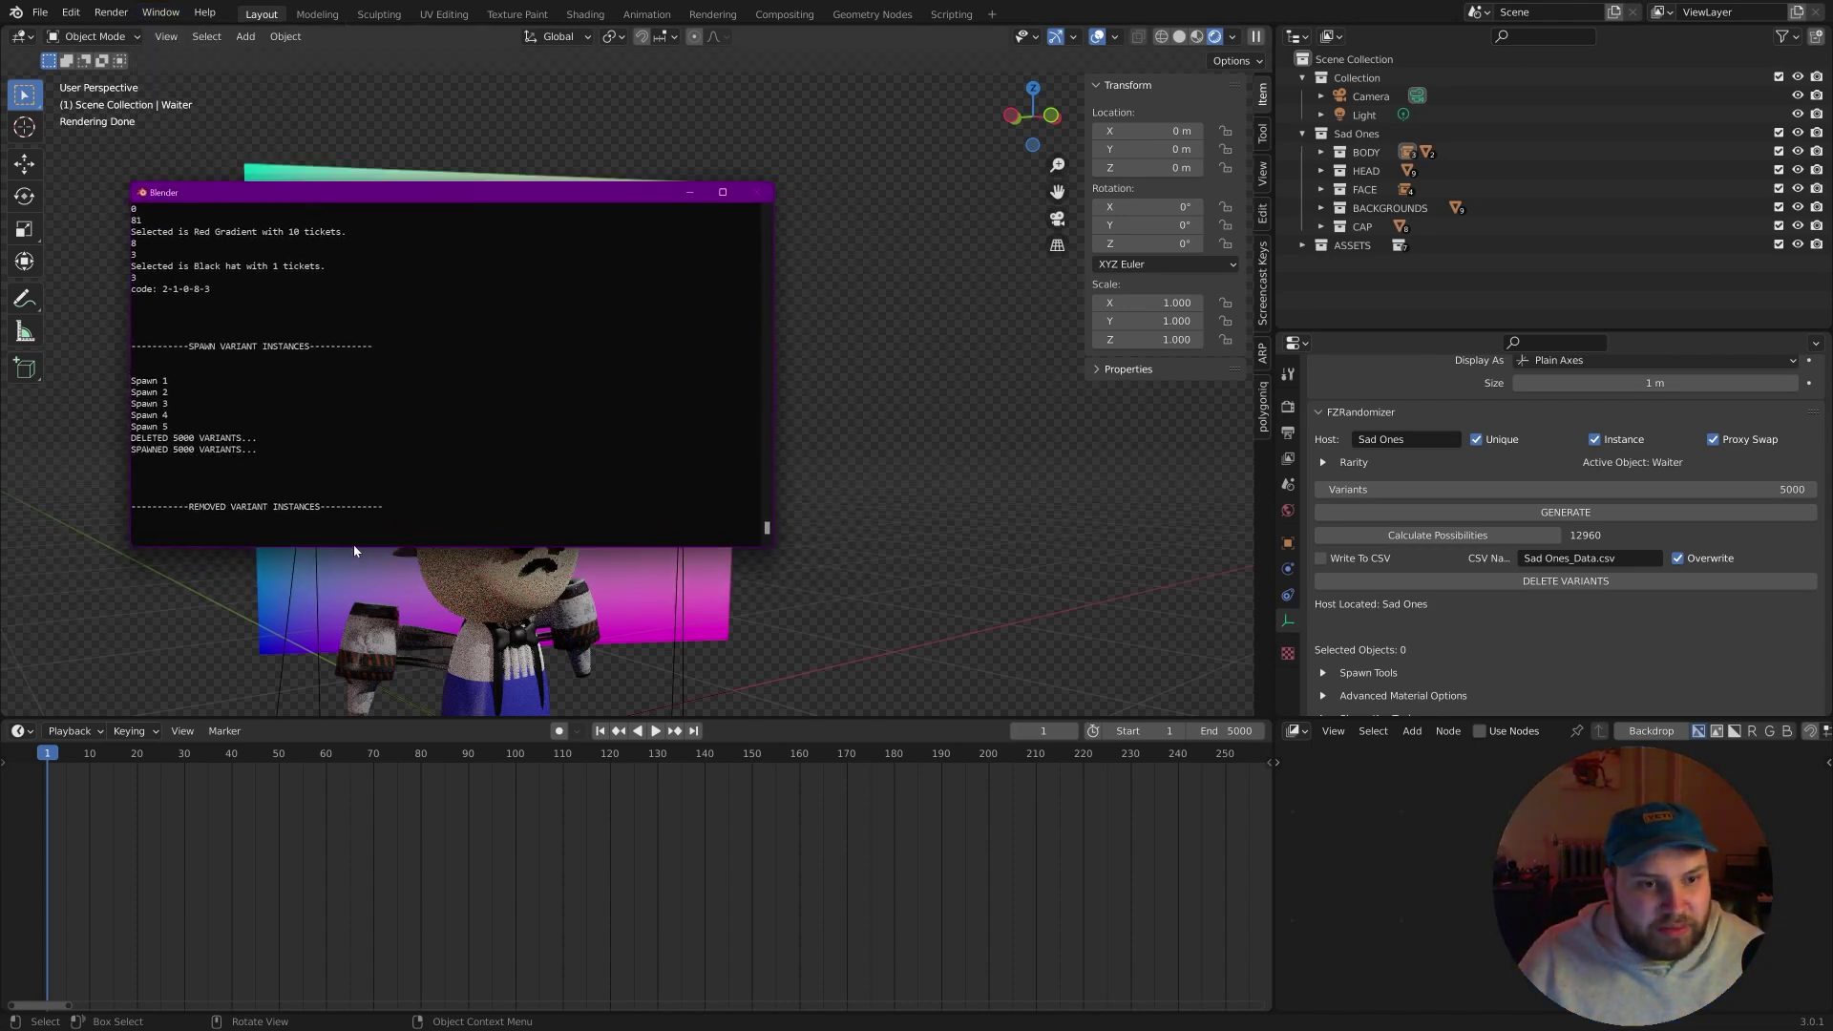
drag(349, 549, 352, 619)
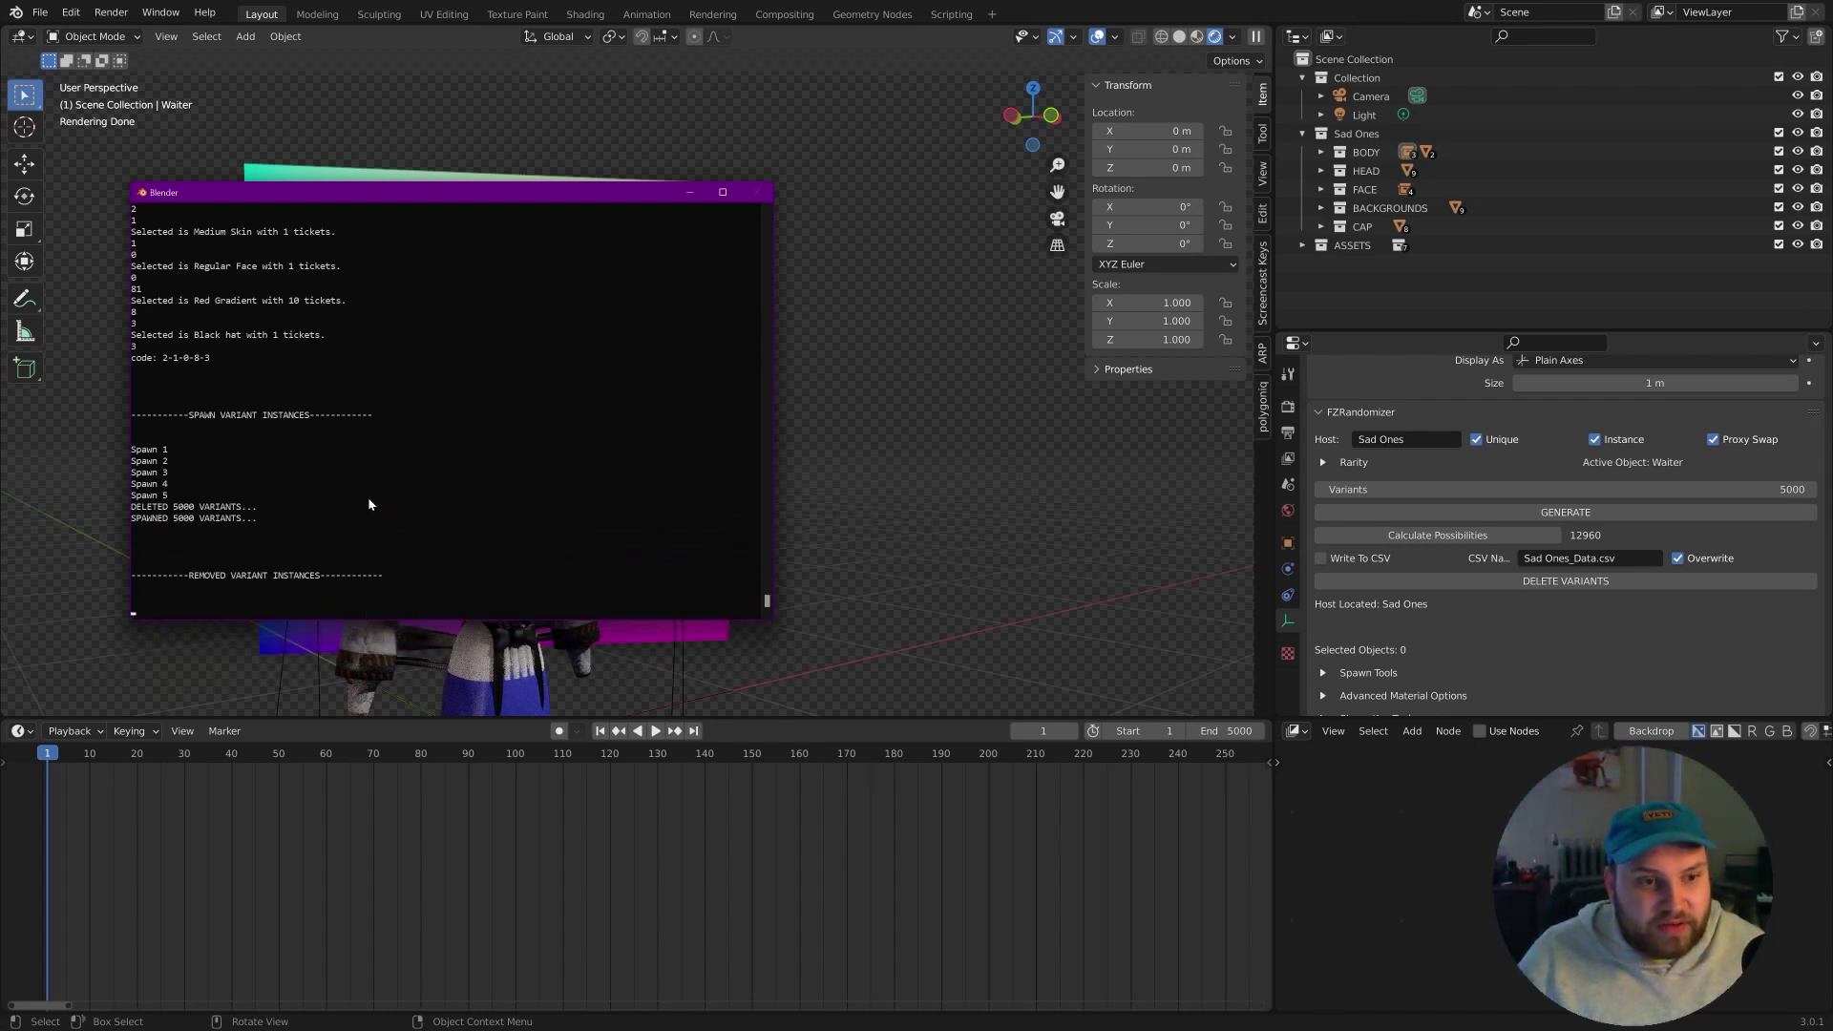
drag(459, 197, 522, 871)
click(1504, 516)
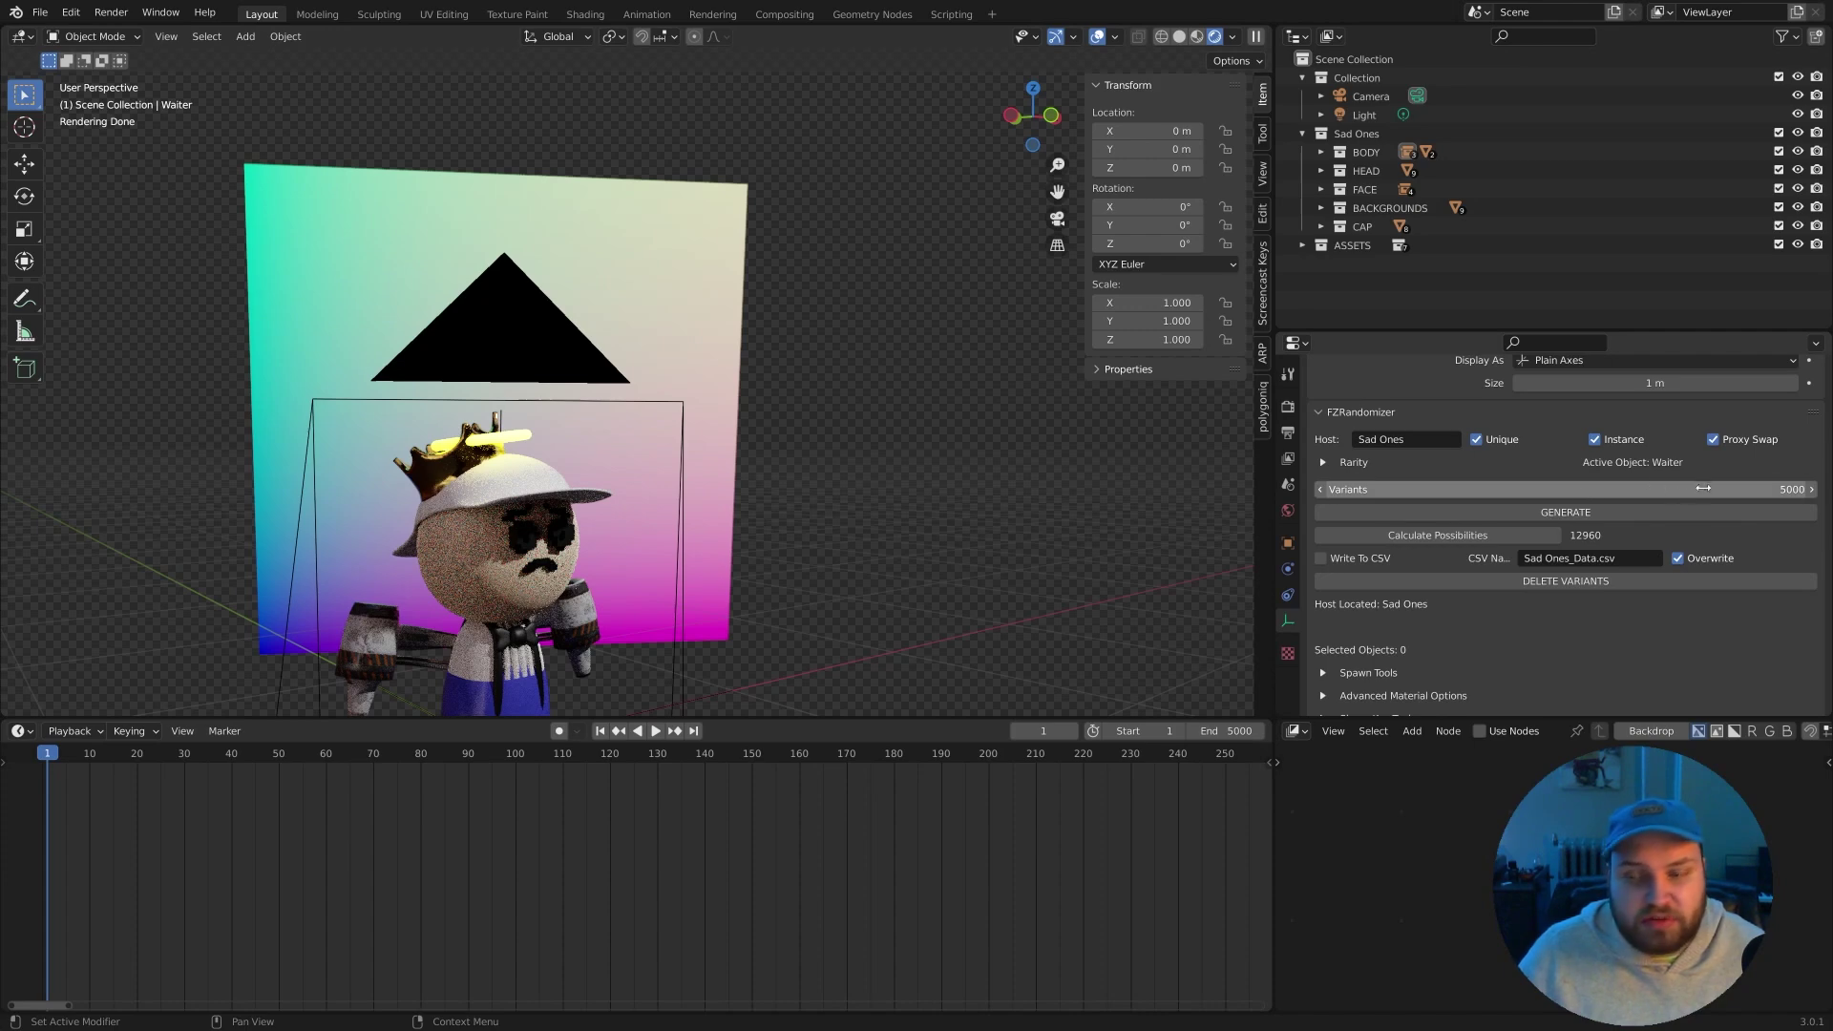
Set Variants to 2000, generate them, and switch to the System Console log.
click(1706, 488)
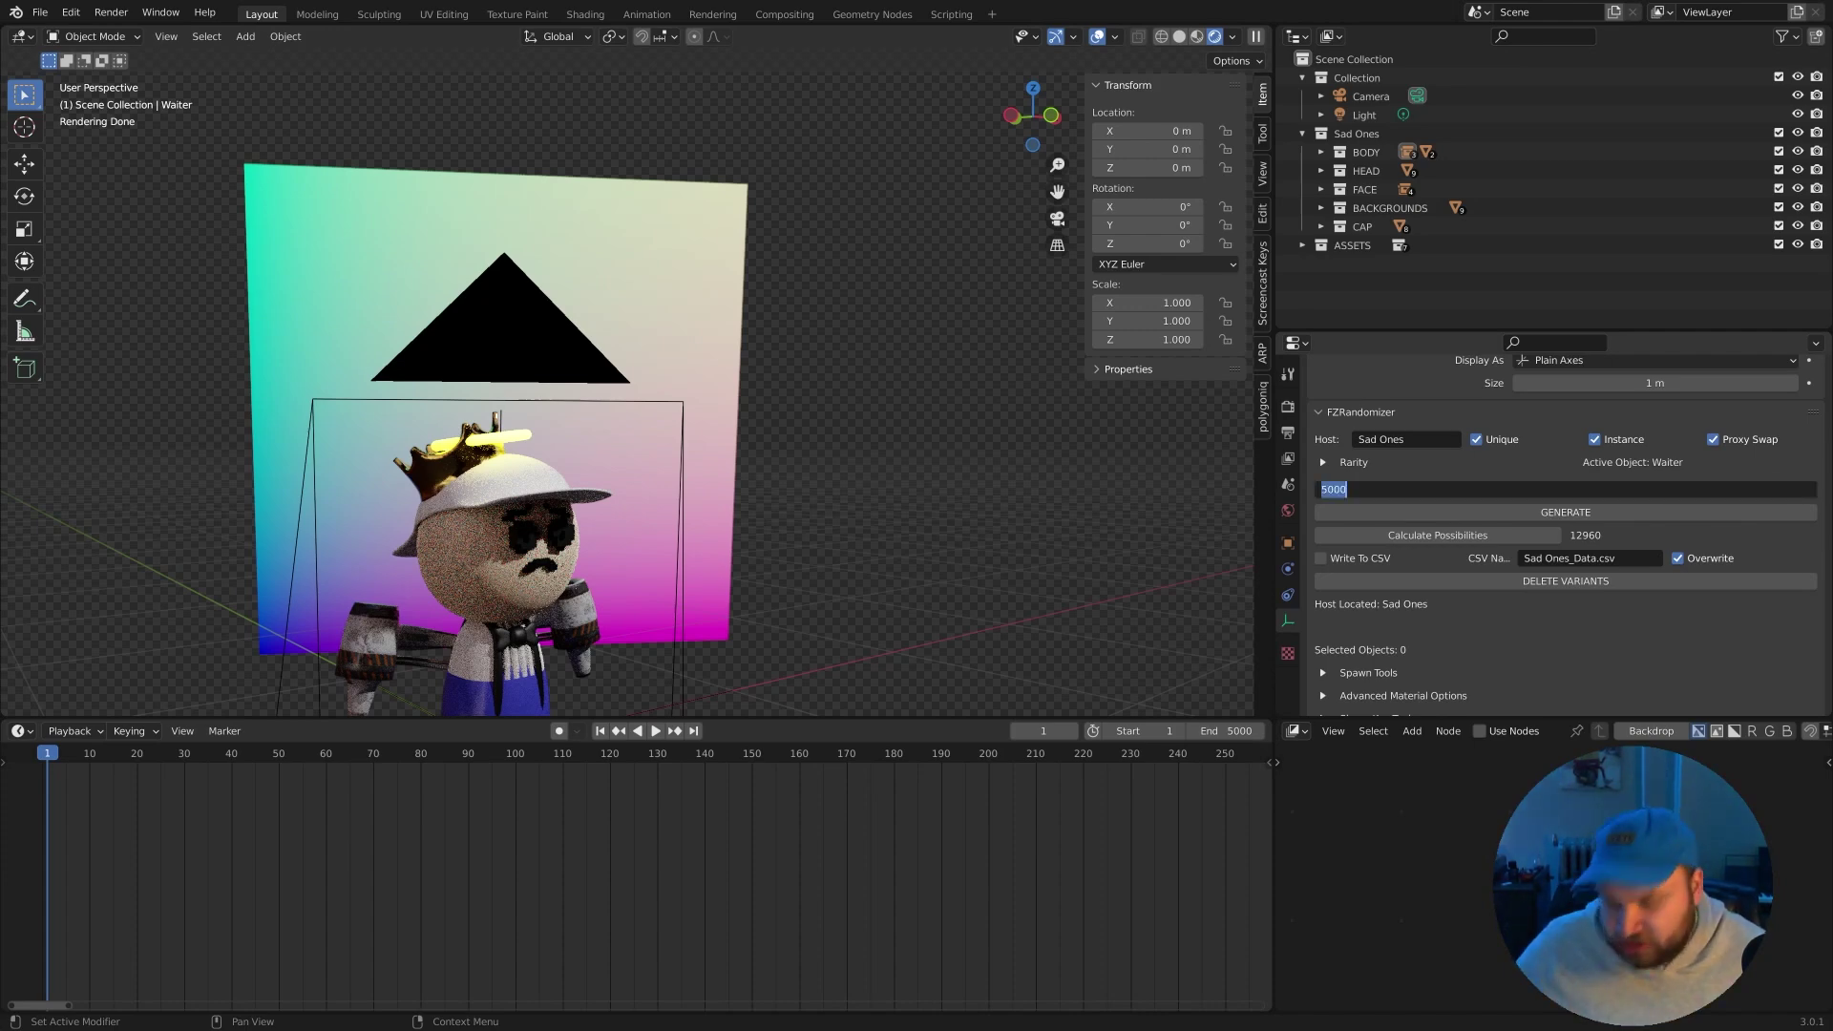
text(2000)
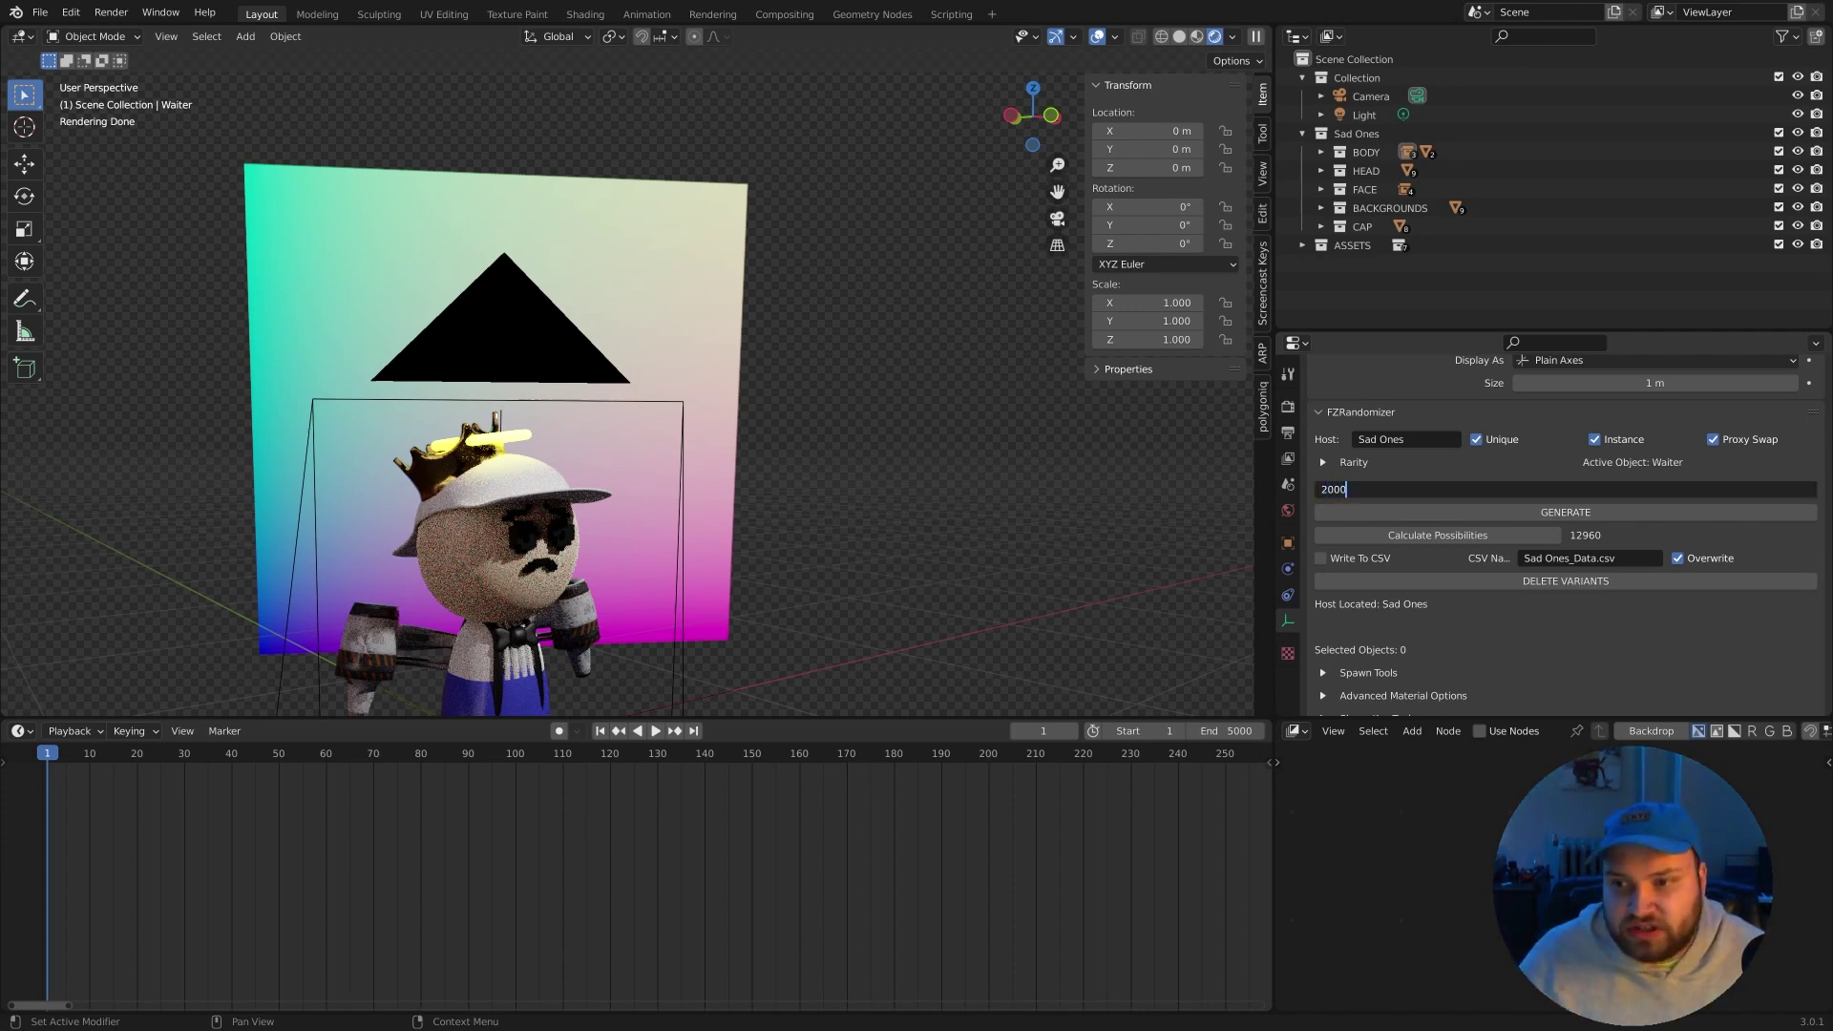
key(Return)
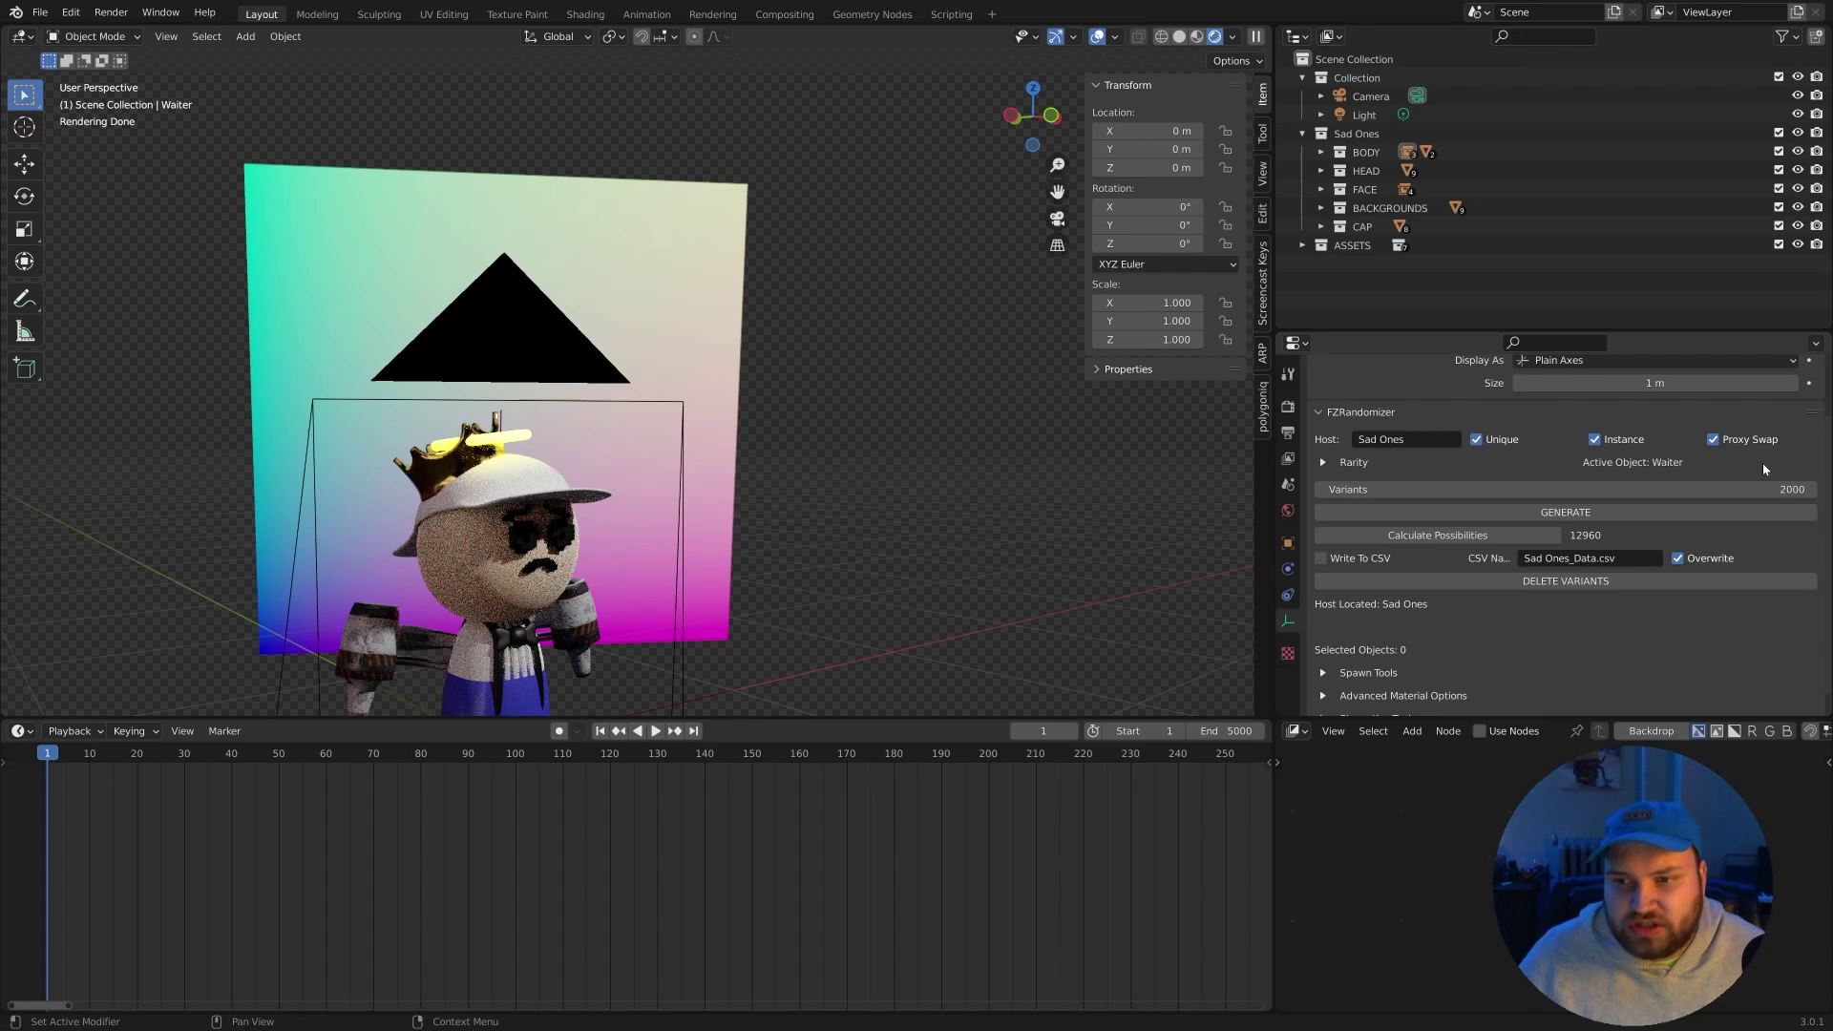
click(1684, 511)
key(alt+Tab)
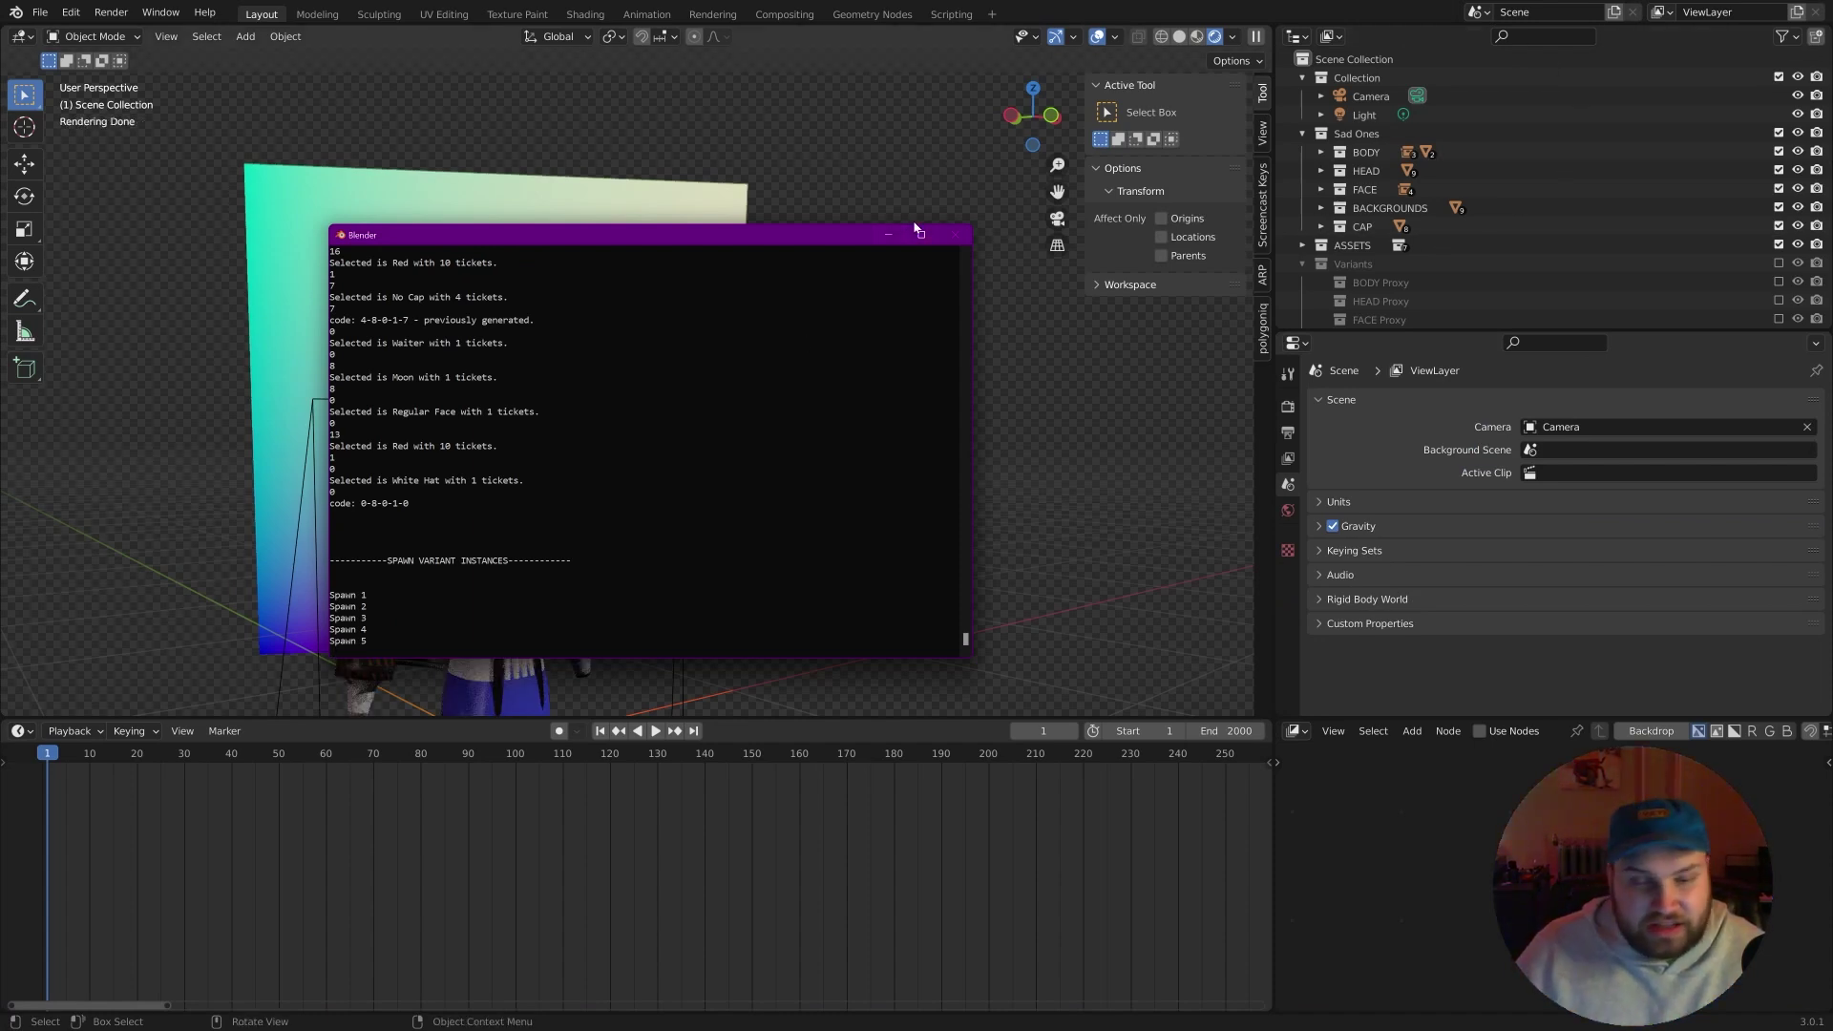
Minimize the console, enlarge the outliner and select the Spawn 1 object.
click(888, 235)
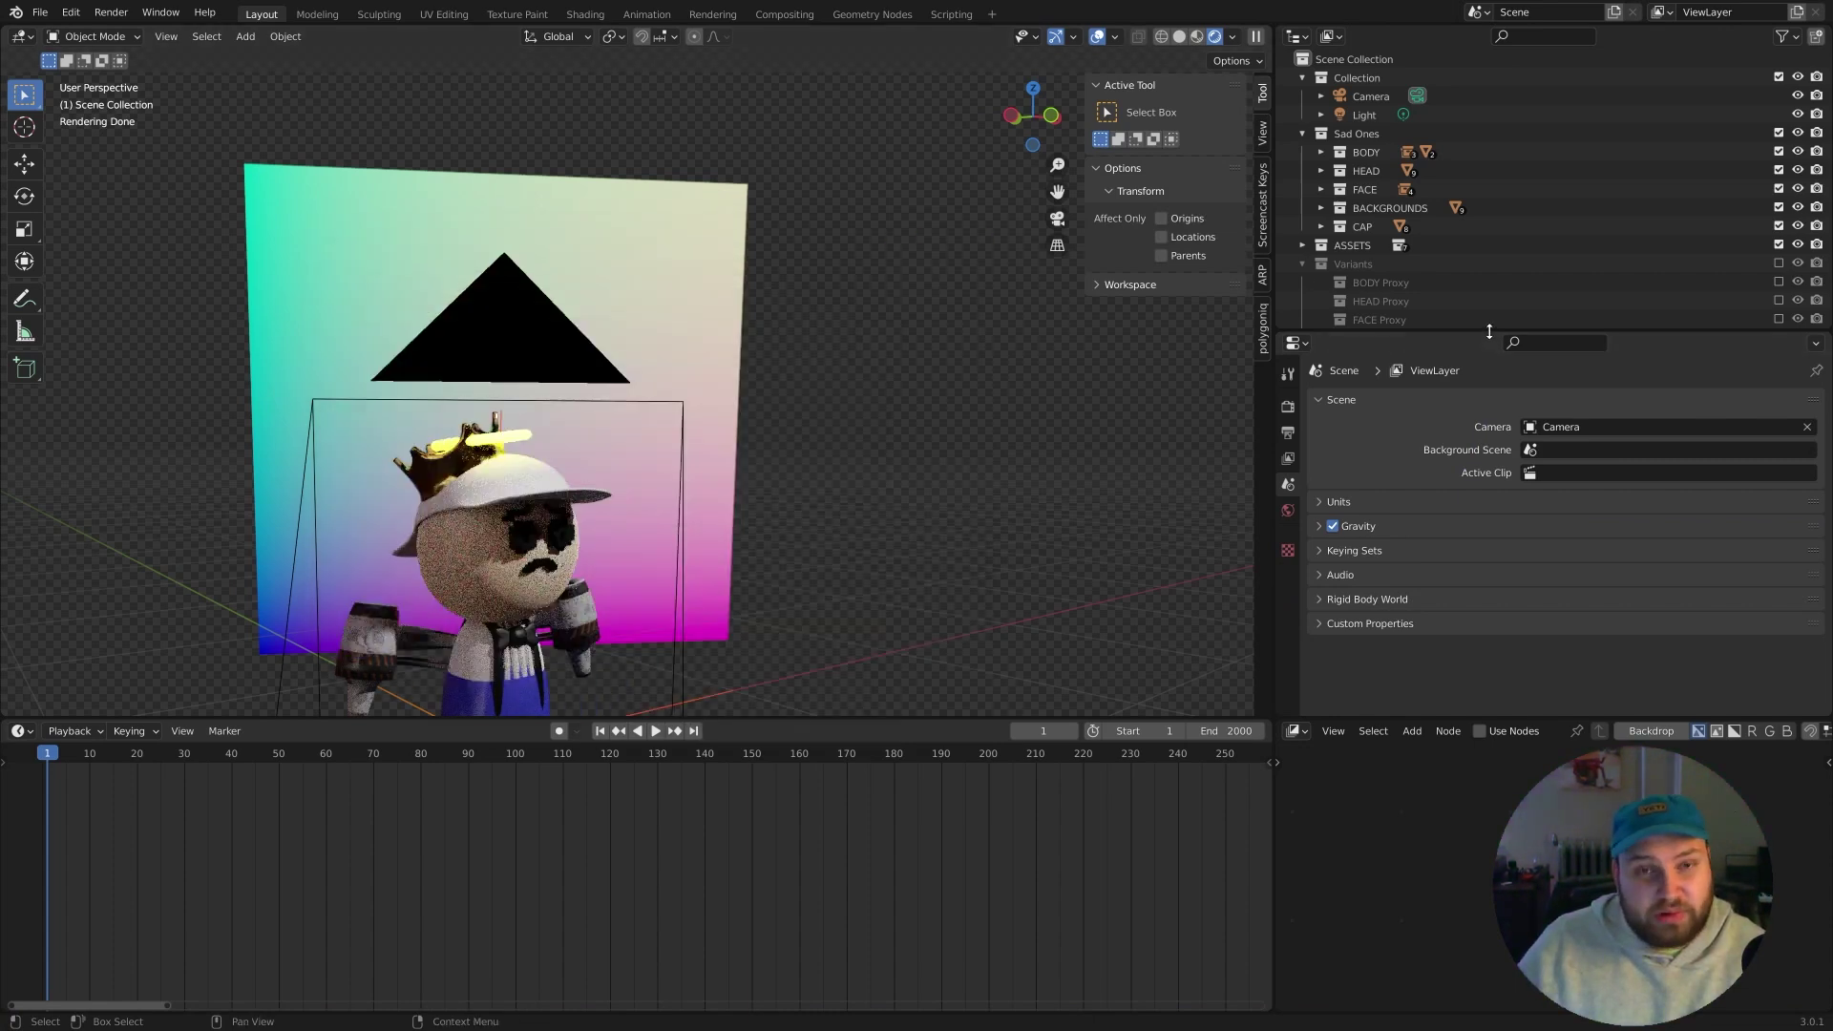
drag(1489, 332, 1485, 448)
scroll(1481, 393, down, 2)
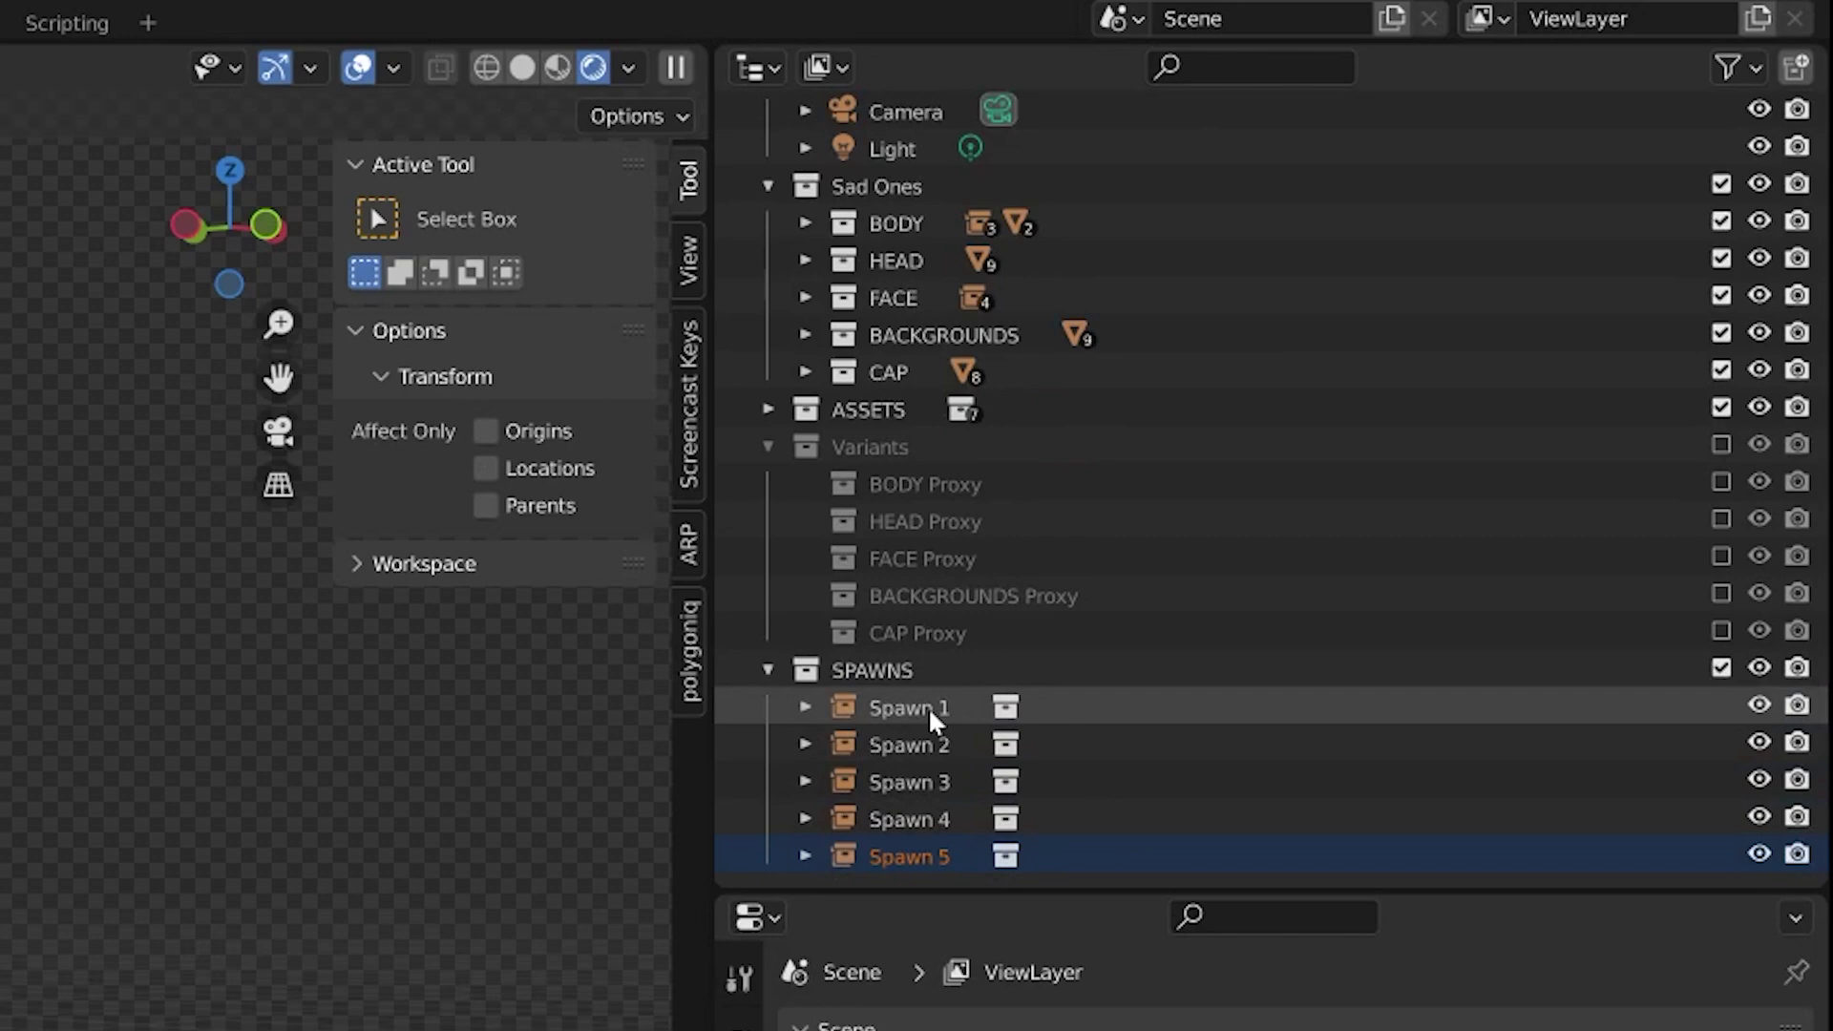
click(930, 711)
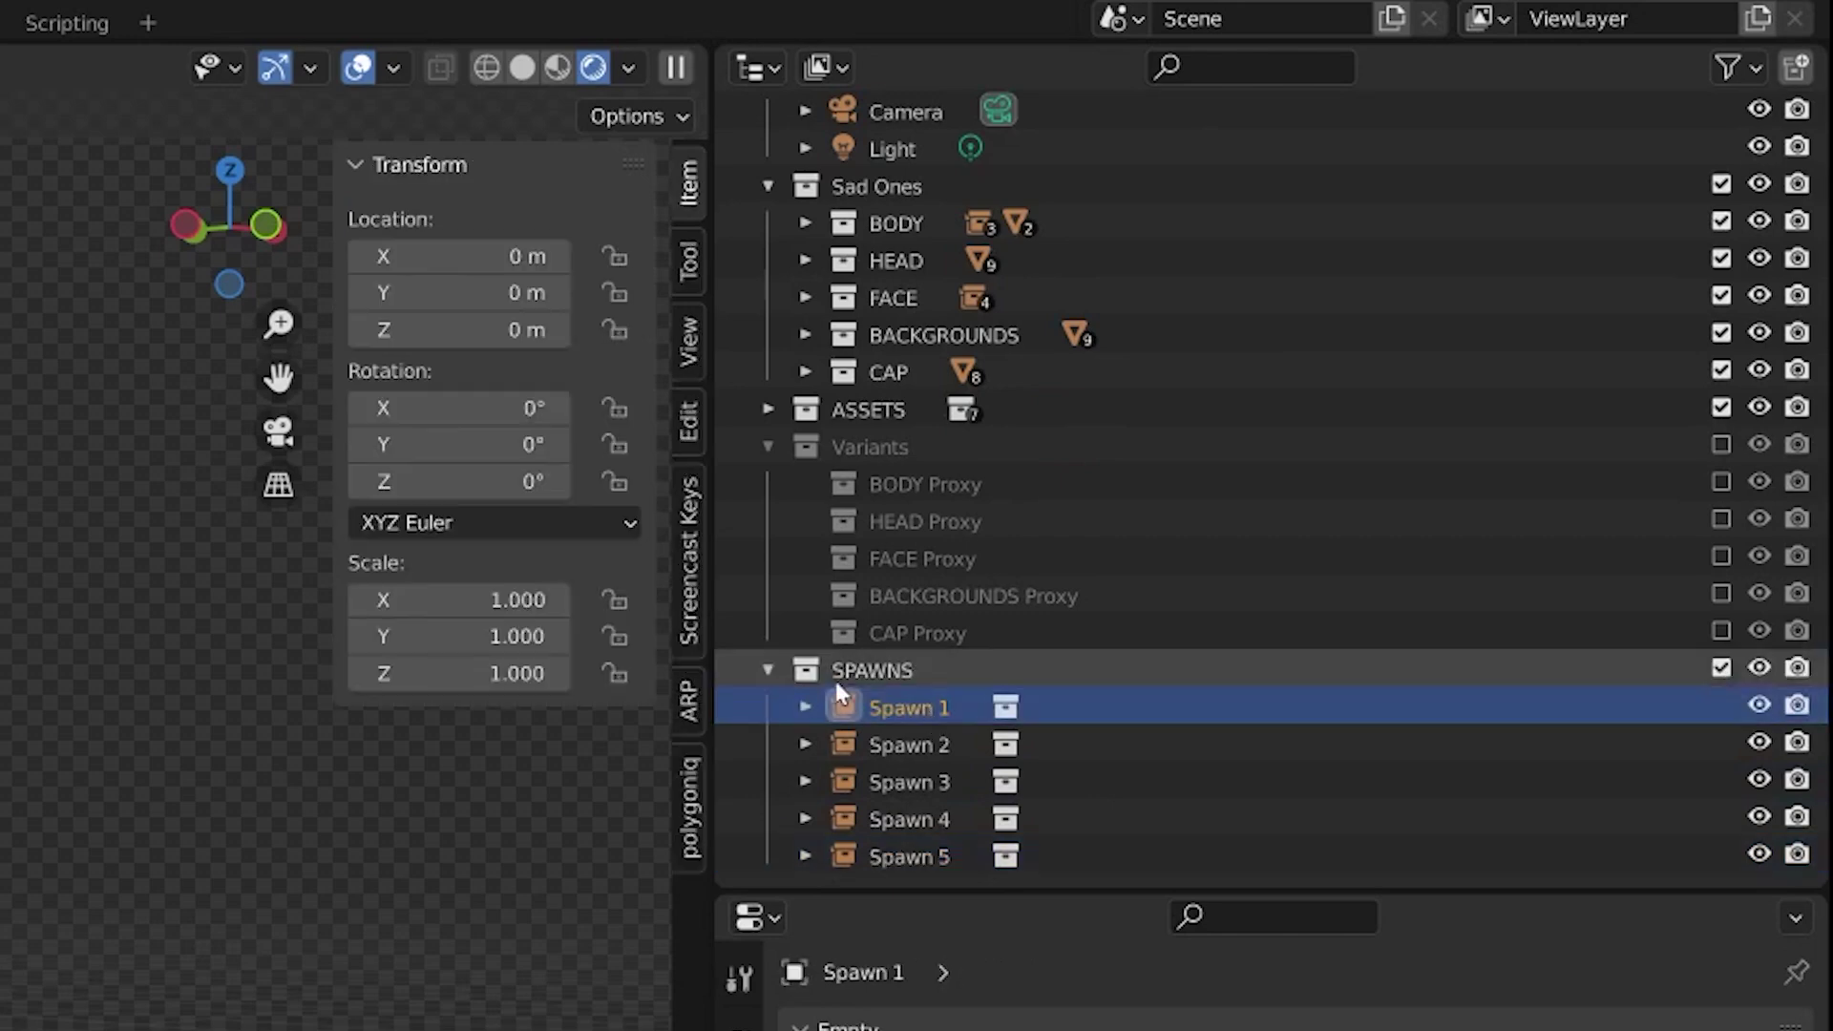
drag(997, 893, 987, 556)
scroll(1268, 949, down, 2)
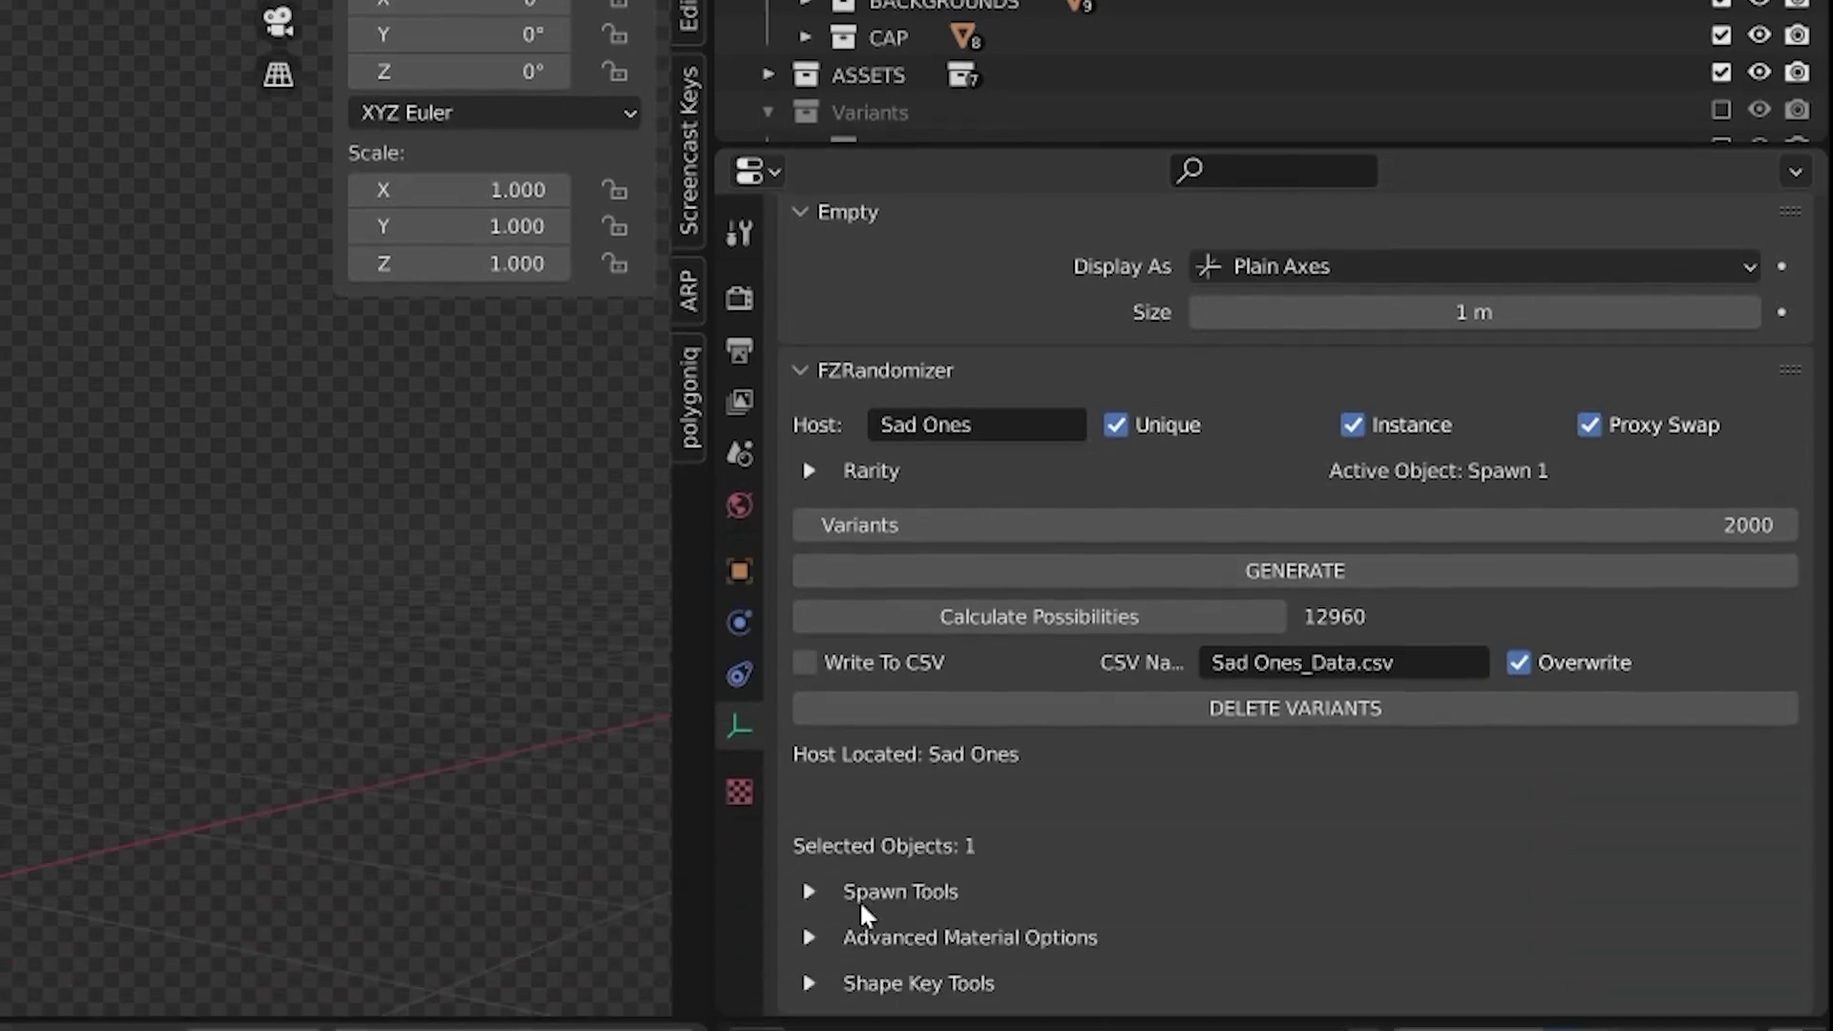
Turn off Auto Spawn, remove the spawned copies, and enable the Variants collection.
click(857, 893)
scroll(882, 588, down, 2)
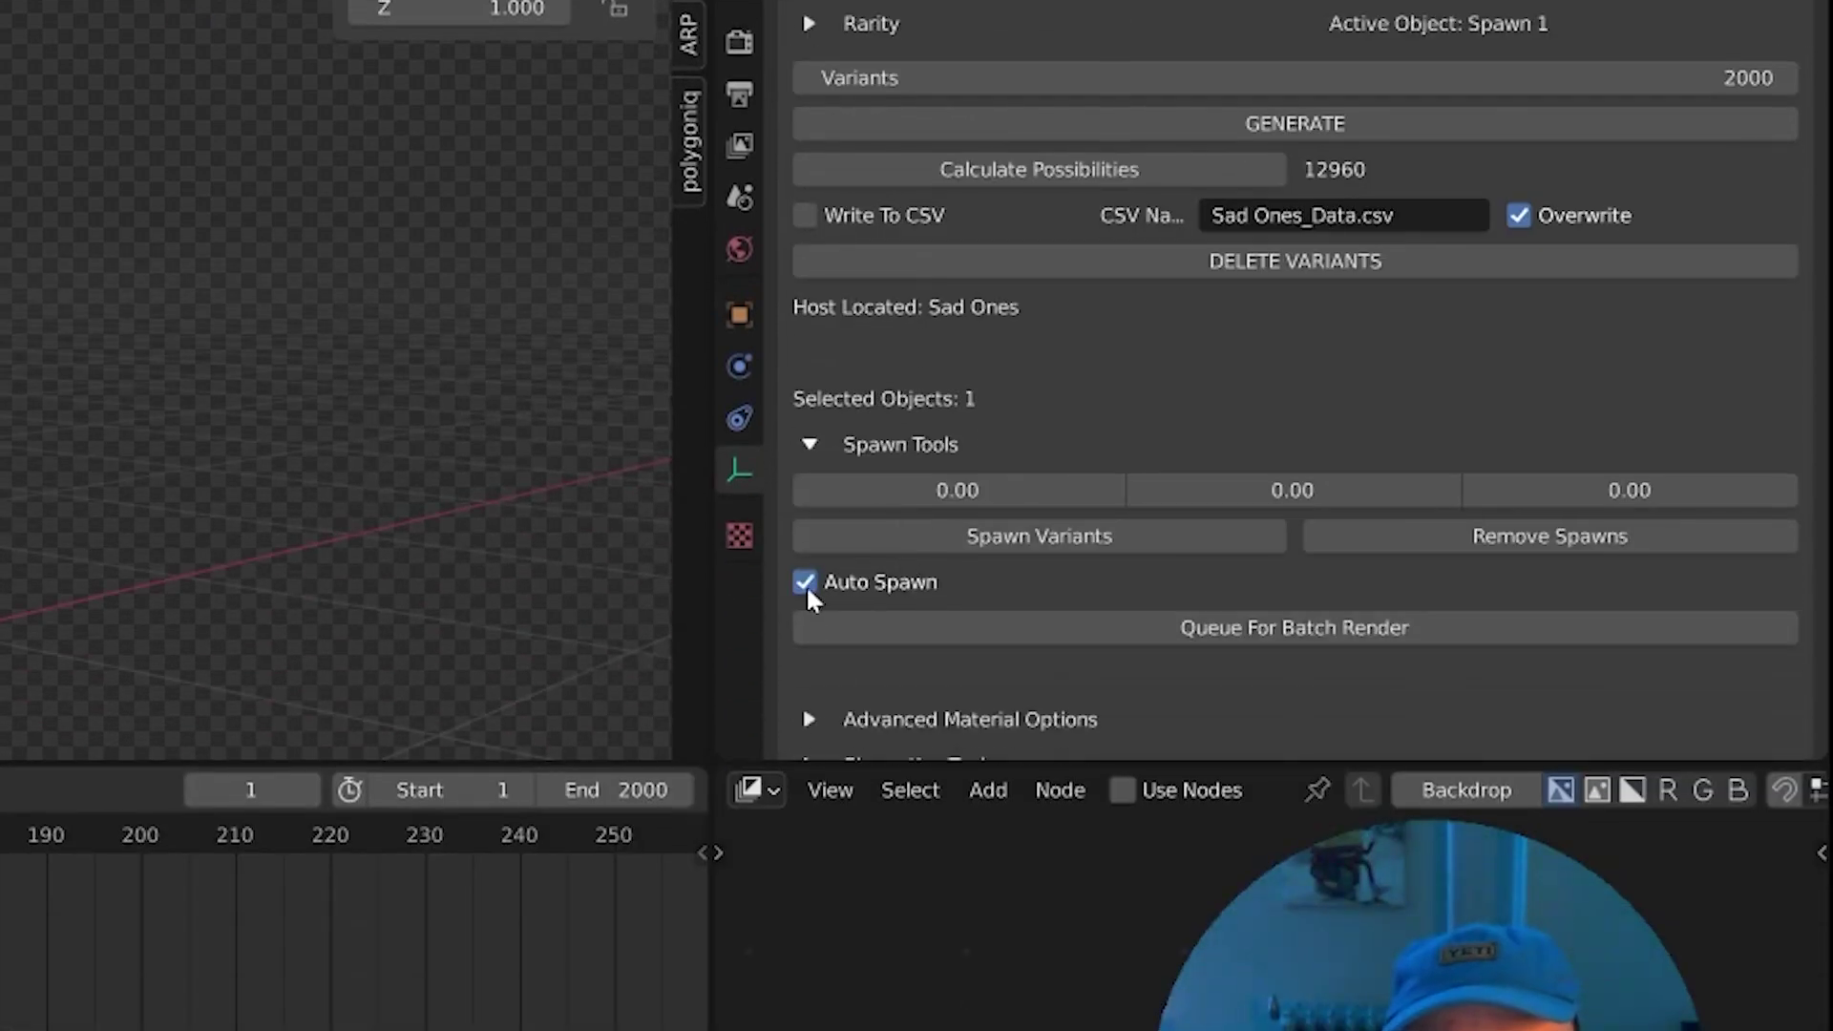
click(806, 583)
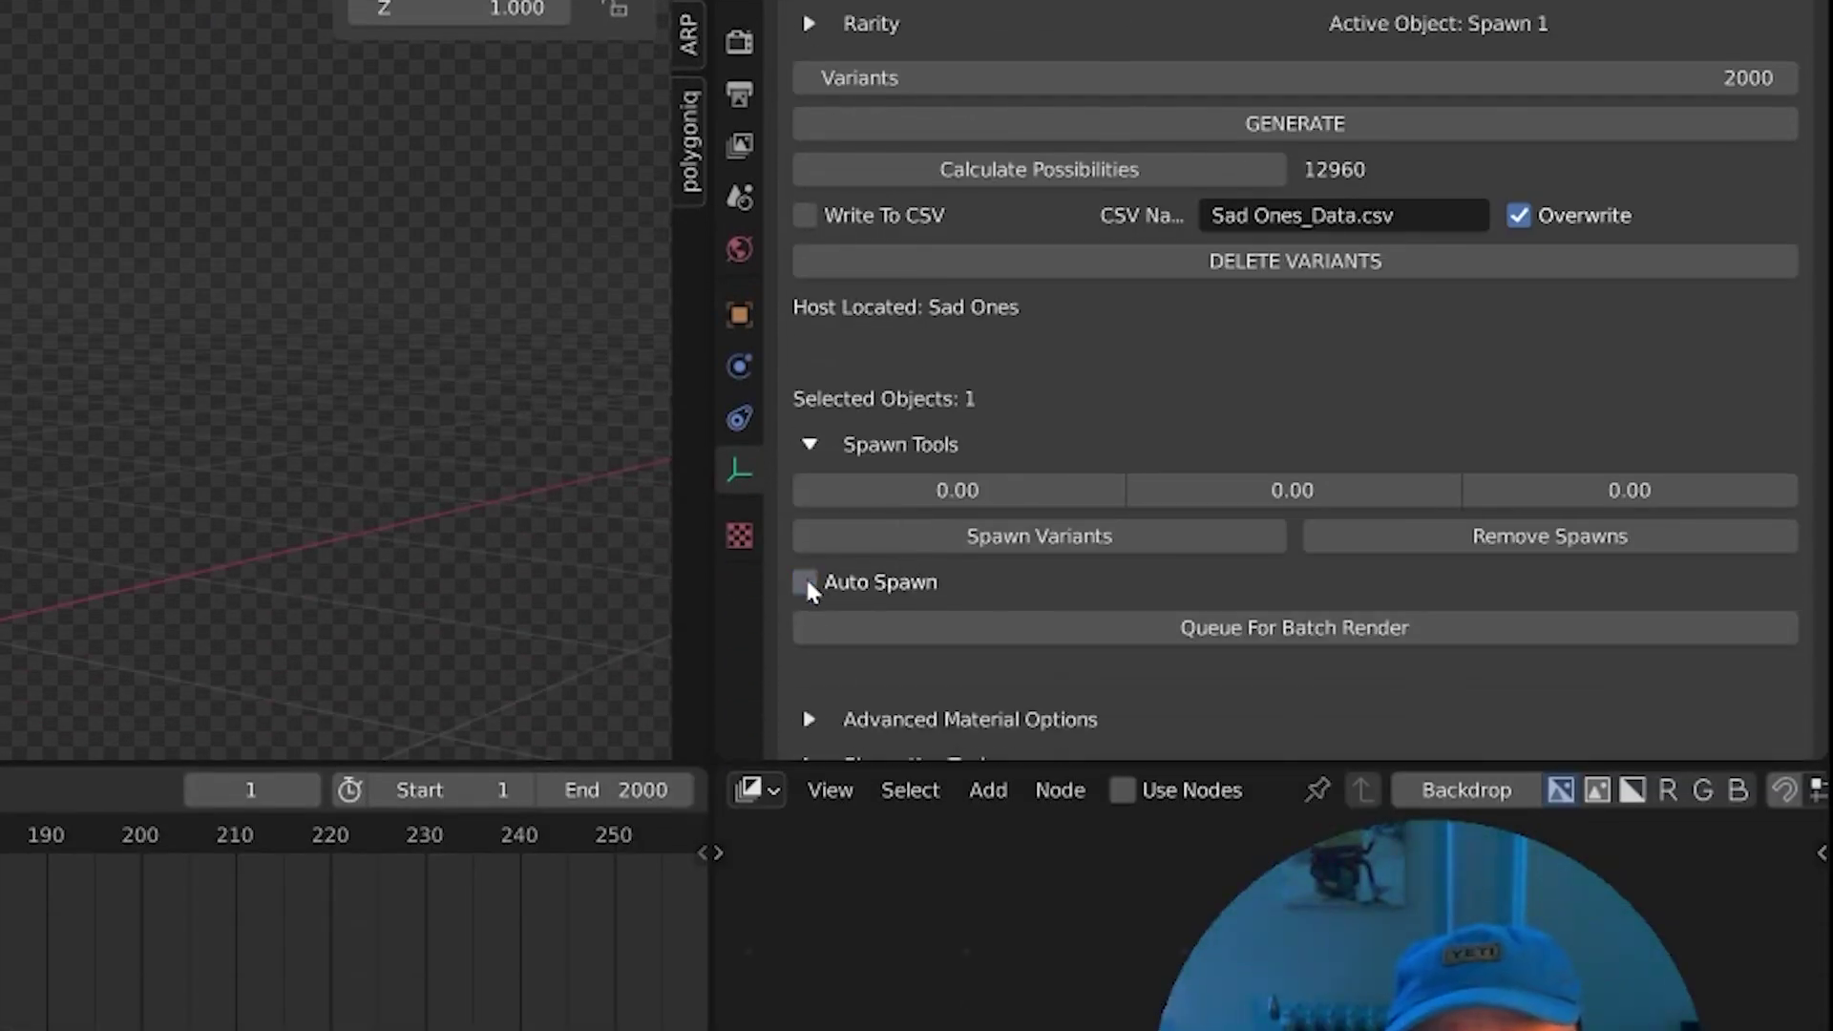
click(1670, 542)
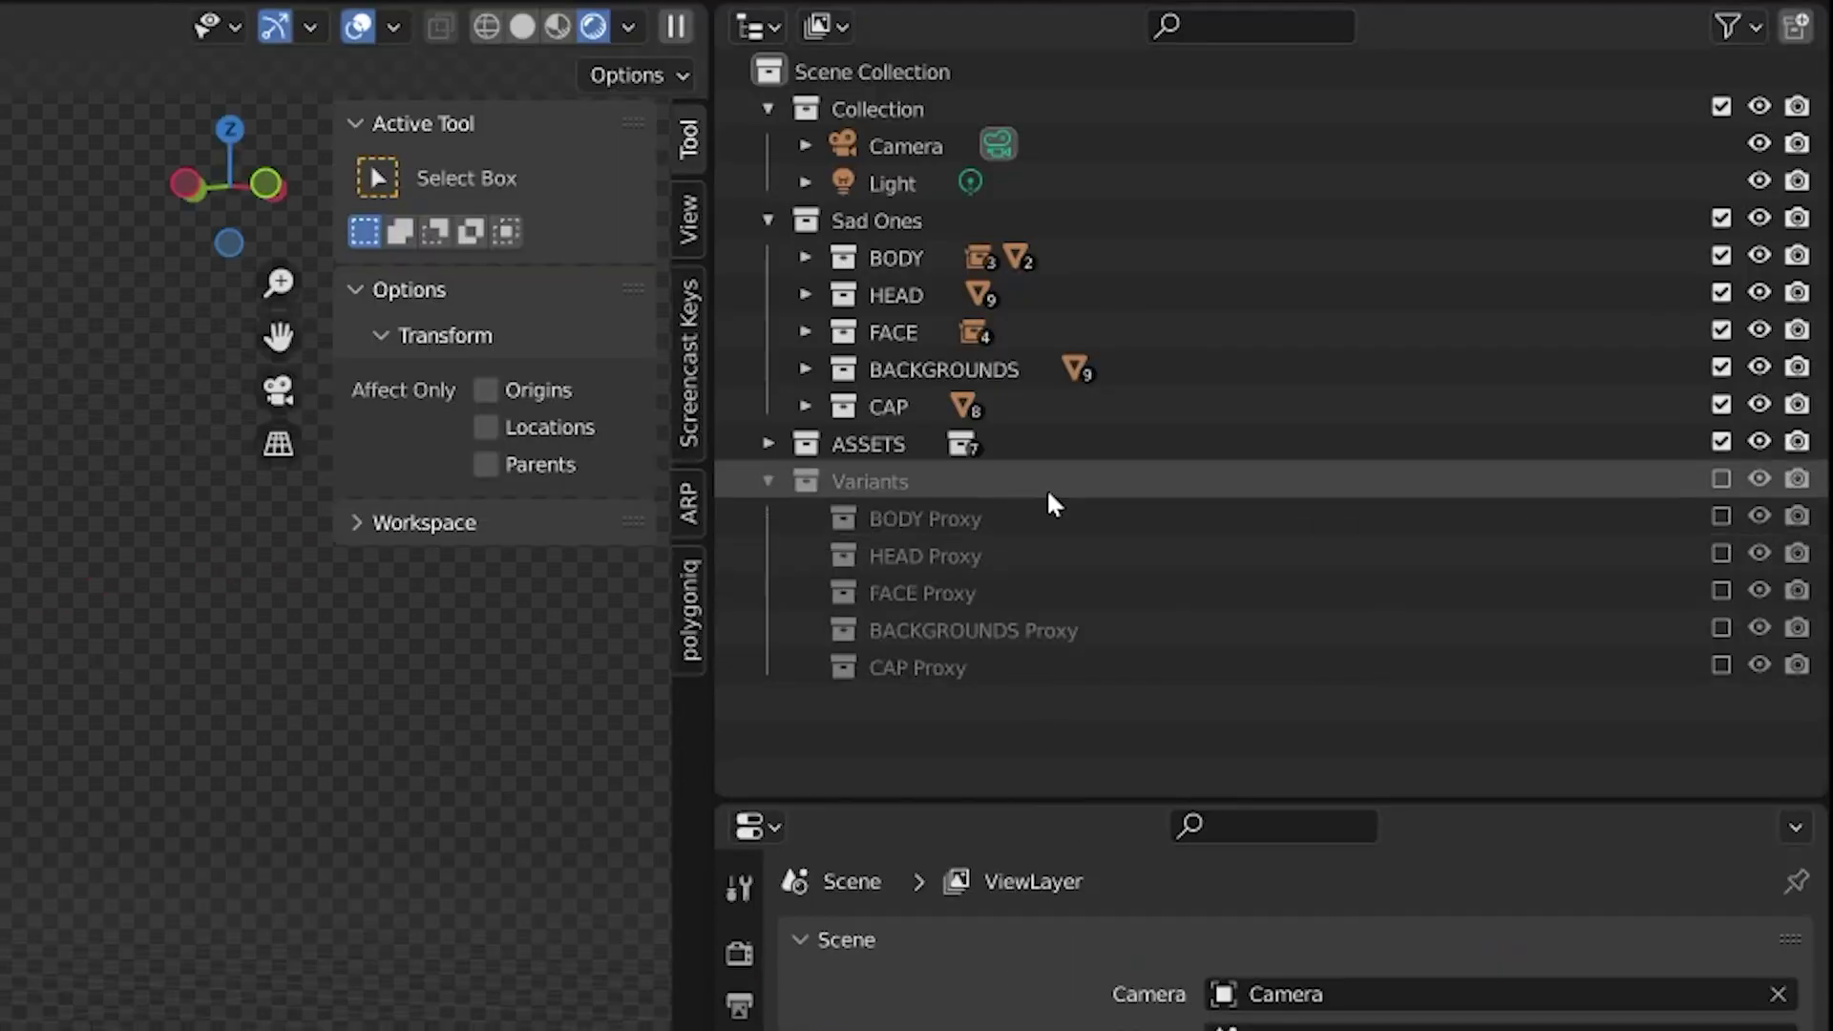
click(1562, 480)
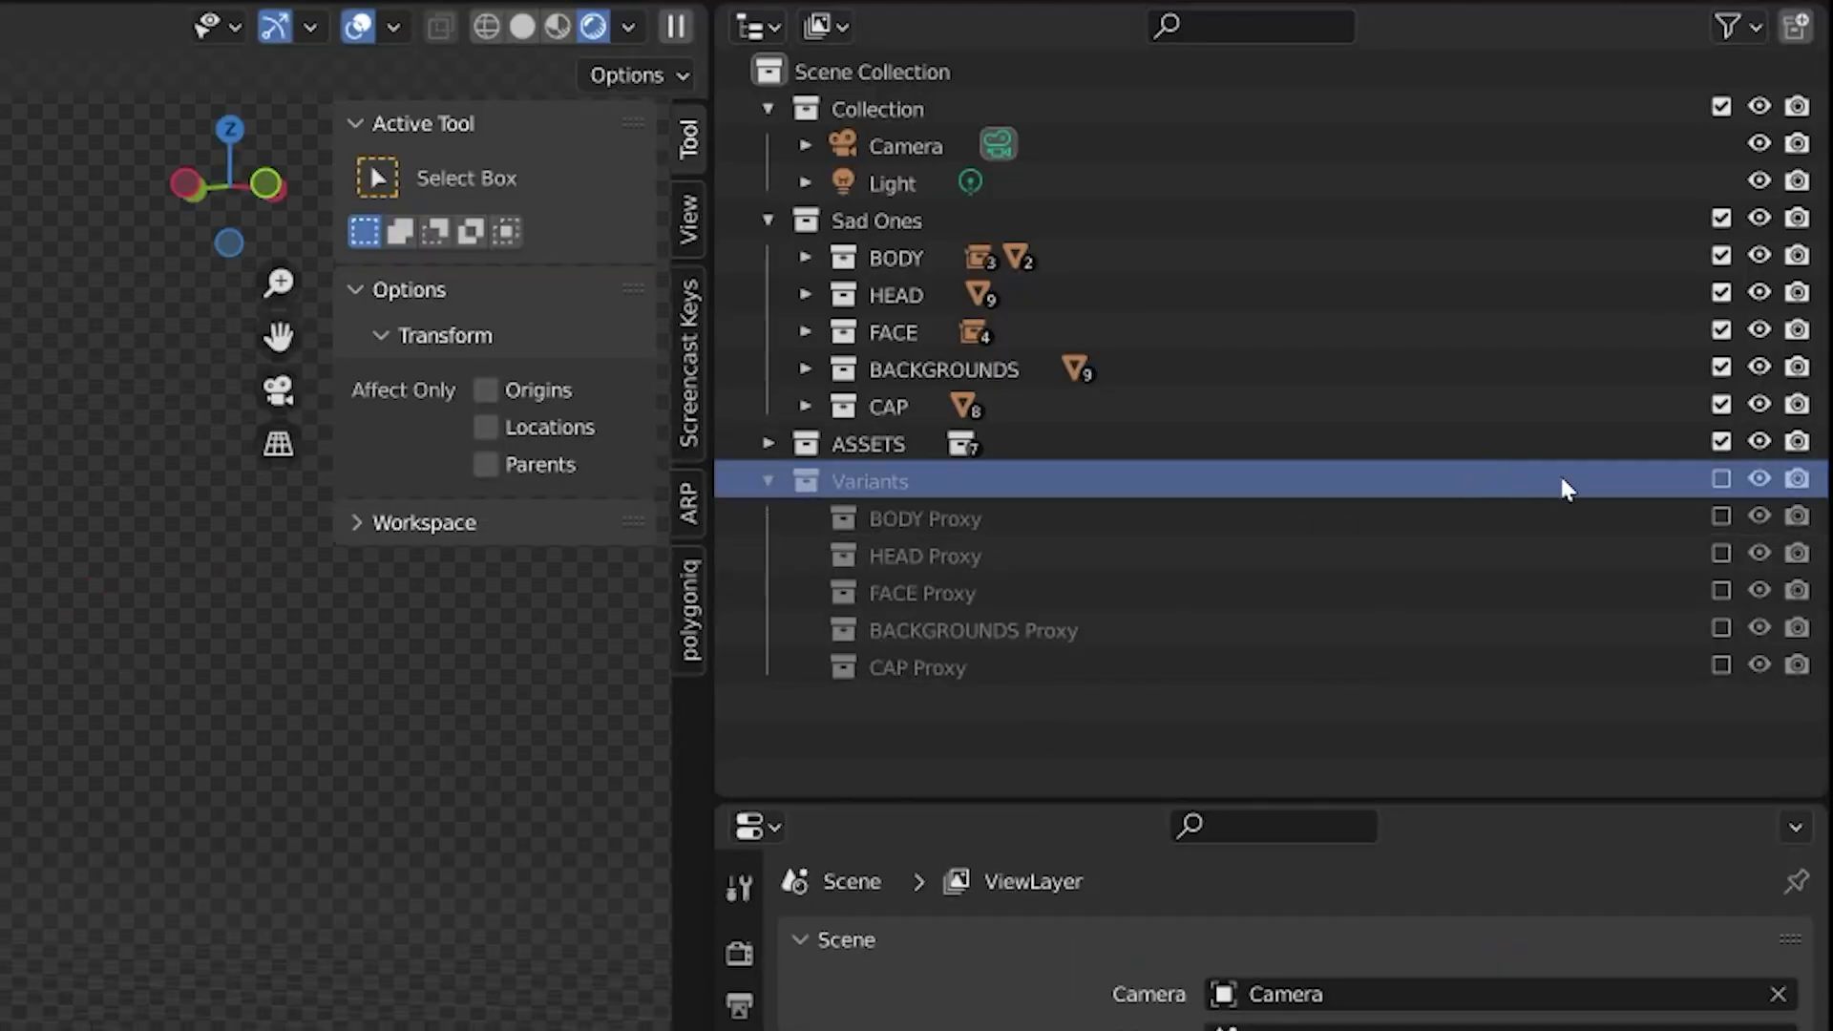
click(1722, 474)
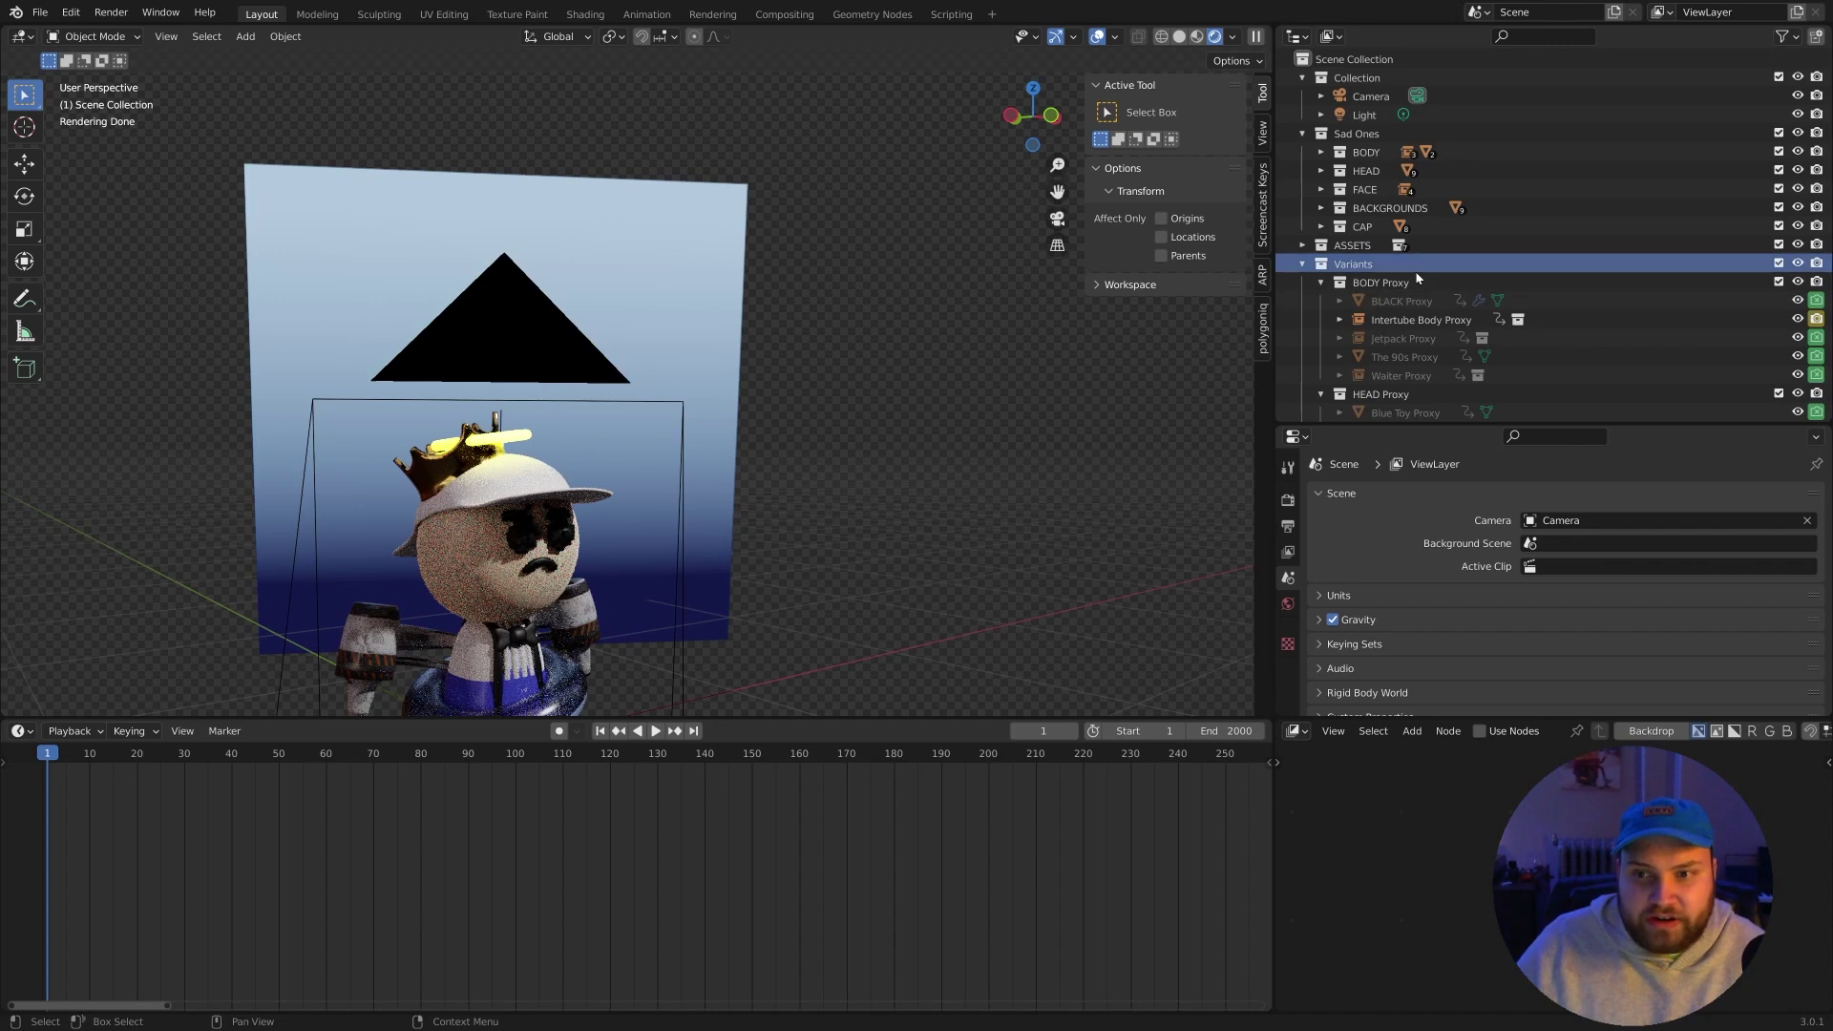
scroll(1395, 300, down, 3)
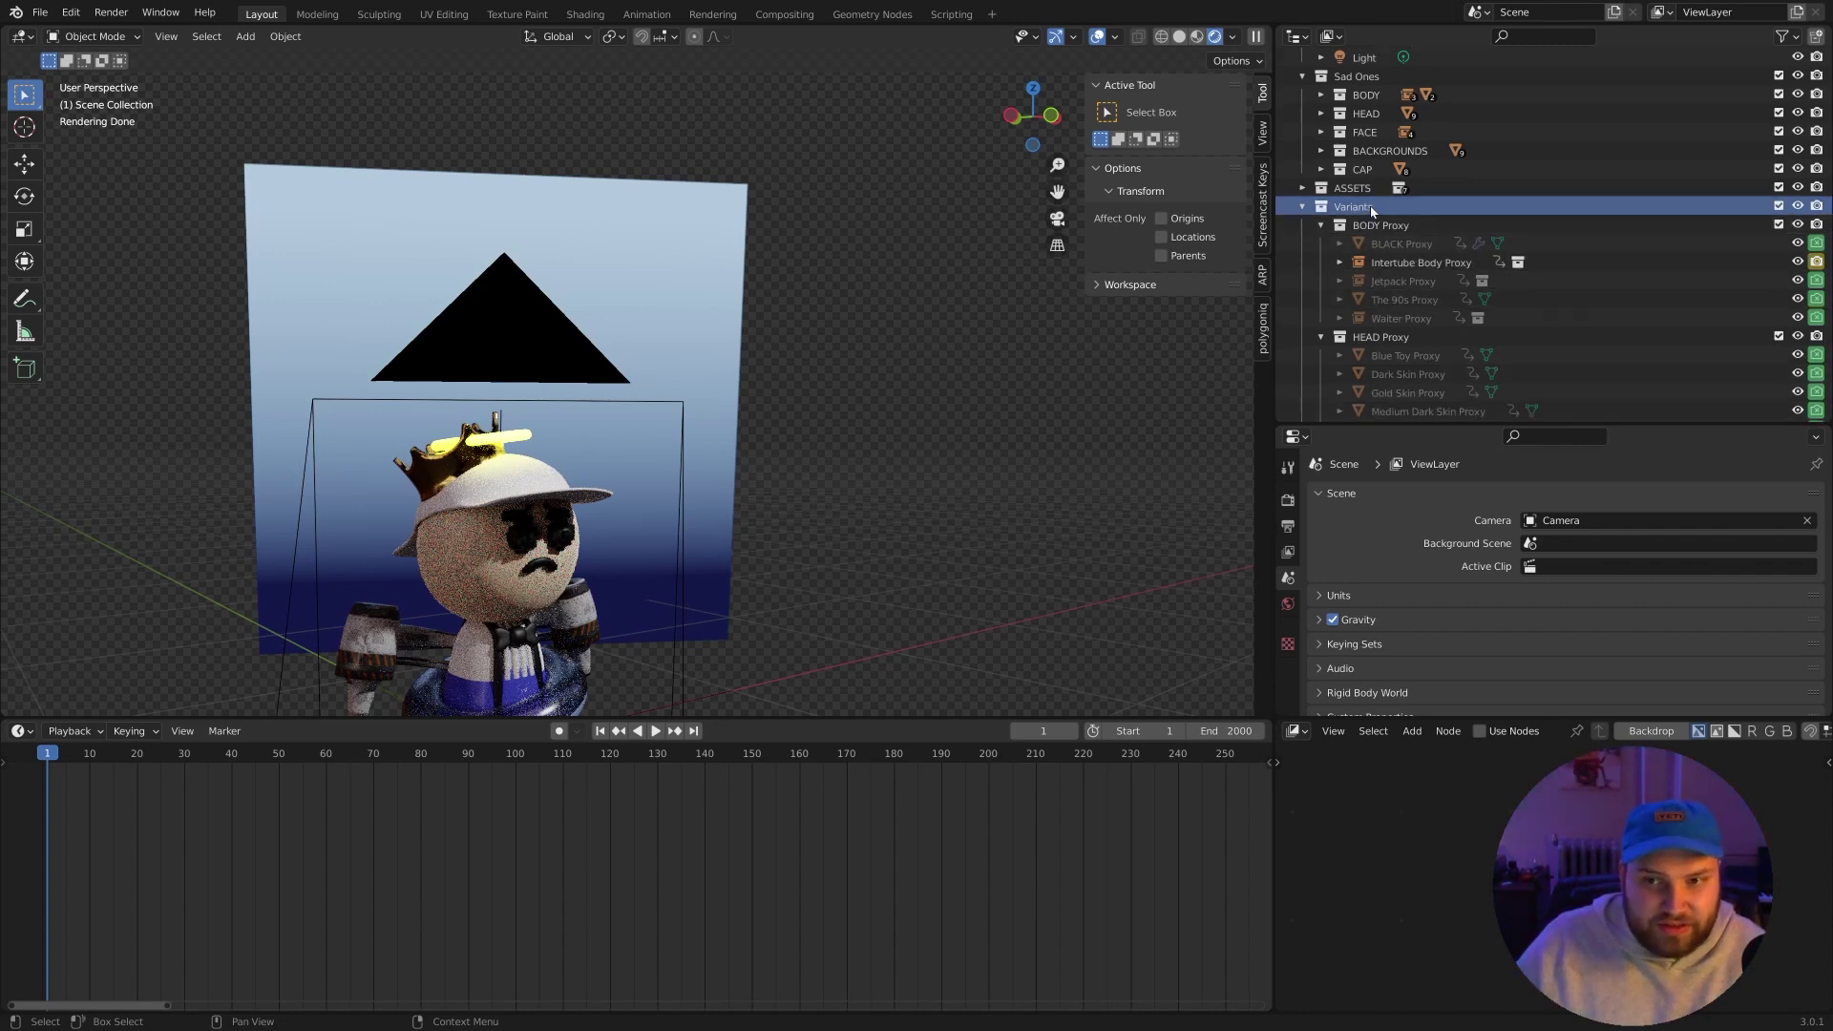
click(1321, 225)
click(1321, 243)
click(1322, 263)
click(1322, 243)
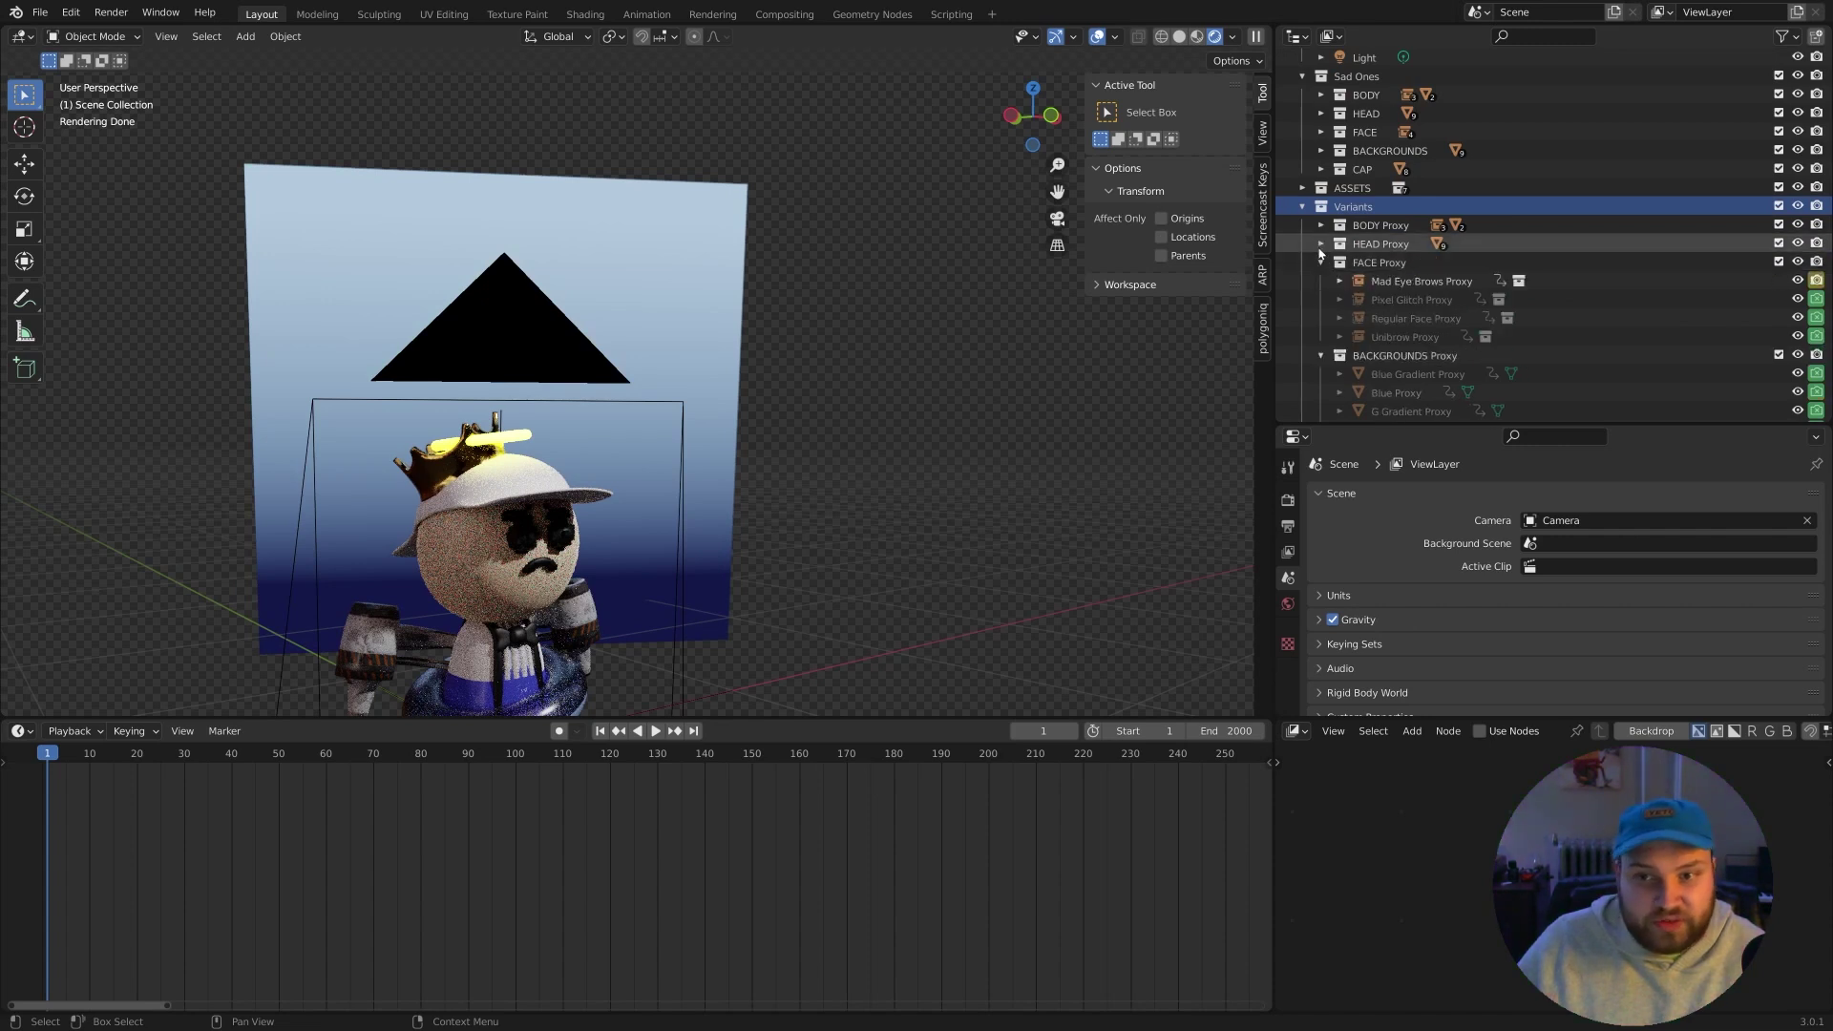
click(1322, 226)
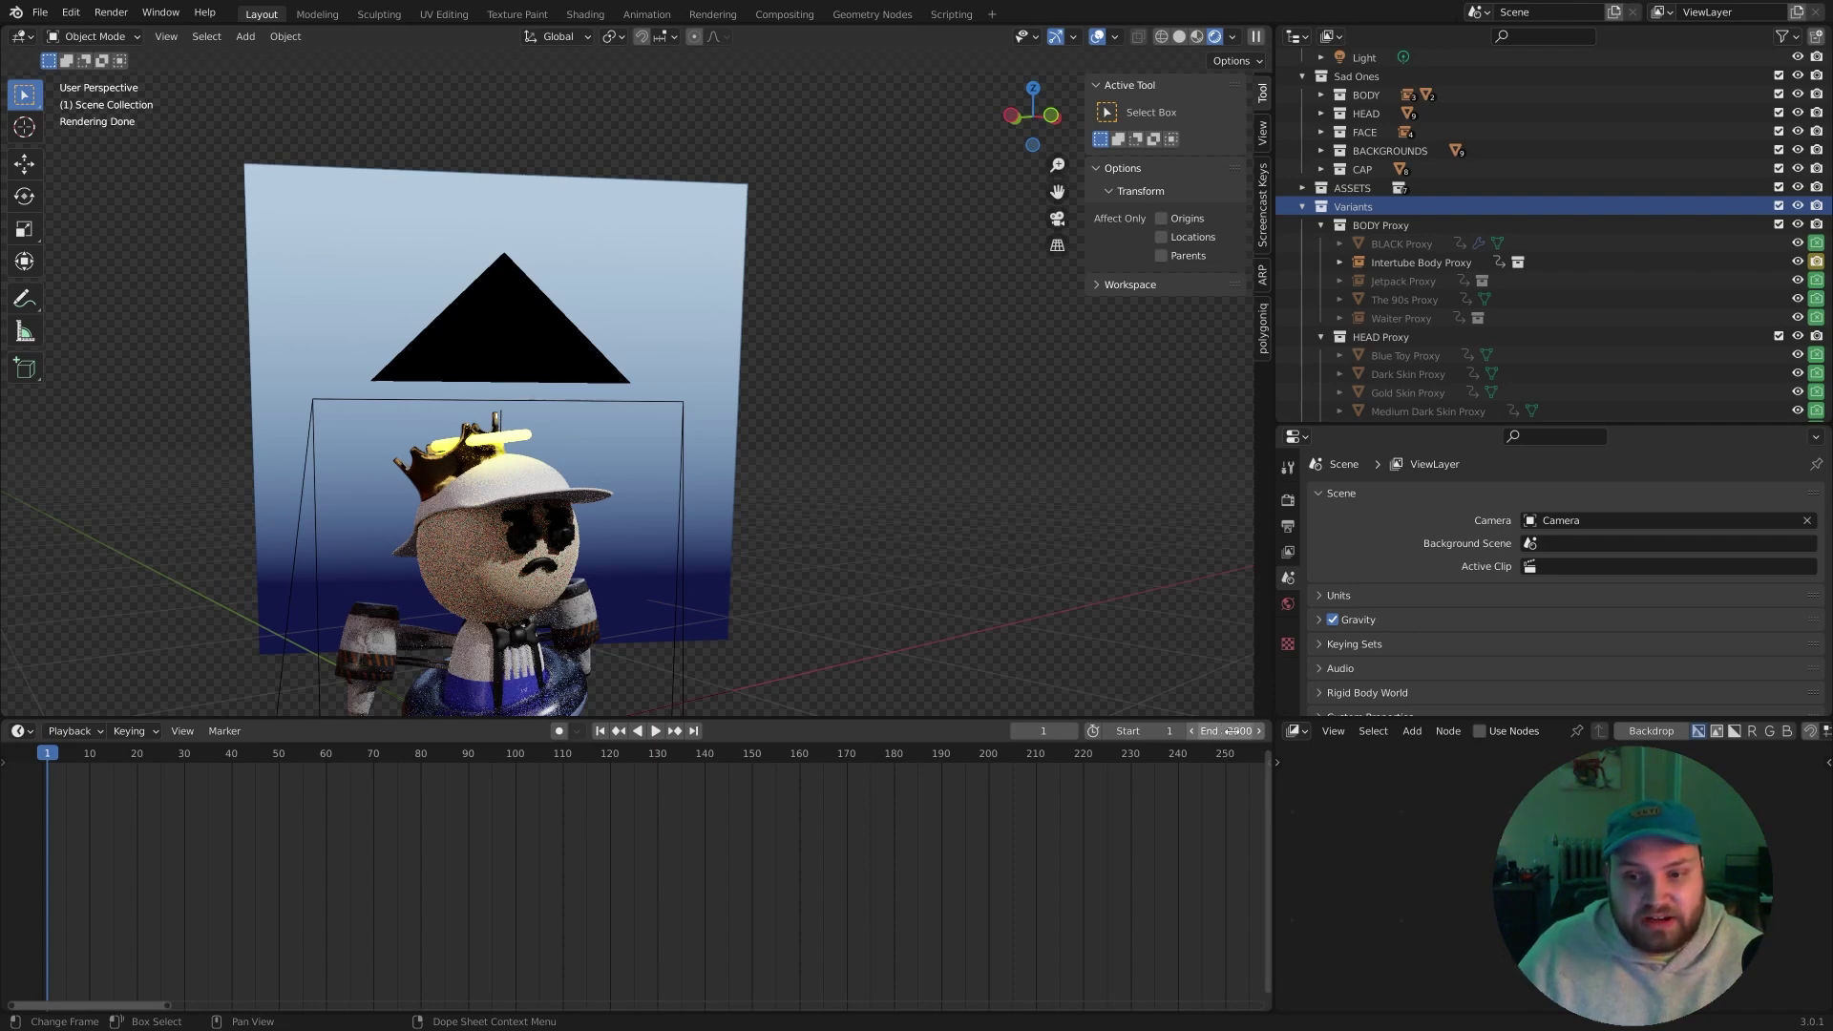
Collapse Variants and exclude the ASSETS and Sad Ones collections from the scene.
click(1302, 206)
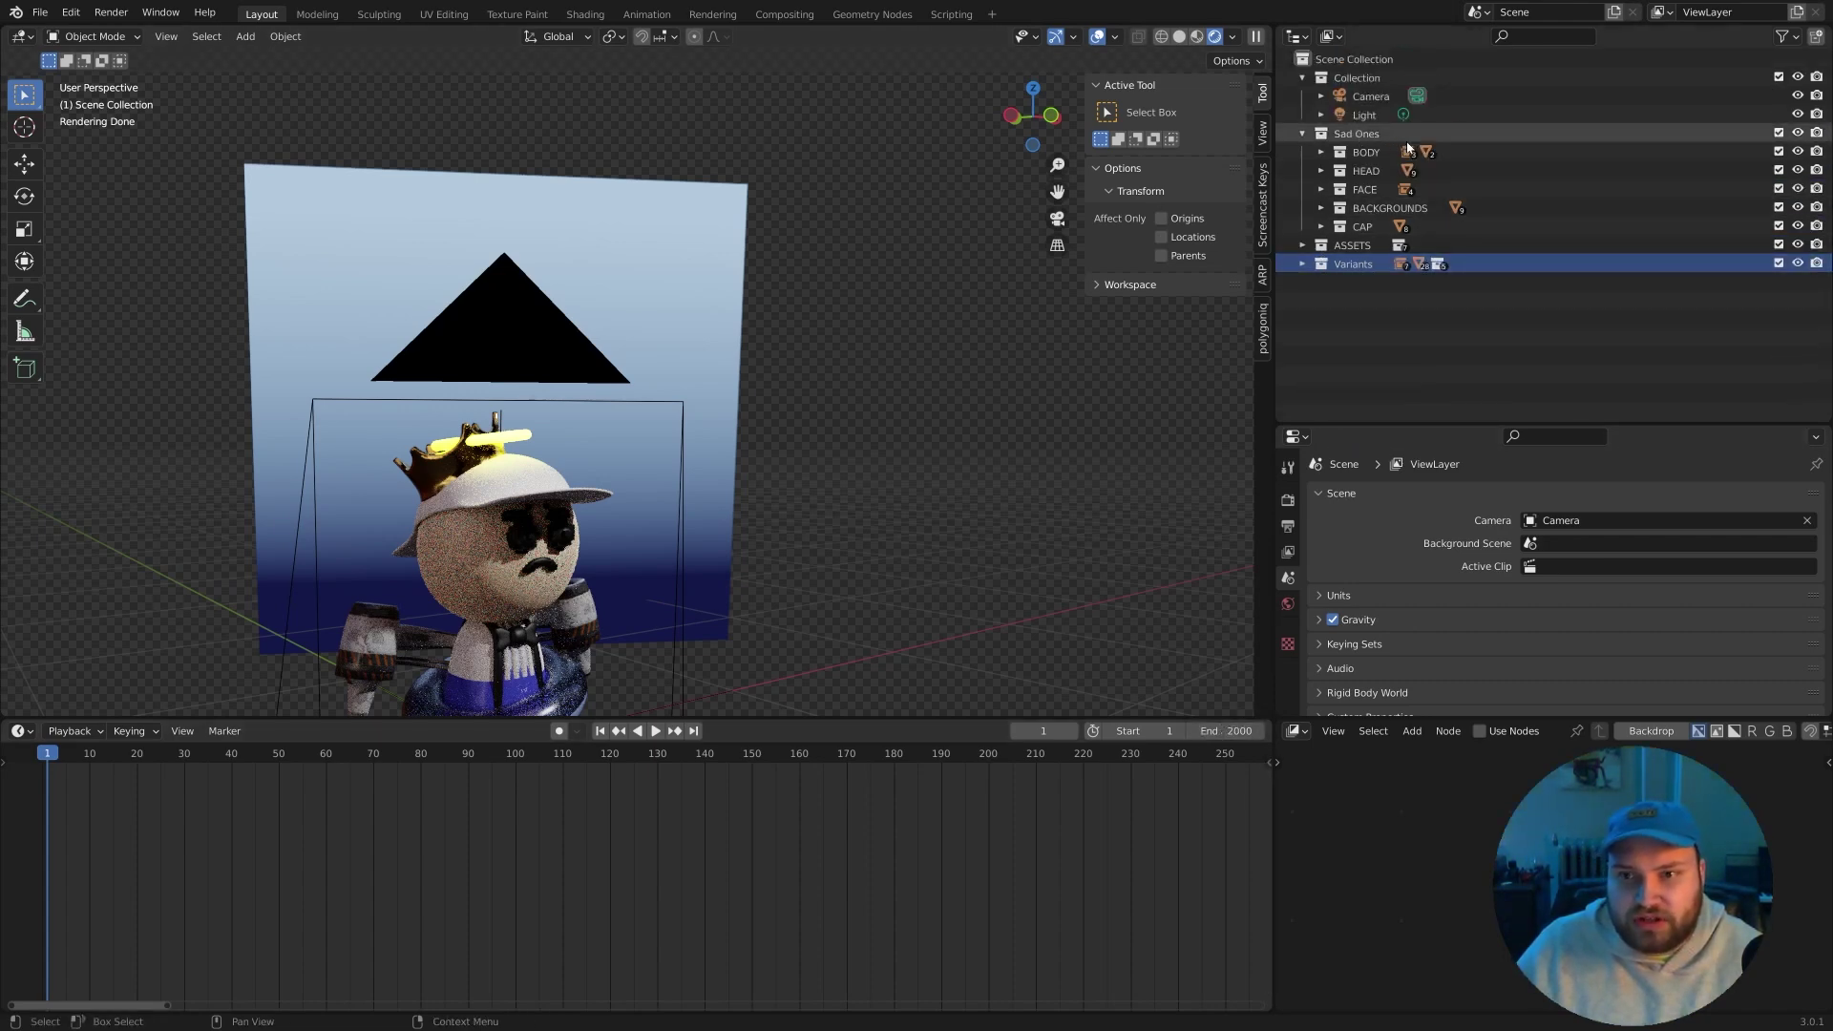
click(1778, 246)
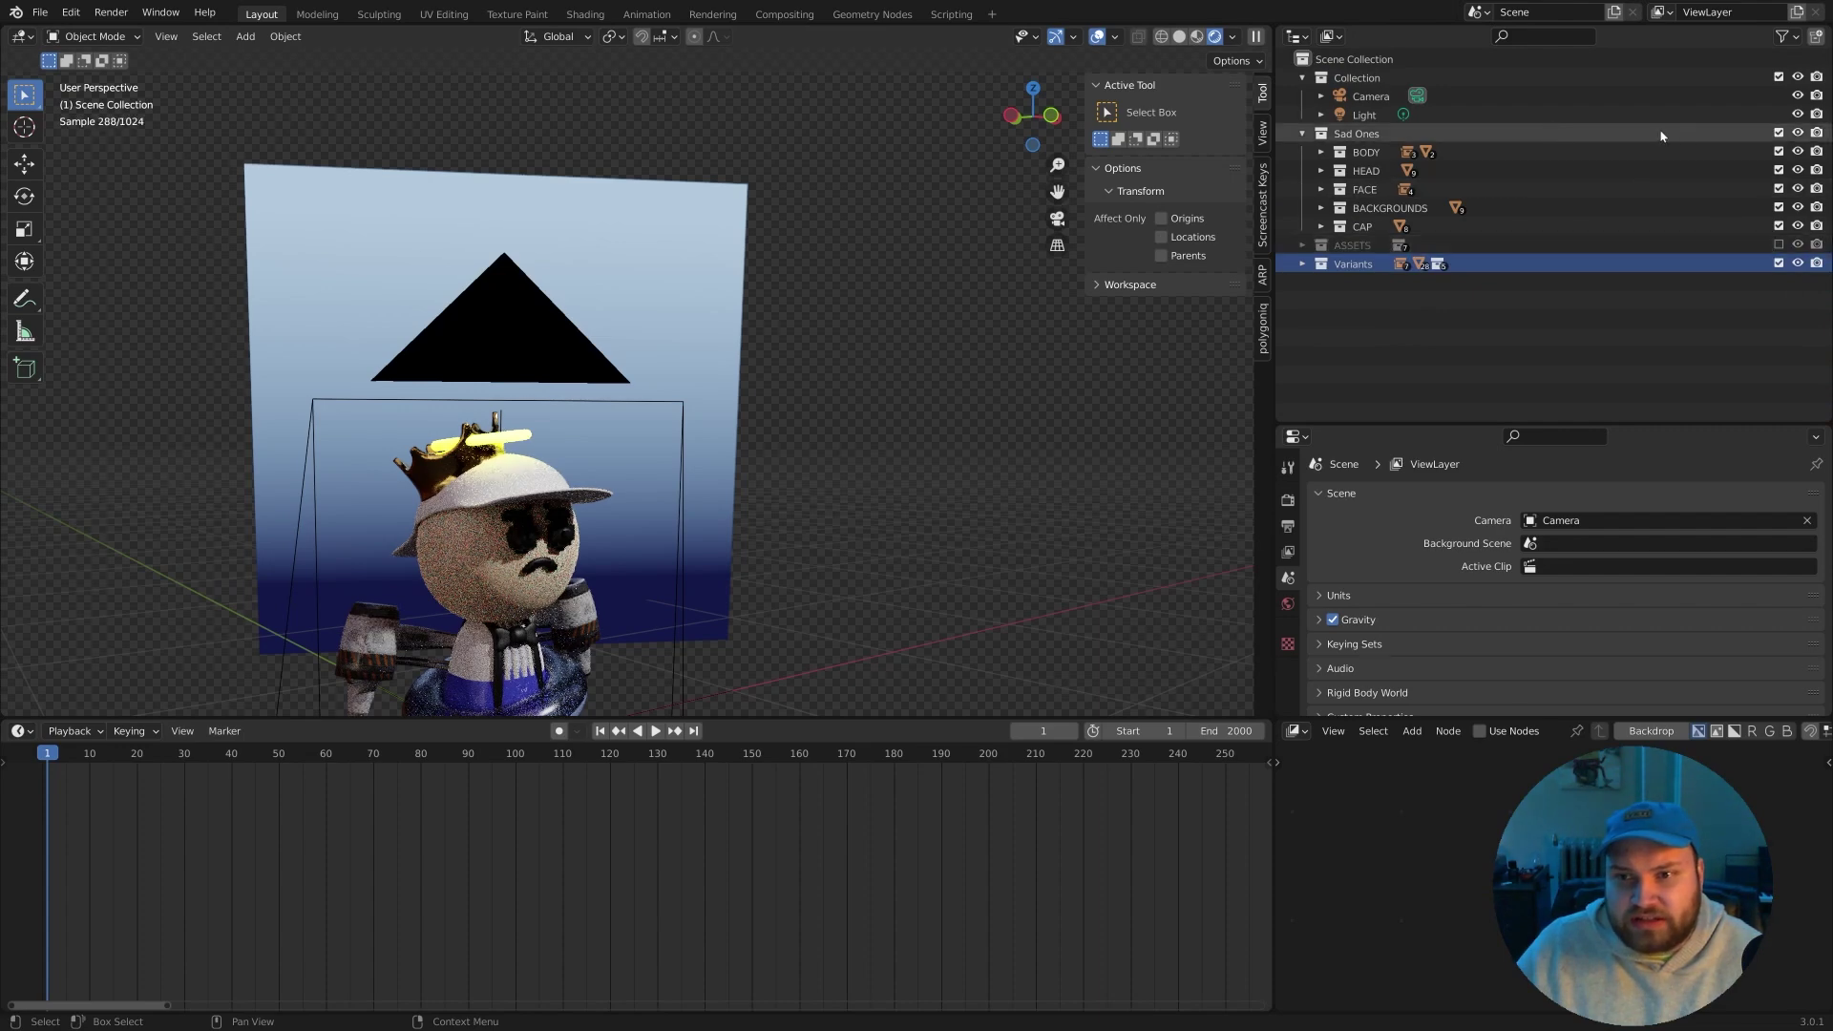
click(1780, 132)
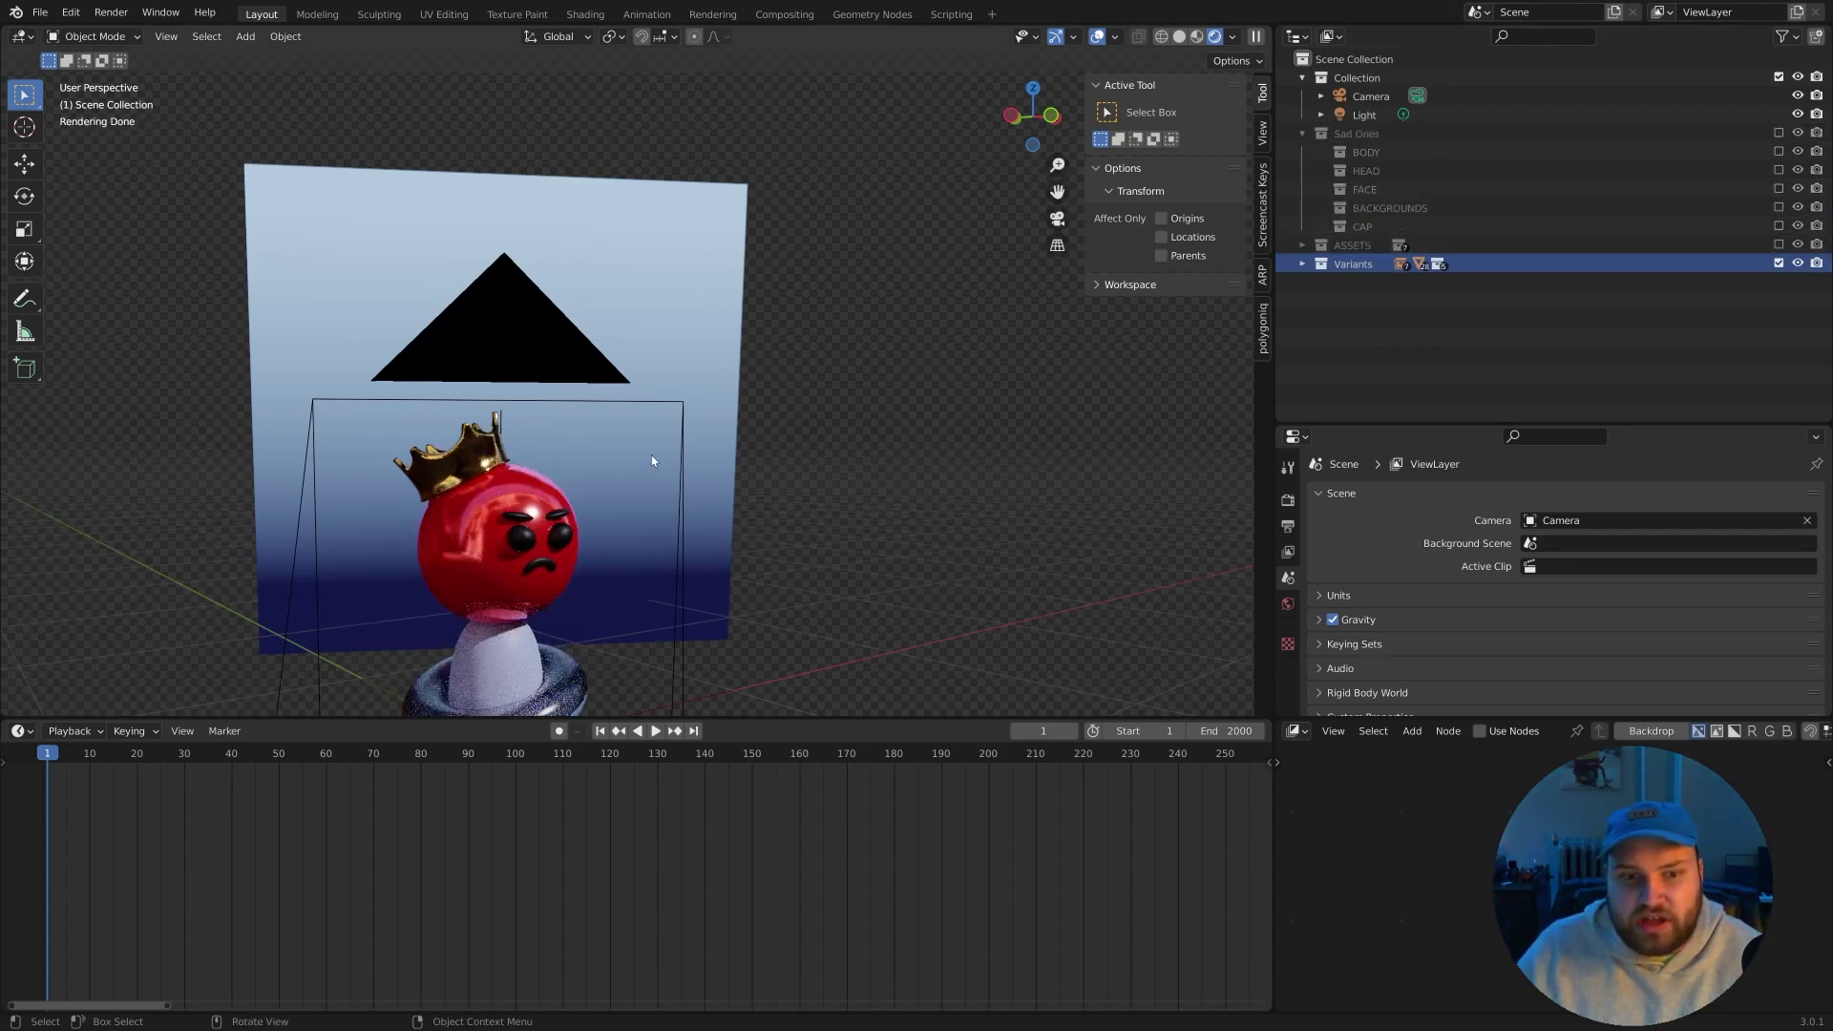
scroll(632, 513, down, 2)
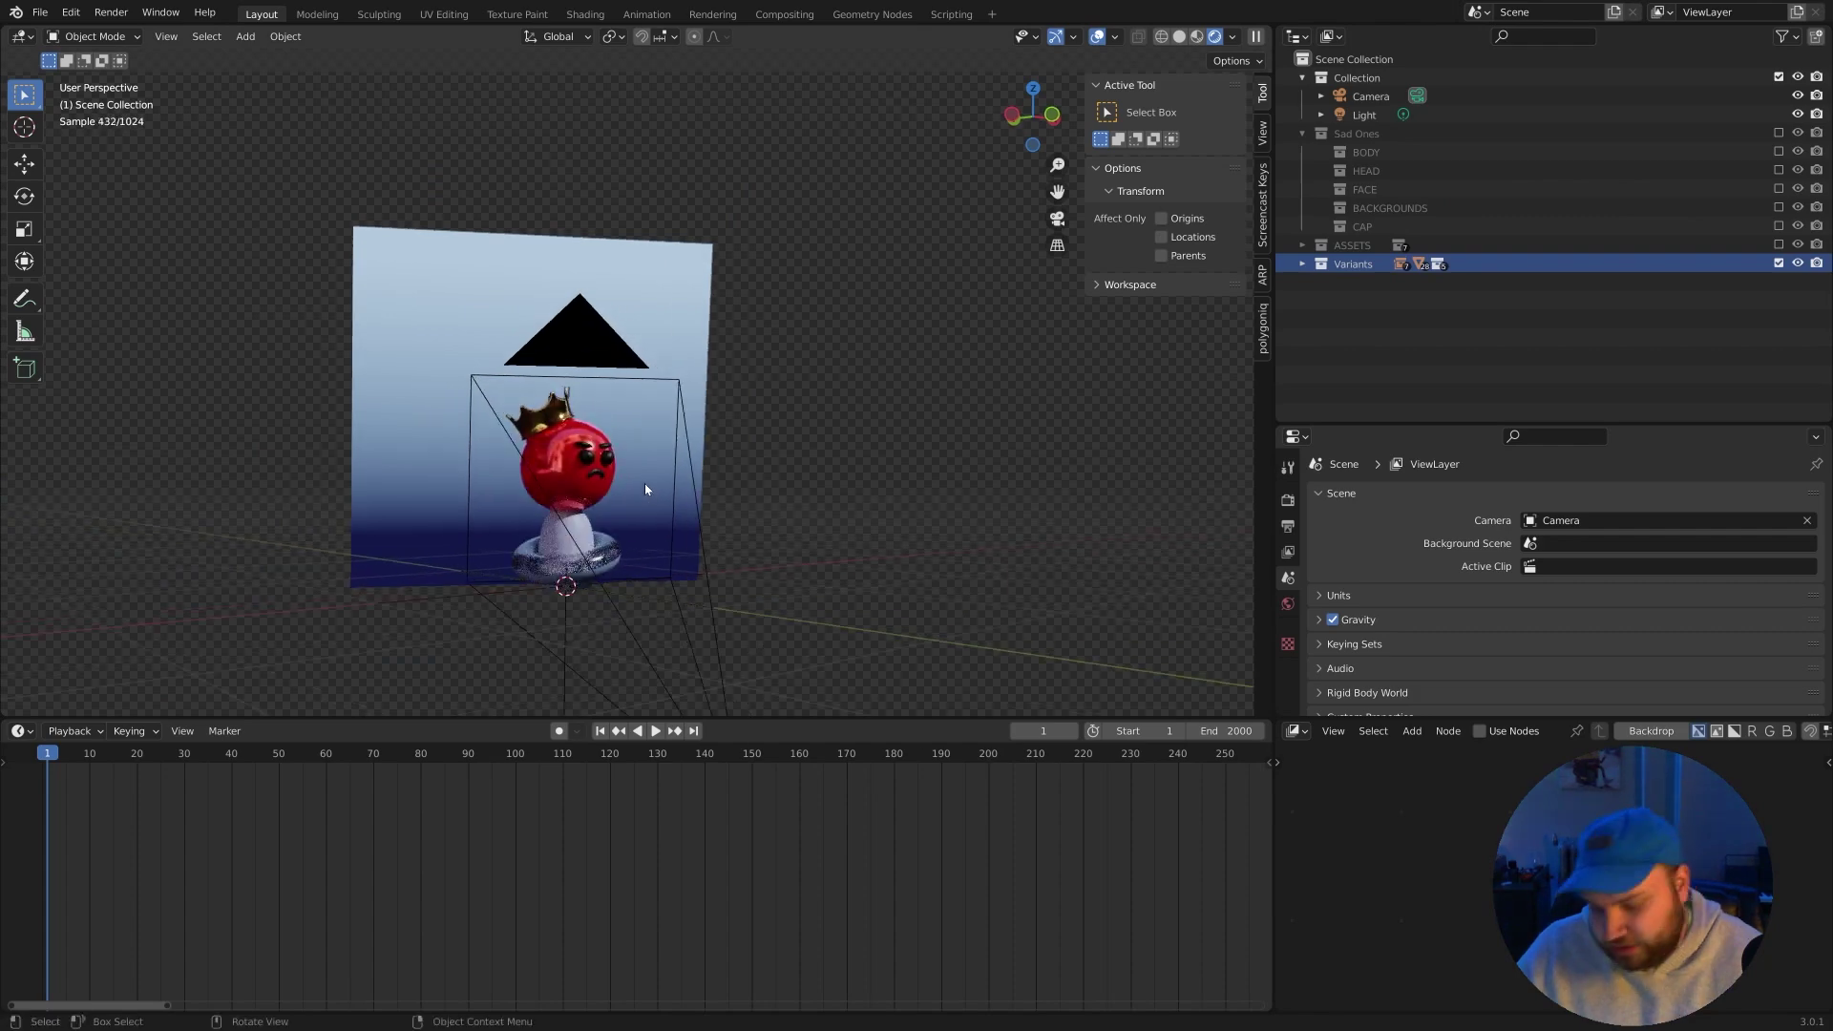
View through the scene camera and step forward through the variants to frame 5.
key(KP_0)
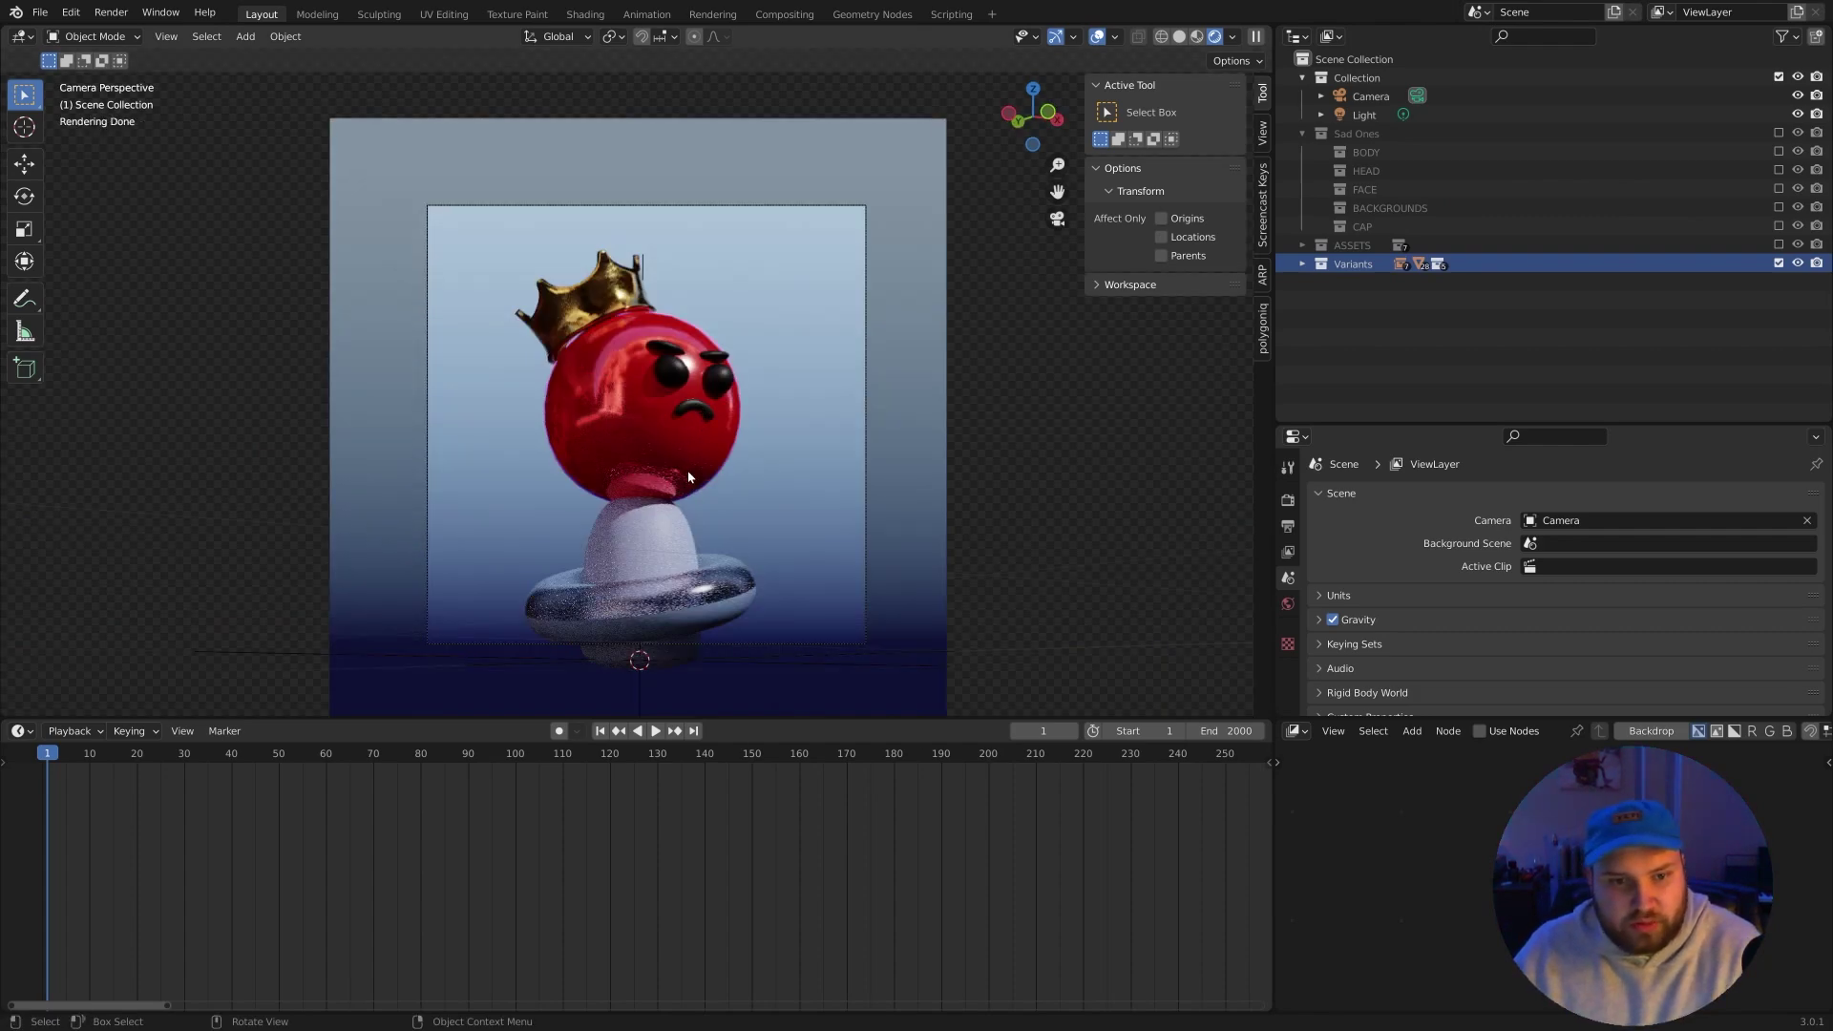
key(Right)
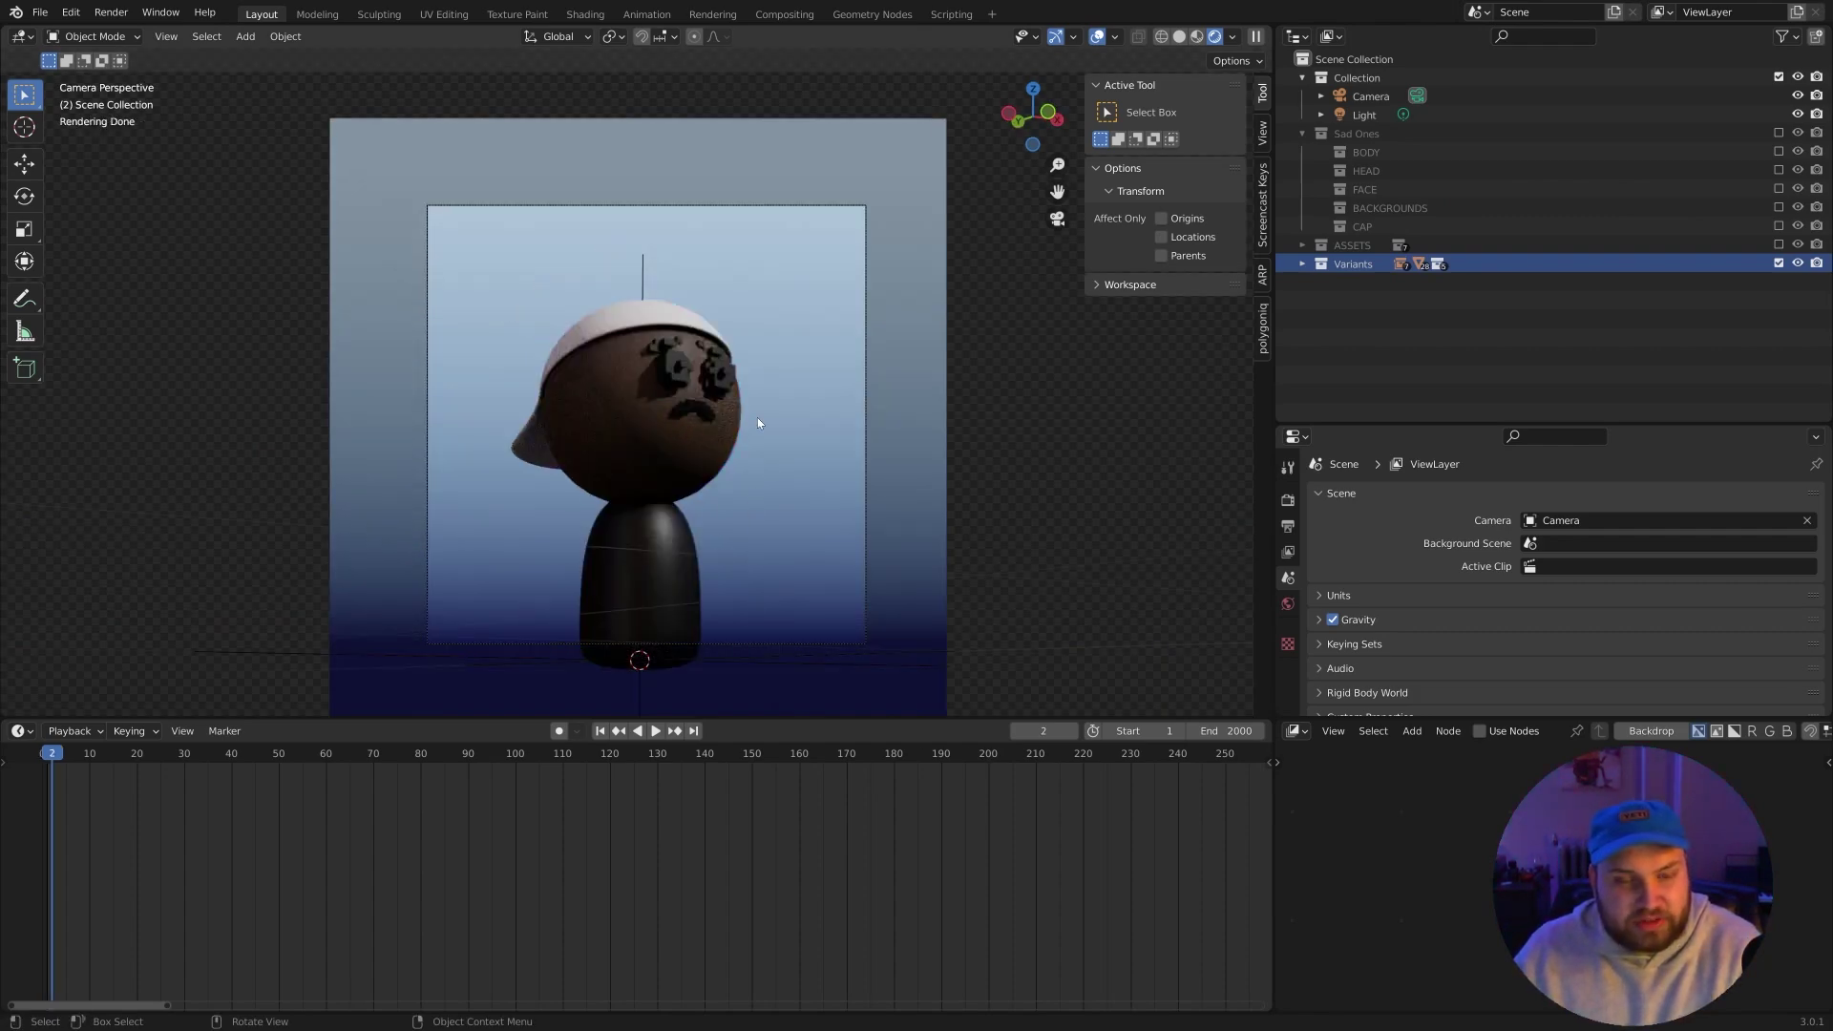
key(Right)
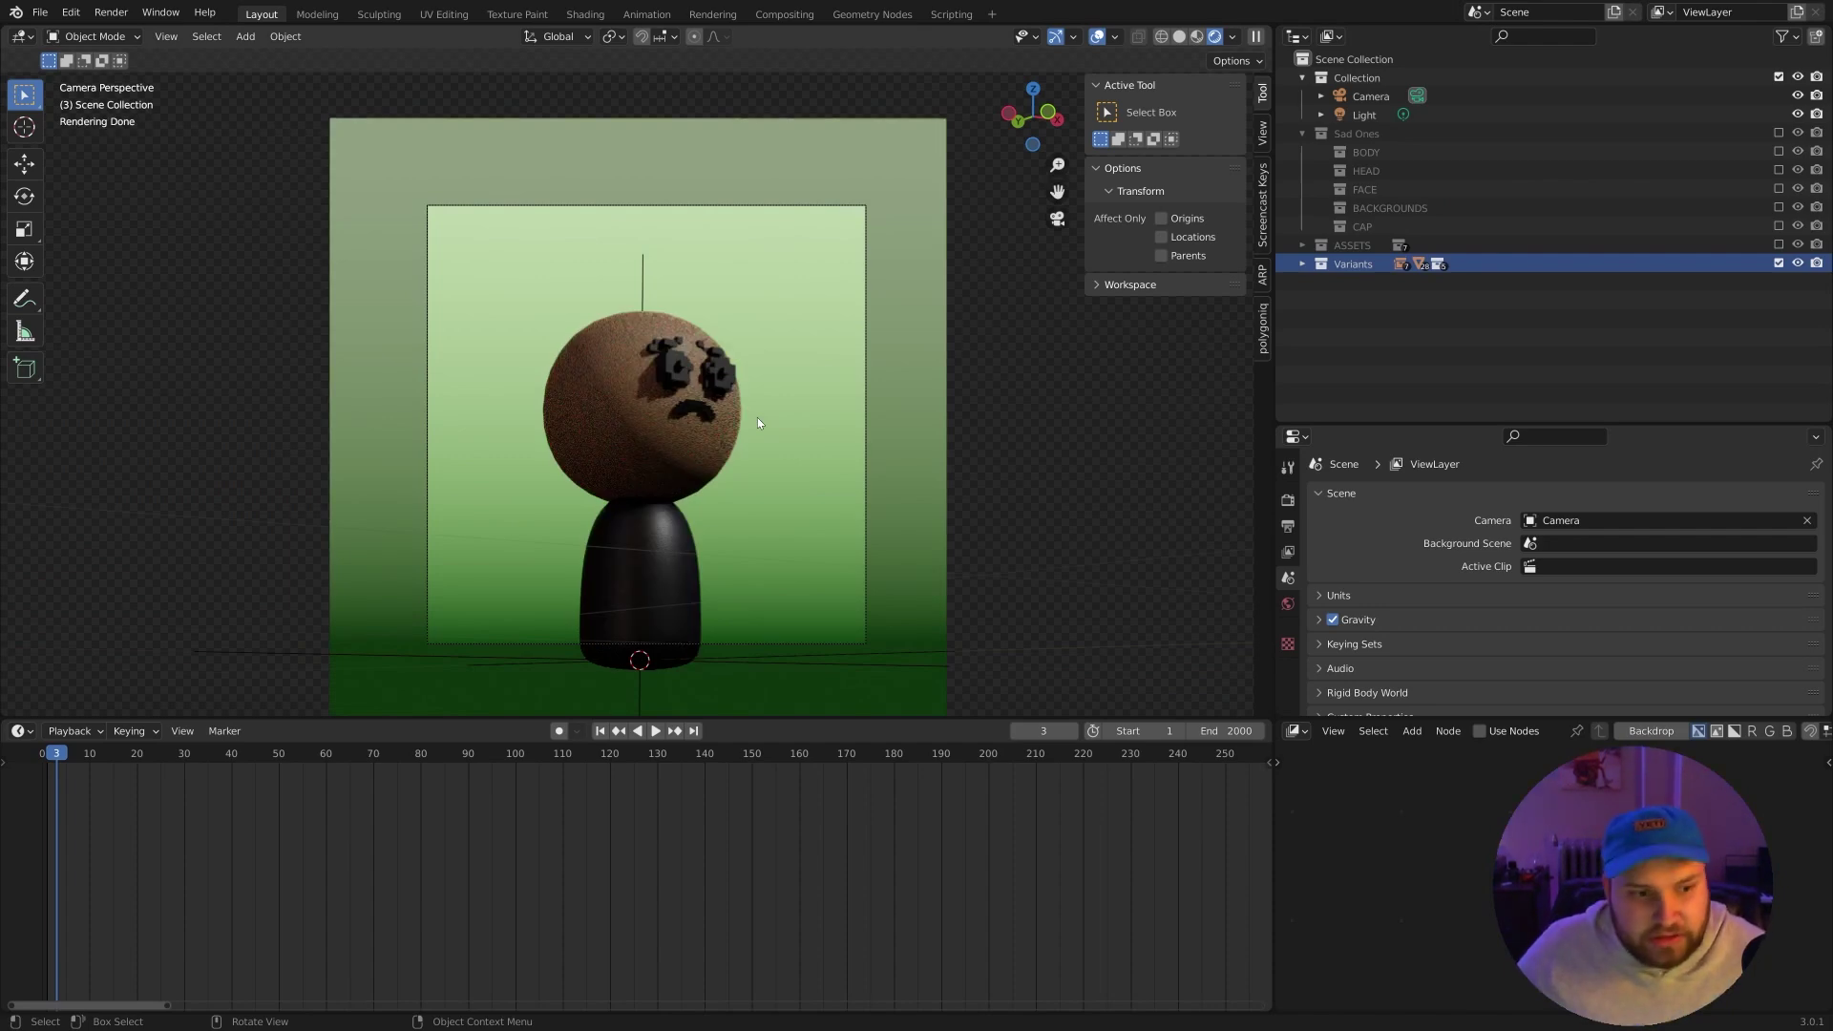
key(Right)
key(Right)
key(Right)
key(Right)
key(Right)
key(Right)
key(Right)
key(Right)
key(Right)
key(Right)
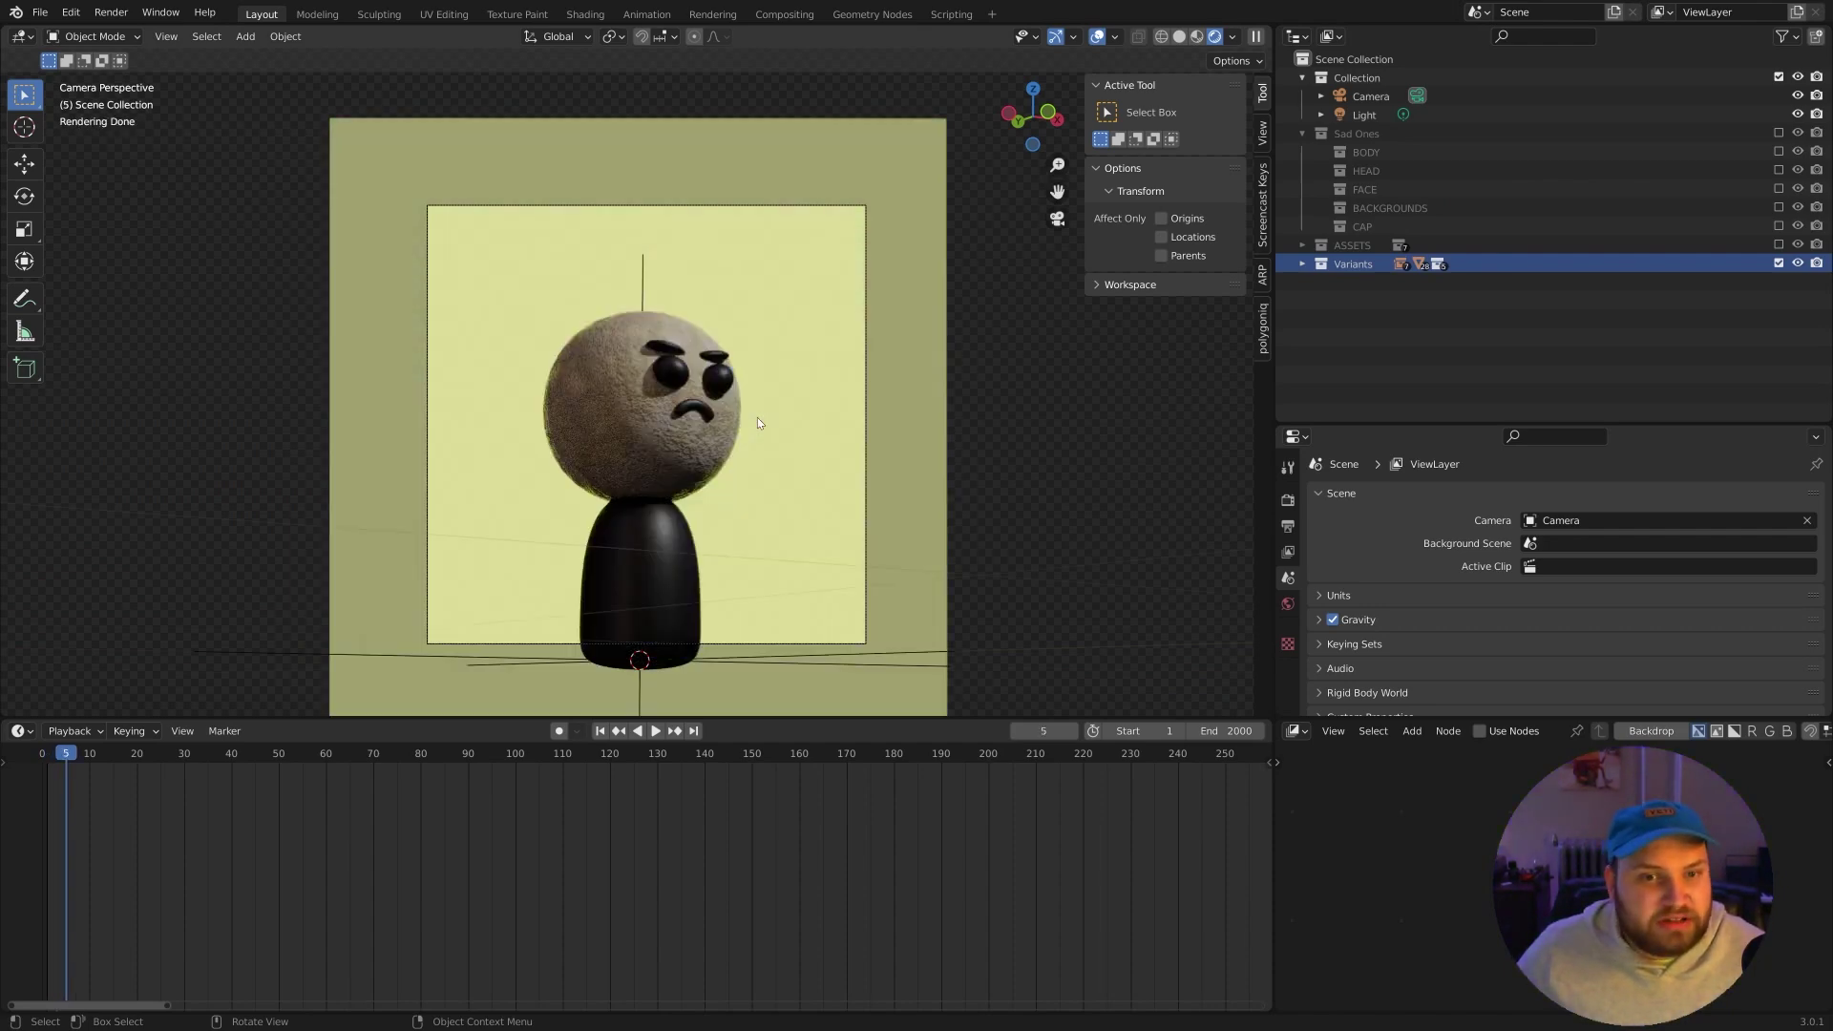
Select the frame 13 character's Waiter body and expand Variants to find Waiter Proxy.
middle_drag(758, 423, 869, 446)
click(663, 473)
scroll(680, 461, up, 5)
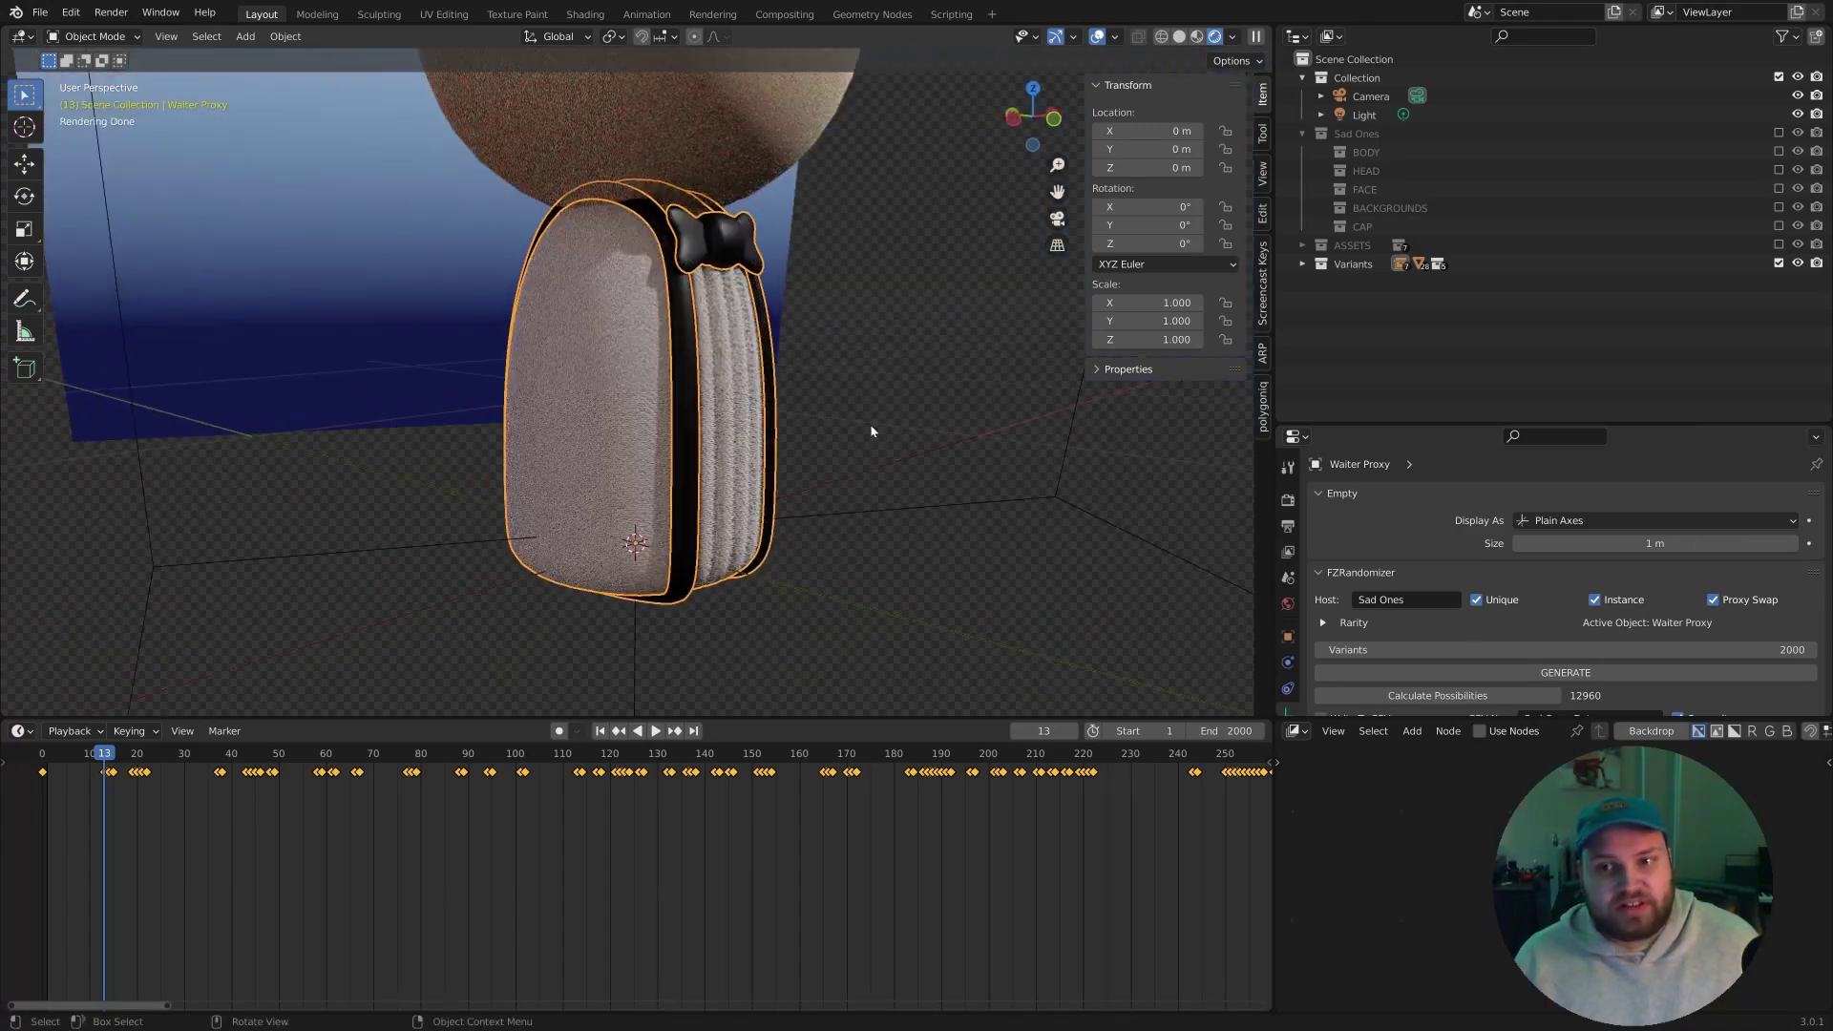
click(1302, 245)
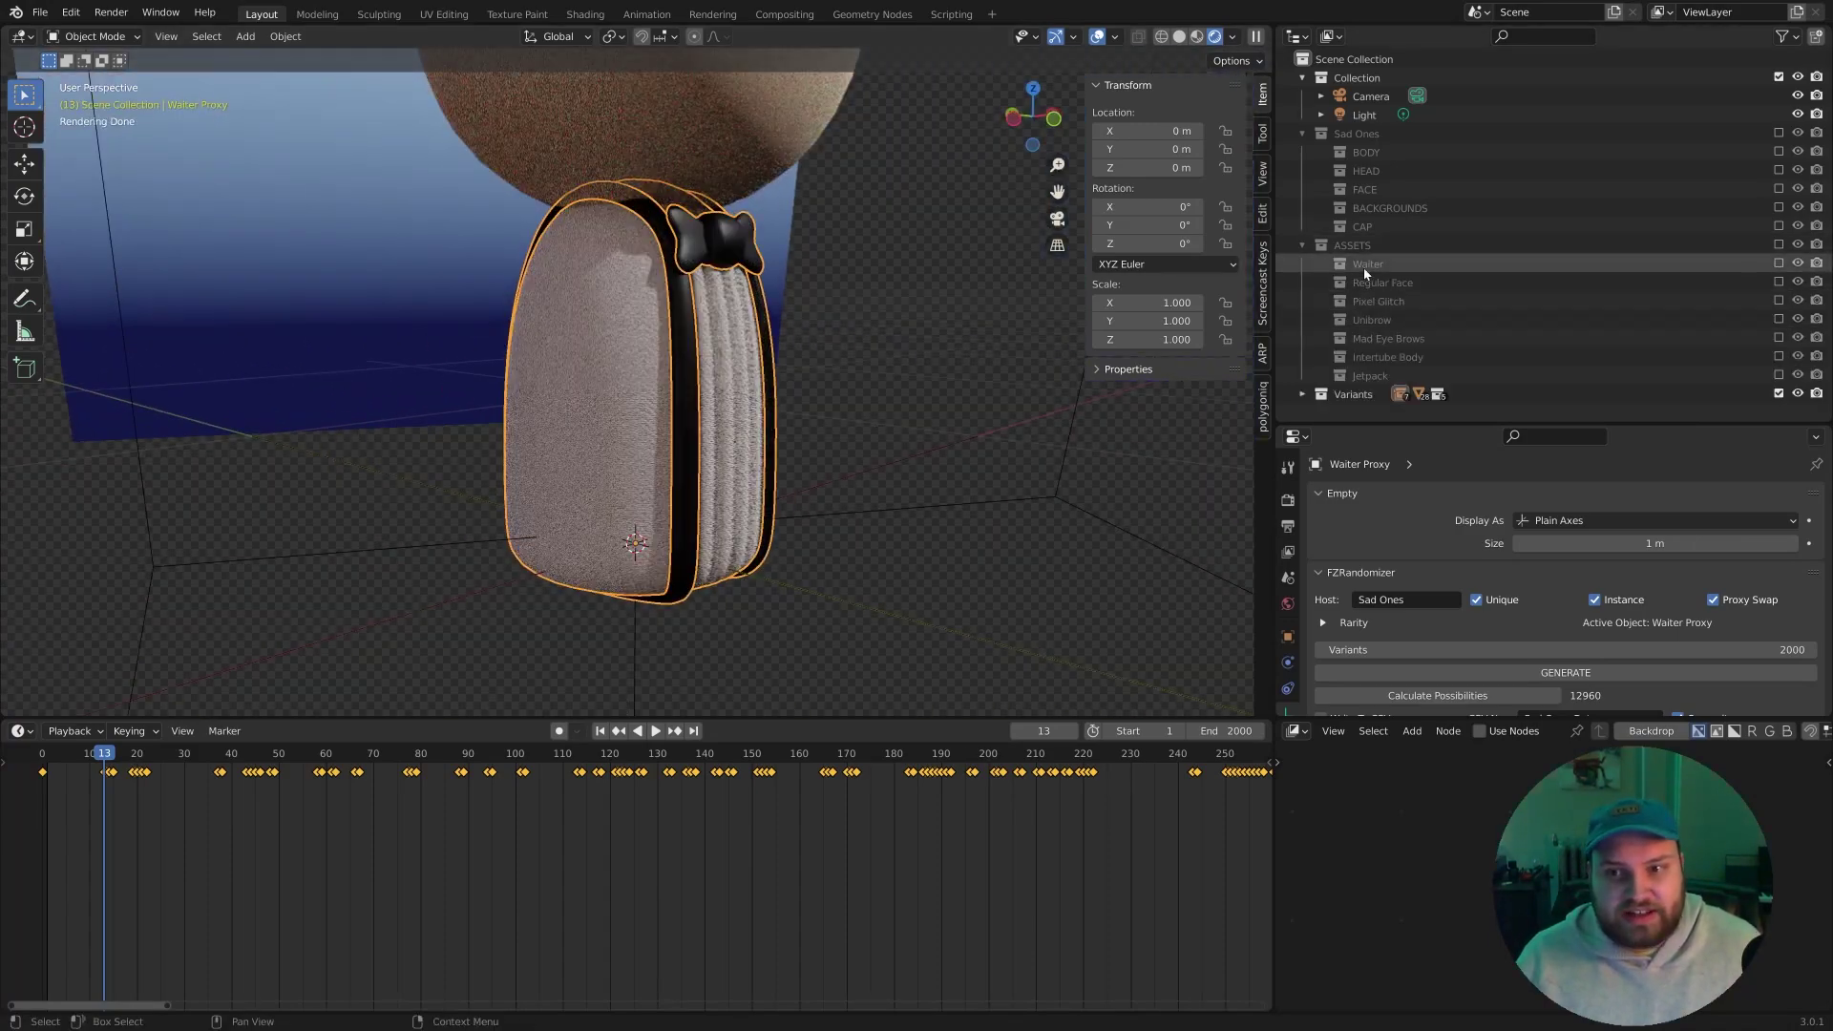
click(1303, 246)
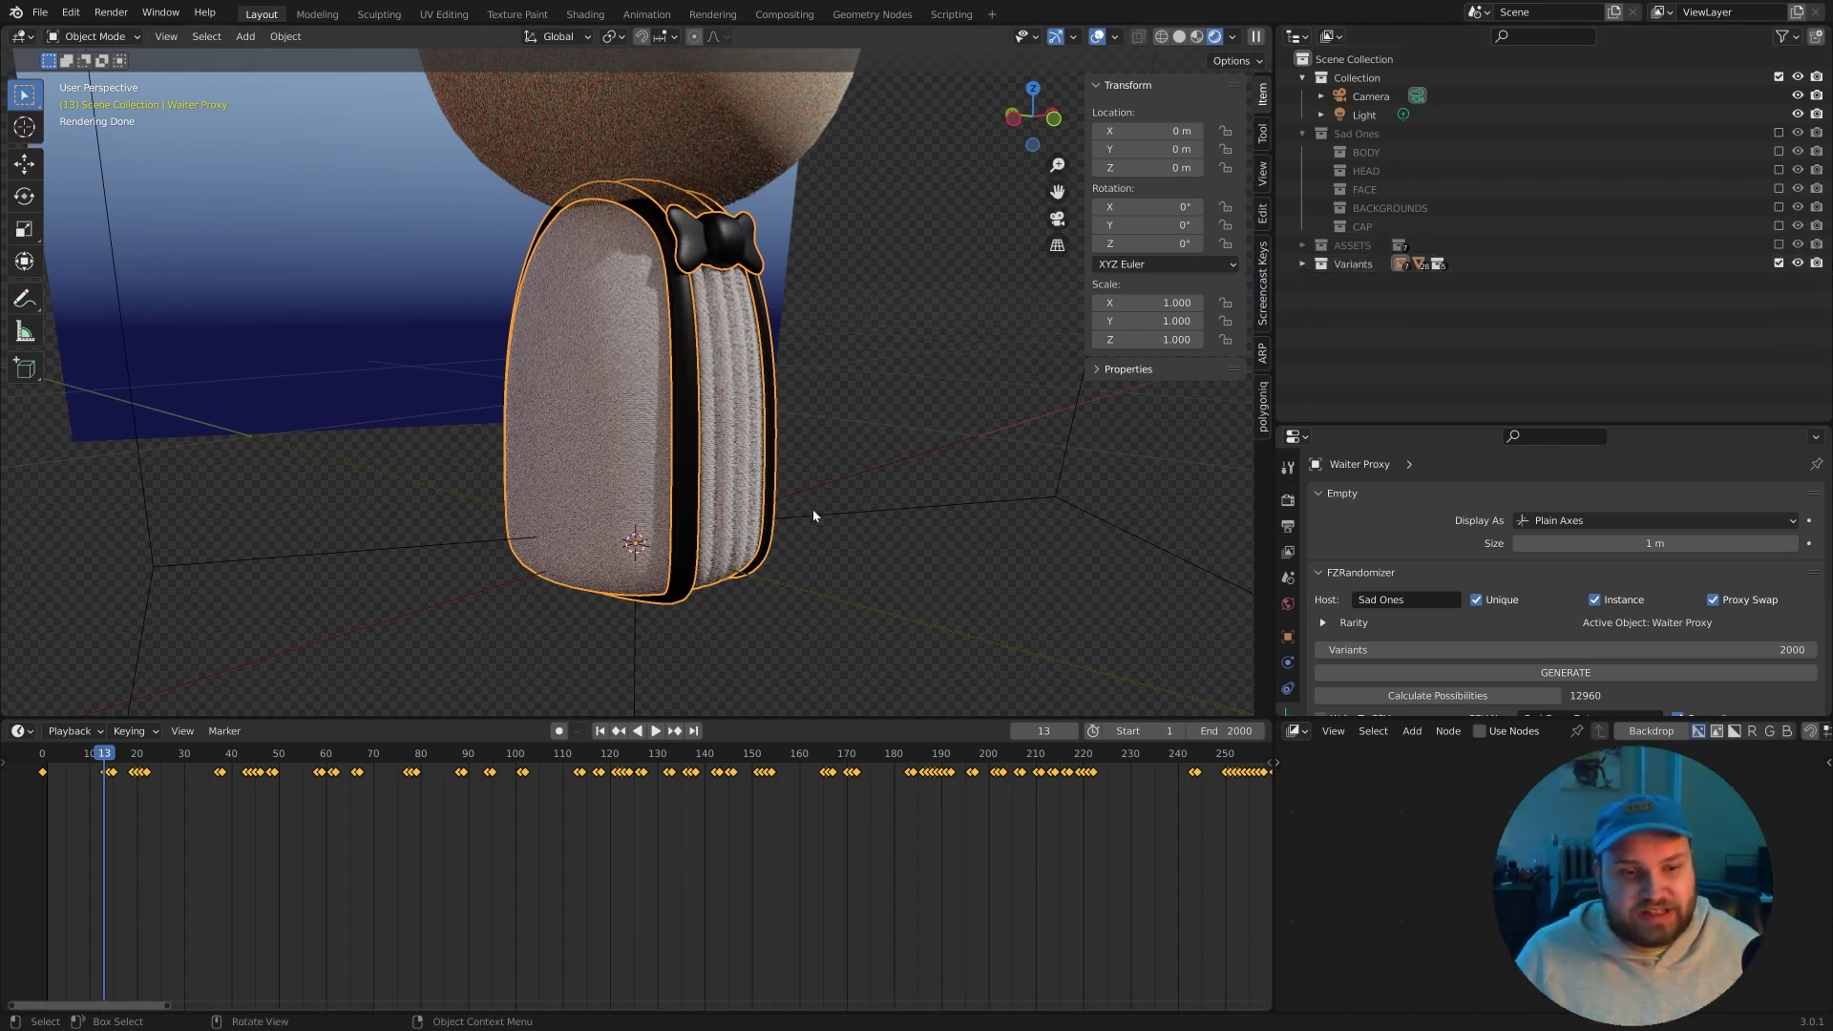
click(1299, 268)
scroll(1382, 242, down, 5)
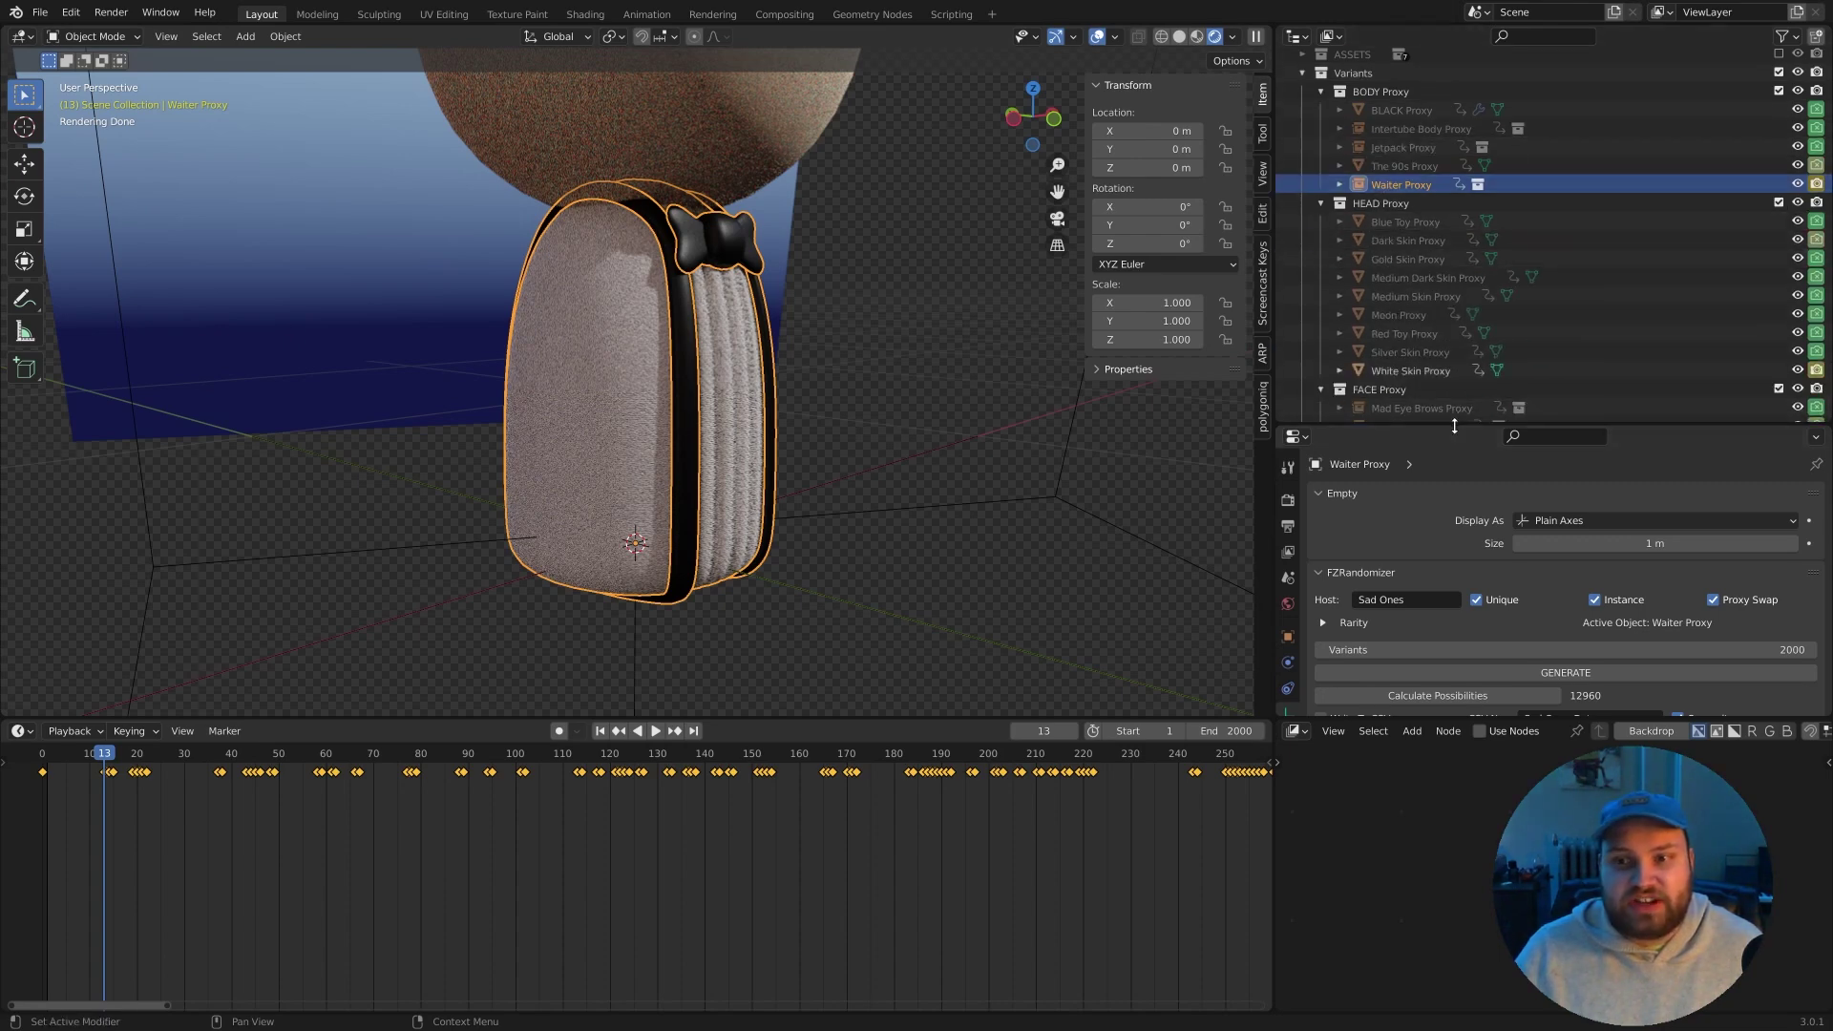
Enlarge the outliner, make BODY Proxy active, and step through variants up to frame 44.
drag(1454, 425, 1454, 627)
click(1381, 168)
key(Right)
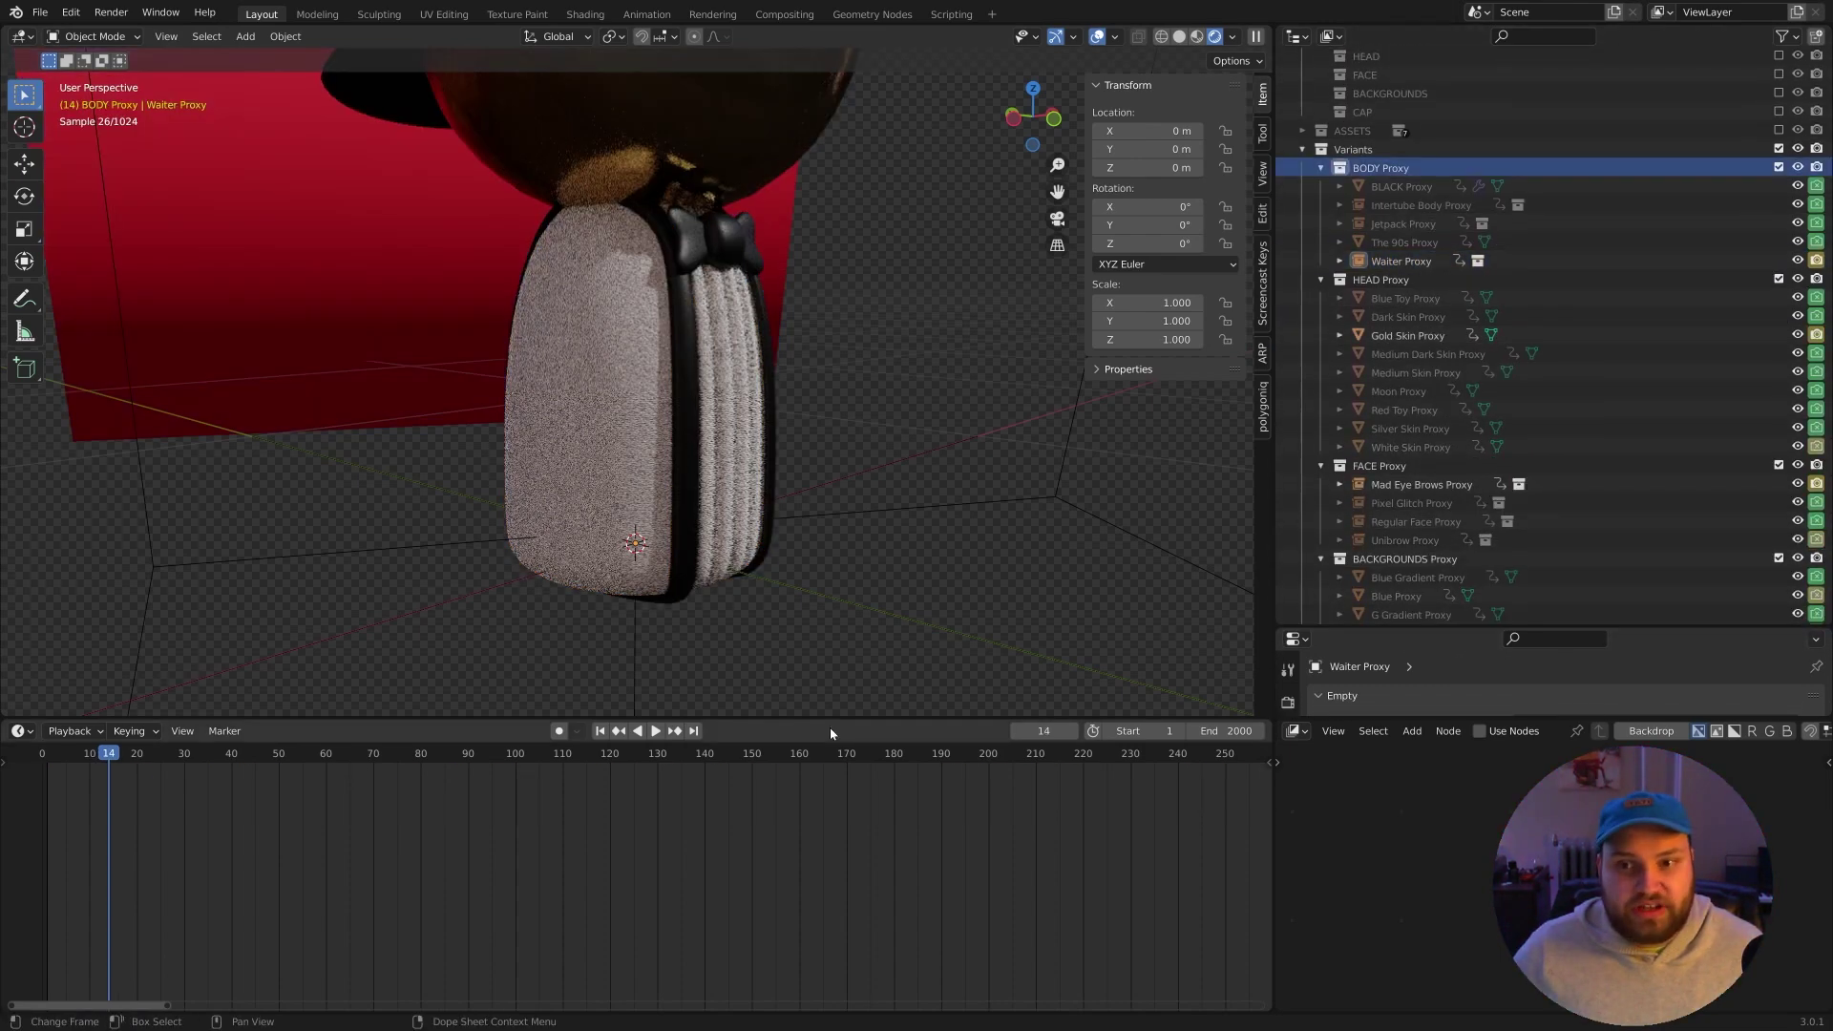
key(Right)
key(Right)
key(Right)
key(Right)
key(Right)
key(Right)
key(Right)
key(Right)
key(Right)
key(Right)
key(Right)
key(Right)
key(Right)
key(KP_0)
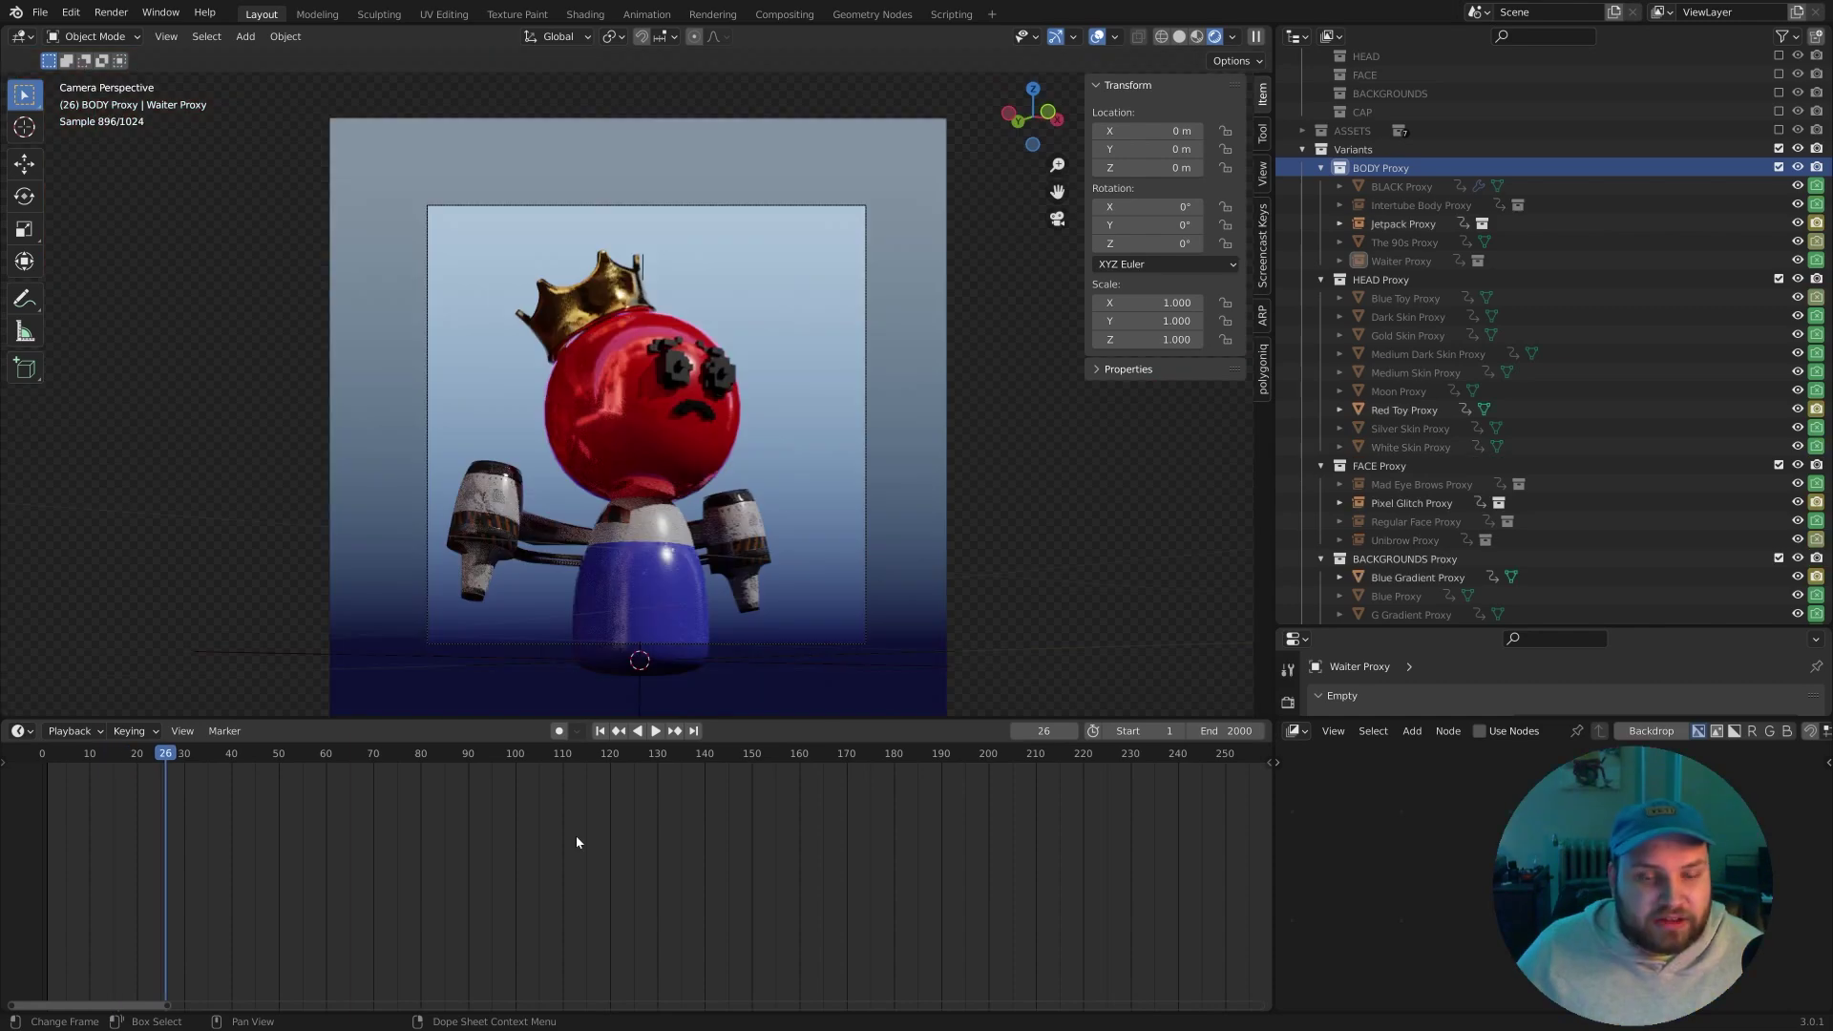
key(Right)
key(Right)
key(Right)
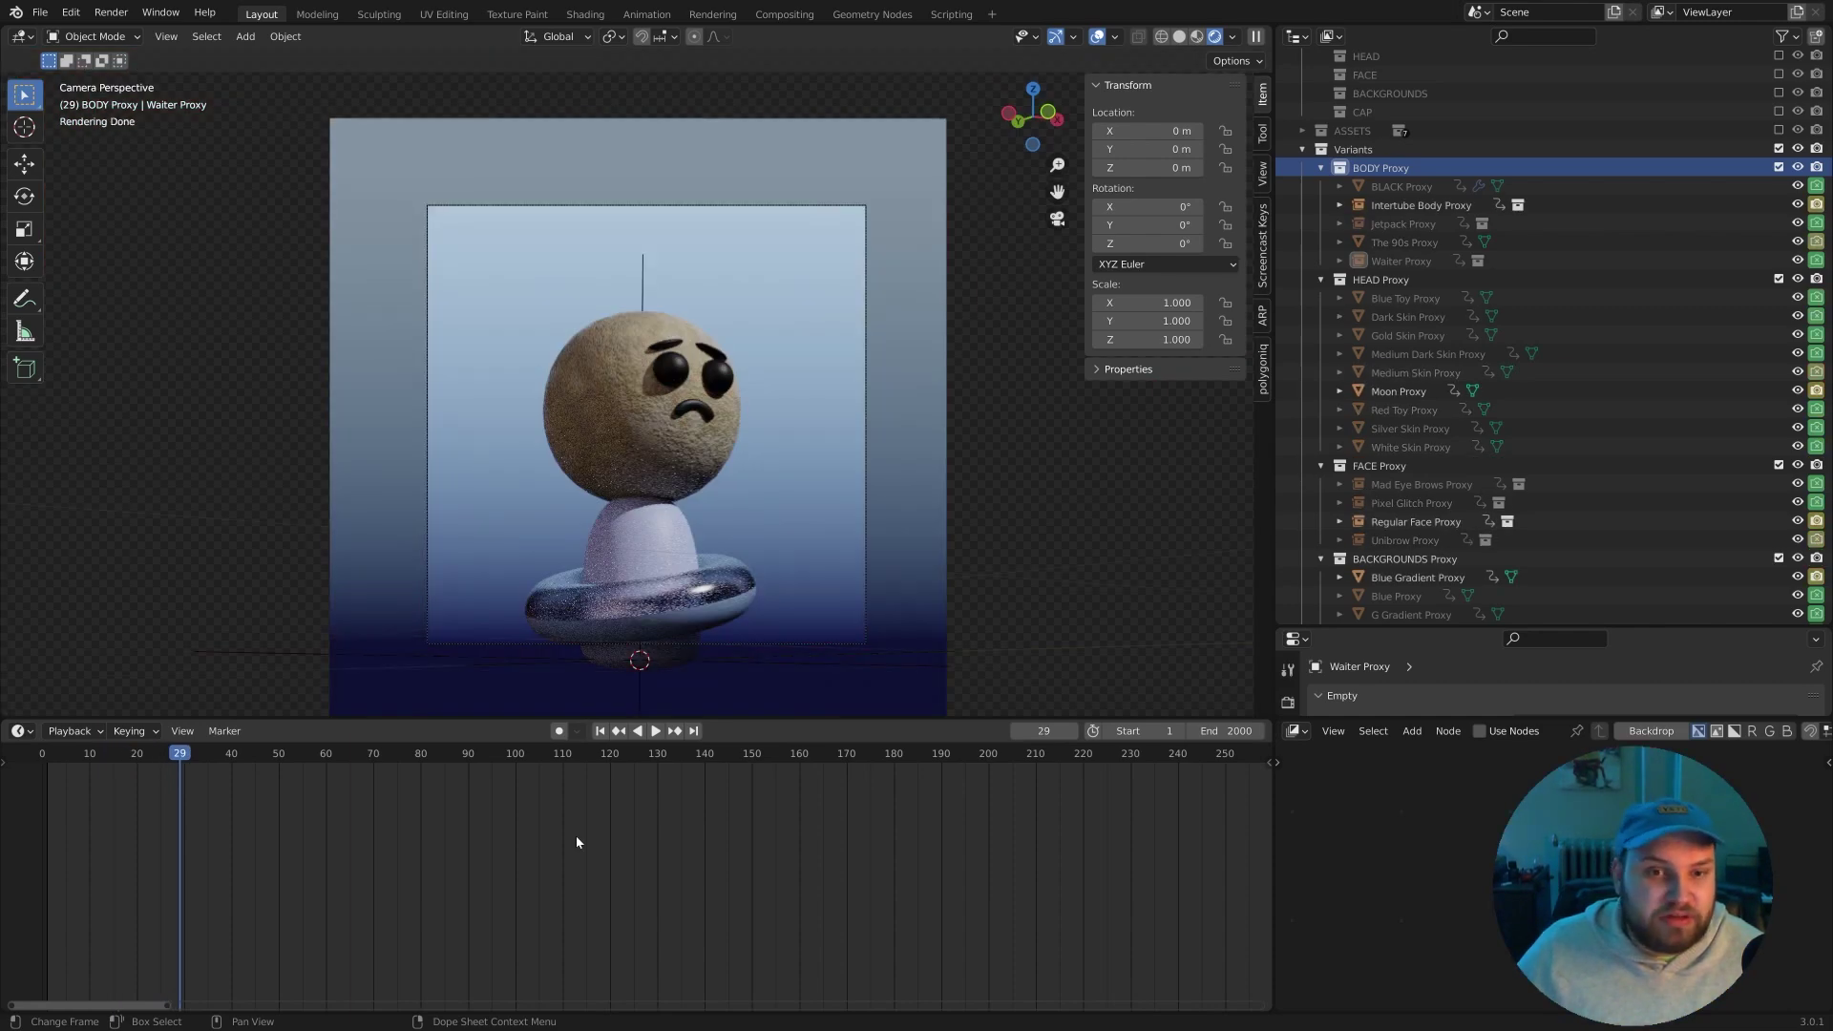
key(Right)
key(Right)
key(Right)
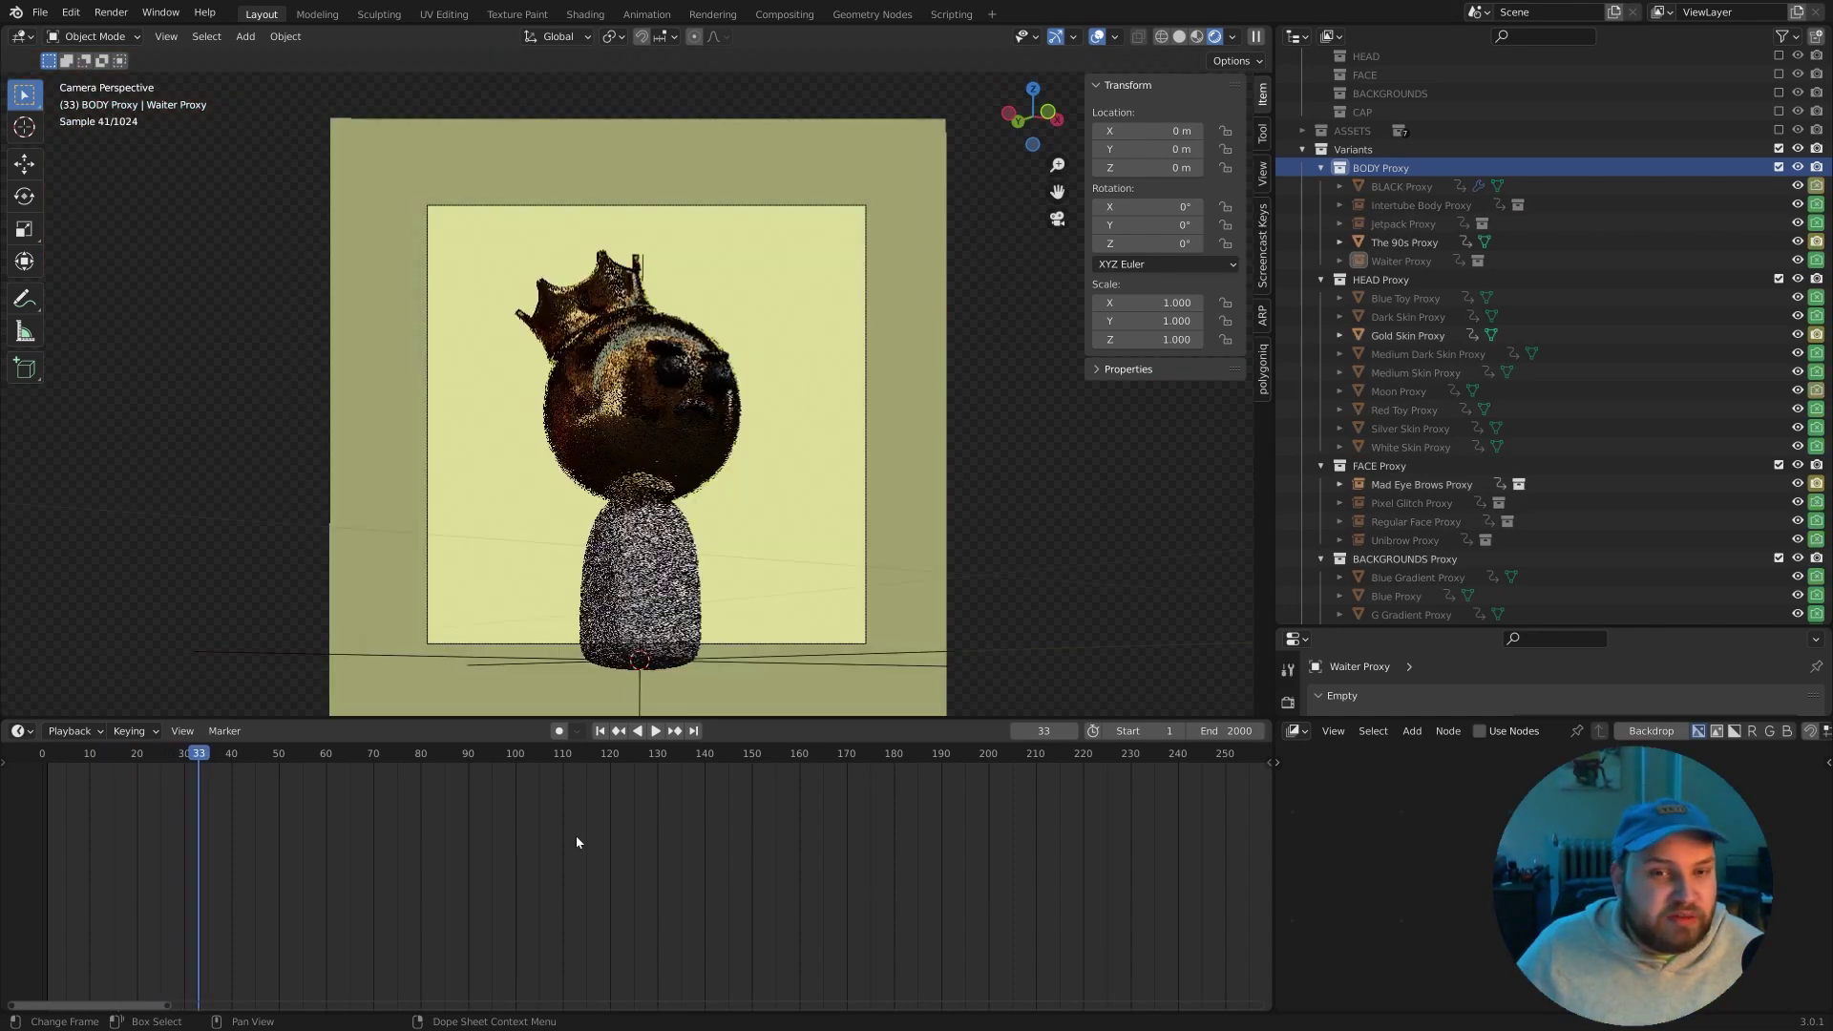
key(Right)
key(Right)
key(Right)
key(Right)
key(Right)
key(Right)
key(Right)
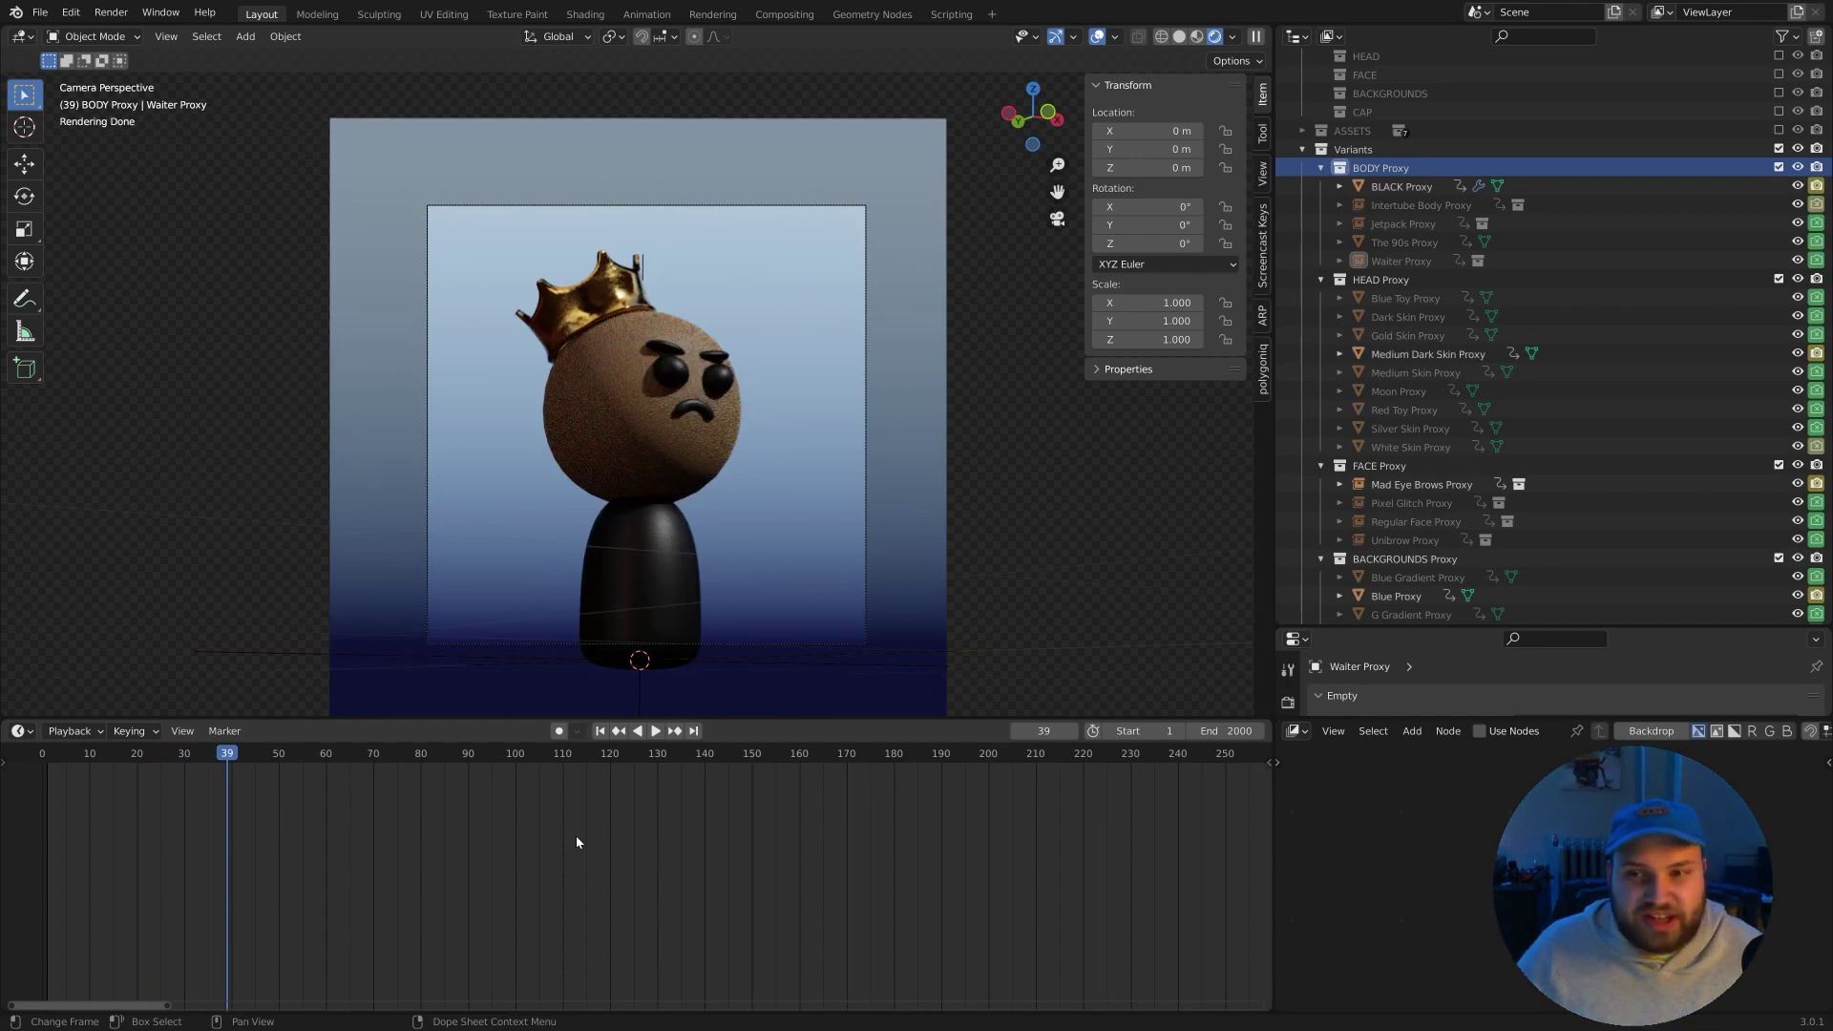
key(Right)
key(Right)
key(Right)
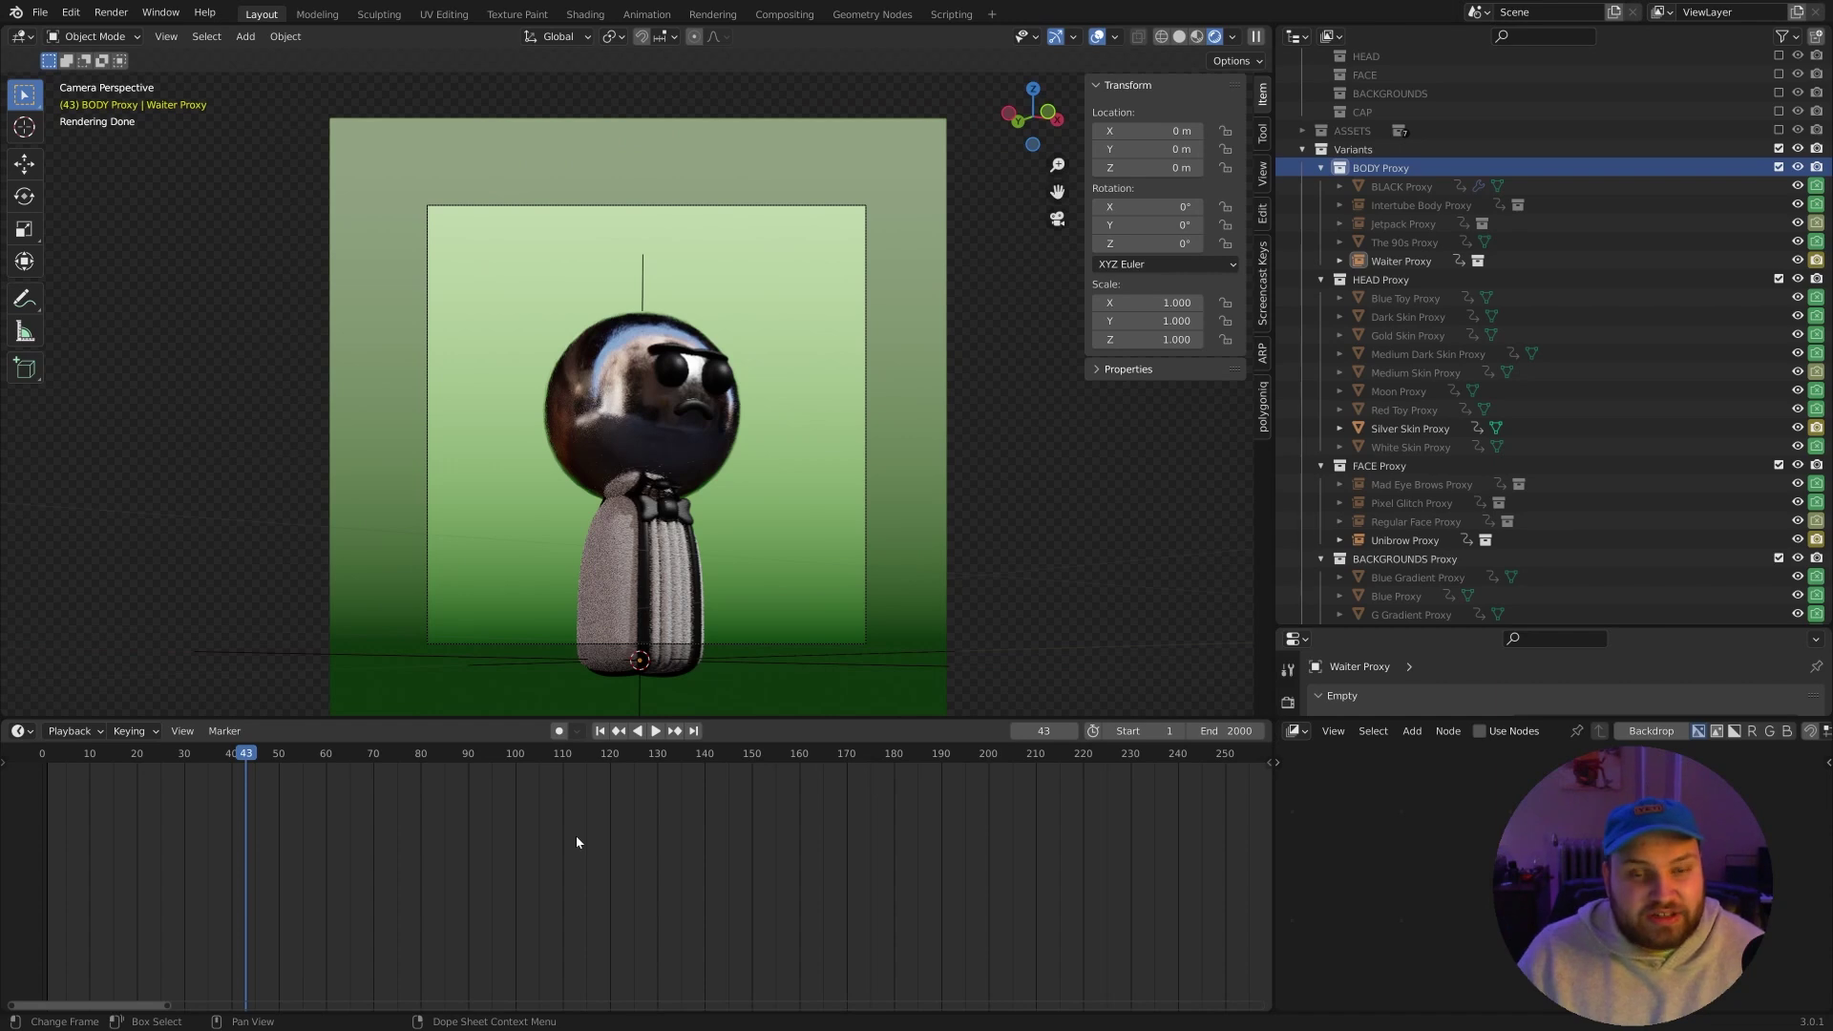
key(Right)
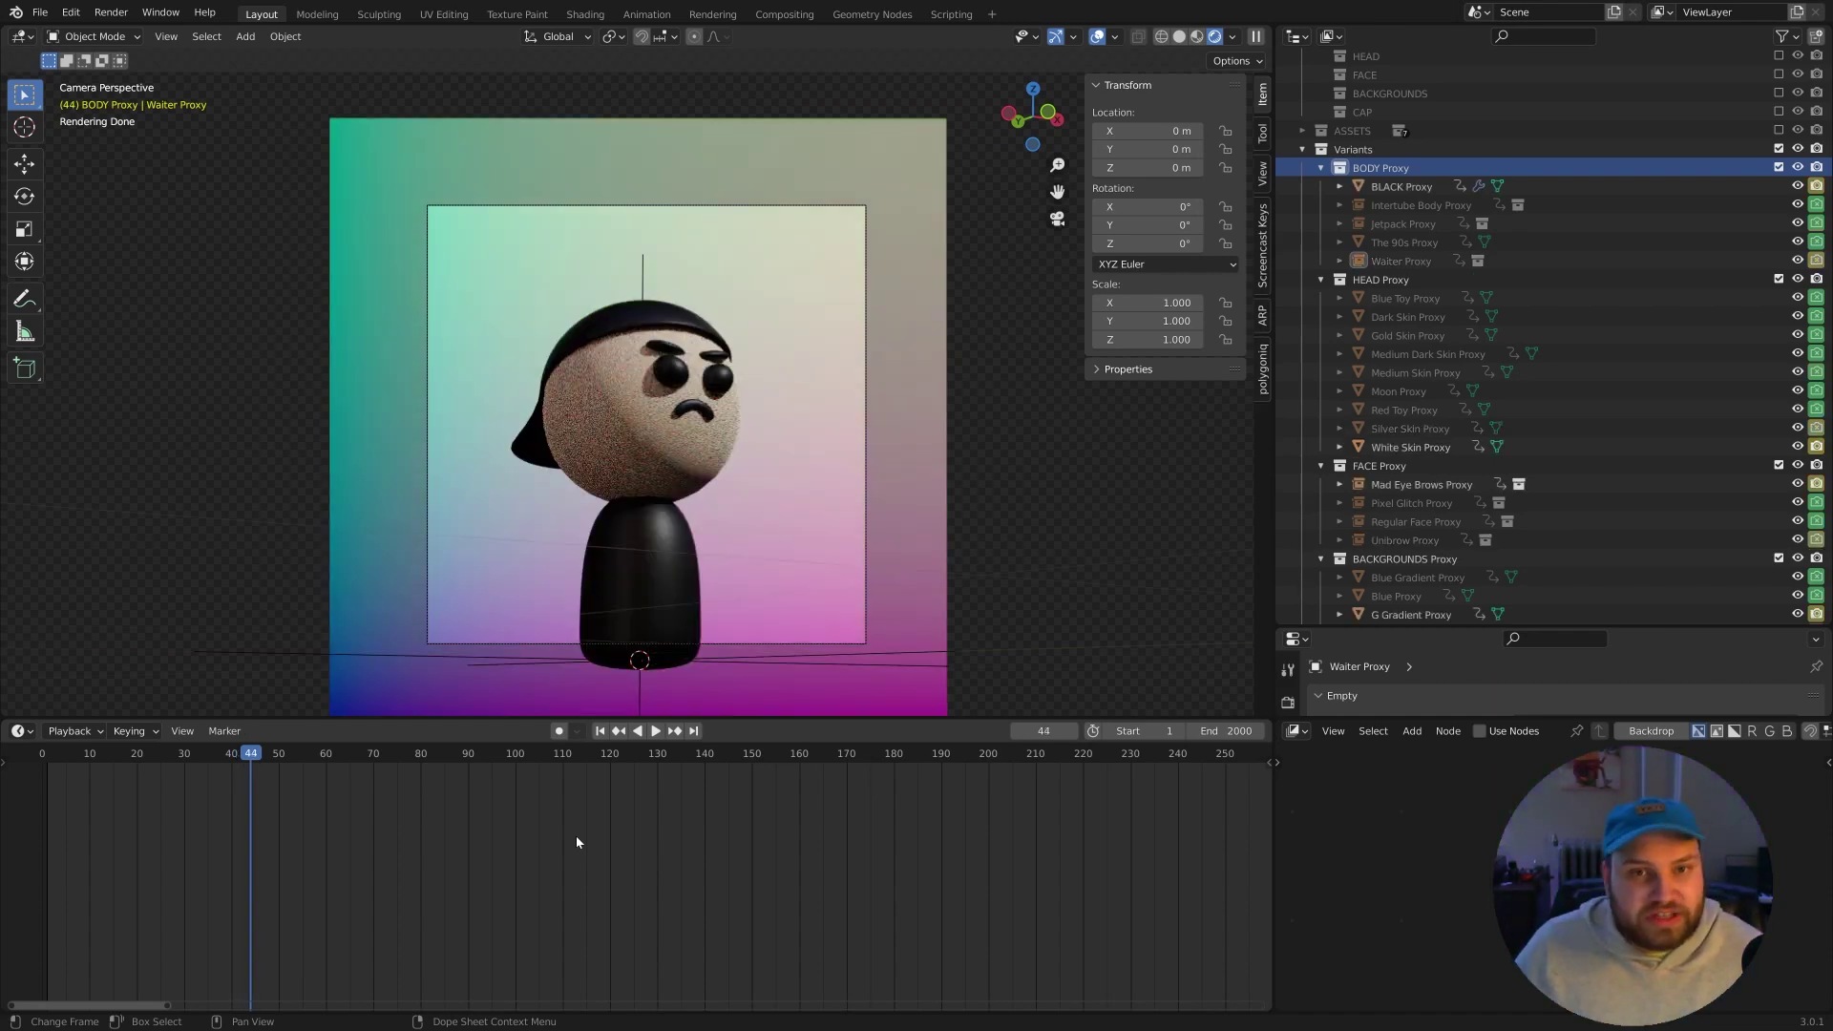
Go back to the frame 43 waiter variant and zoom in on its bow tie.
key(Left)
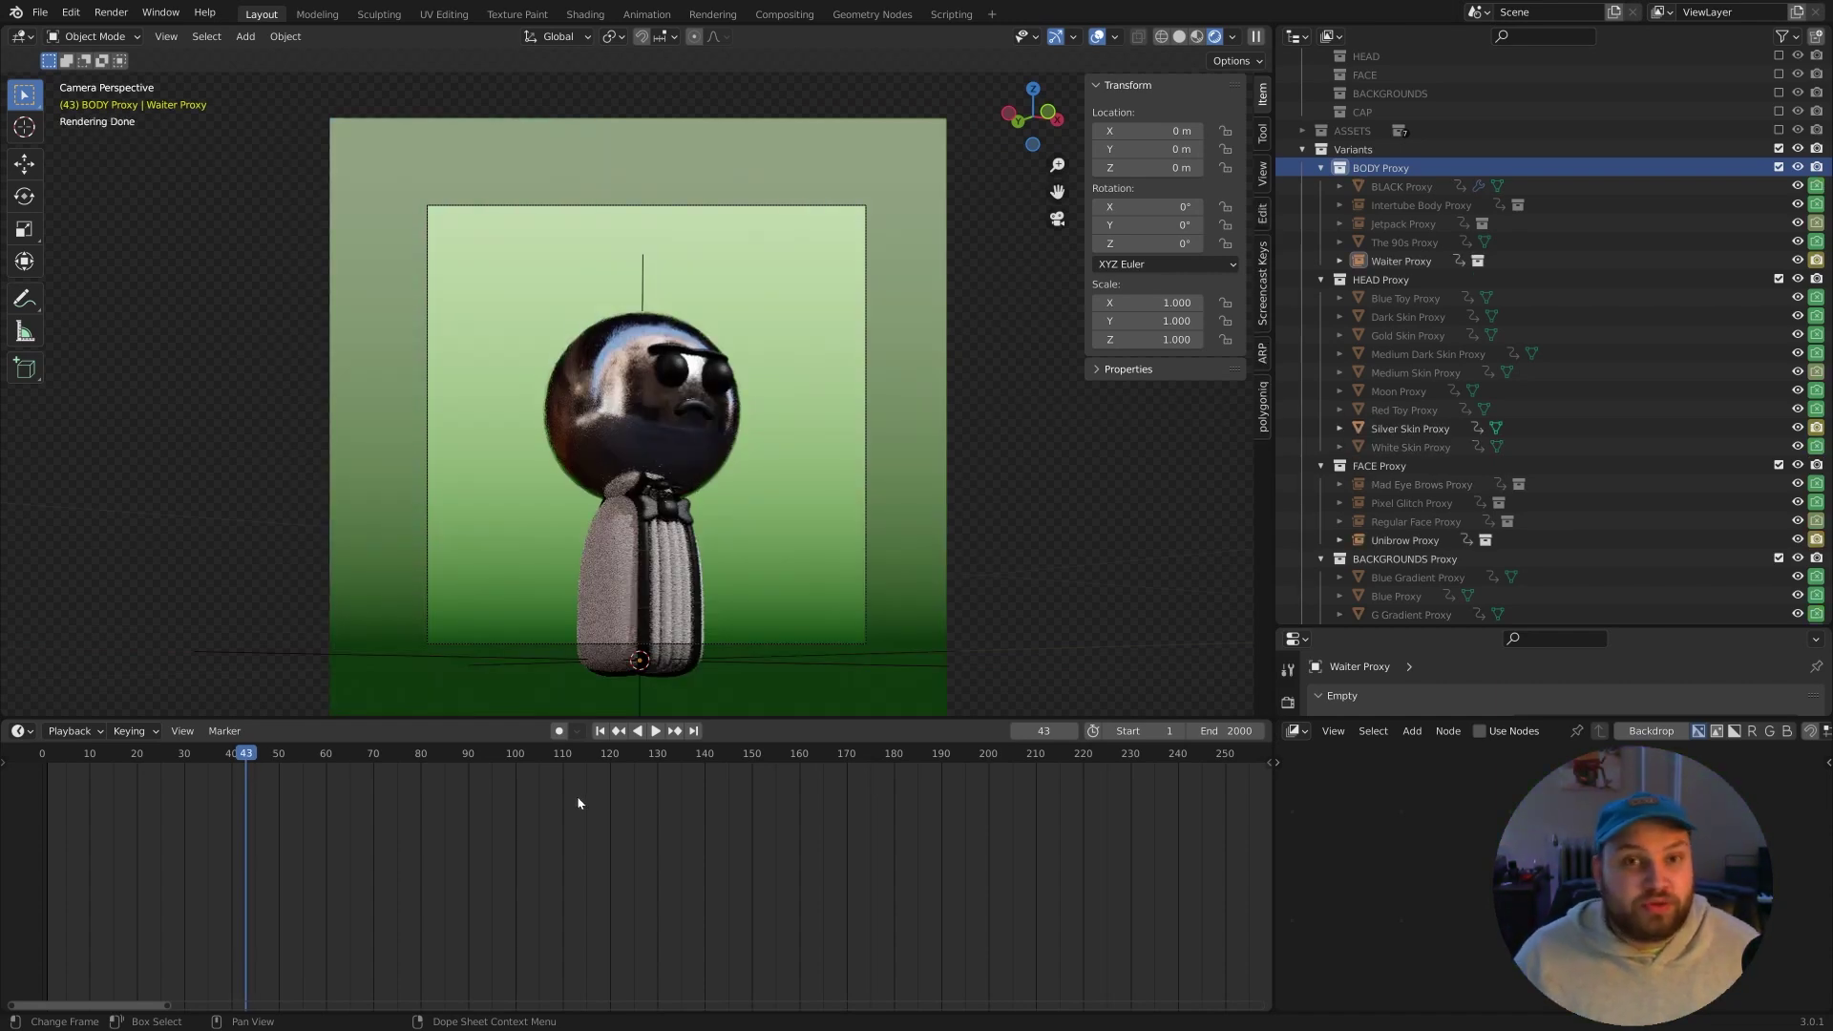
scroll(712, 539, up, 5)
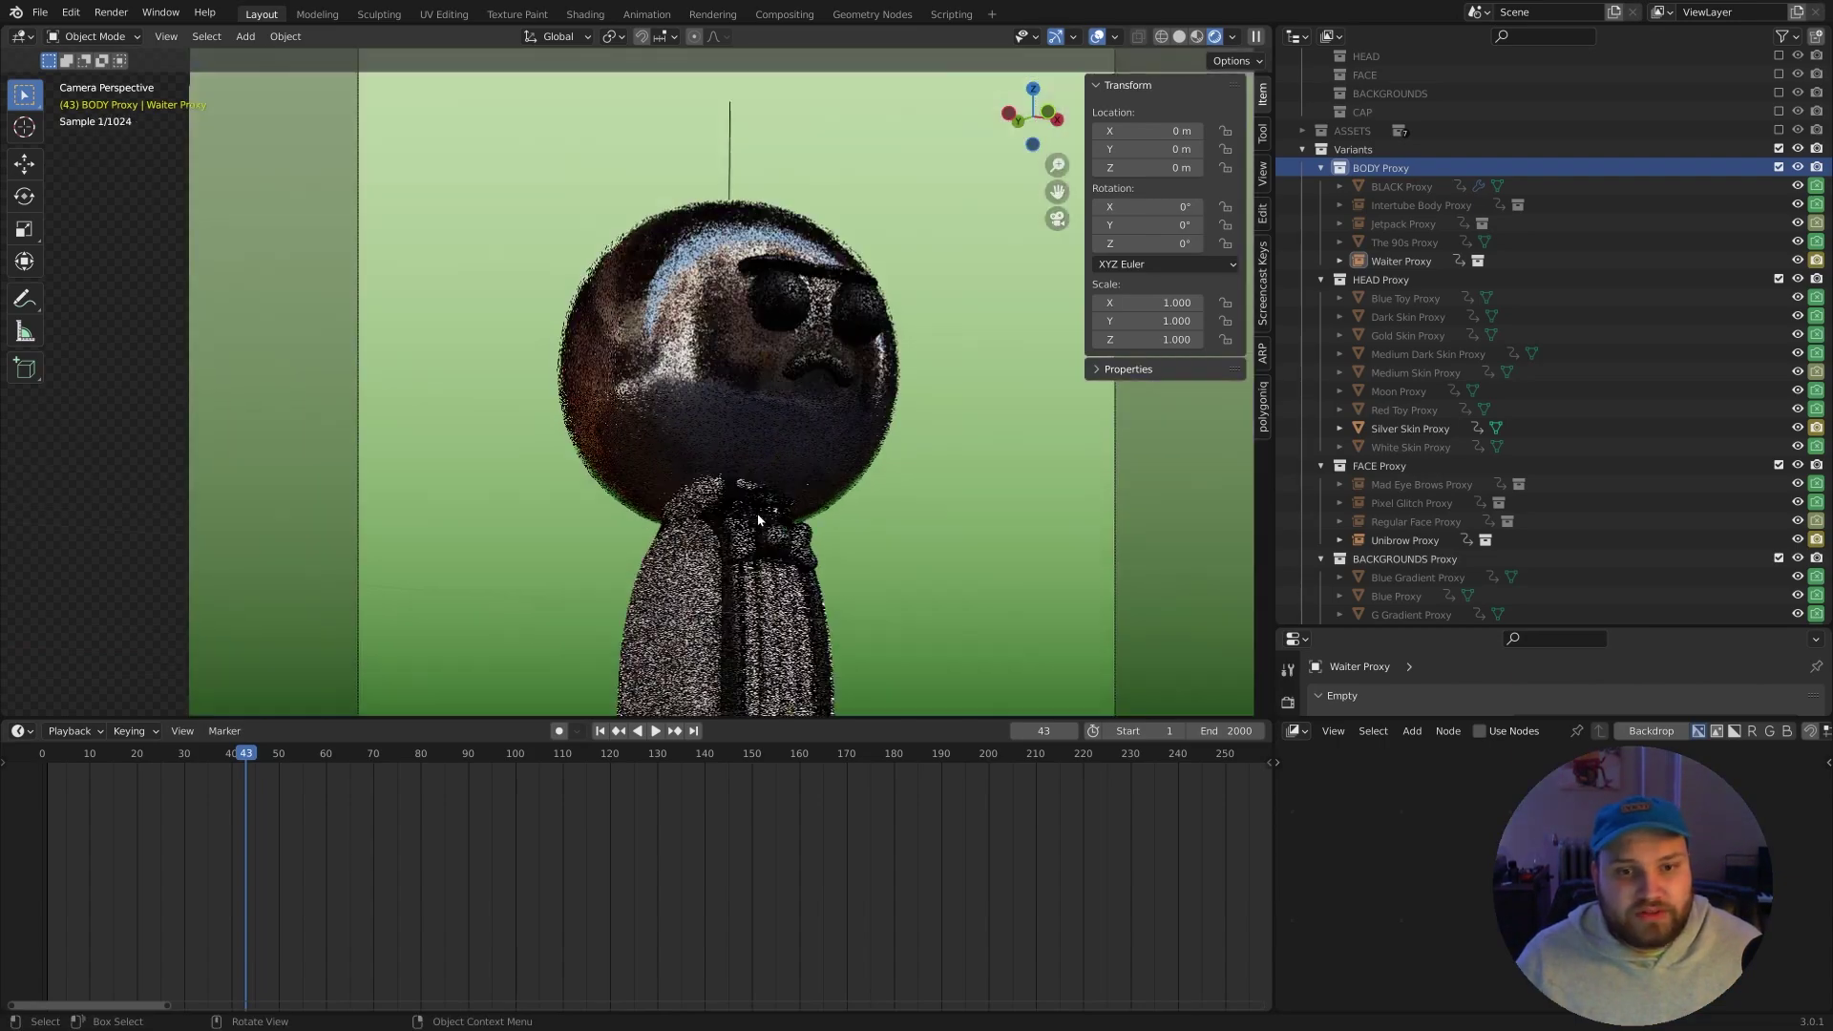
scroll(749, 461, up, 4)
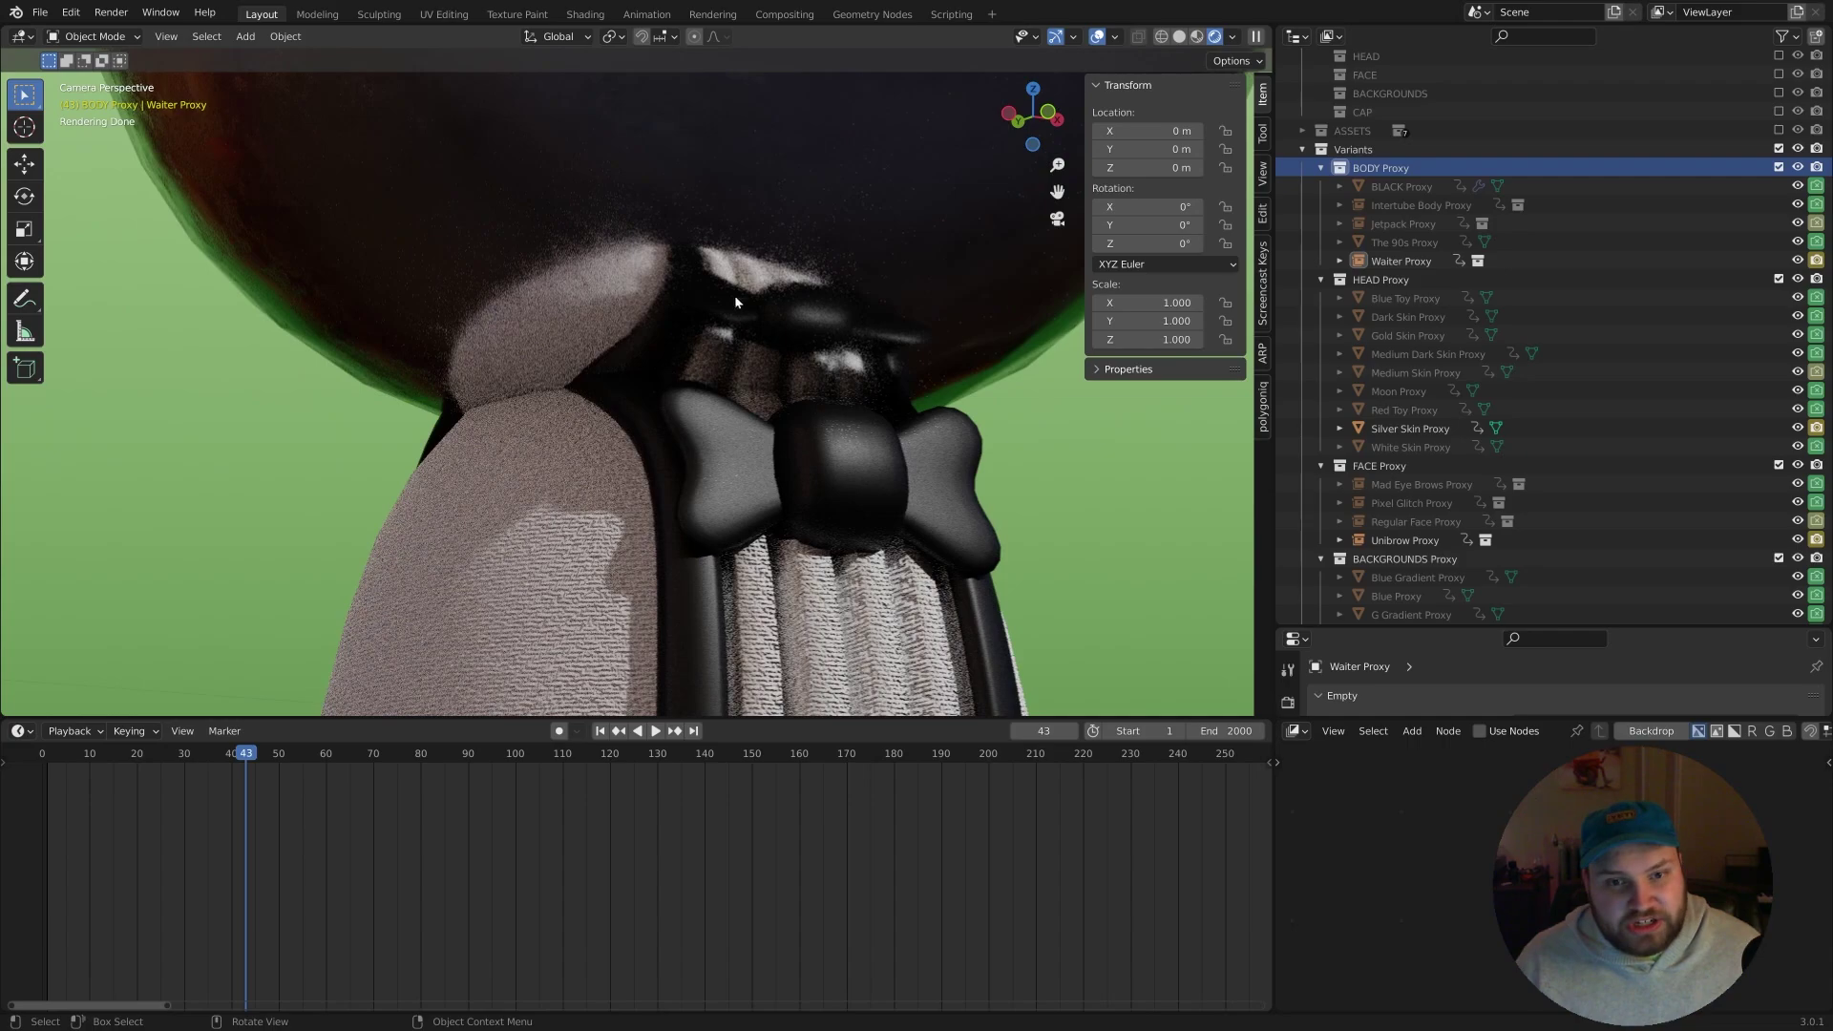
scroll(734, 322, down, 6)
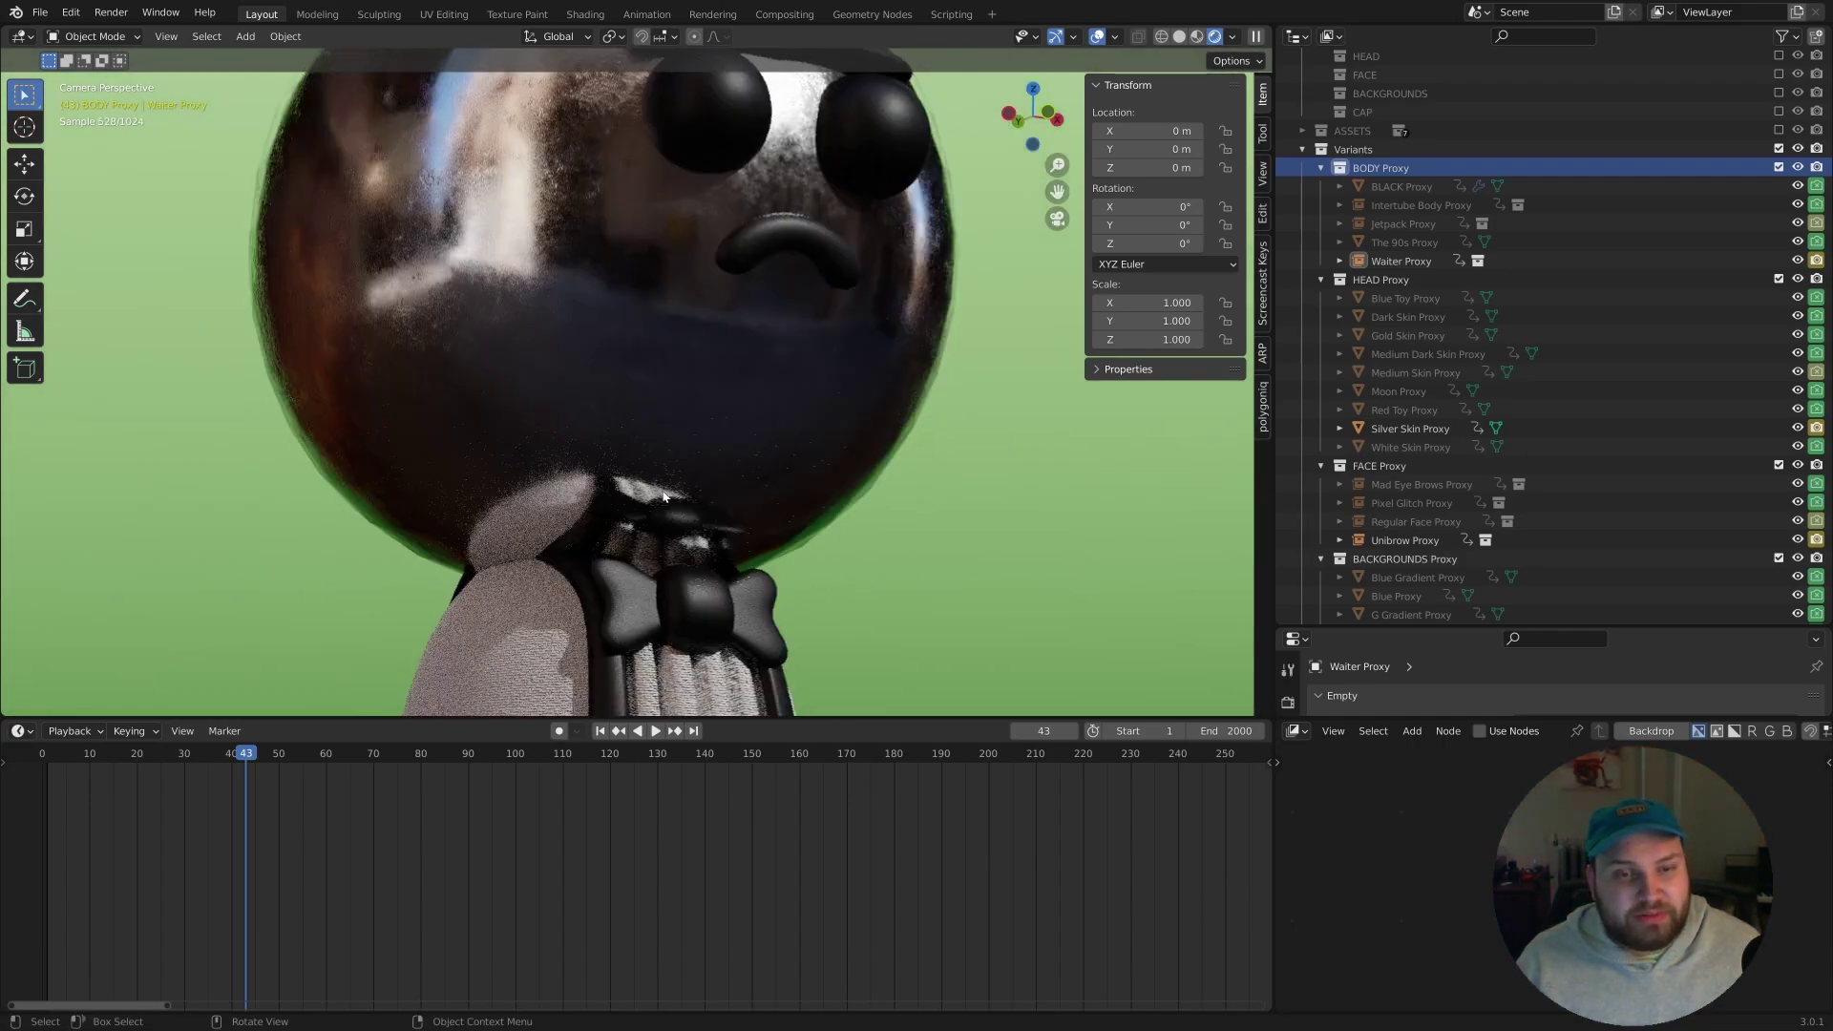
scroll(597, 430, down, 4)
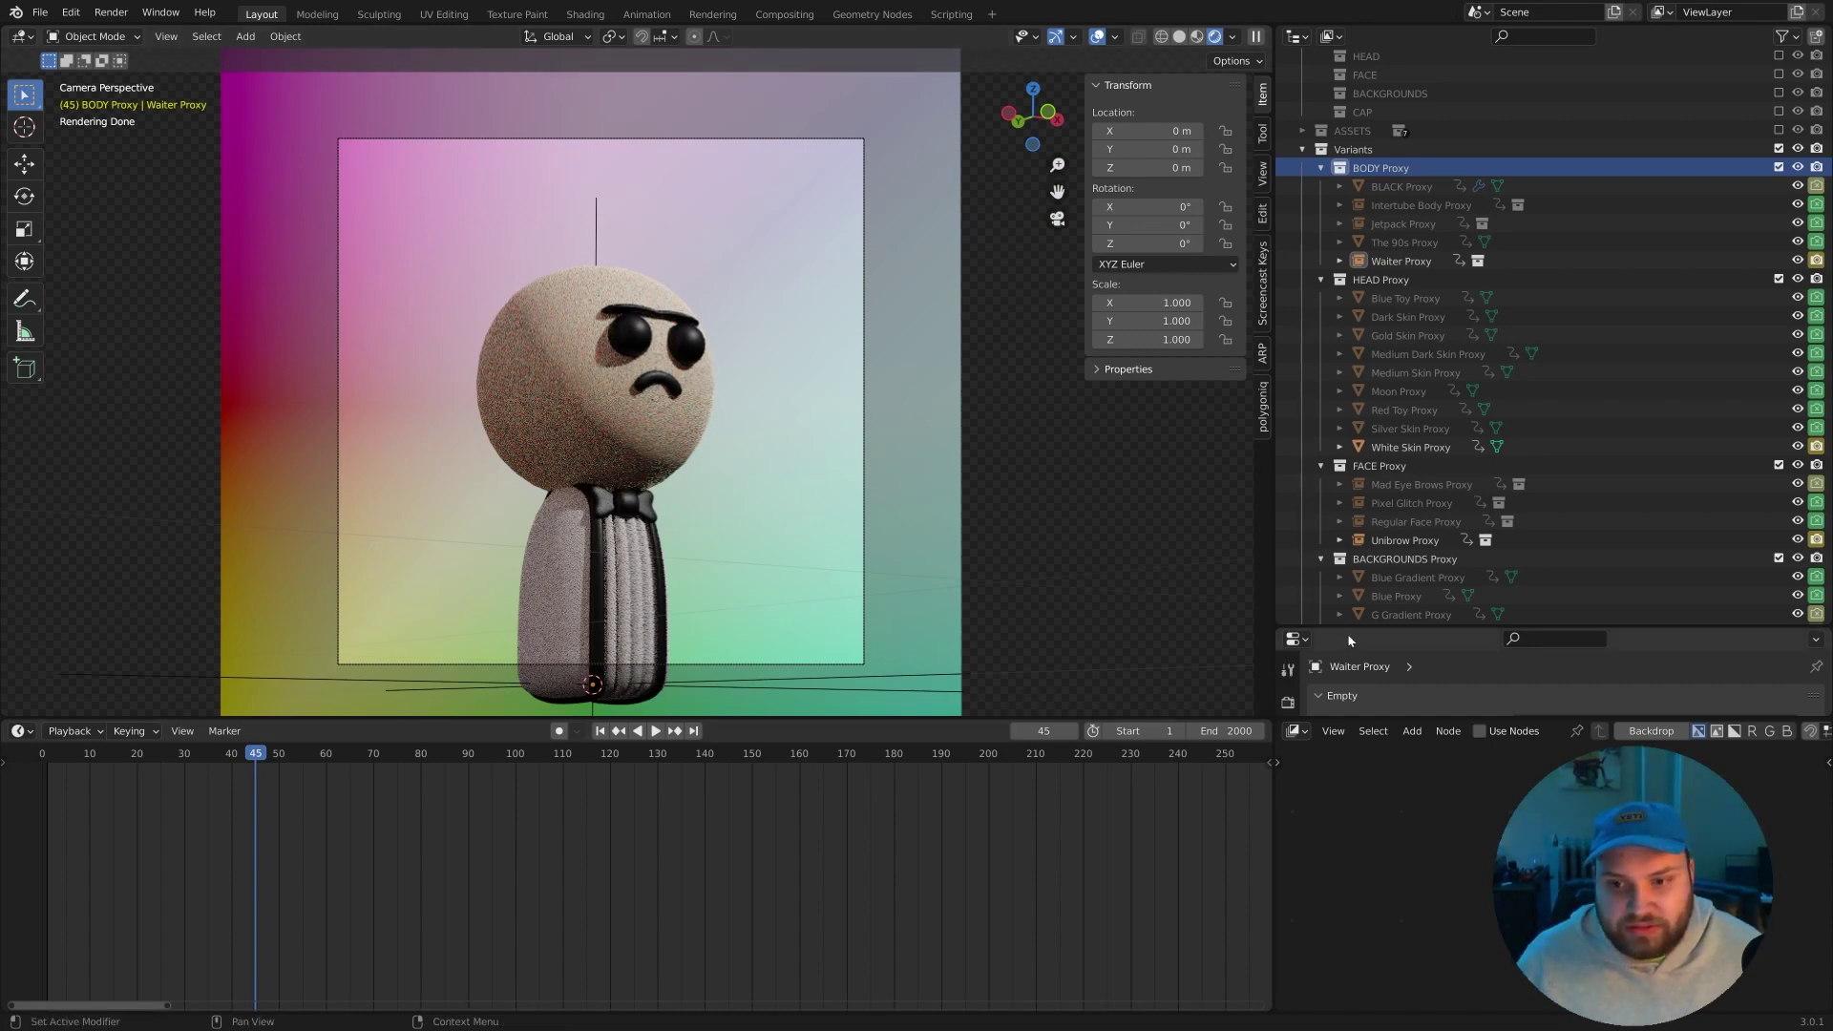
Check the 1–2000 frame range and PNG output settings, then return to FZRandomizer.
drag(1350, 629, 1398, 236)
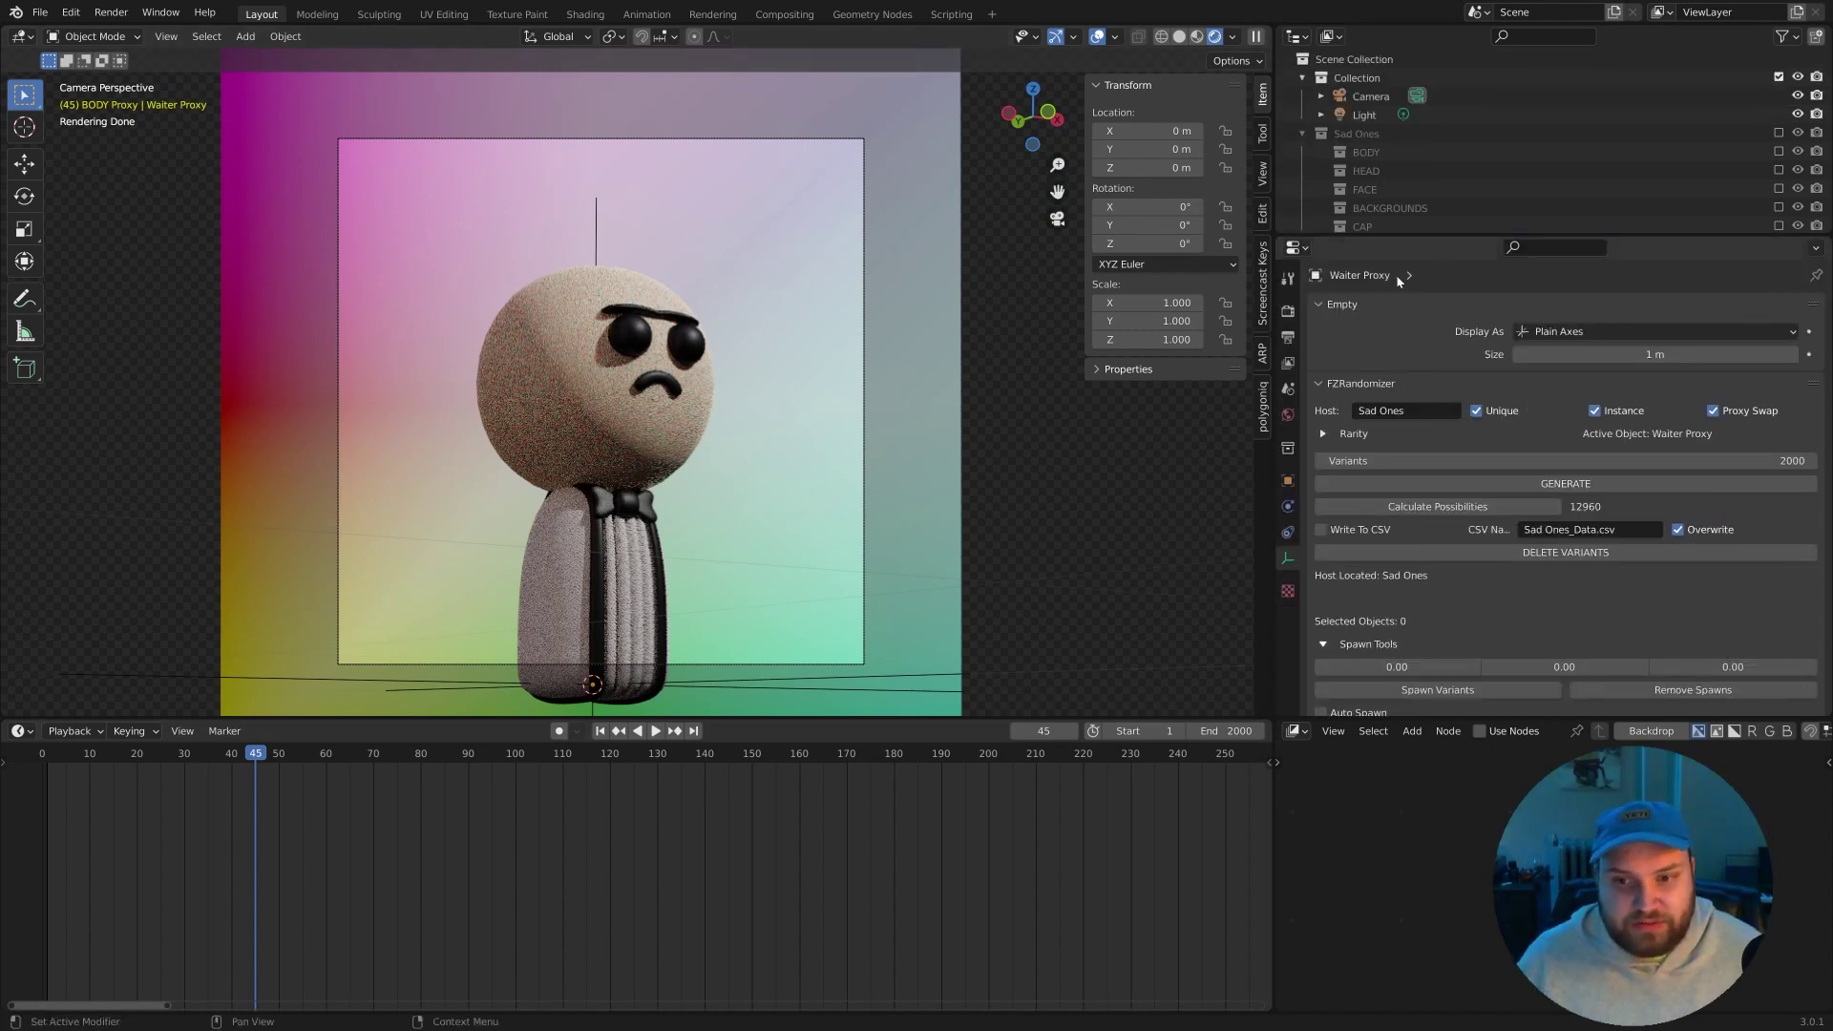
click(1288, 338)
scroll(1393, 535, down, 3)
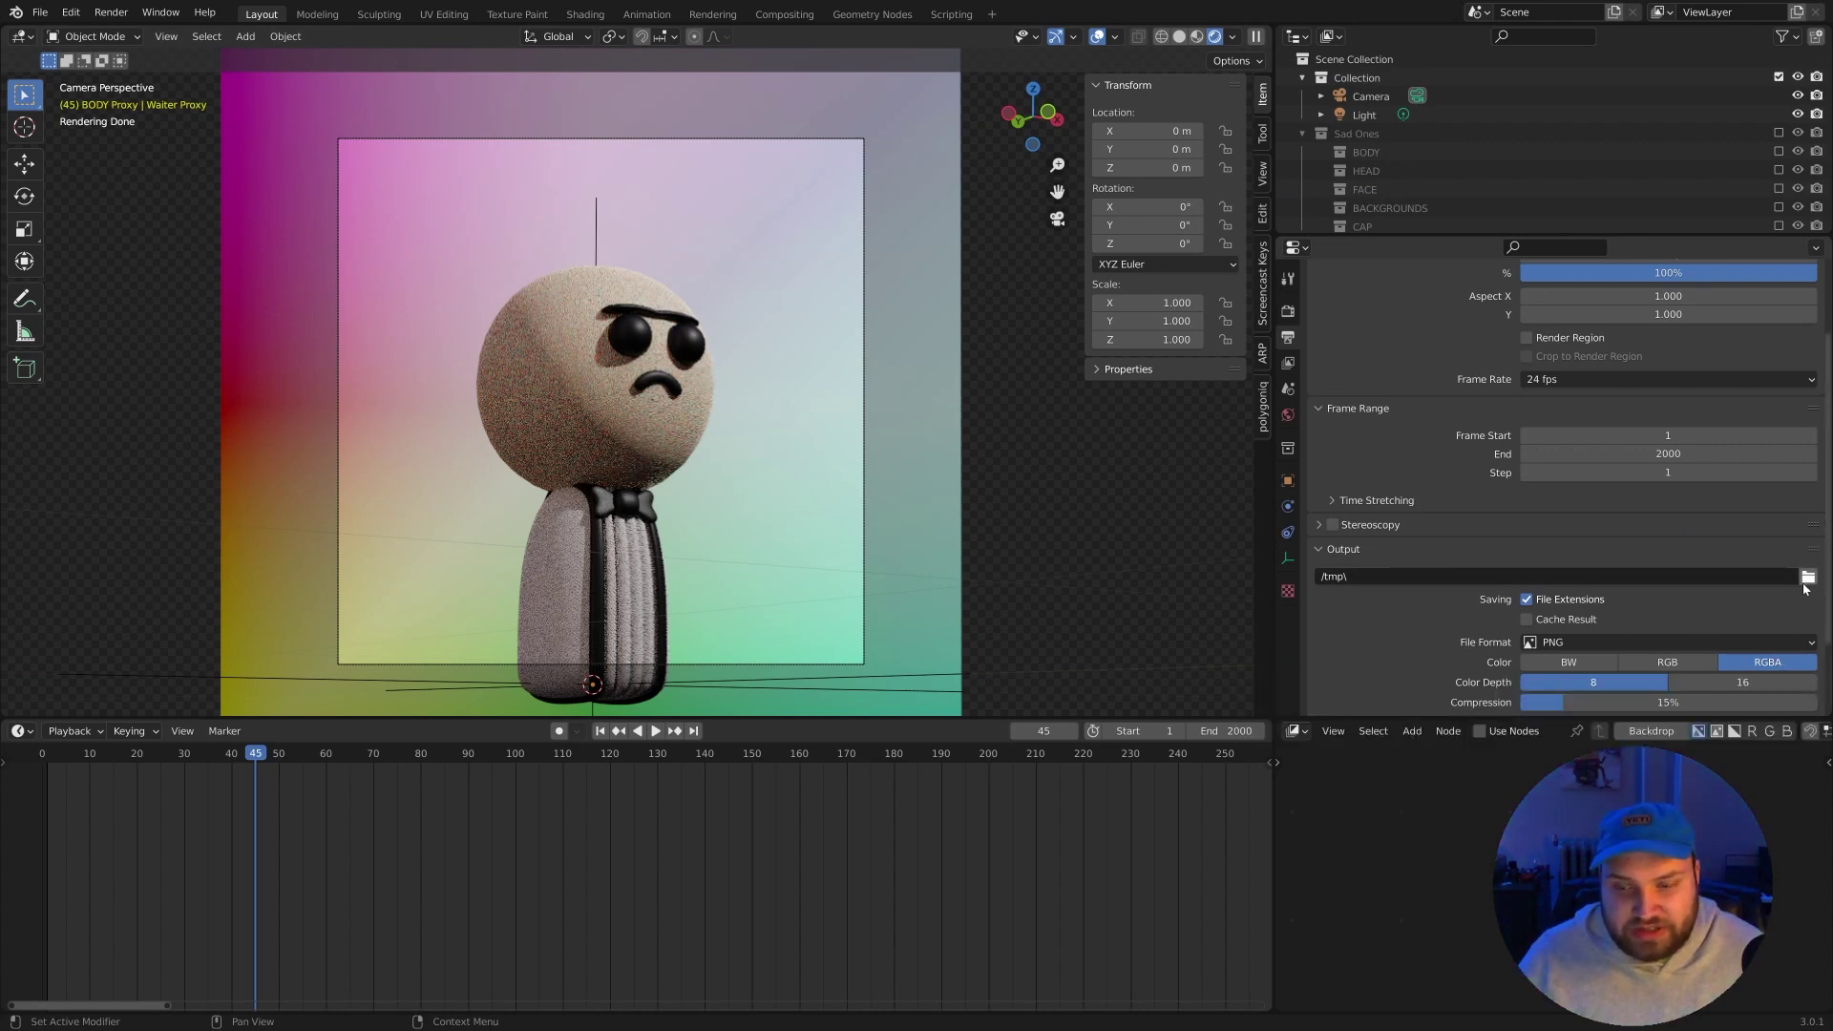
click(111, 12)
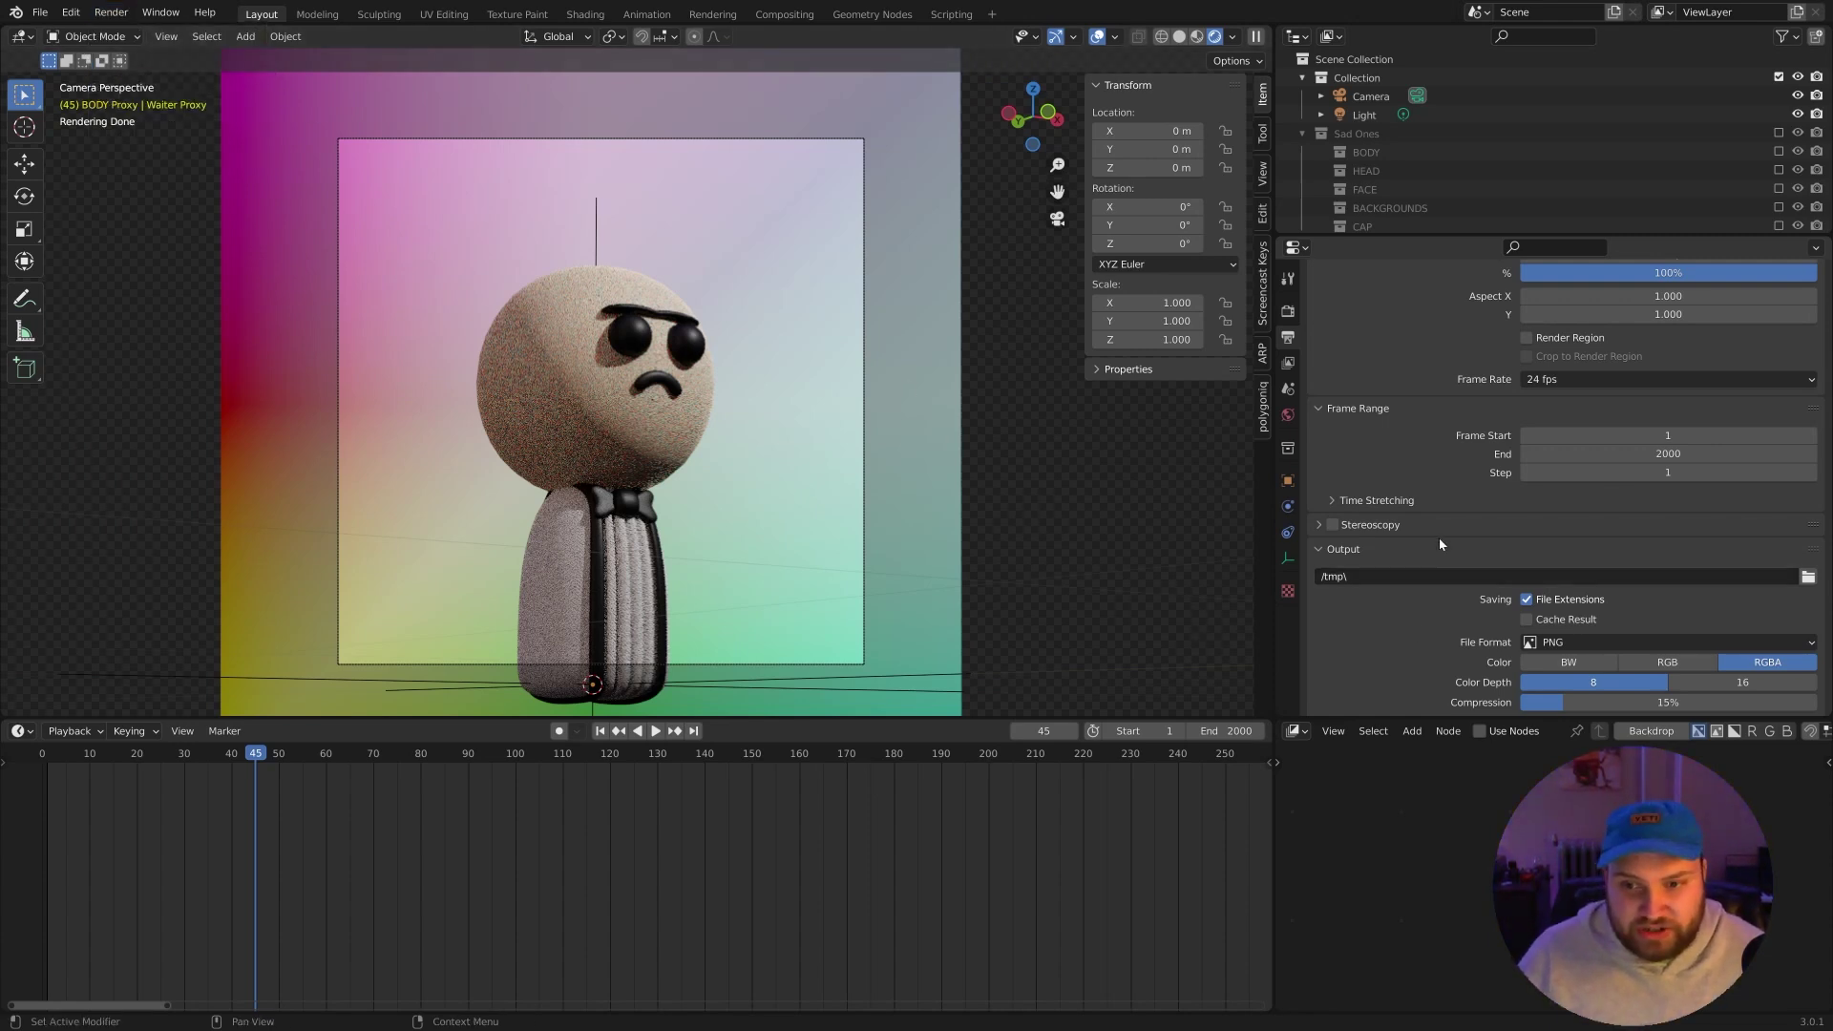
click(1288, 557)
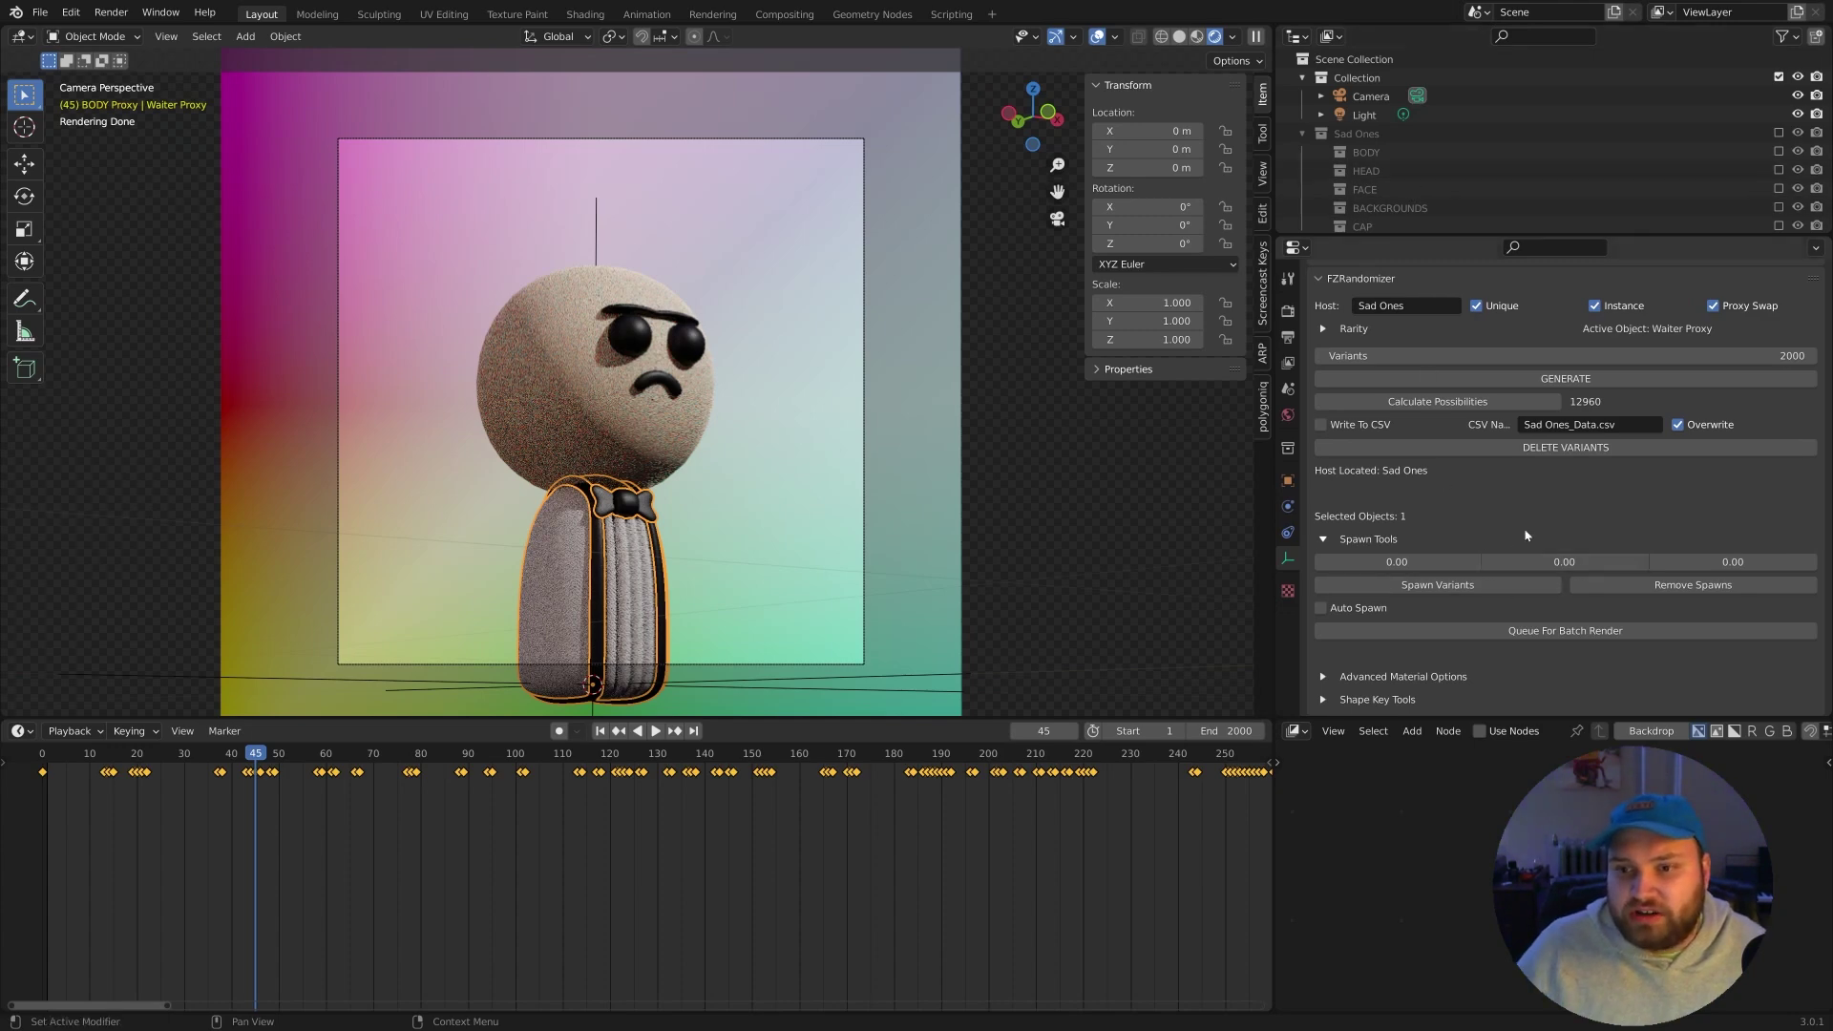
Remove the generated variants and include the Sad Ones collection again.
click(1559, 448)
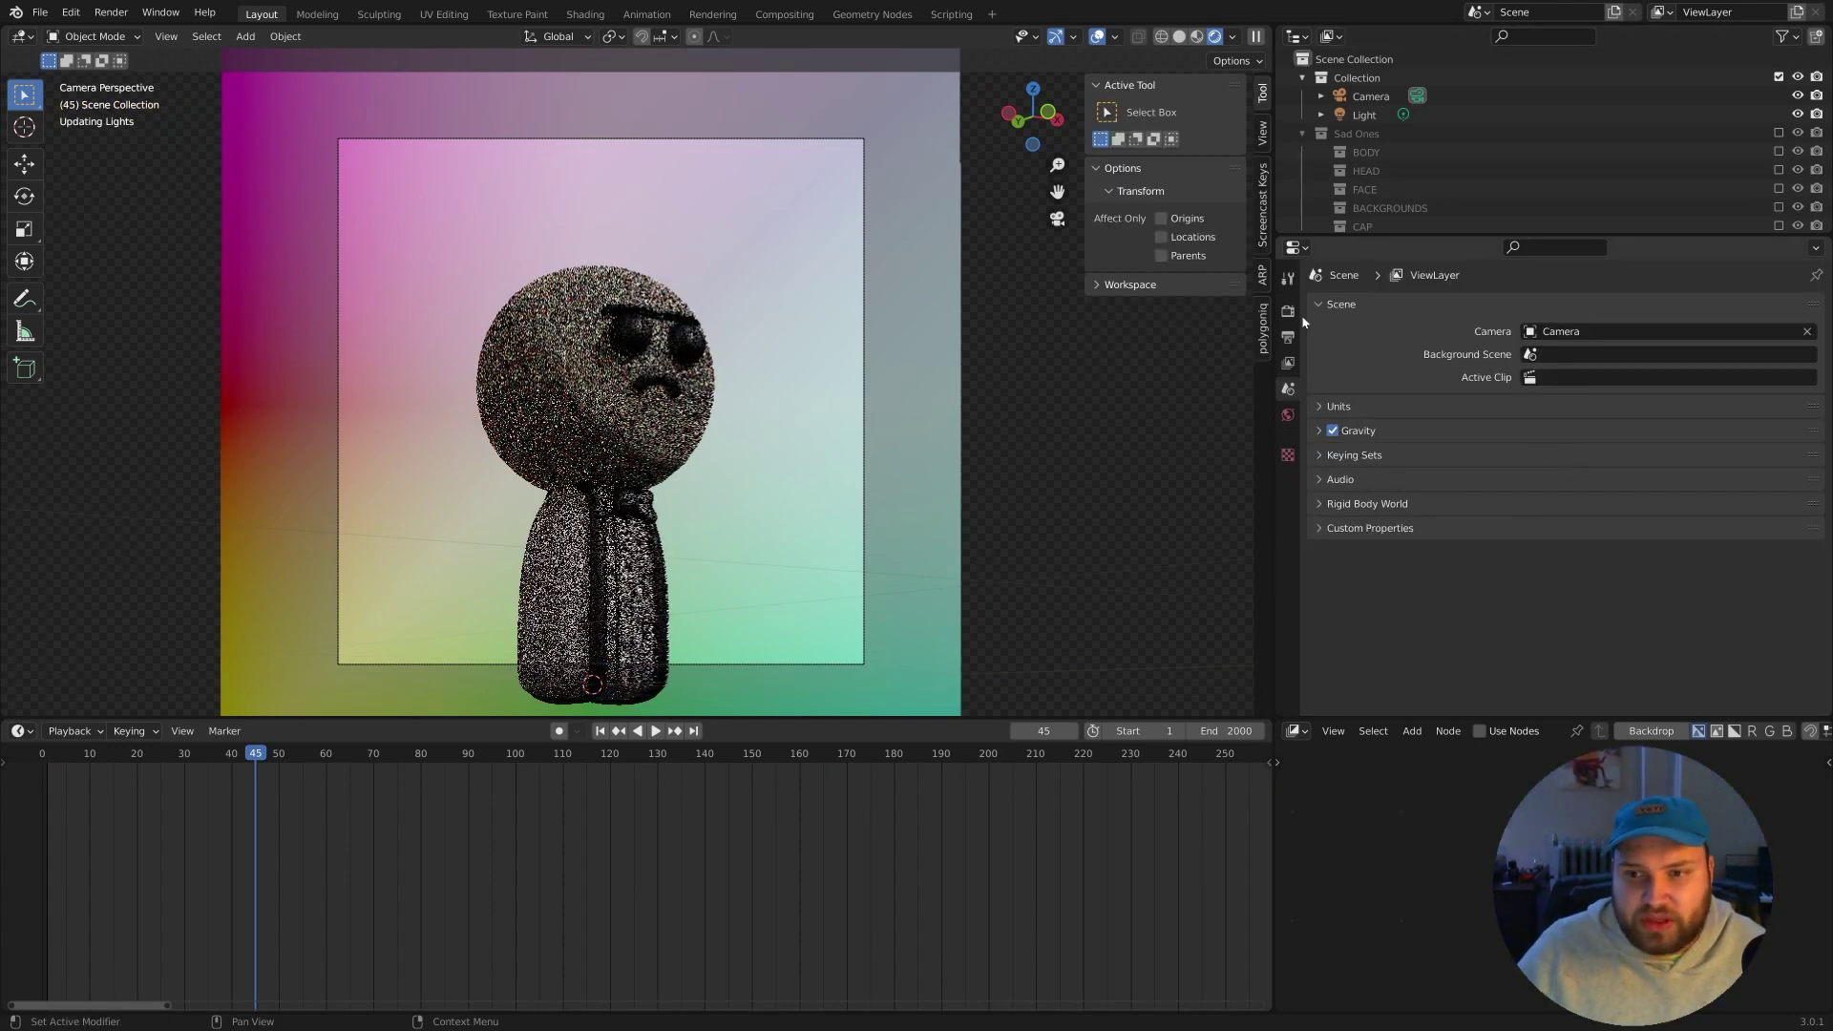
click(1779, 132)
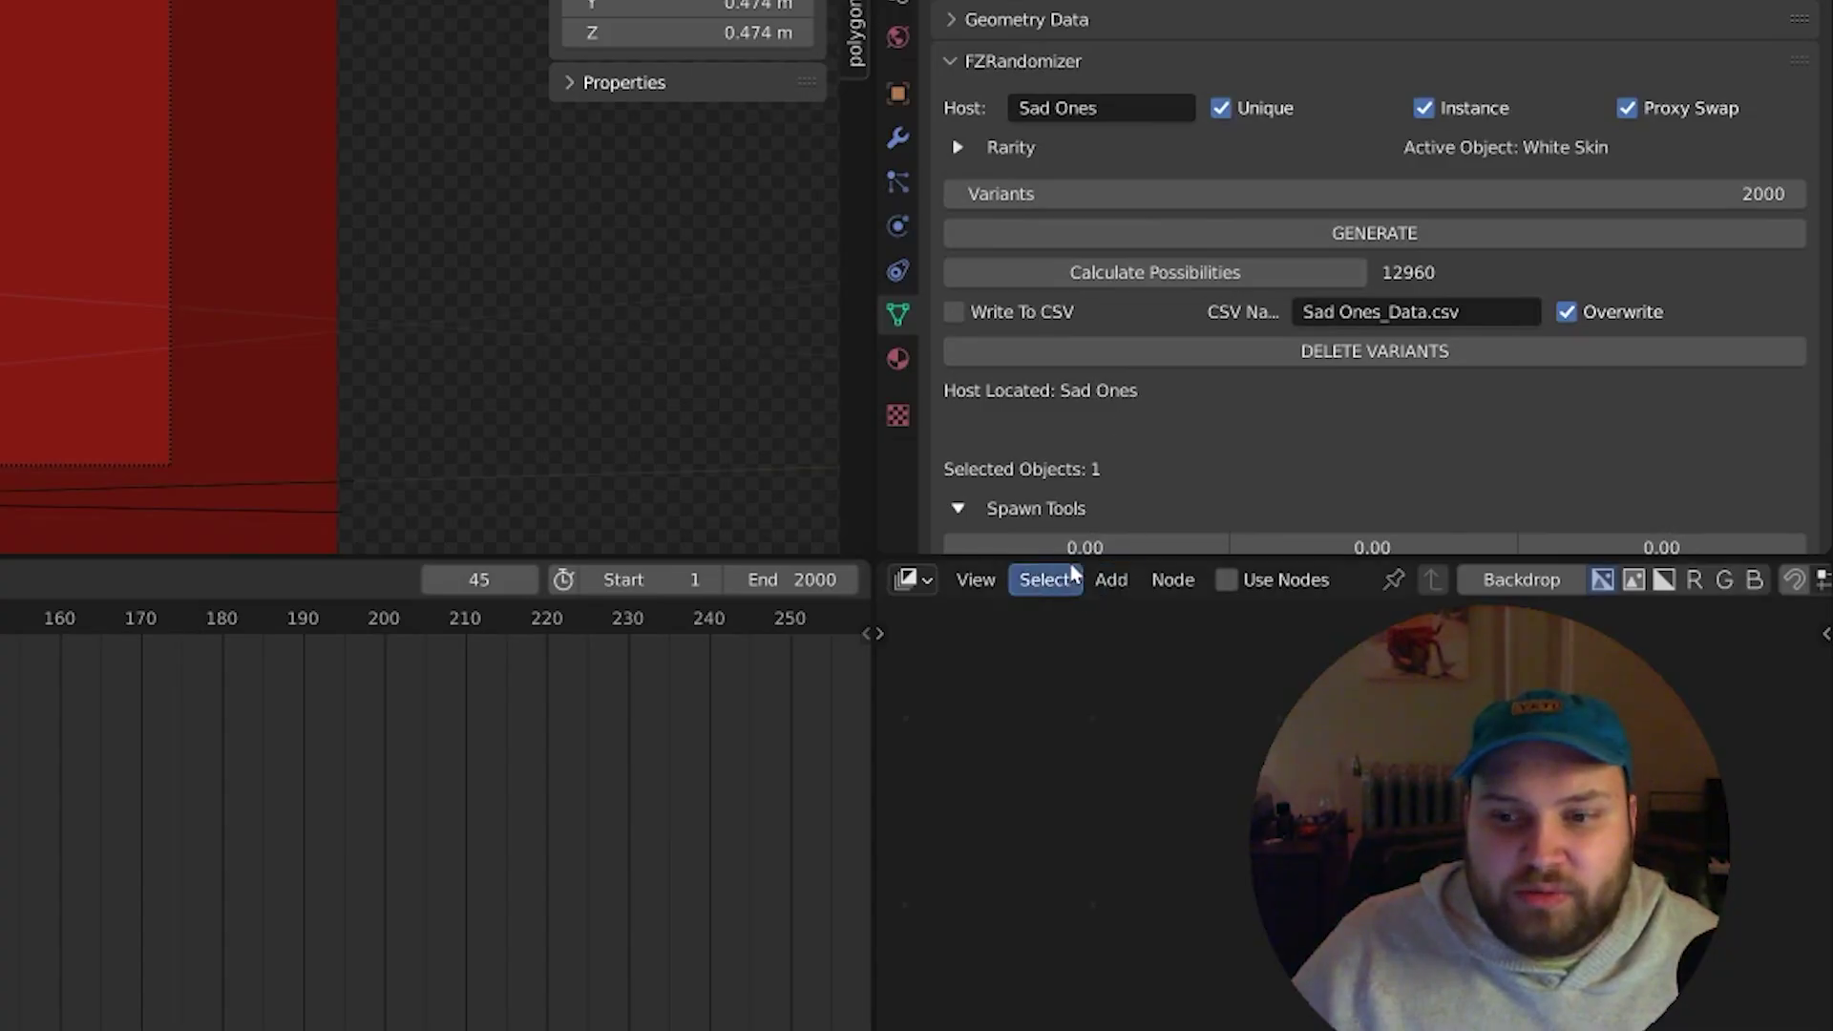
scroll(1280, 315, down, 4)
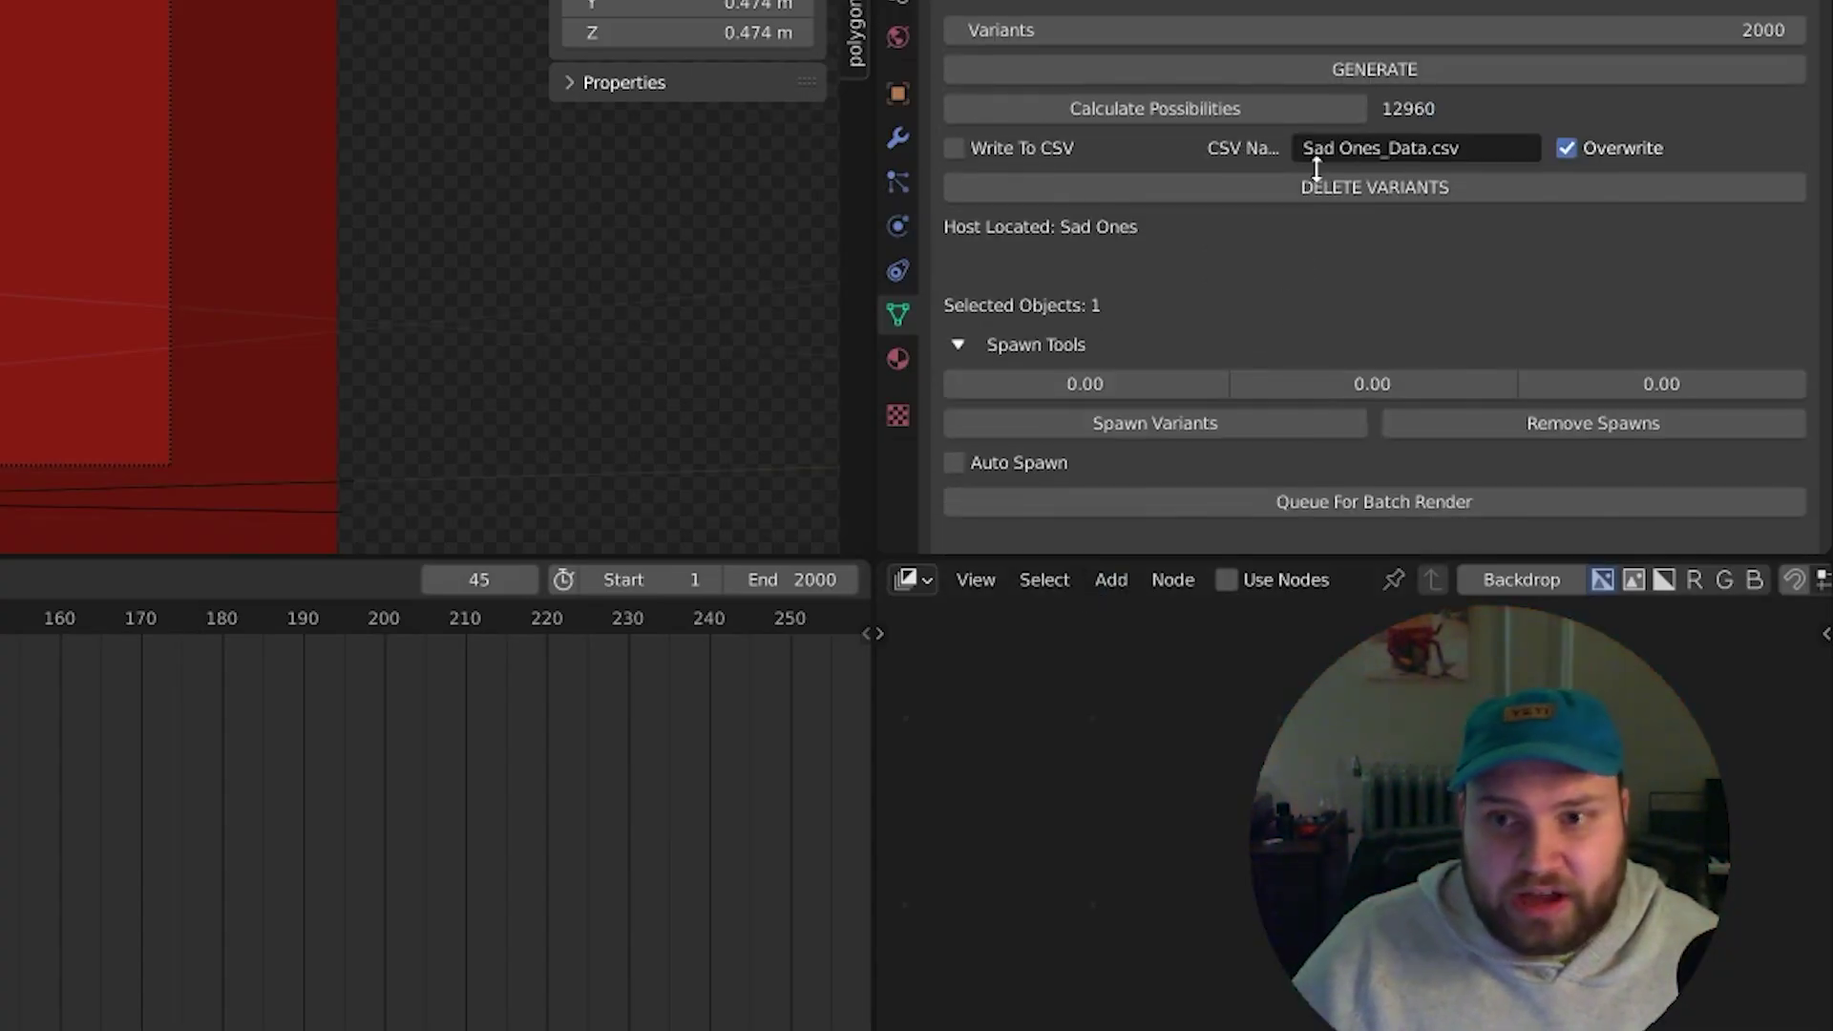
Set Variants to 3500 and rename the CSV file to Sad Ones_3500_Data.csv.
click(1704, 31)
text(350)
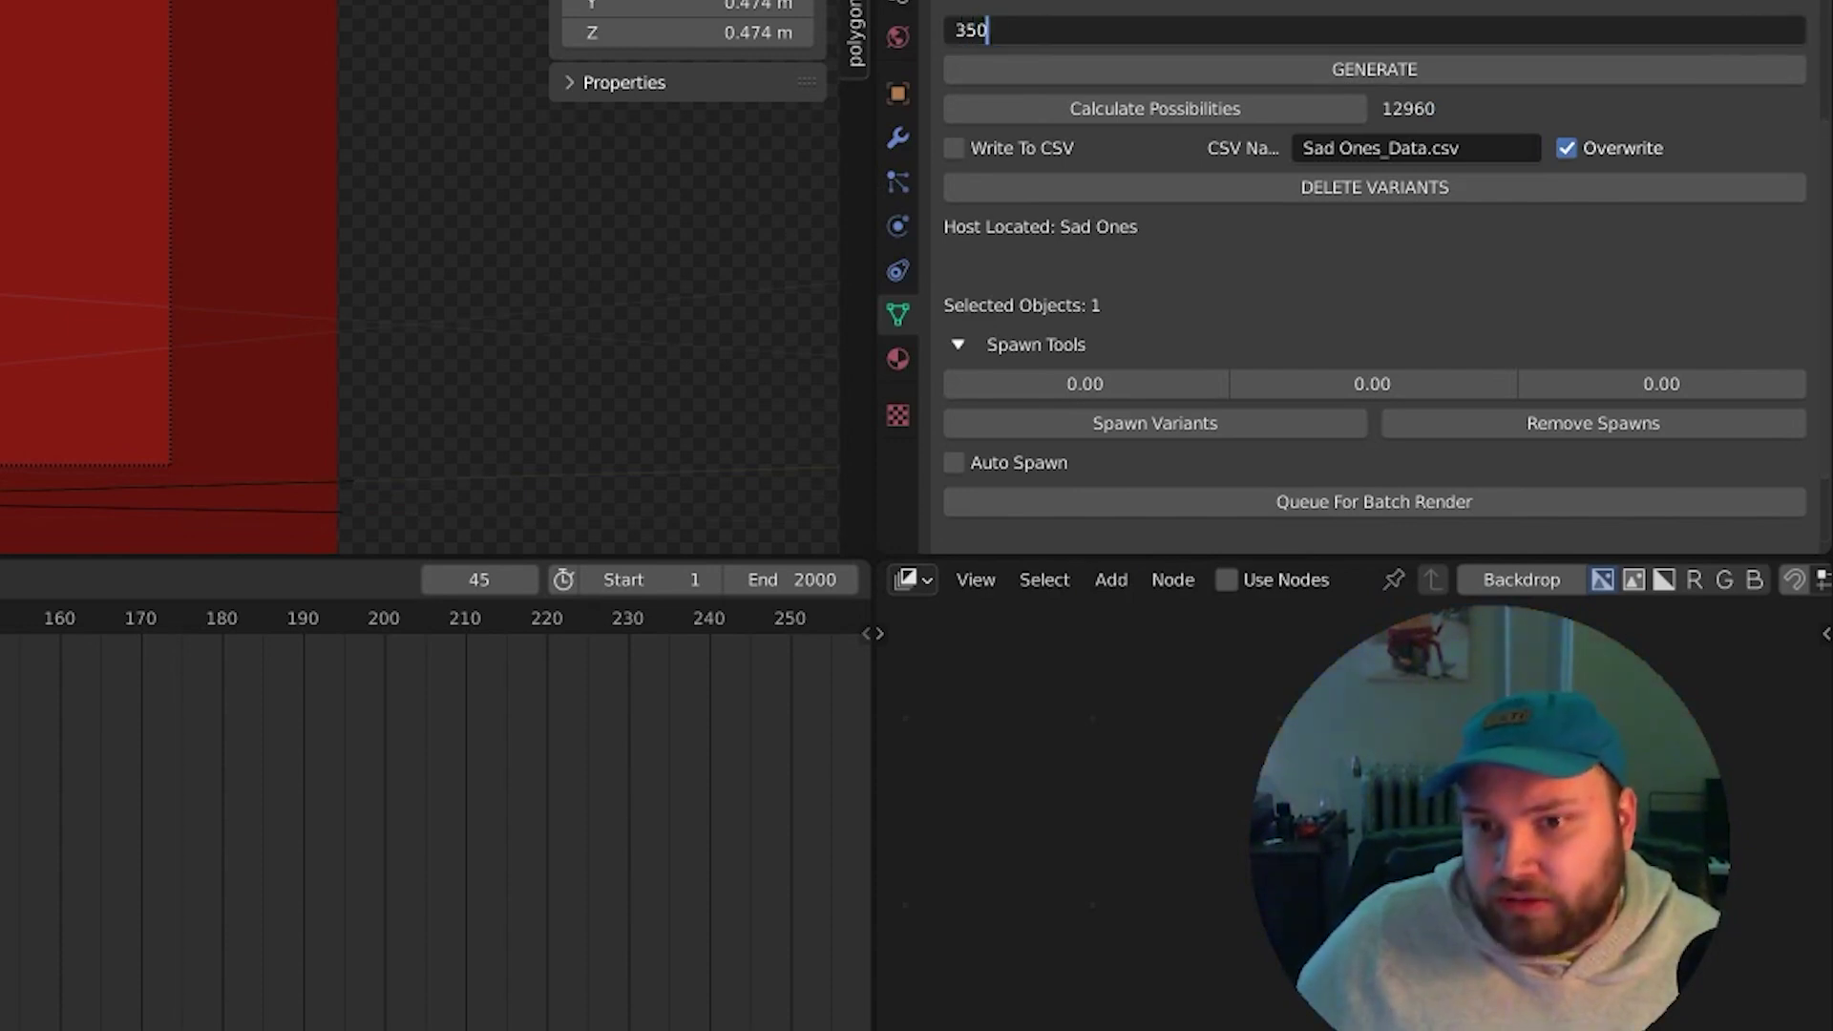
text(0)
key(Return)
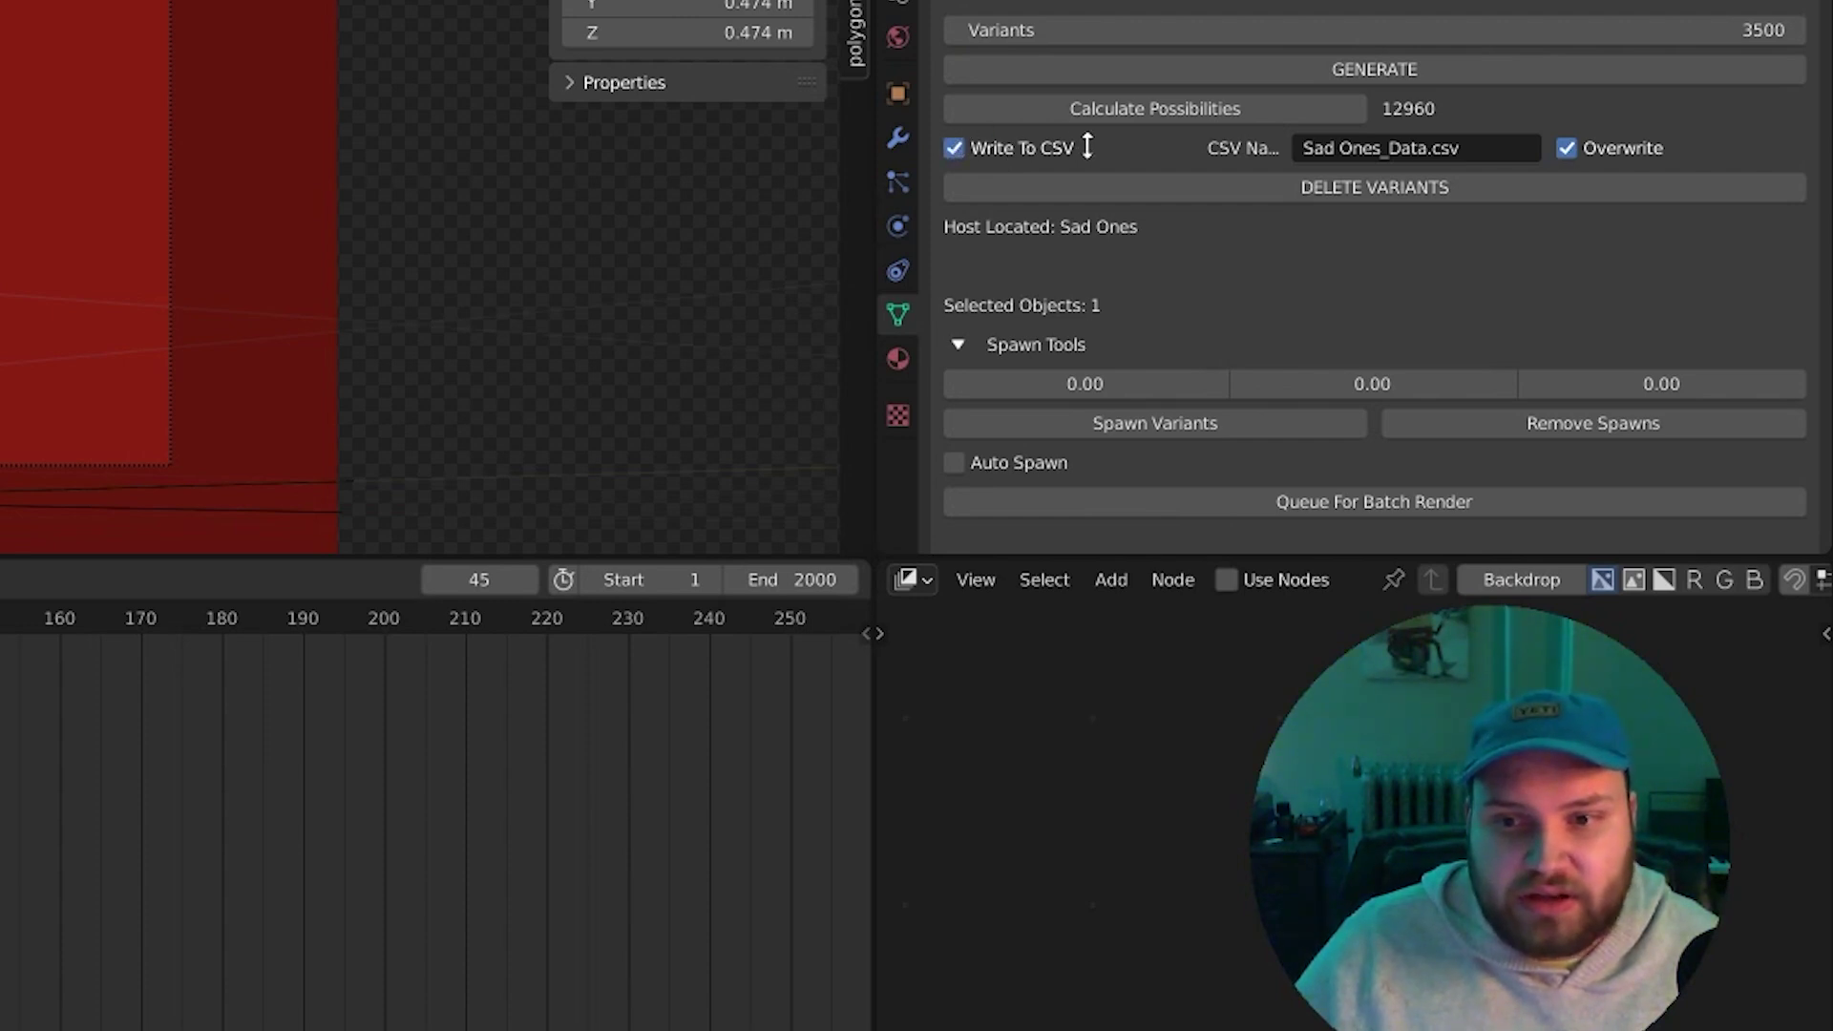
click(1382, 148)
click(1380, 148)
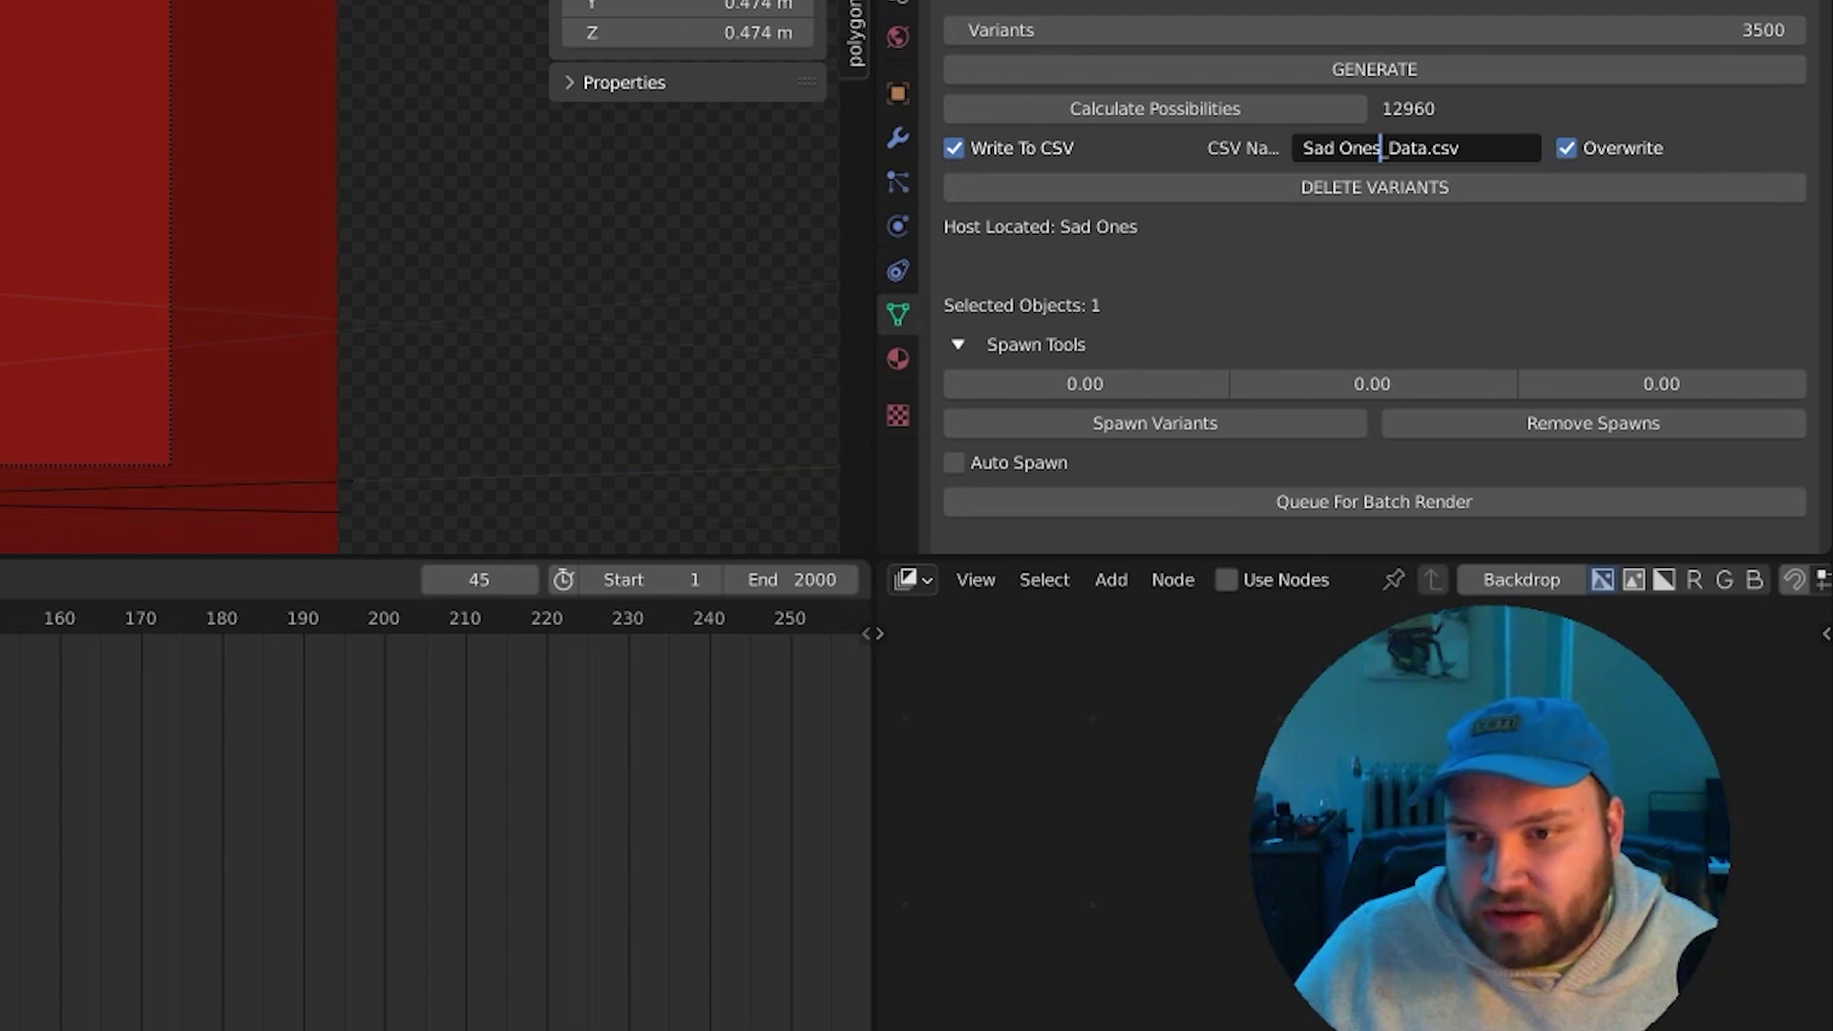
text(_3500)
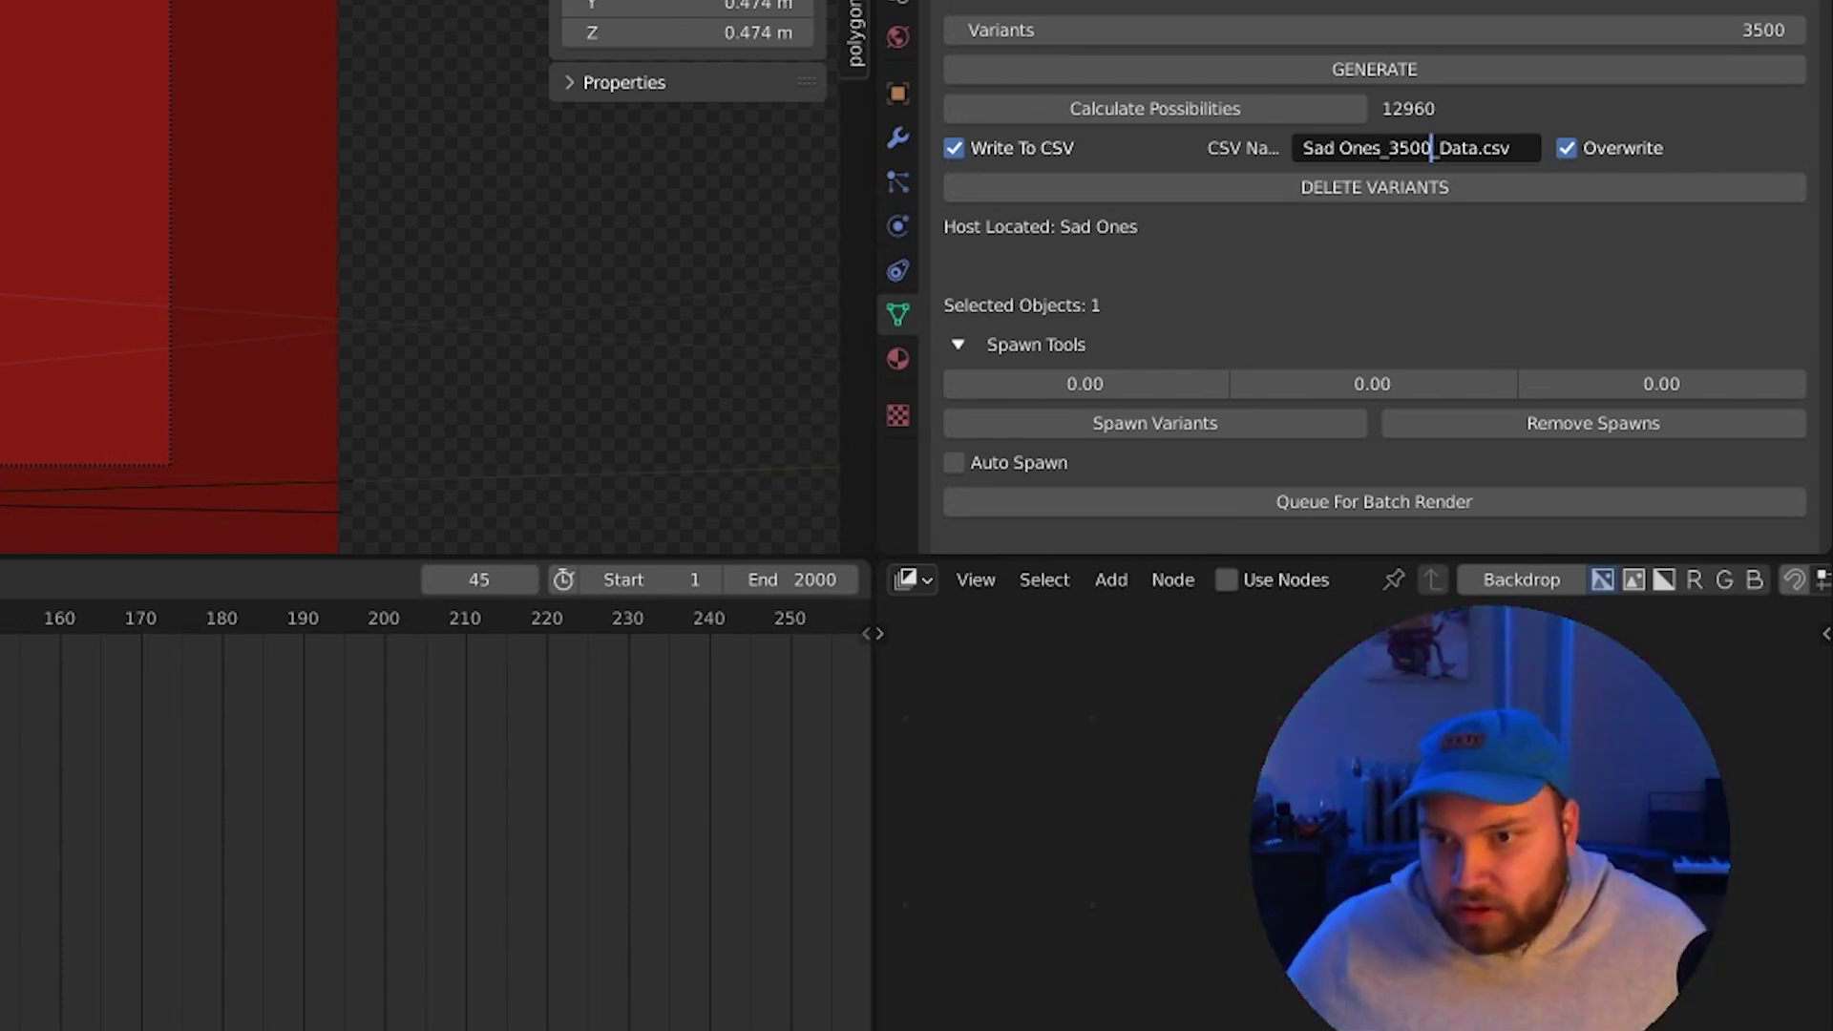
key(Return)
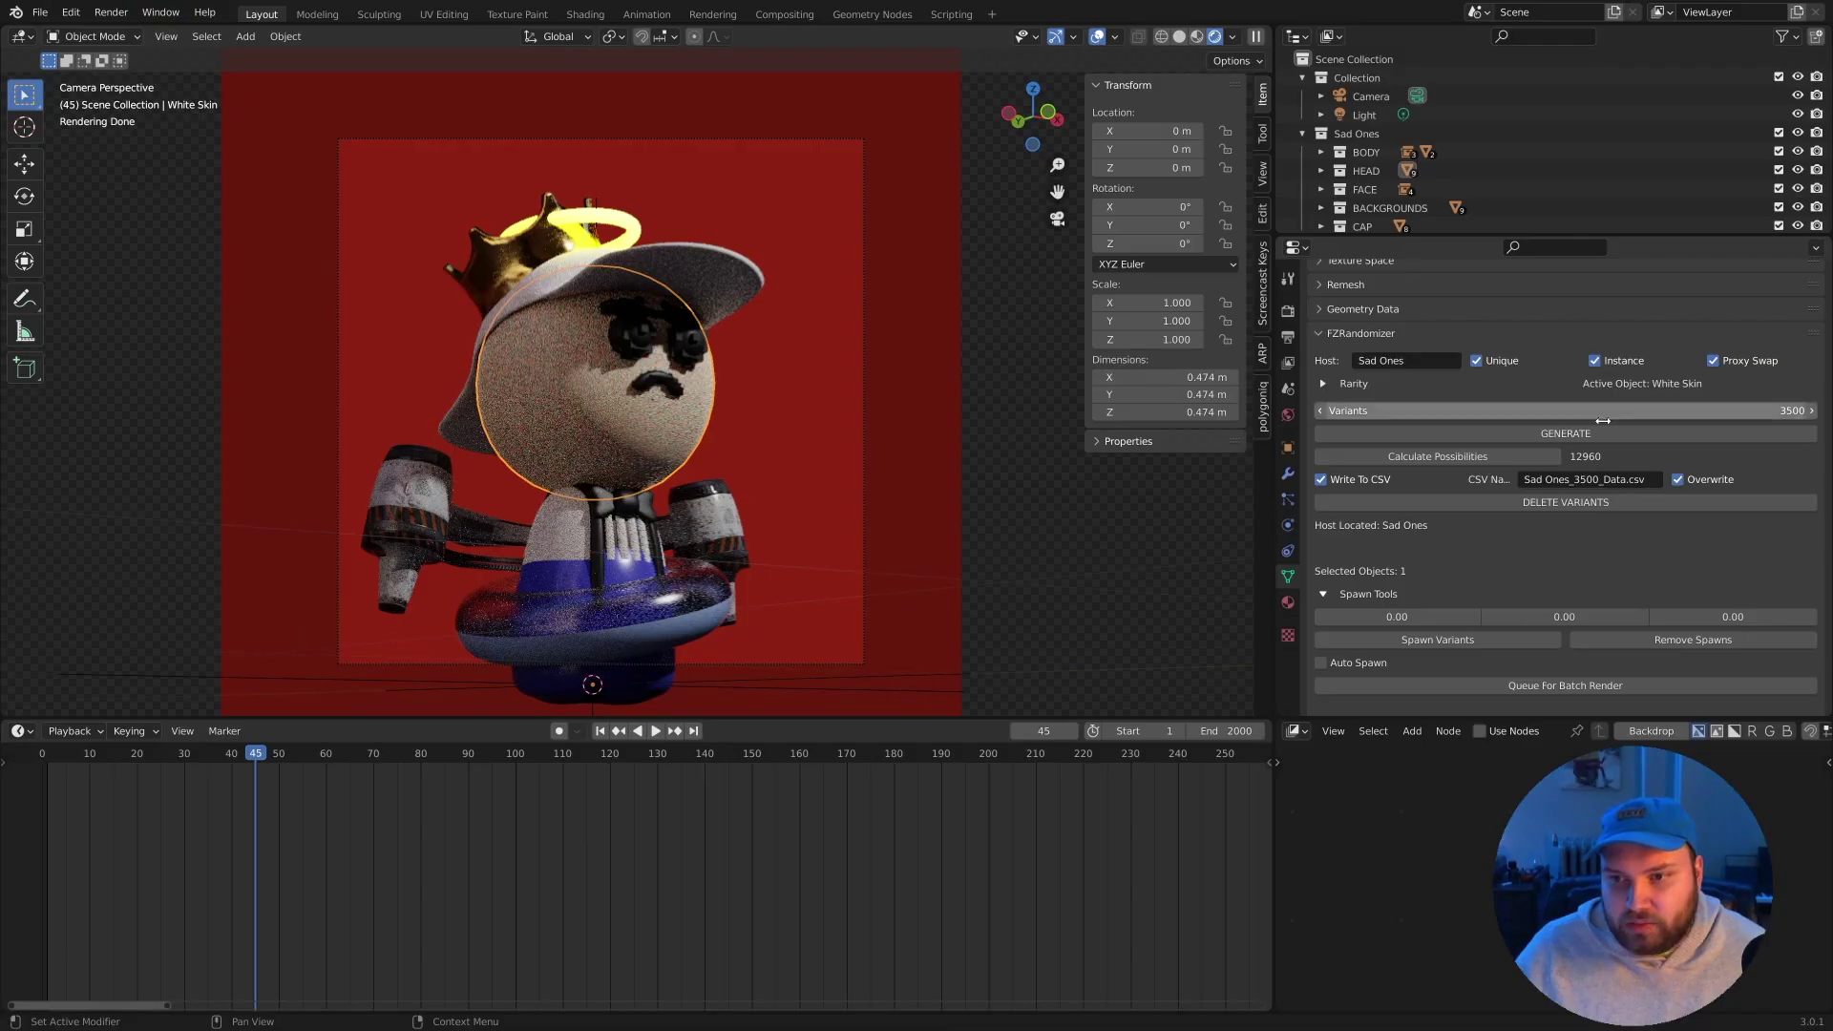
Generate the 3500 variants and move the console log window out of the way.
click(1604, 432)
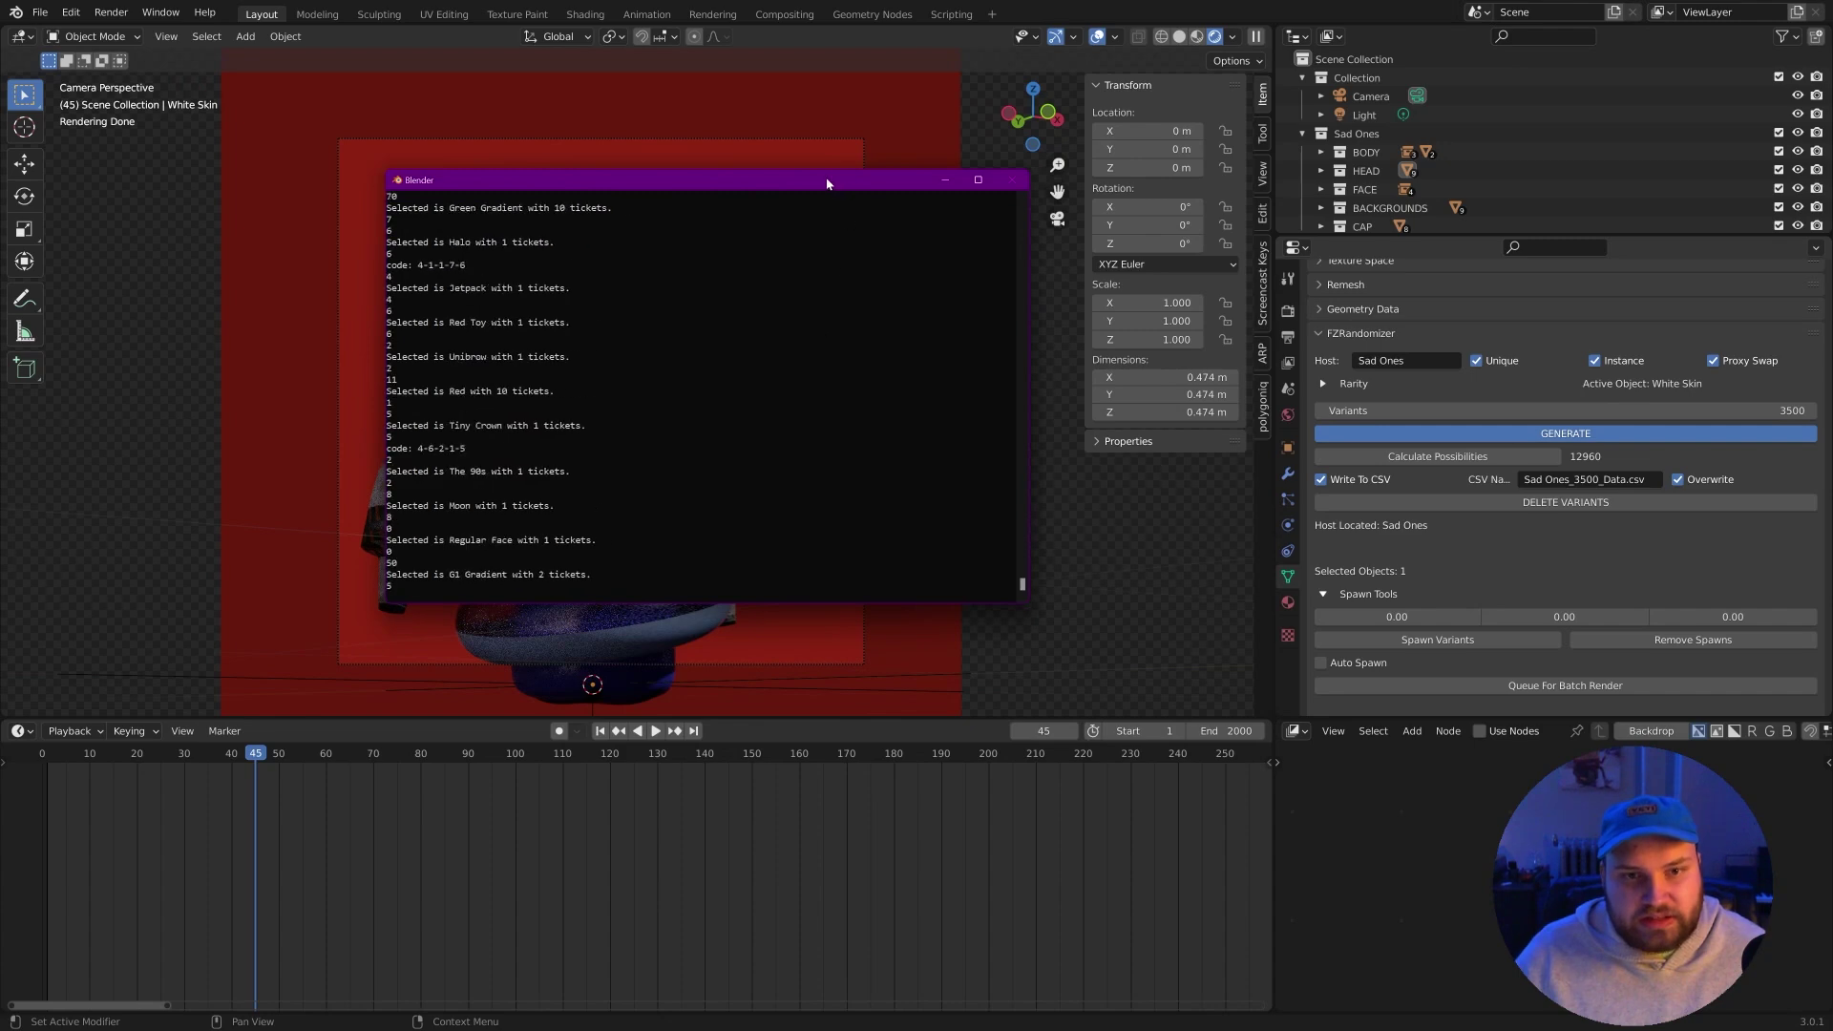
drag(804, 189, 1367, 187)
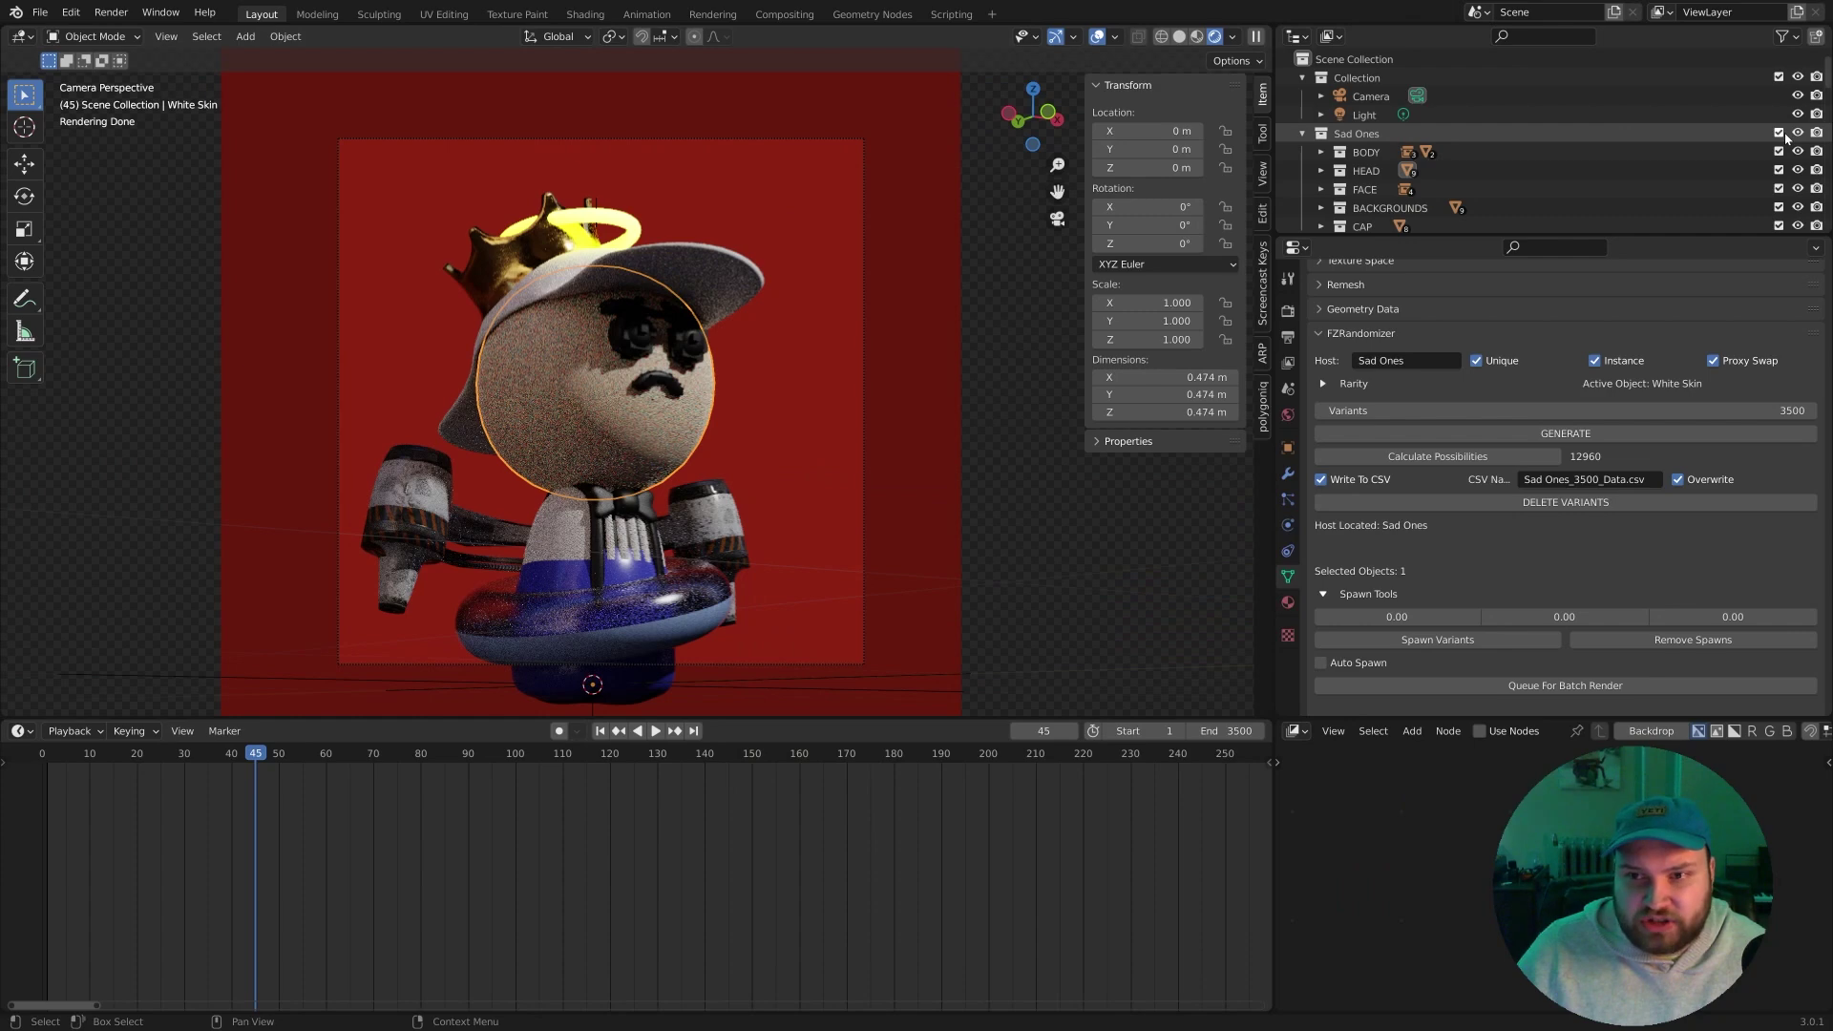
Exclude the original Sad Ones collection and flip between frames 39 and 40 to compare variants.
click(1779, 134)
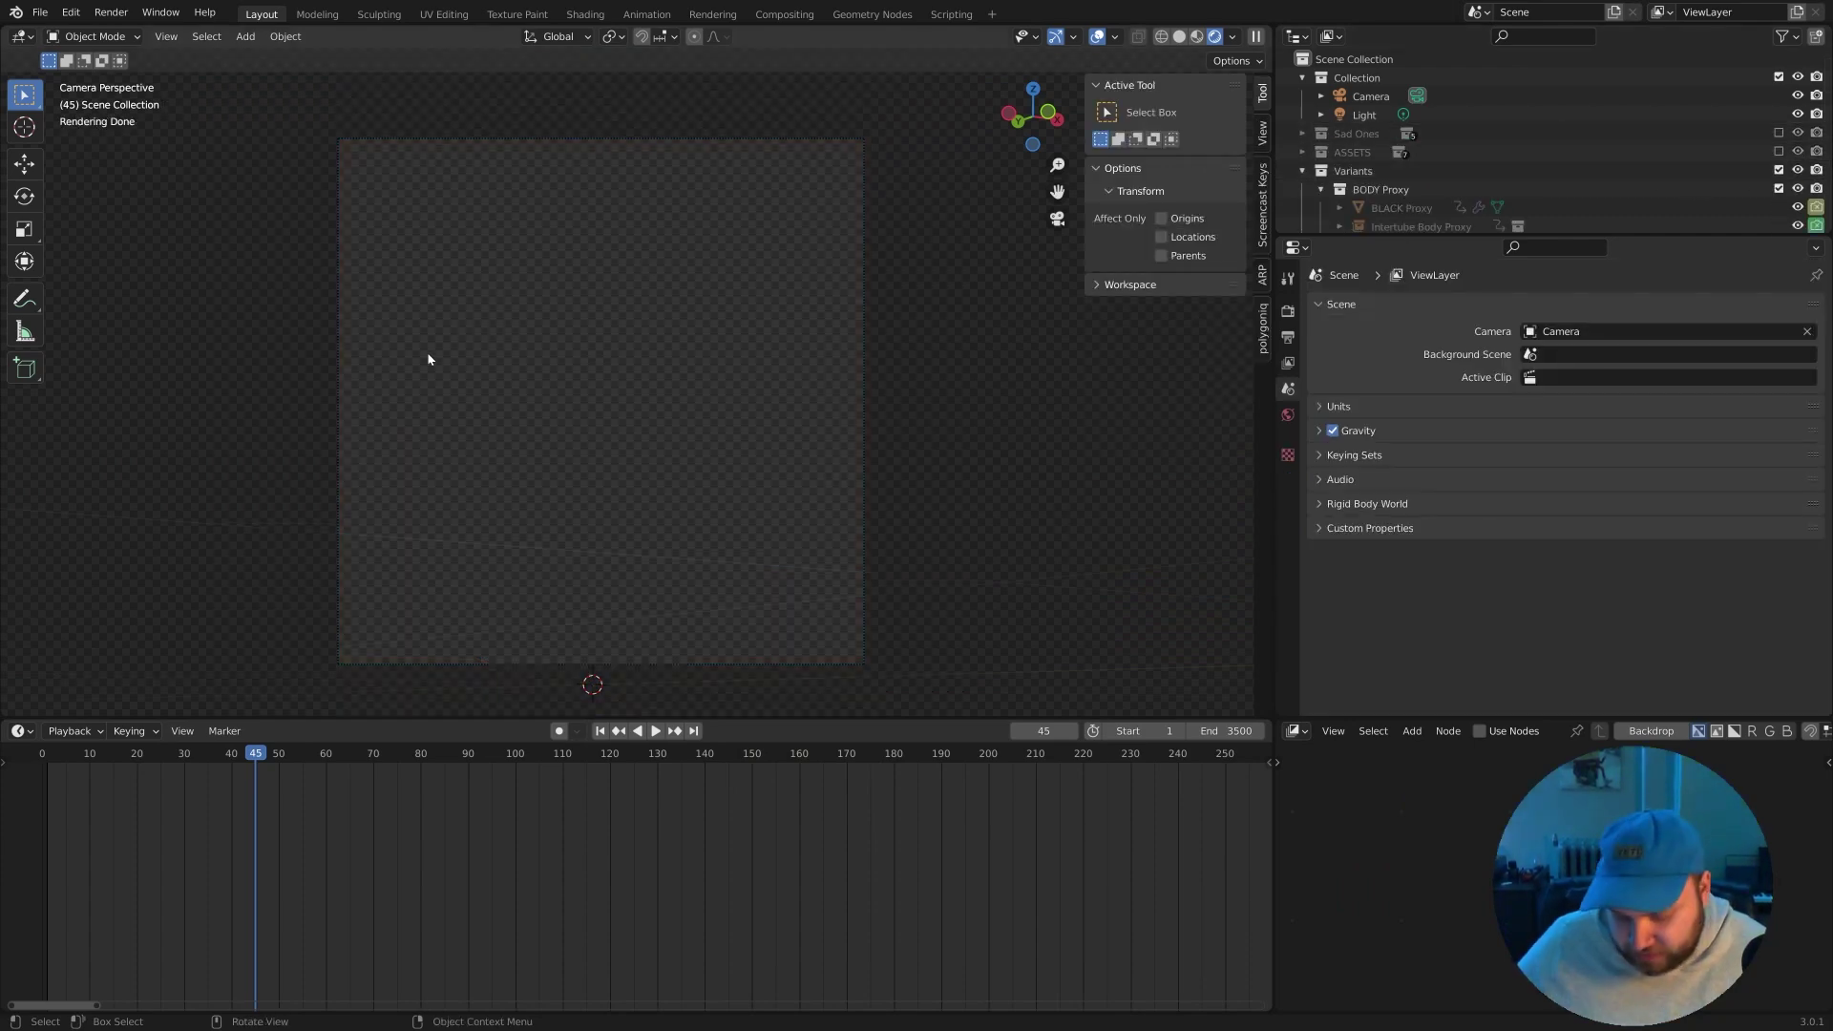
key(Left)
key(Left)
key(Right)
key(Left)
key(Left)
key(Left)
key(Left)
key(Left)
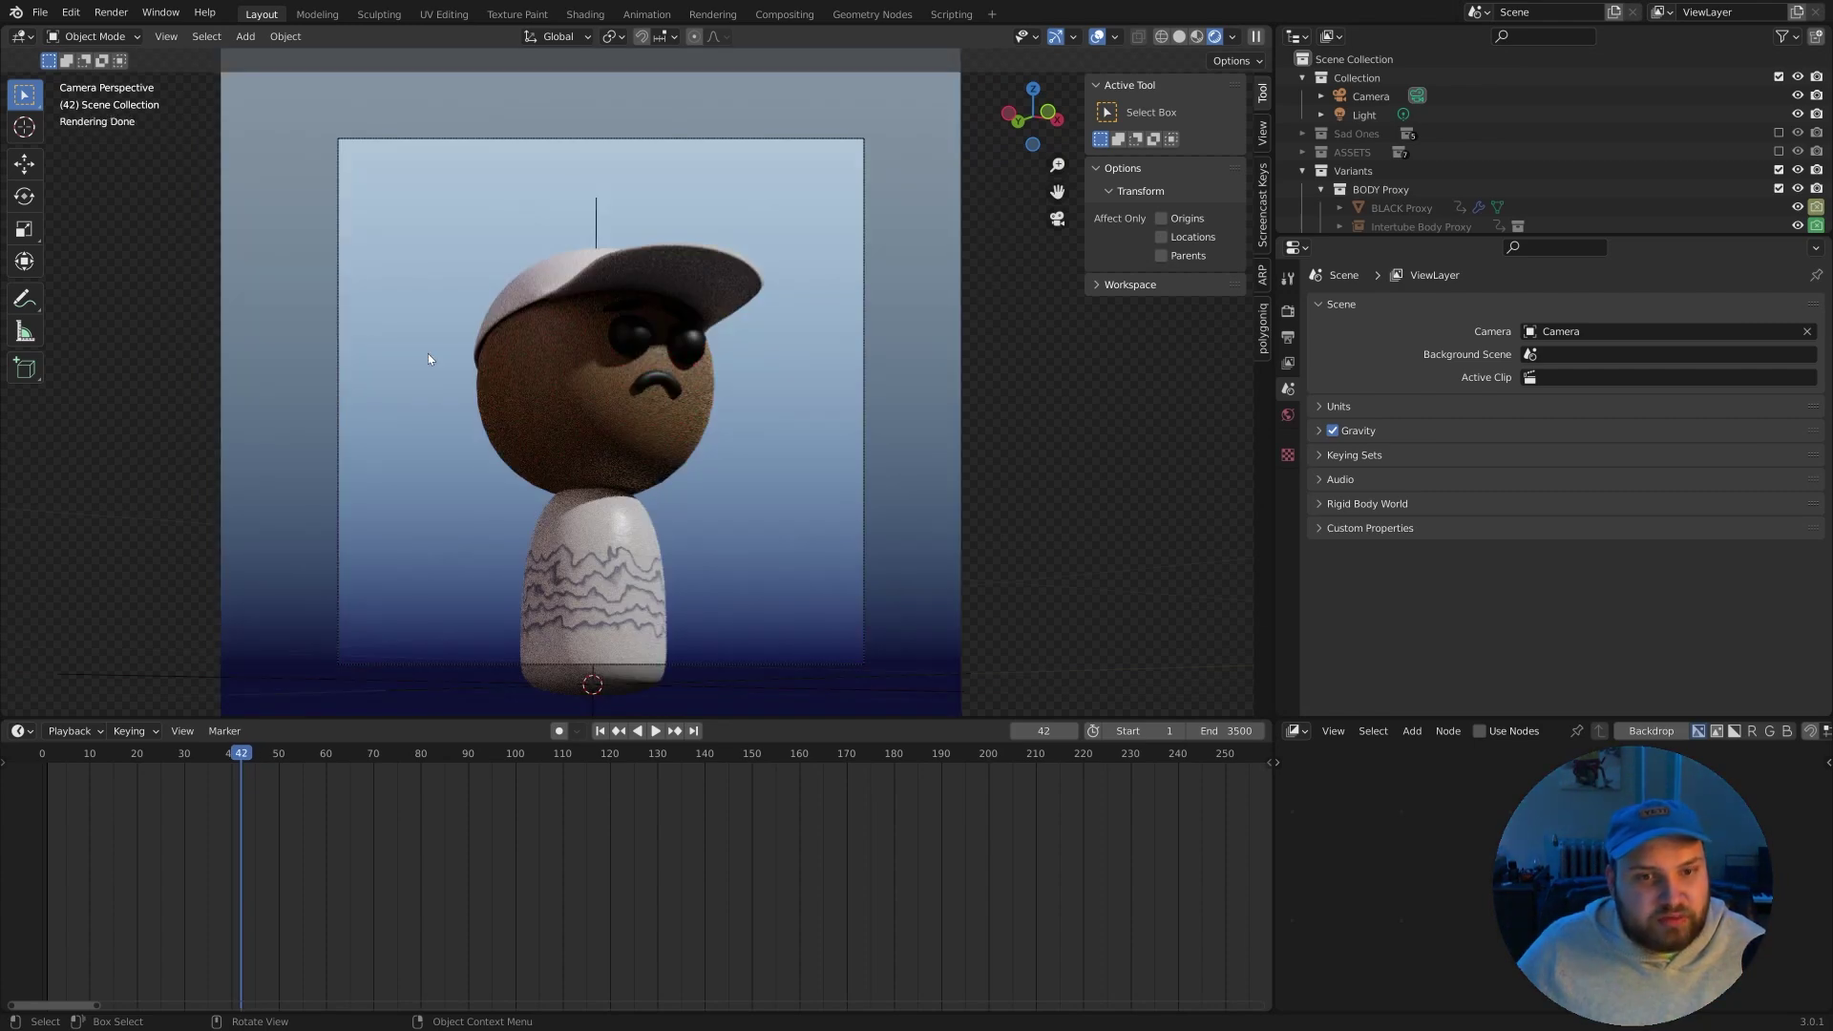
key(Right)
key(Left)
key(Right)
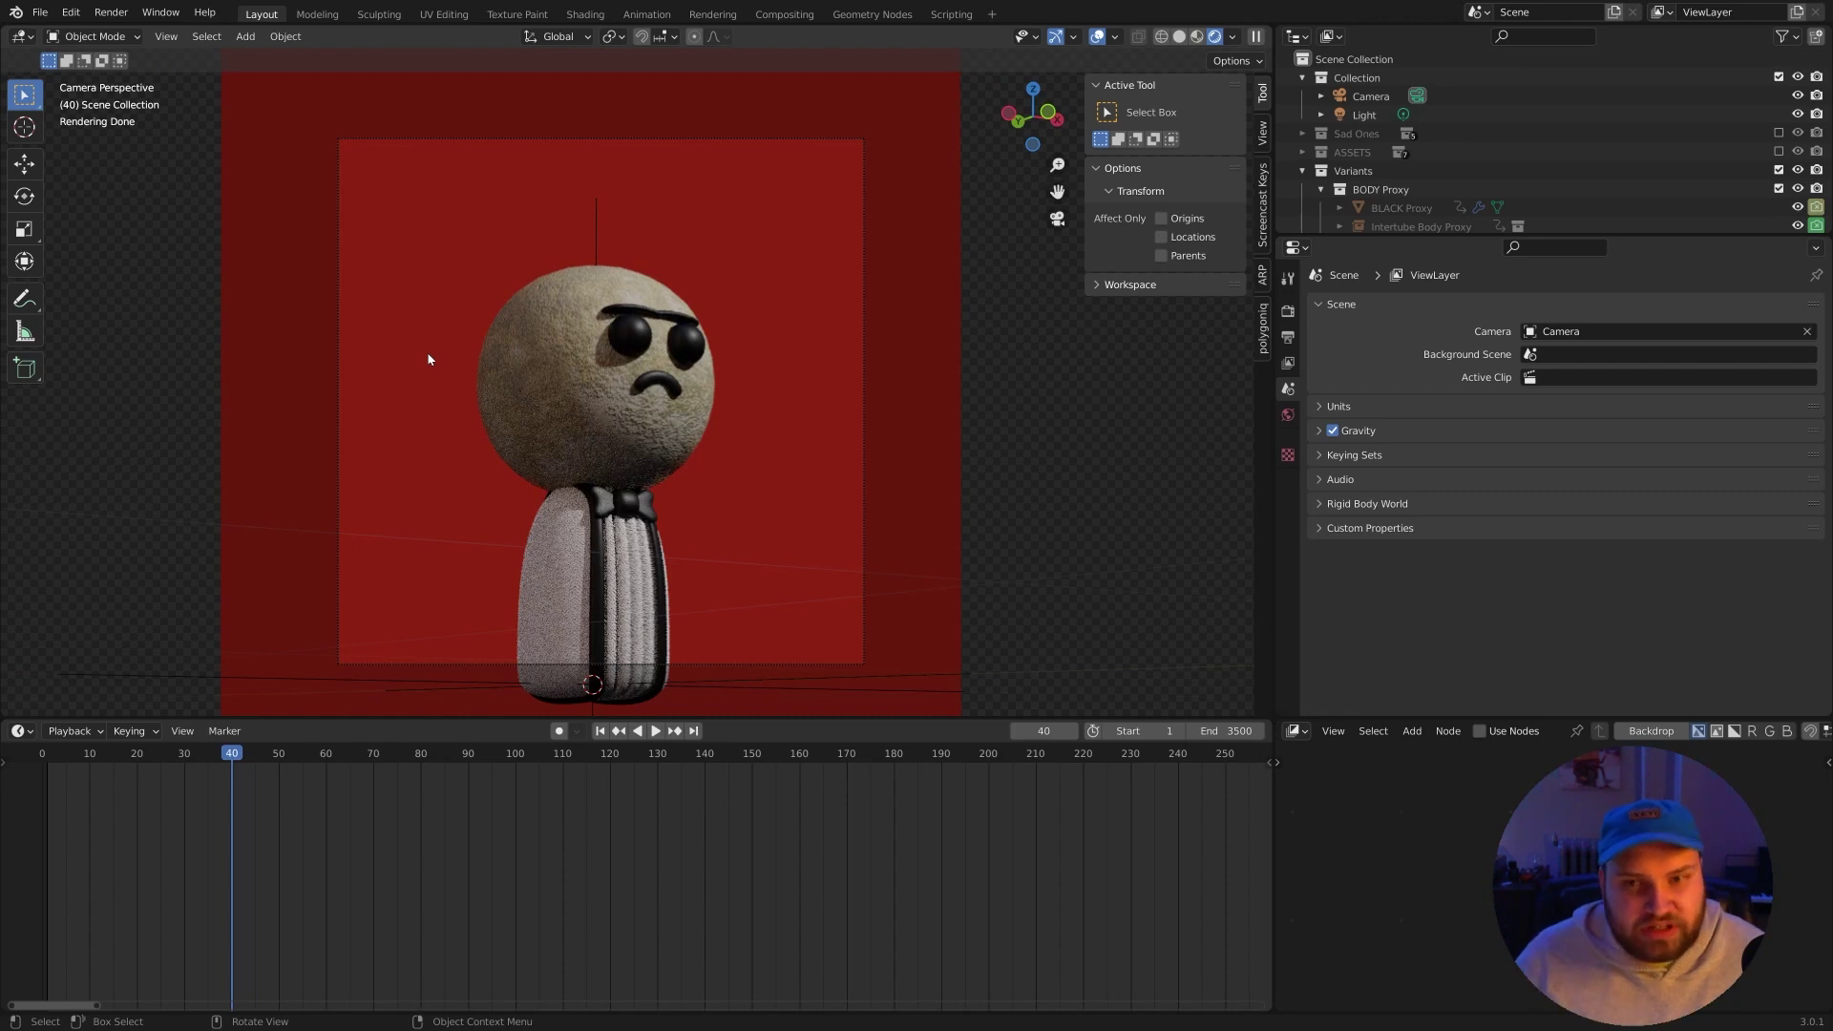
mouse_move(917, 1028)
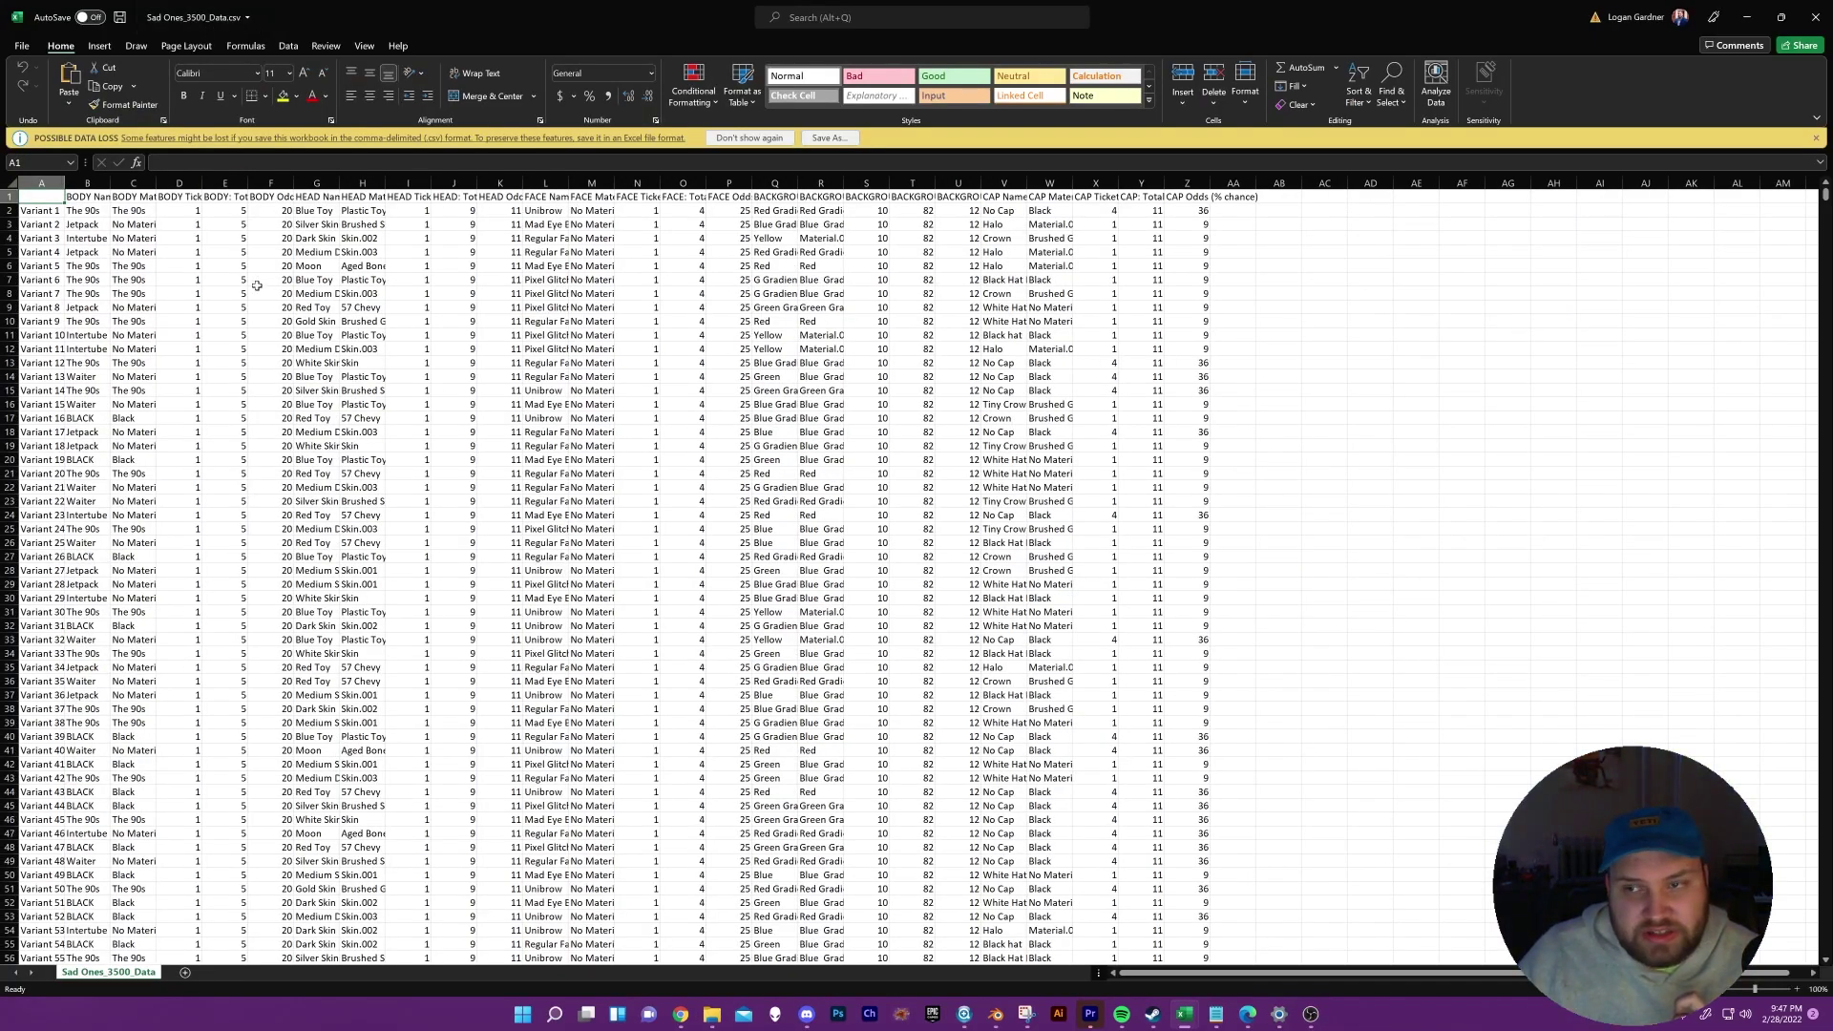
Widen columns B (BODY Name), G (HEAD Name), P (FACE Odds) and Y (CAP Odds) to fit their contents.
drag(111, 183, 146, 184)
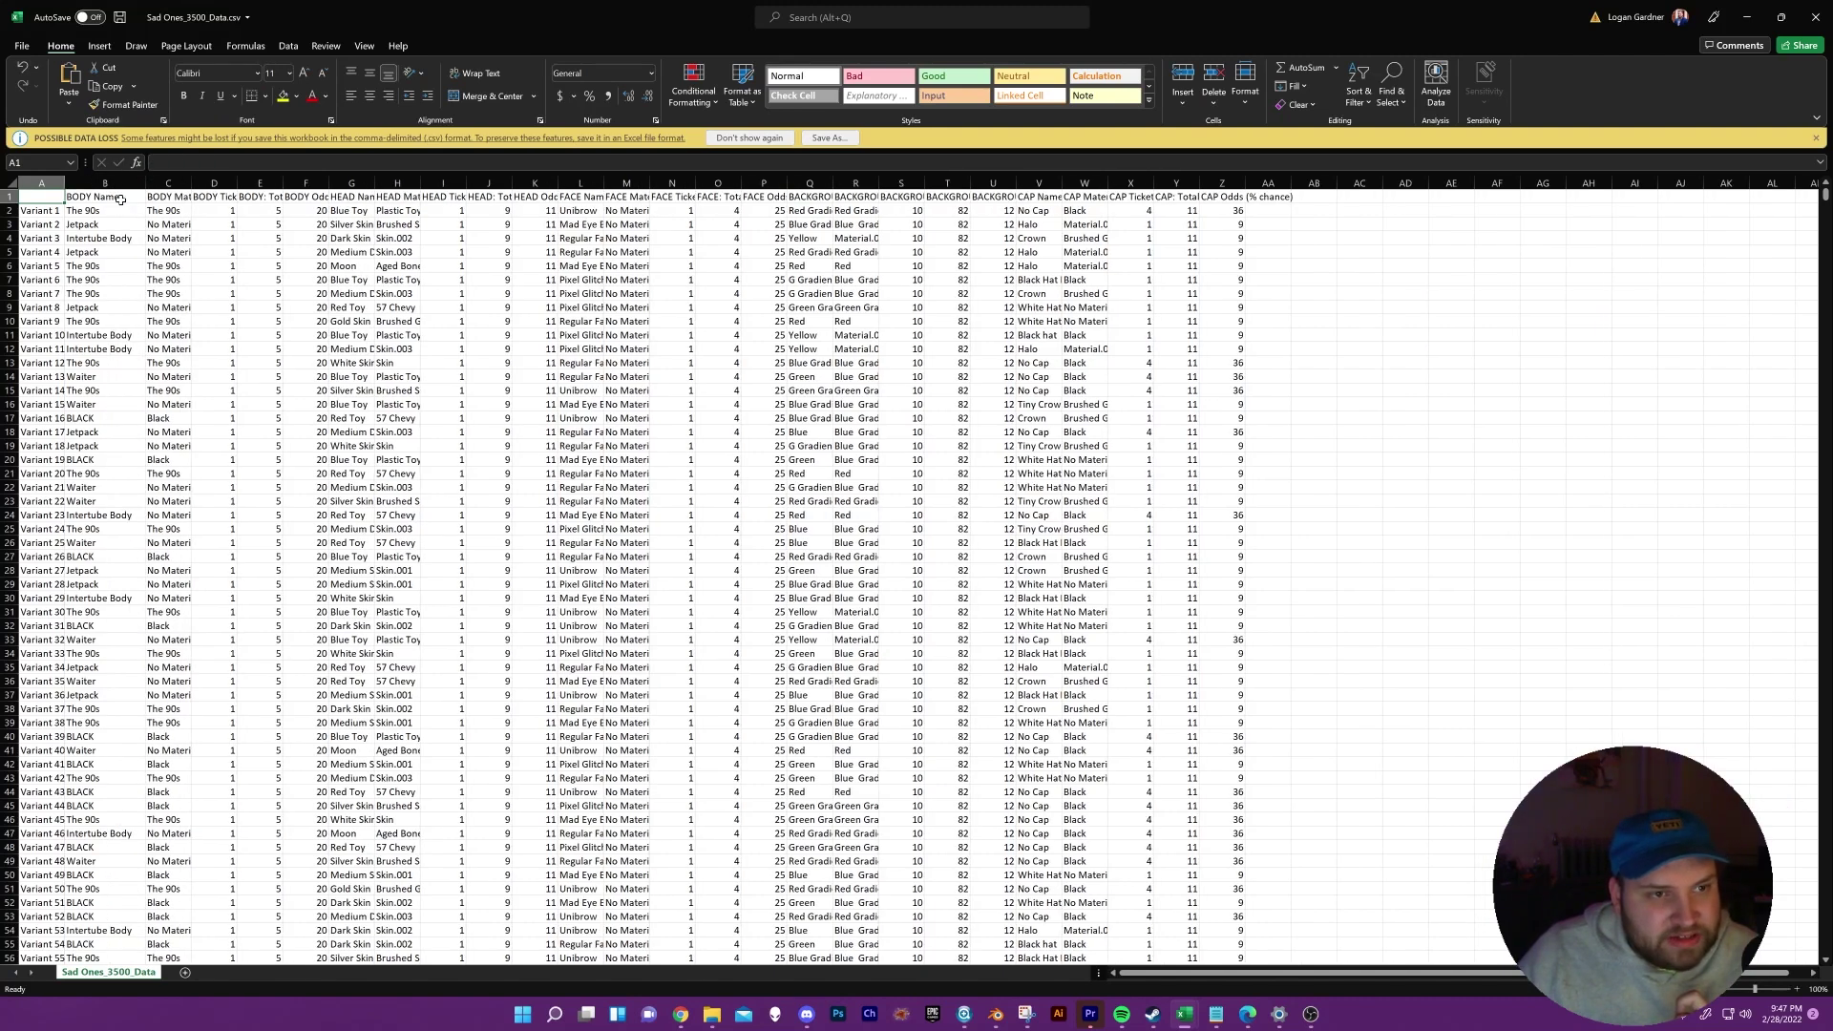
click(120, 199)
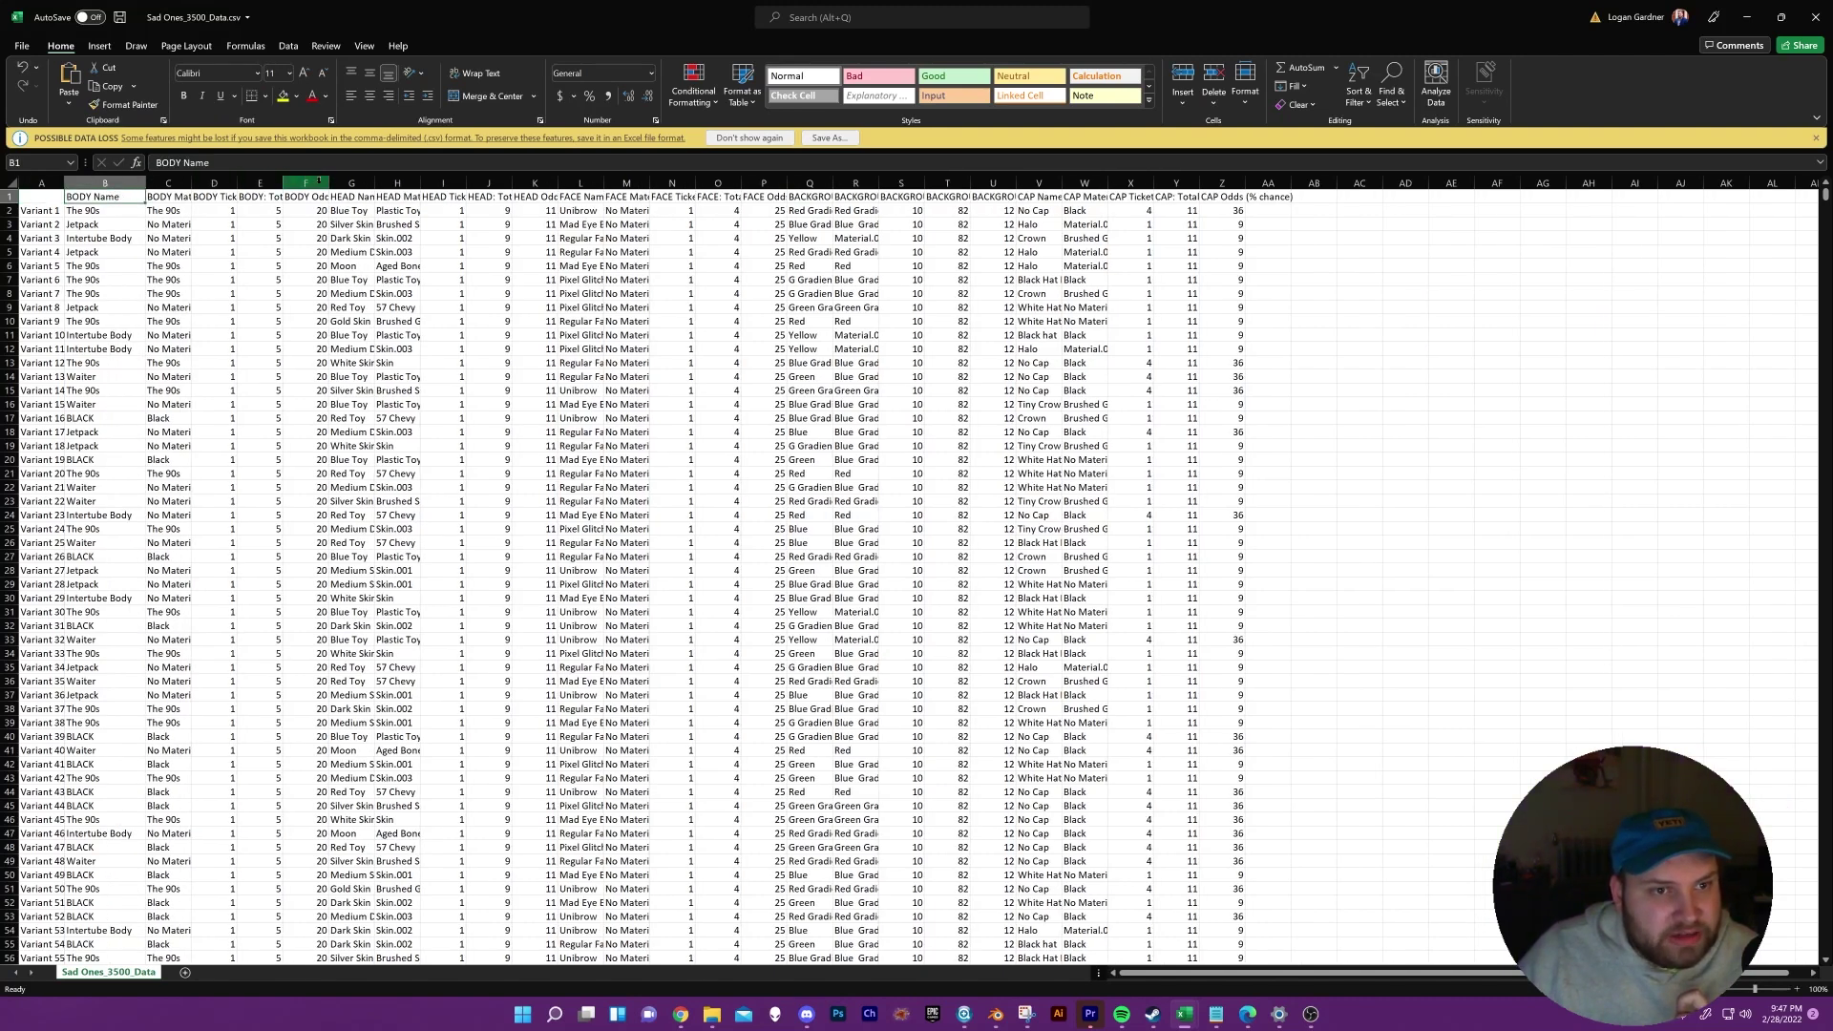
drag(374, 182, 447, 183)
click(386, 196)
click(622, 182)
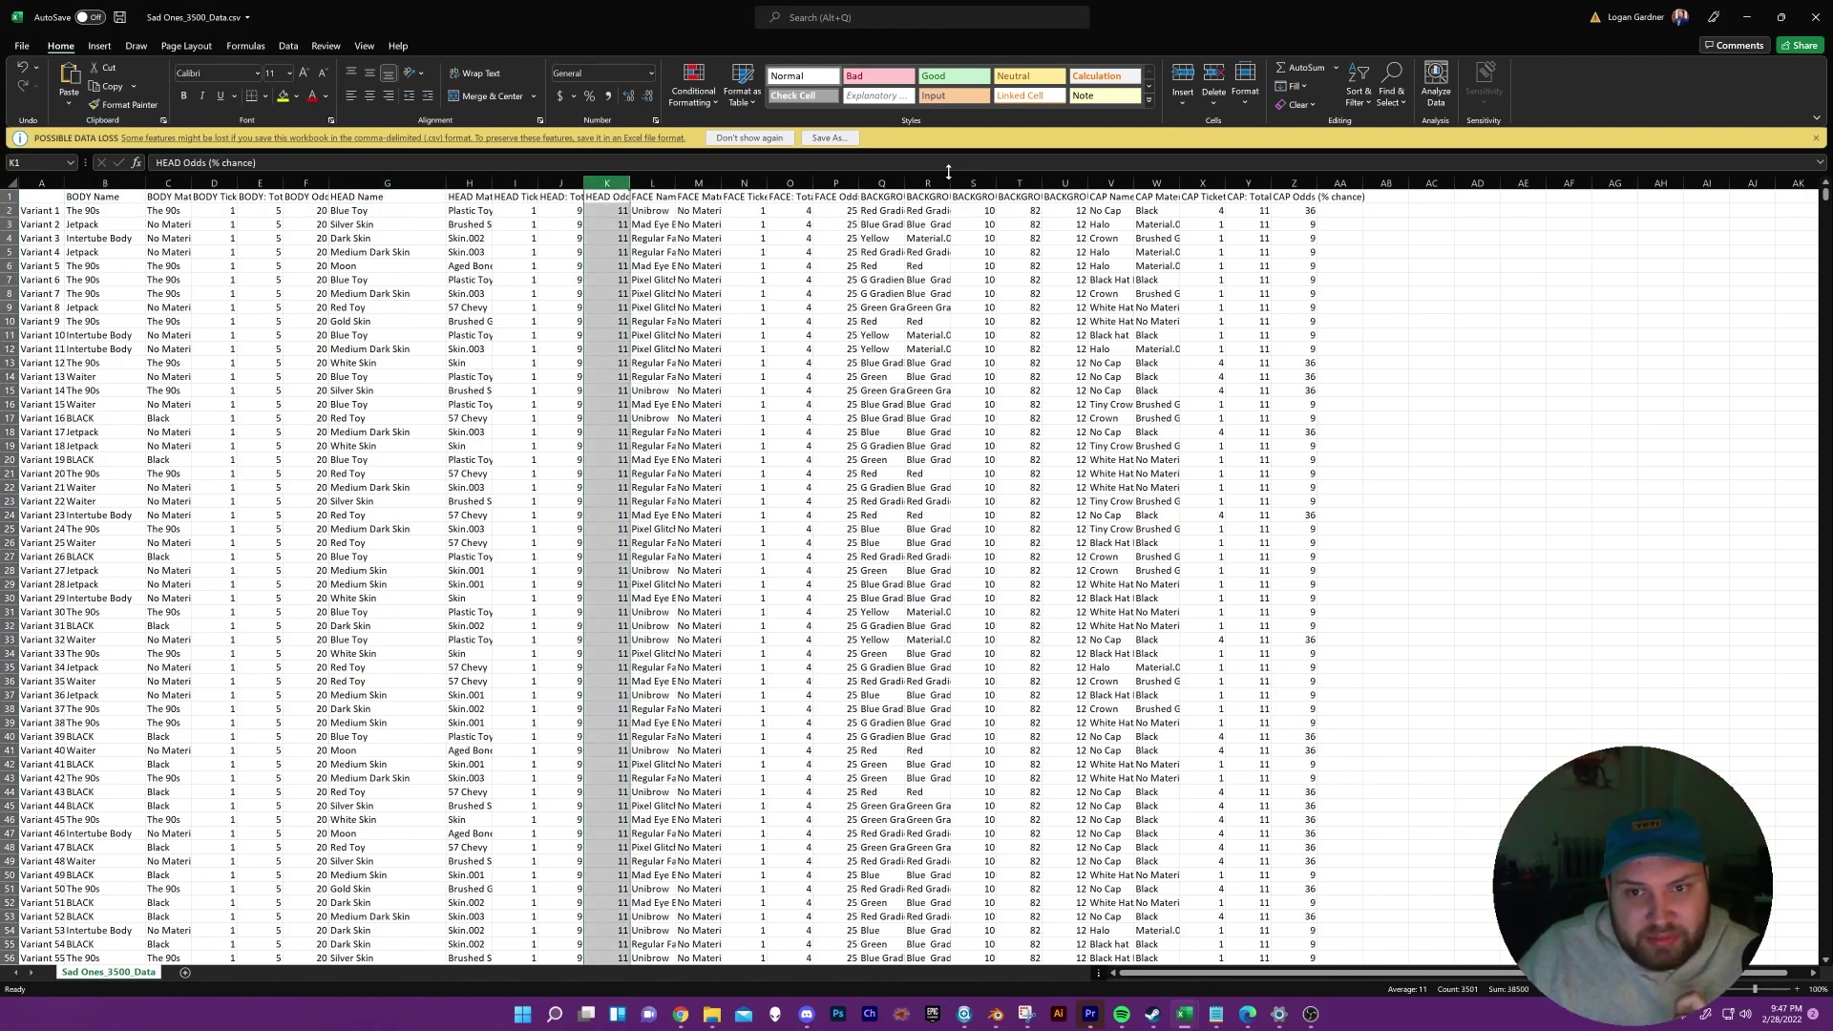
click(1019, 183)
click(974, 183)
click(840, 183)
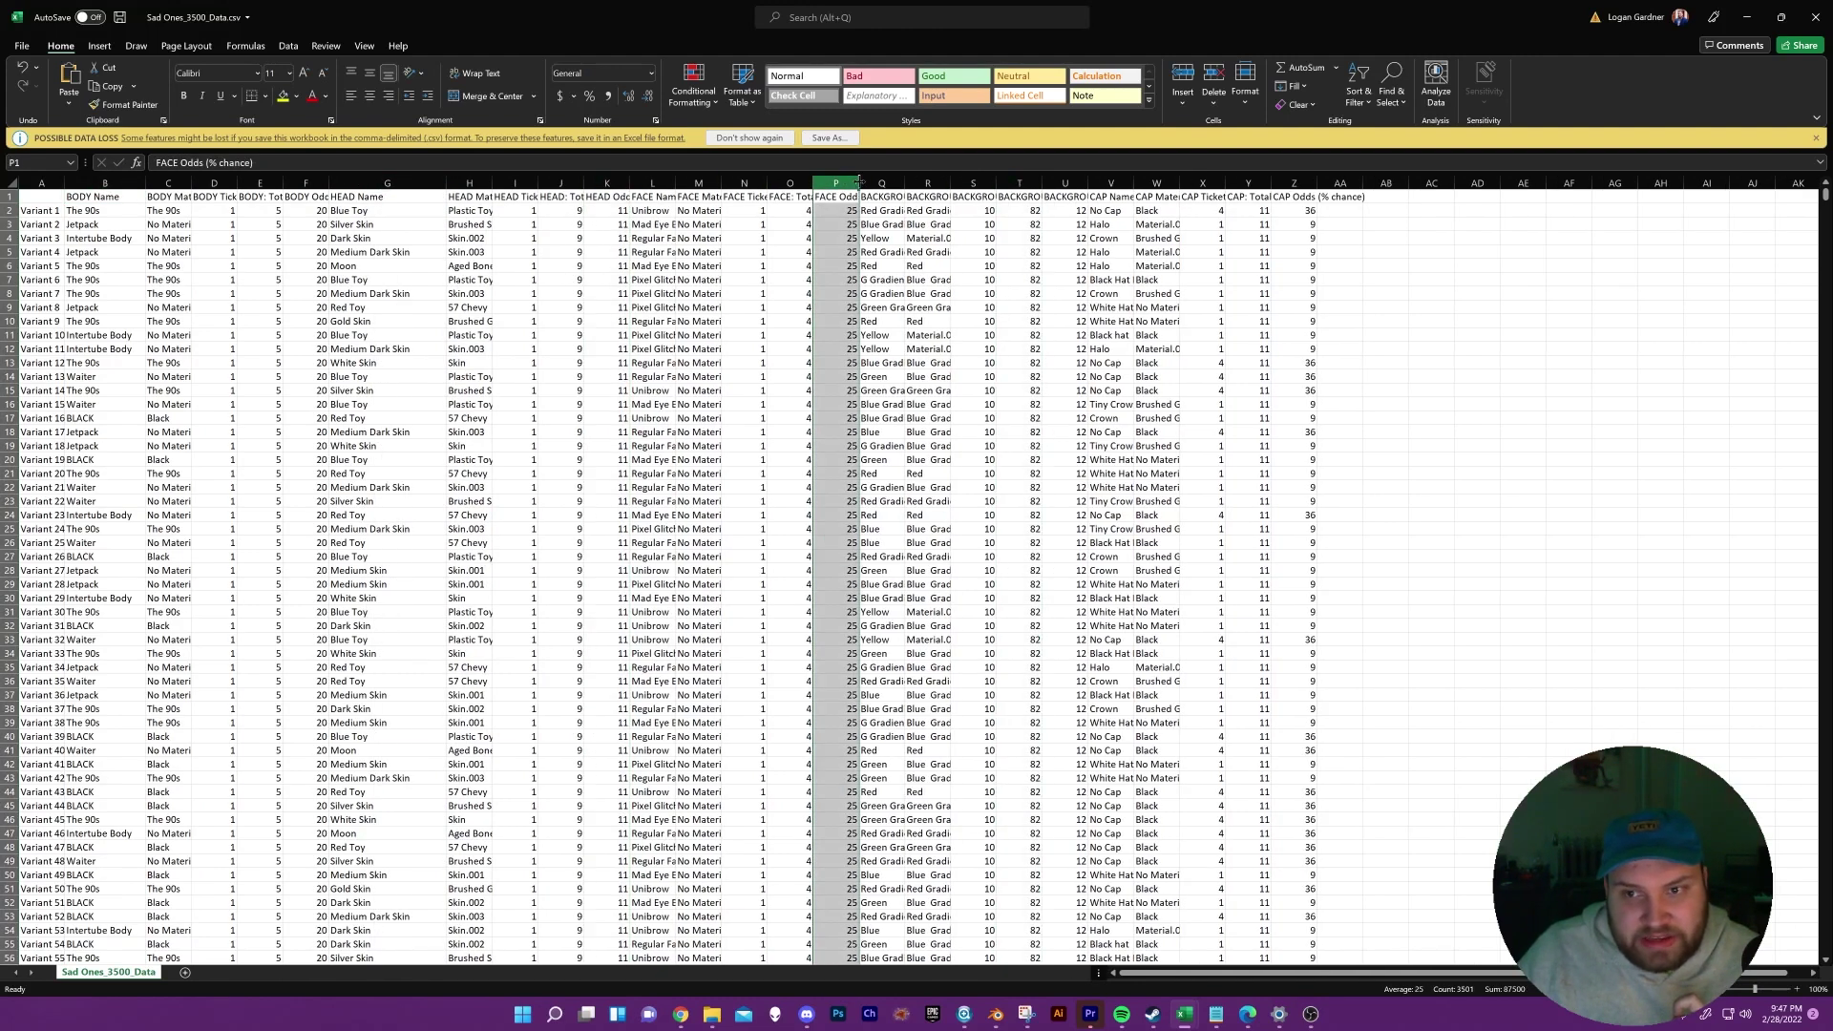
drag(858, 183, 885, 182)
click(1314, 198)
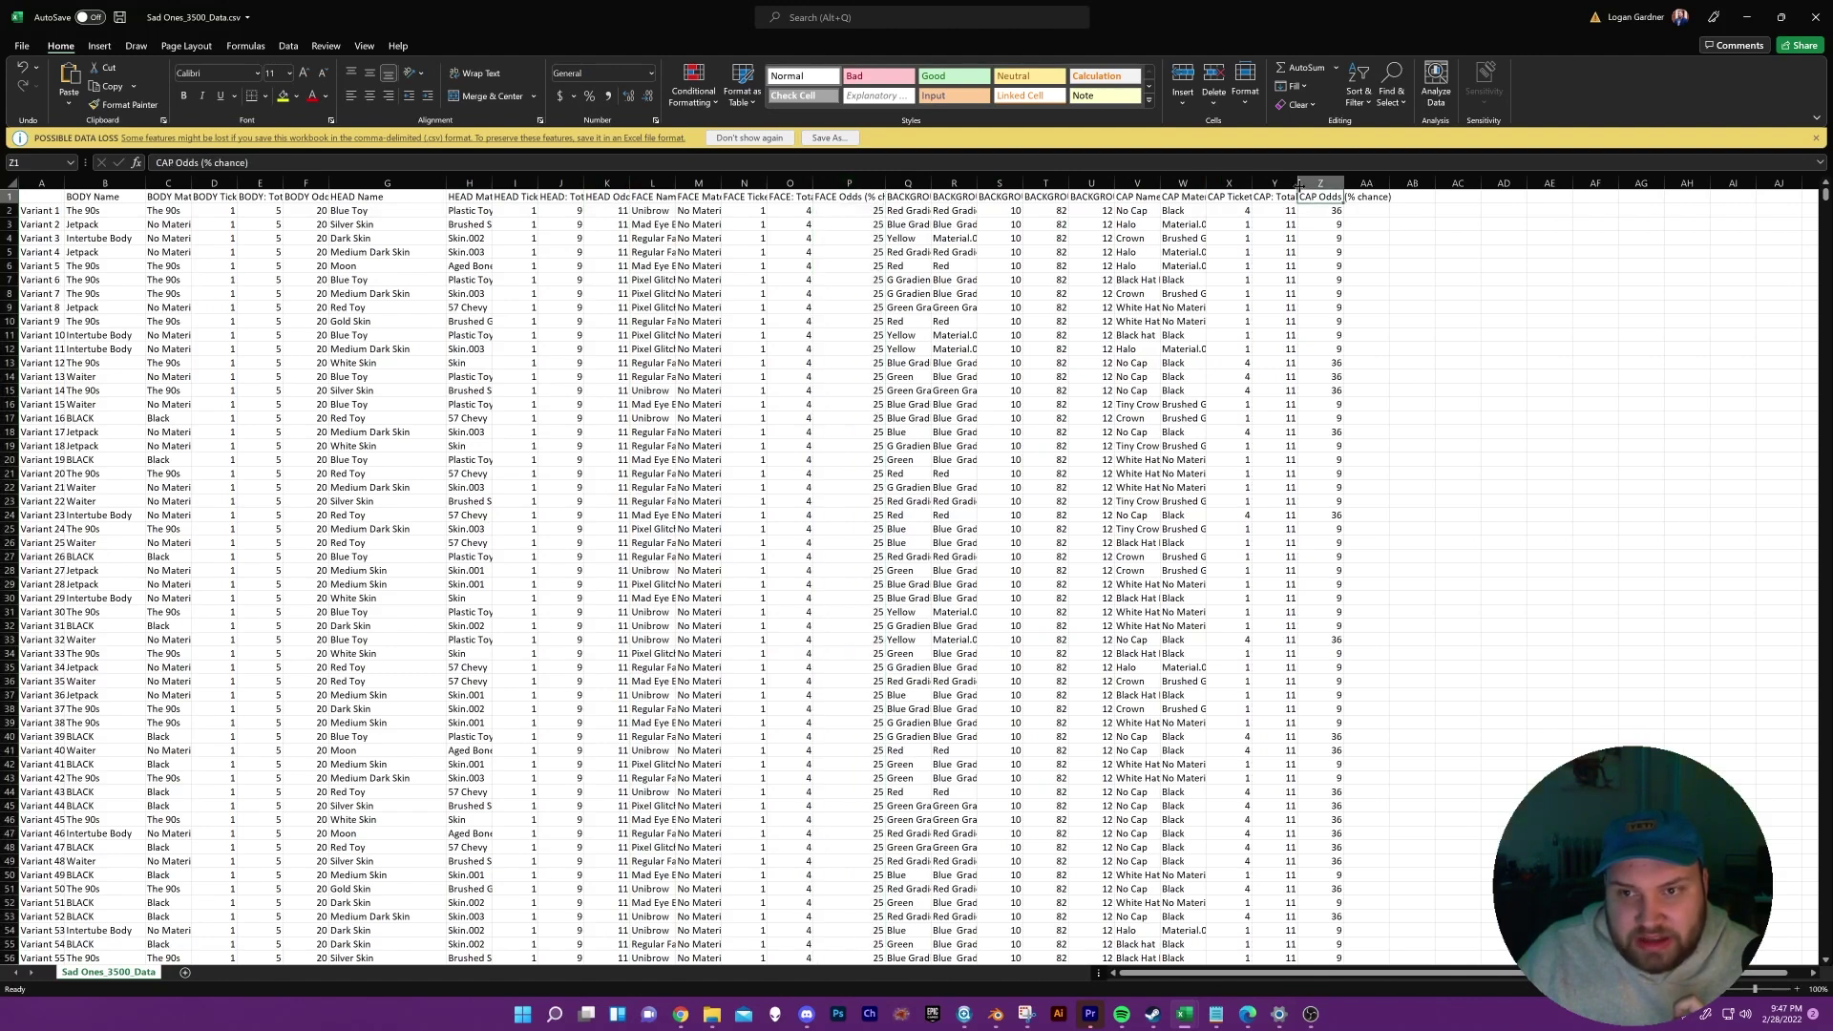
drag(1299, 182, 1330, 182)
Review Variant 98's traits: The 90s body, Gold Skin head, Unibrow face, Blue background.
scroll(91, 682, down, 20)
click(91, 681)
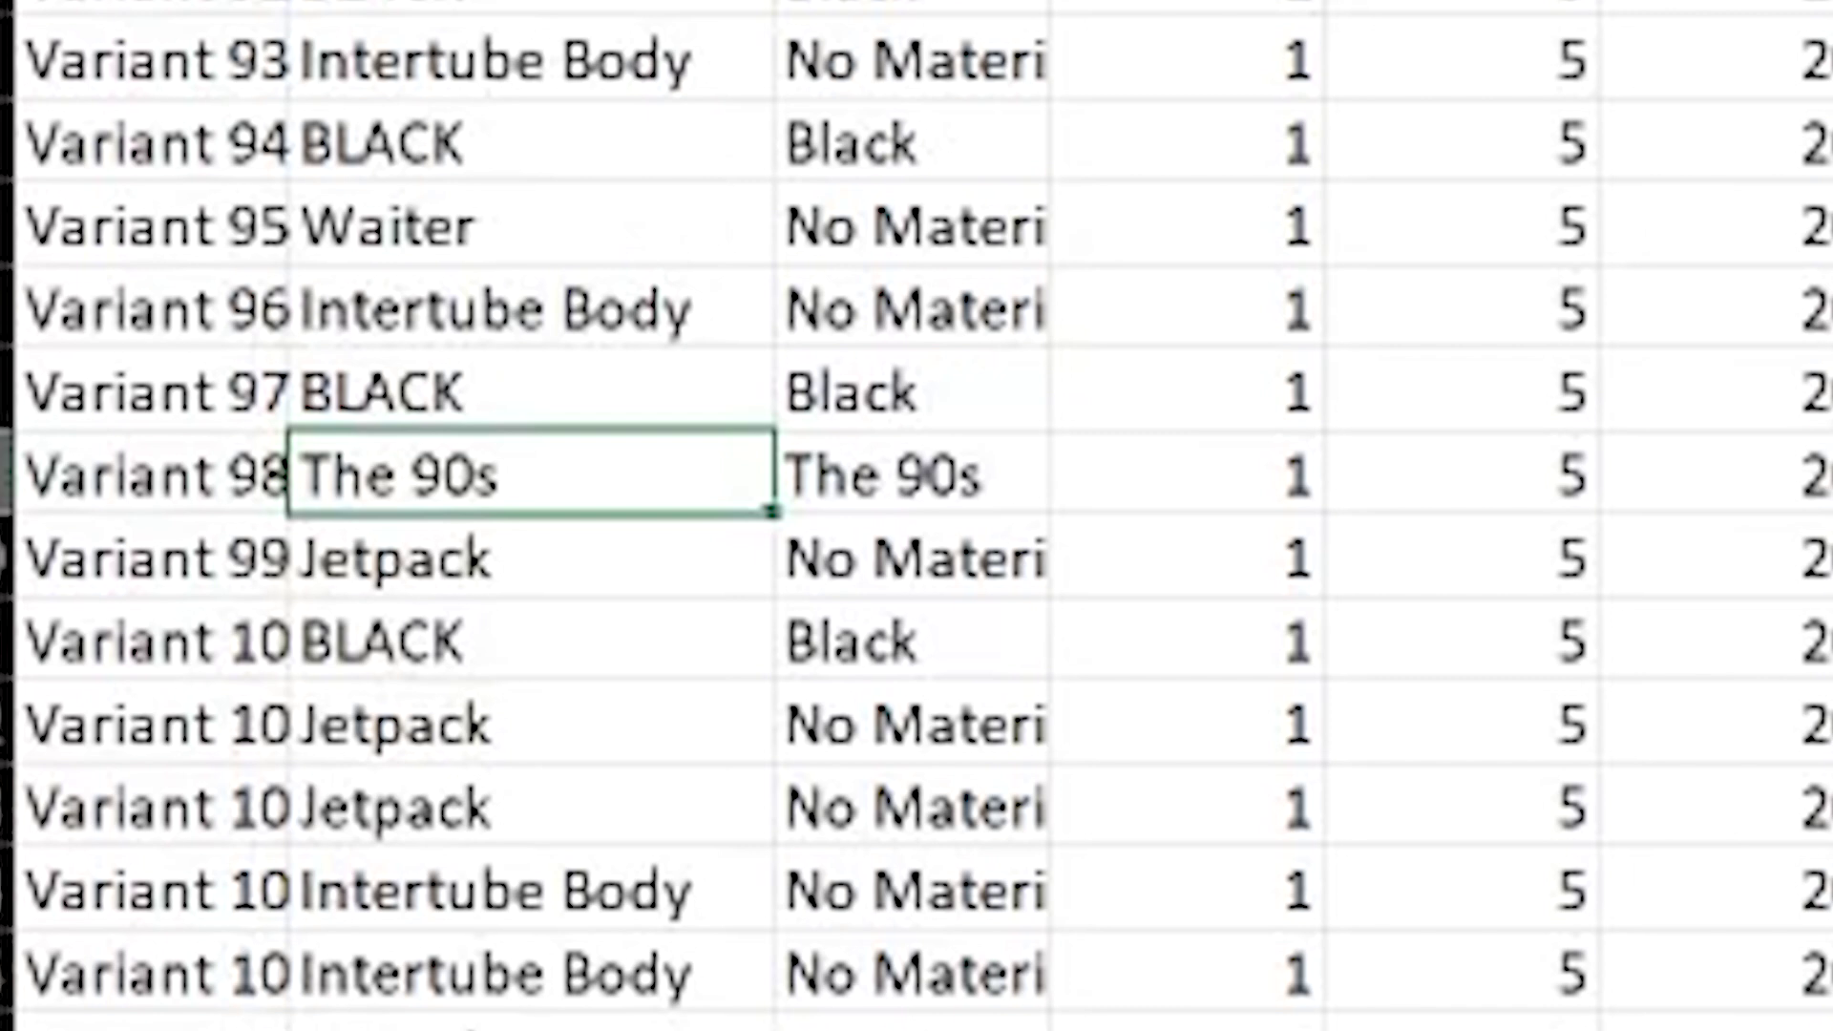
click(777, 462)
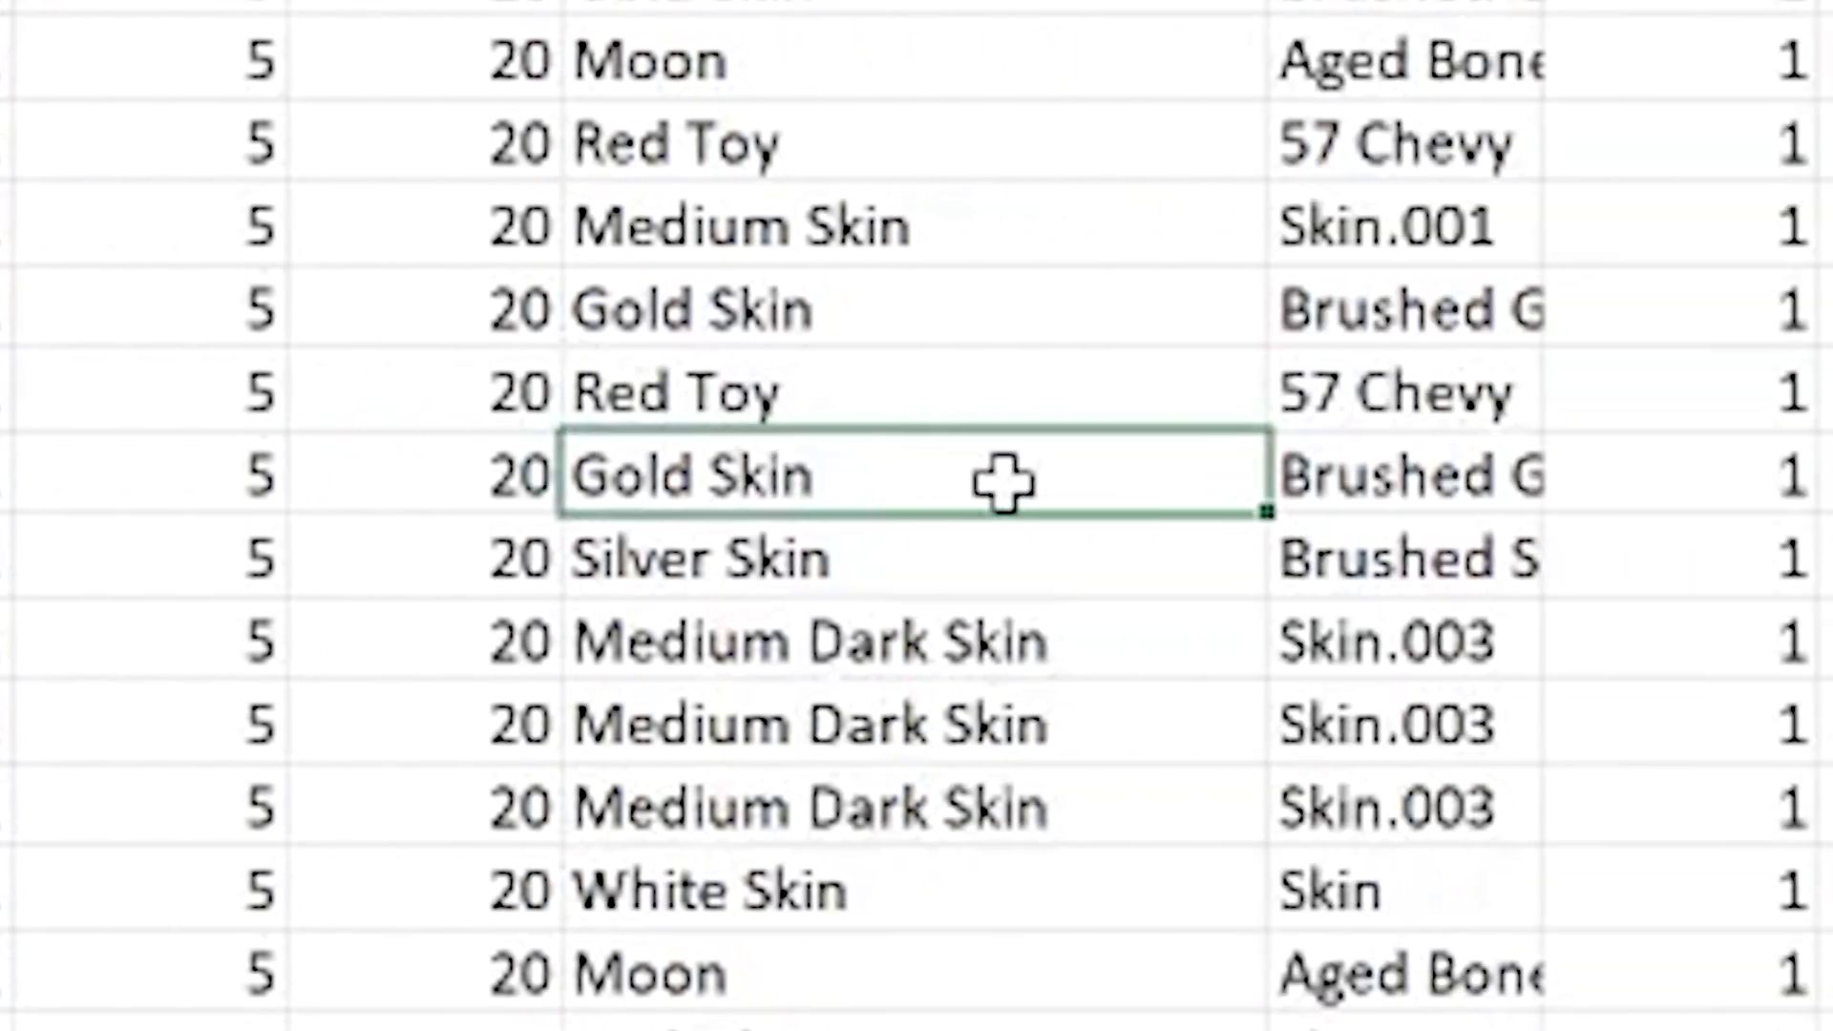
scroll(831, 557, right, 5)
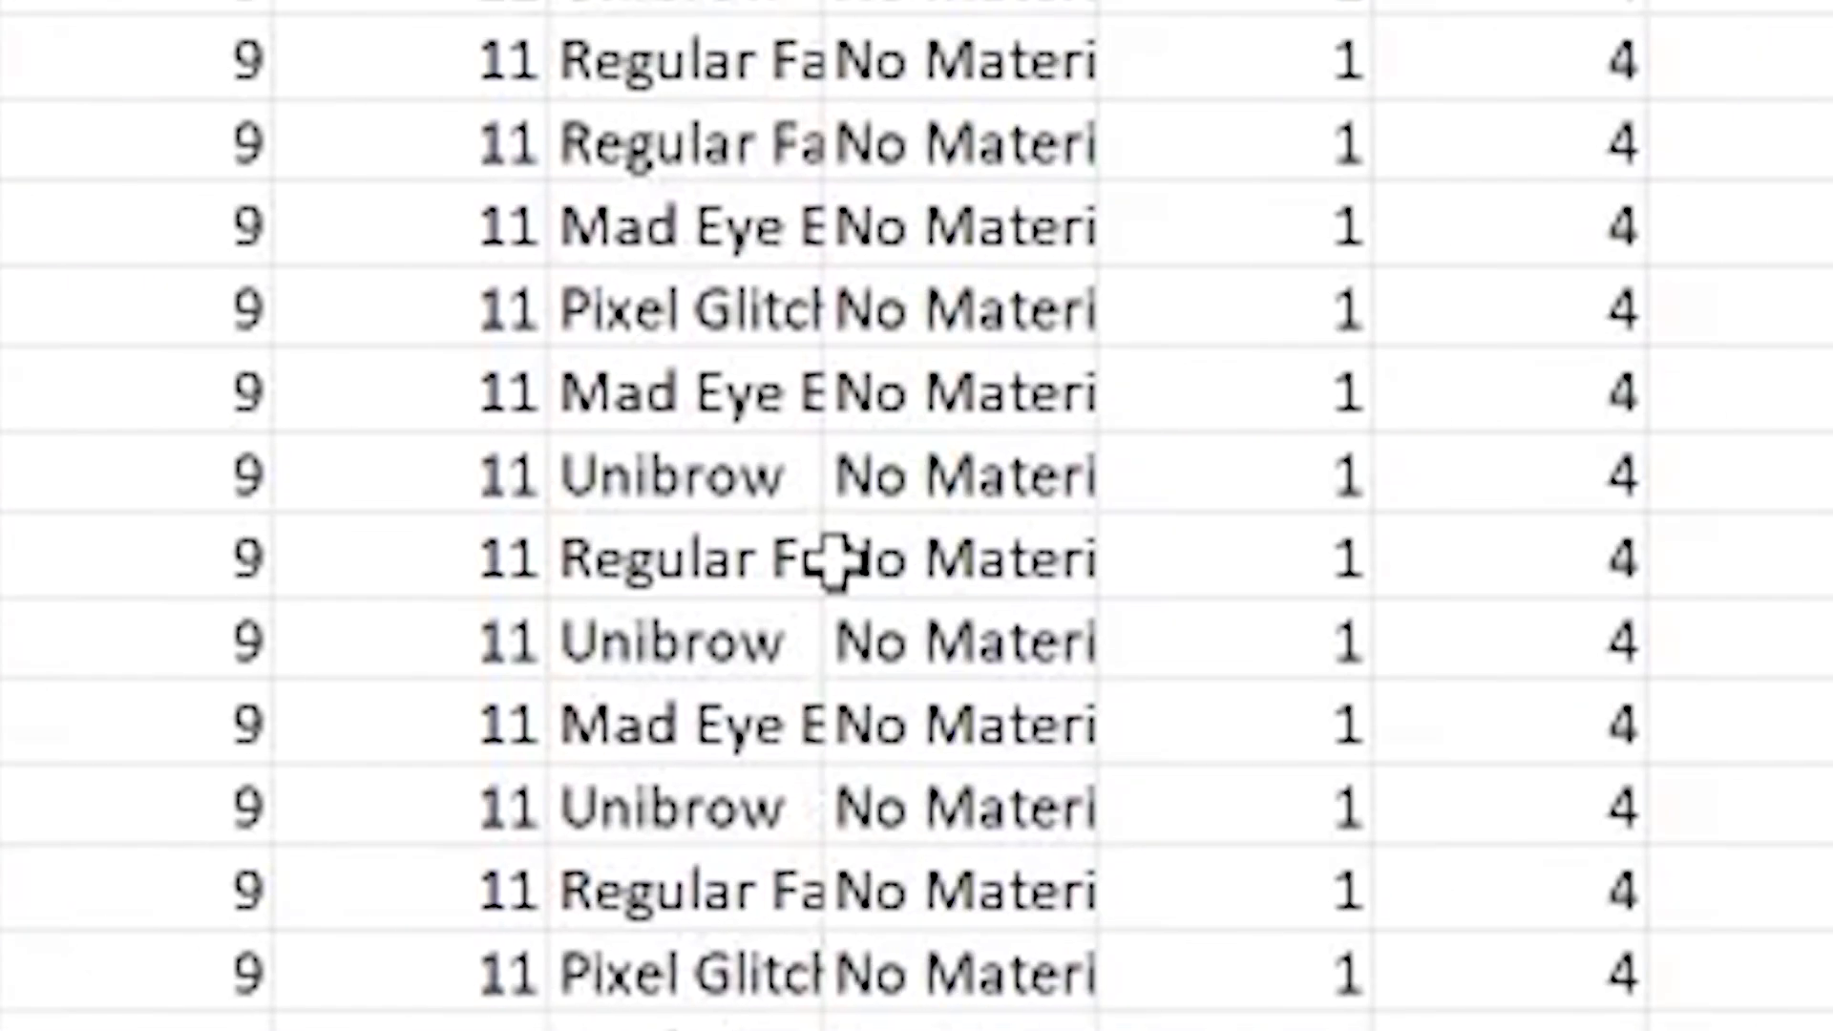
click(705, 477)
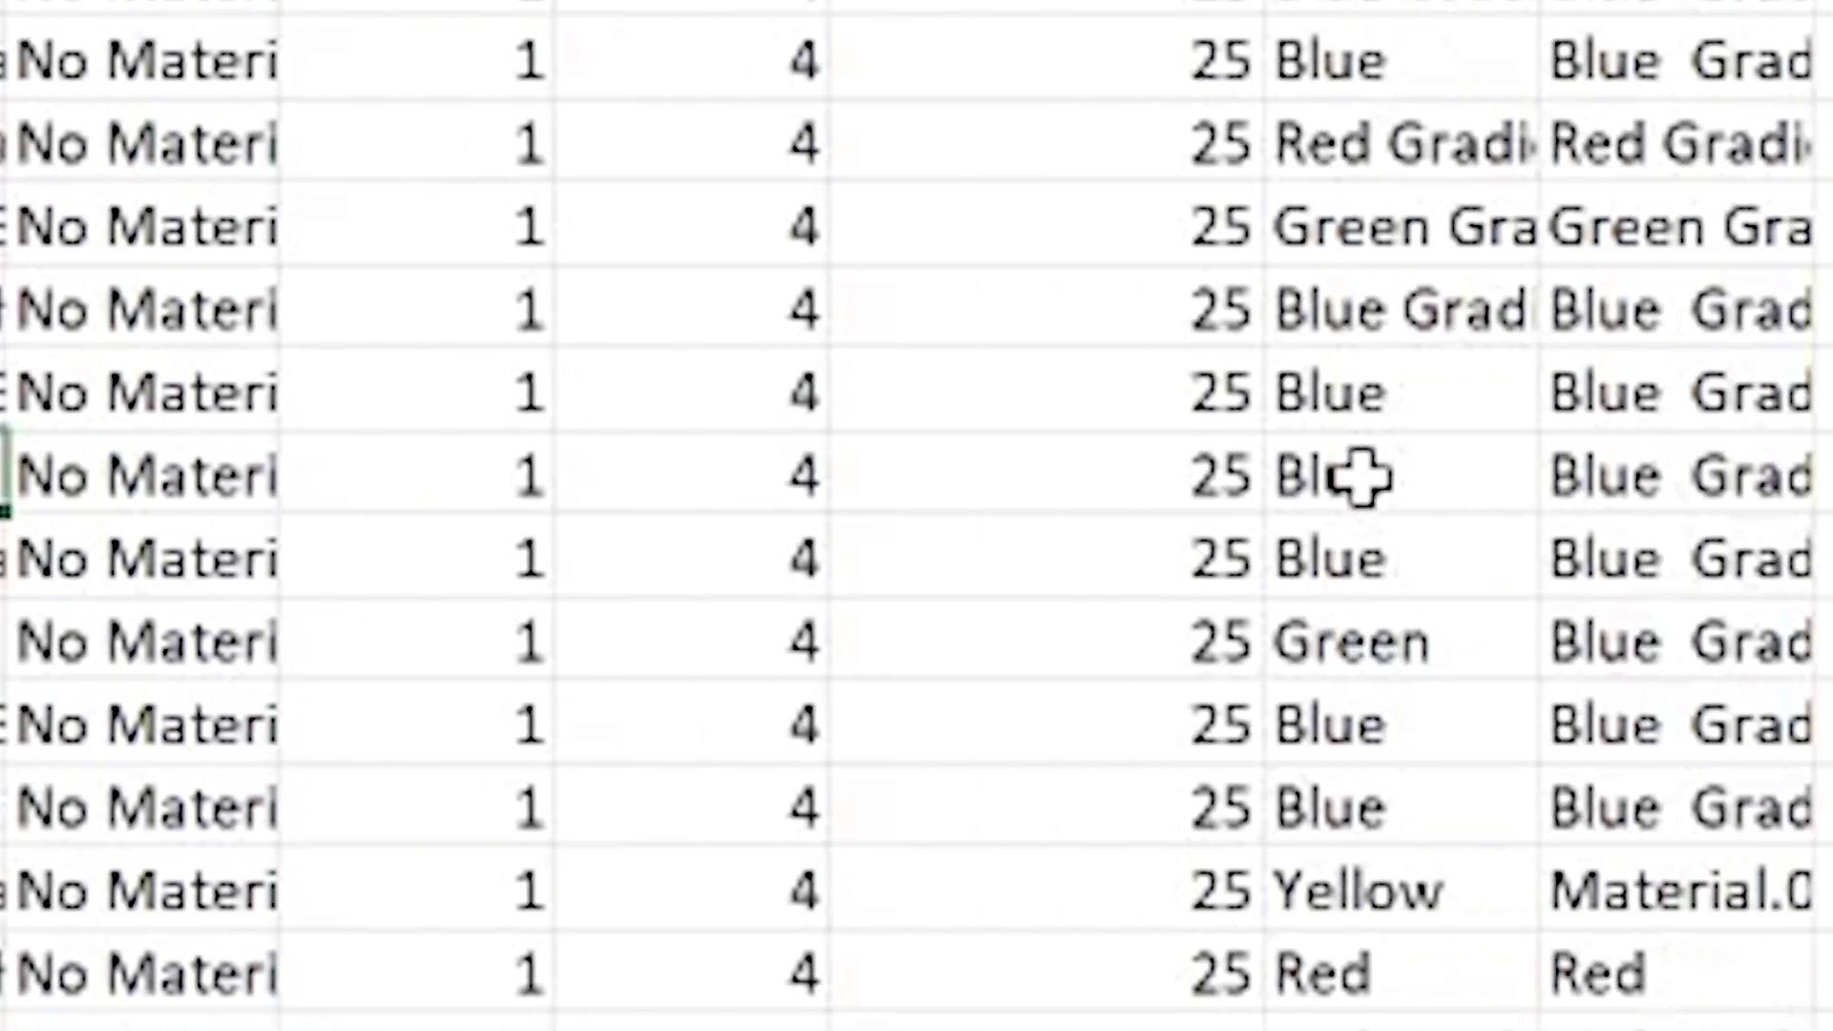
click(736, 475)
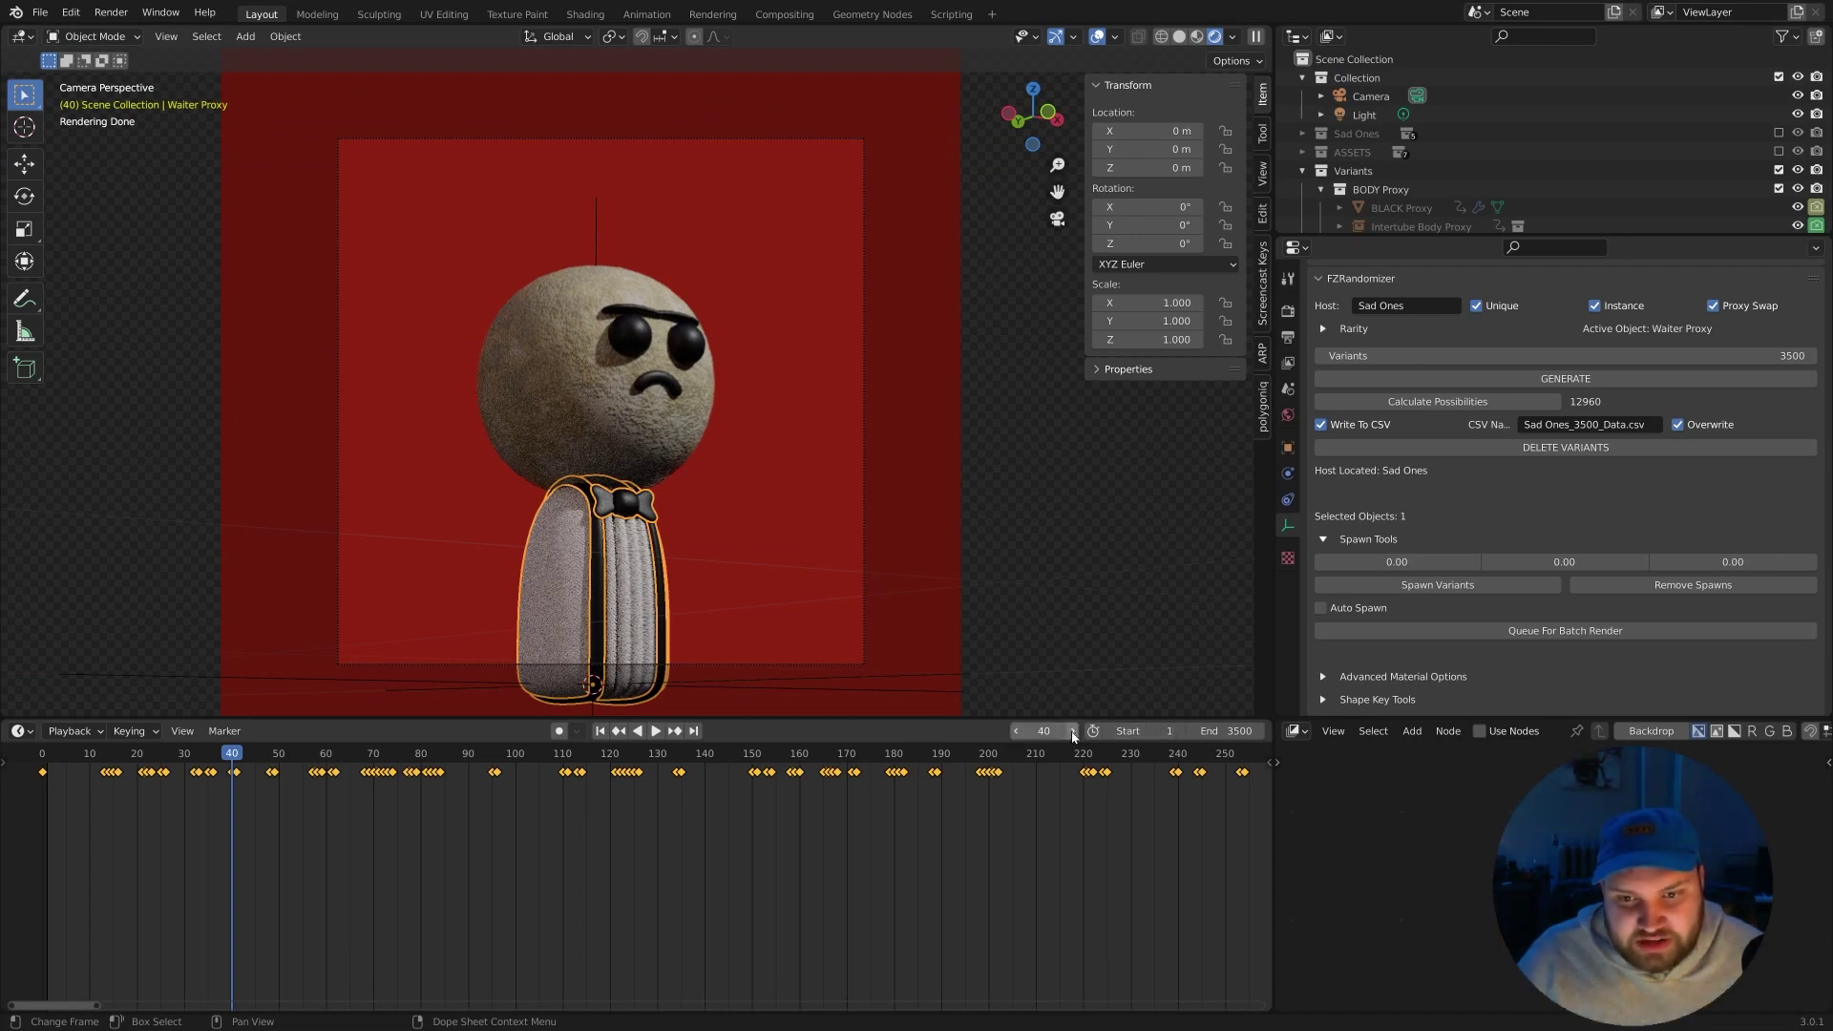
Jump to frame 98 and zoom the view onto the character's eyebrow.
click(1043, 730)
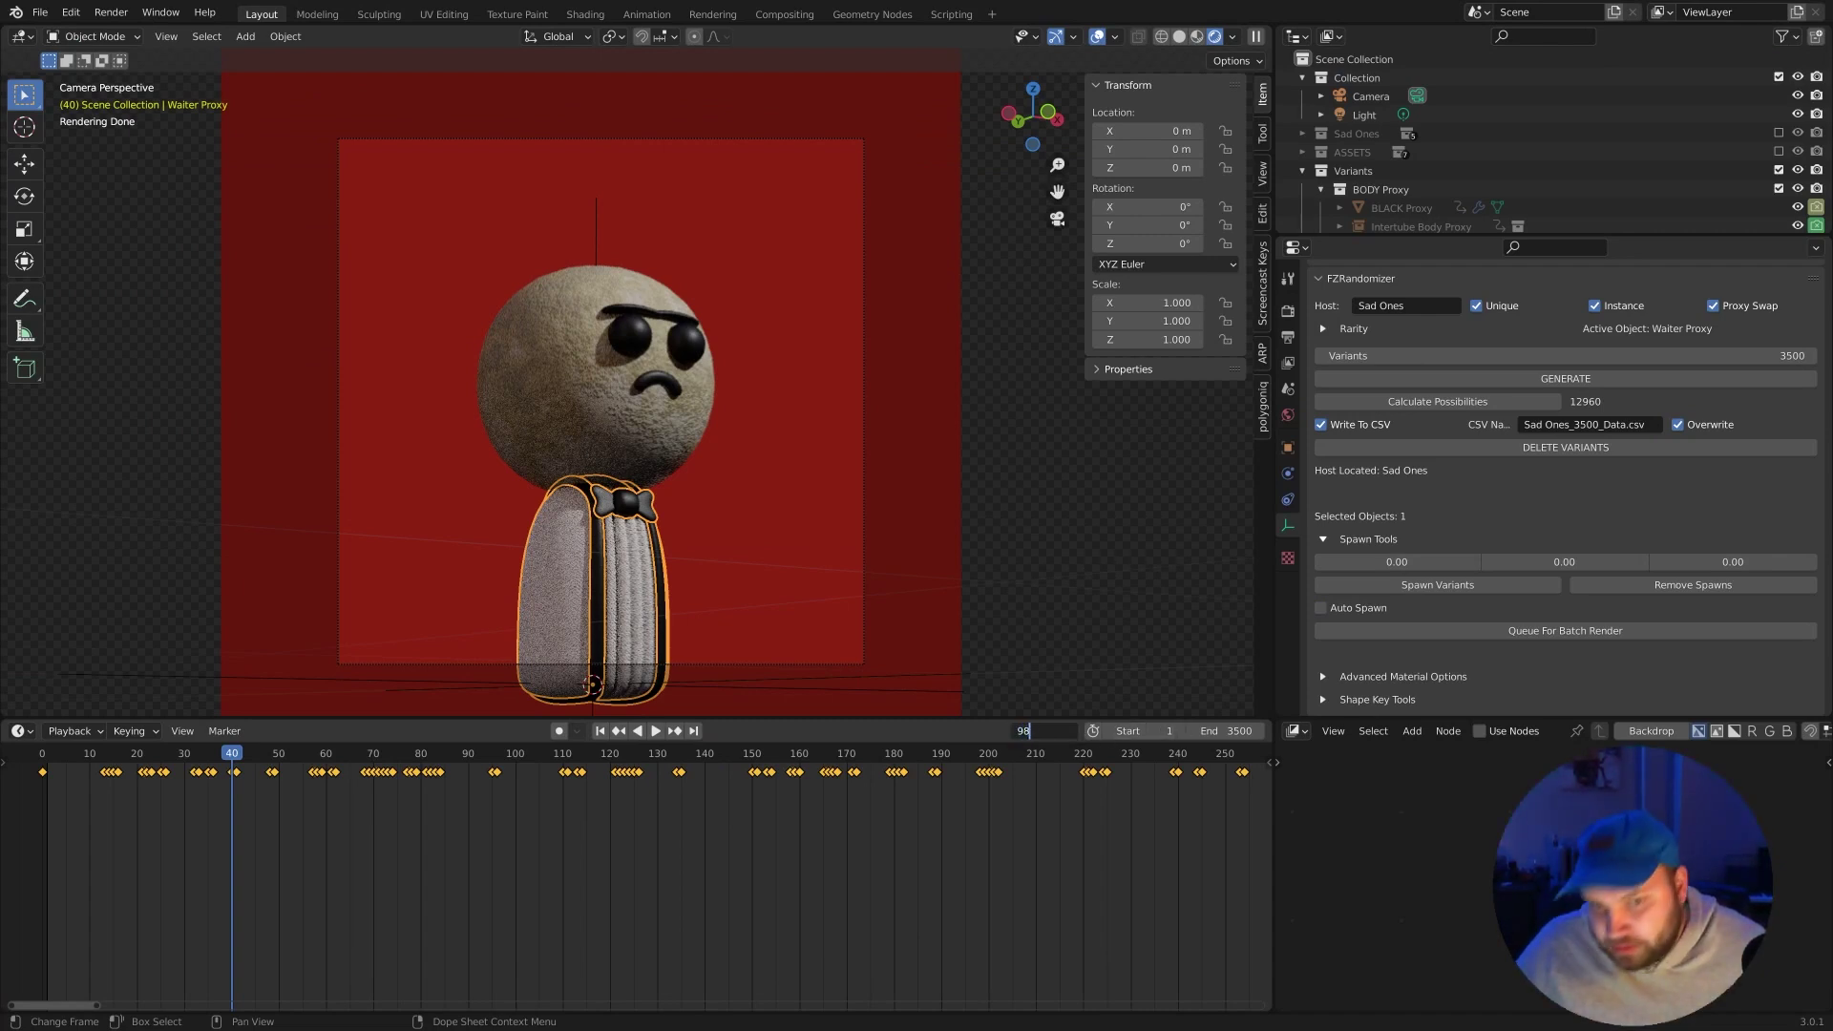
key(Return)
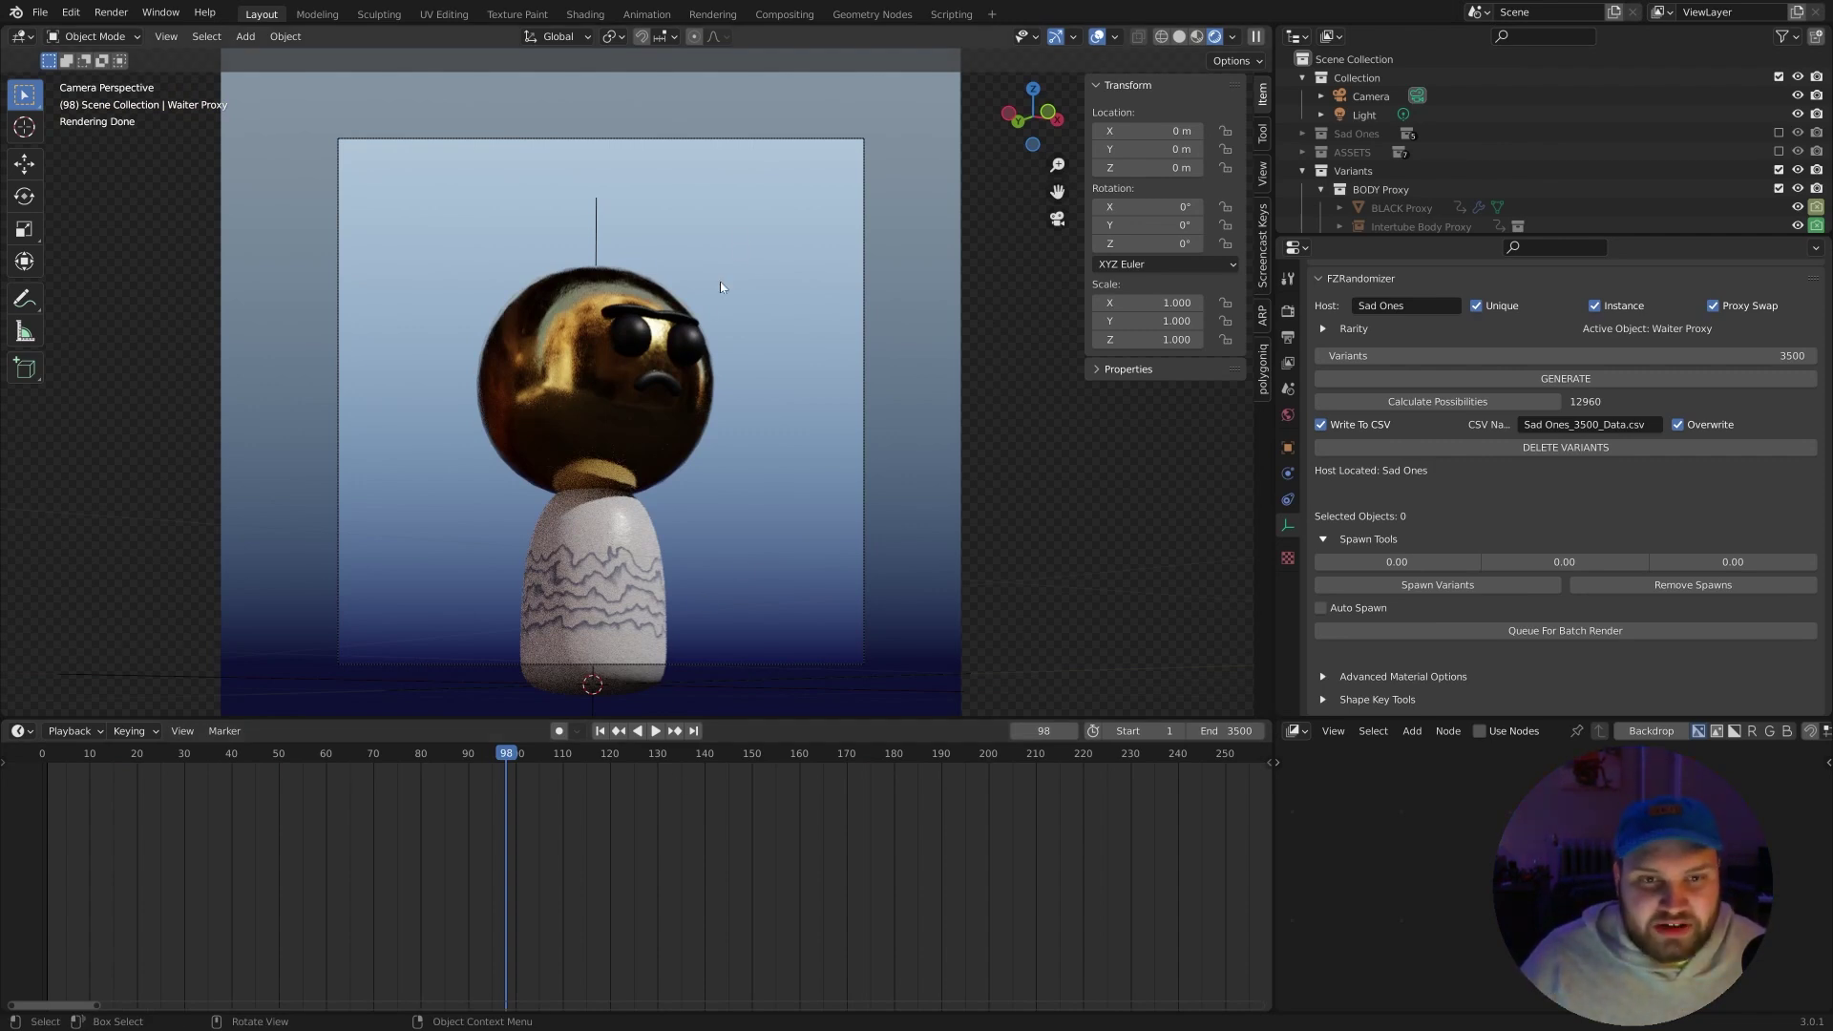
click(680, 325)
key(KP_Decimal)
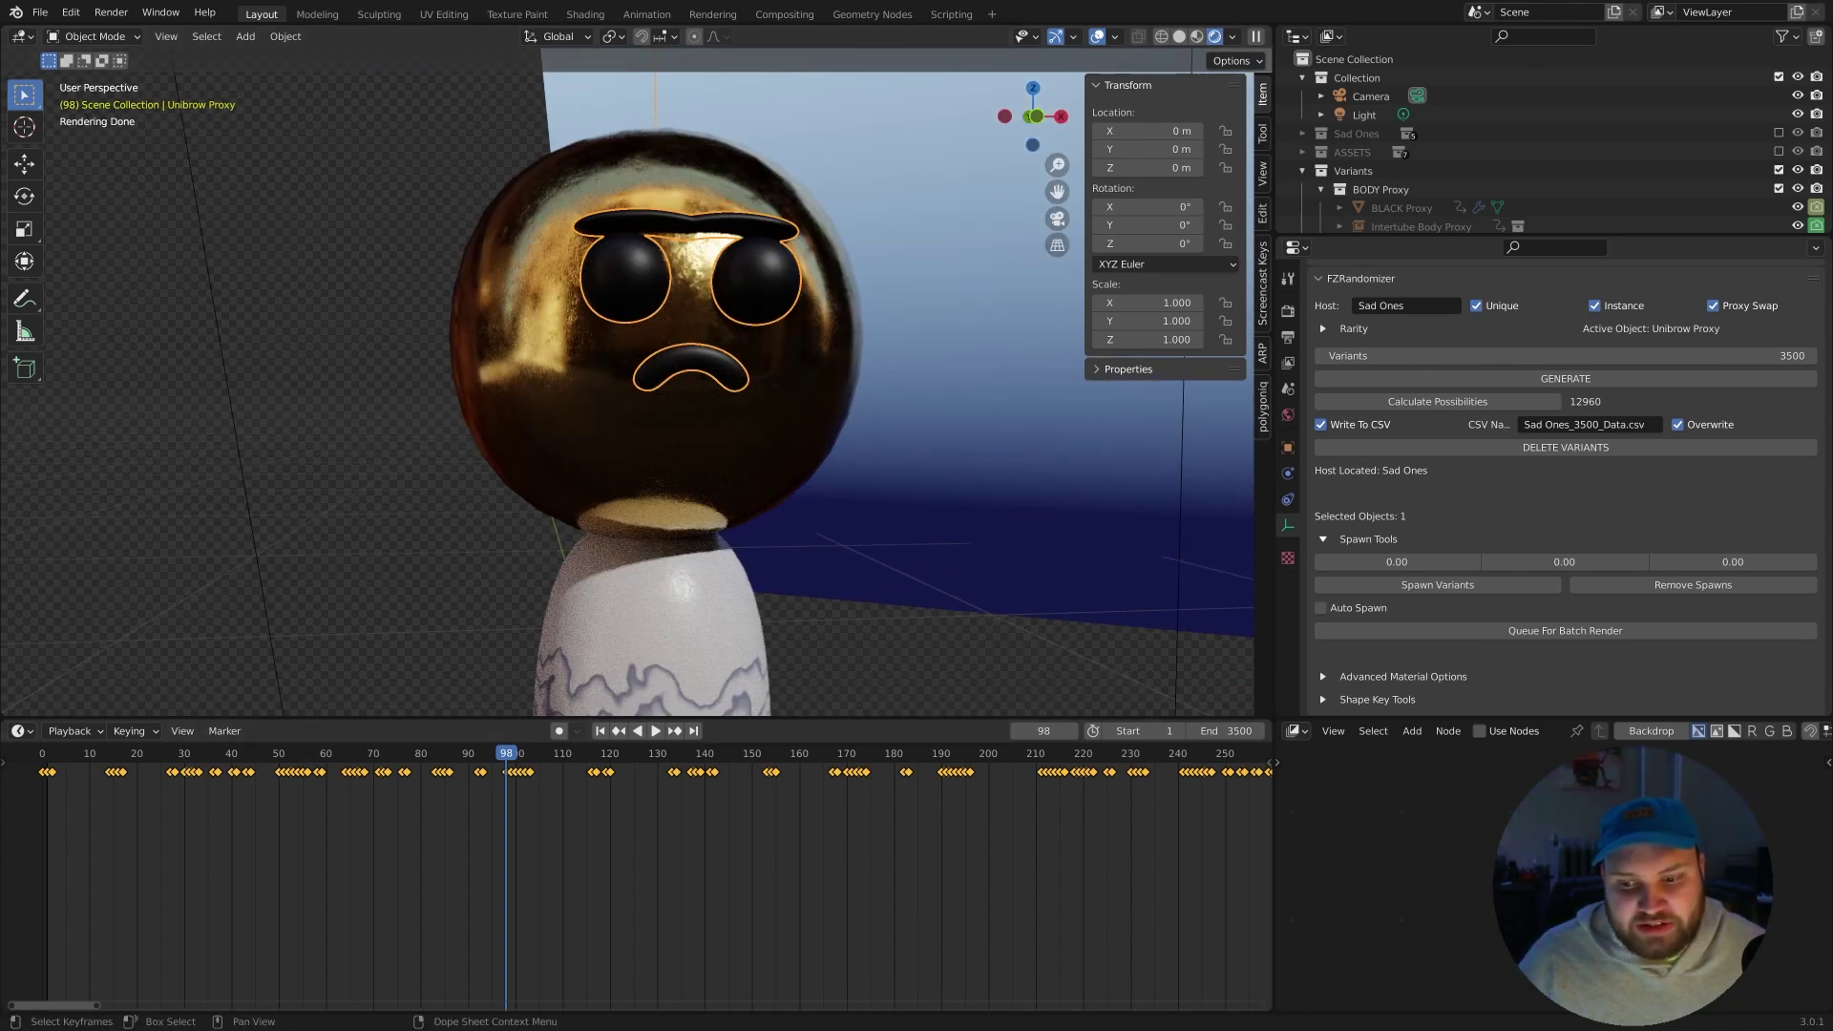
Cross-check the body entry in row 98 of the CSV, then return to Blender.
key(alt+Tab)
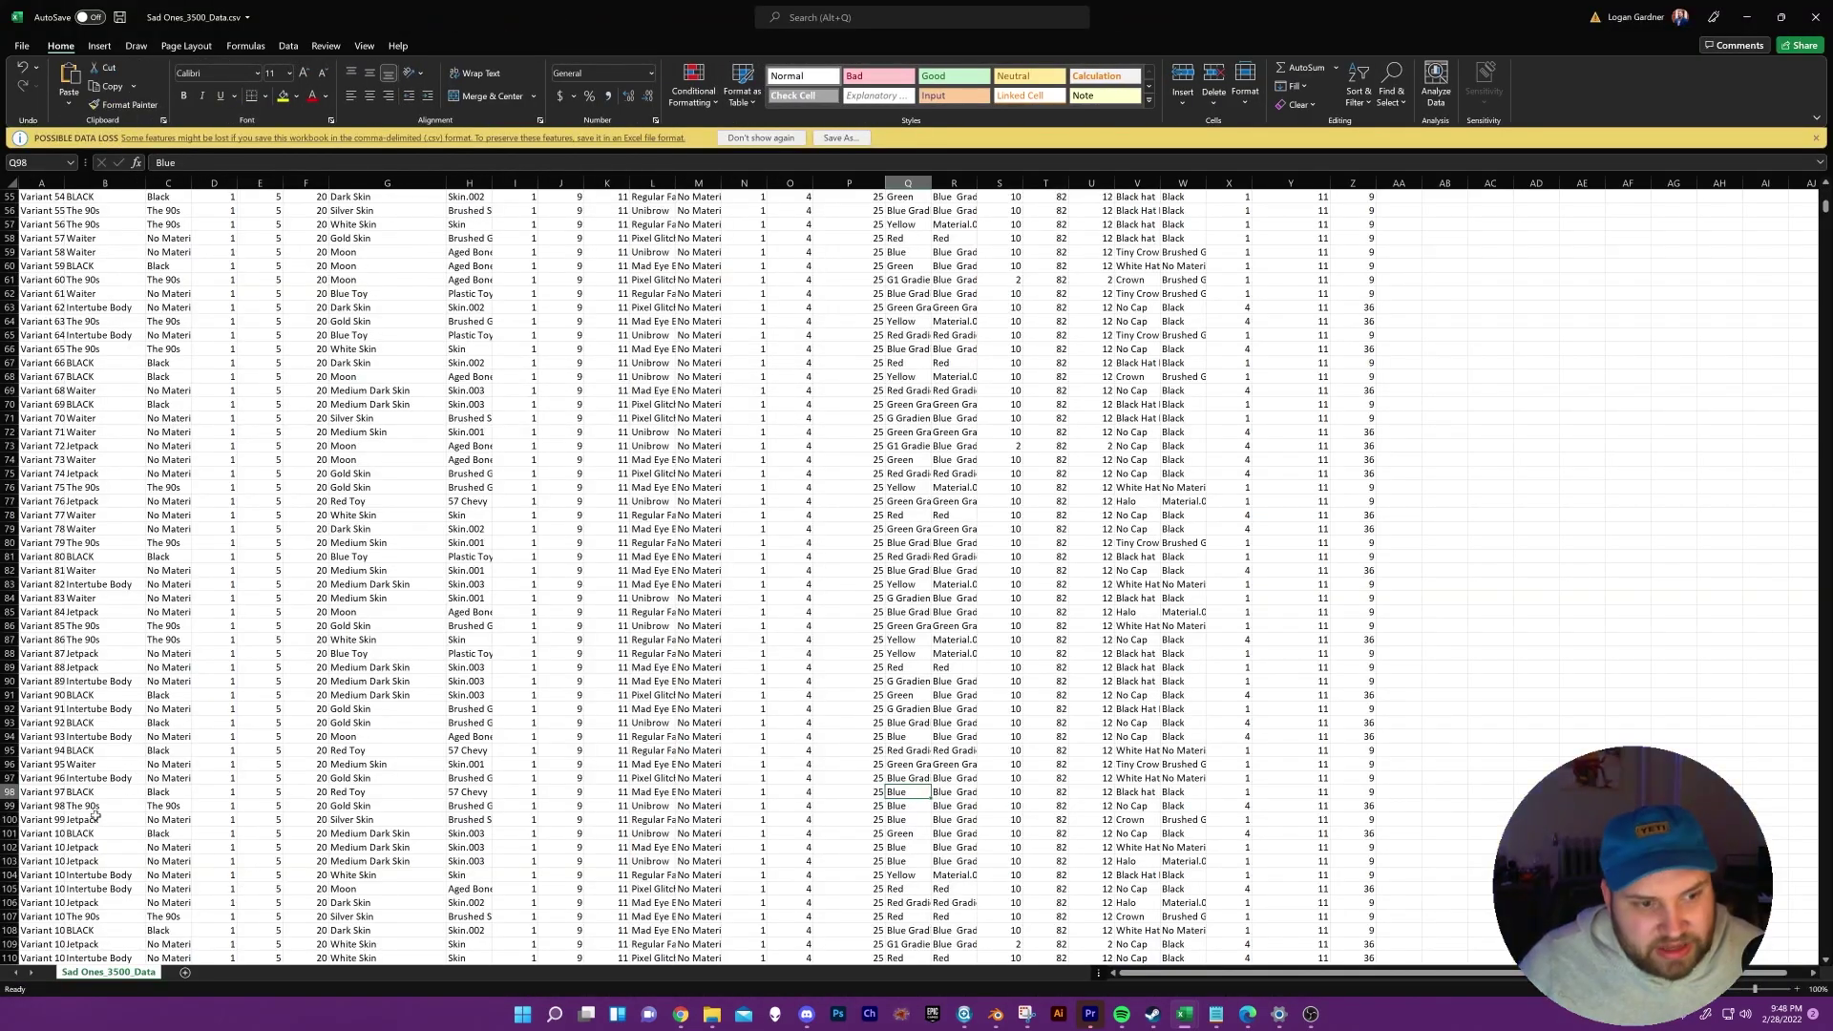
click(96, 791)
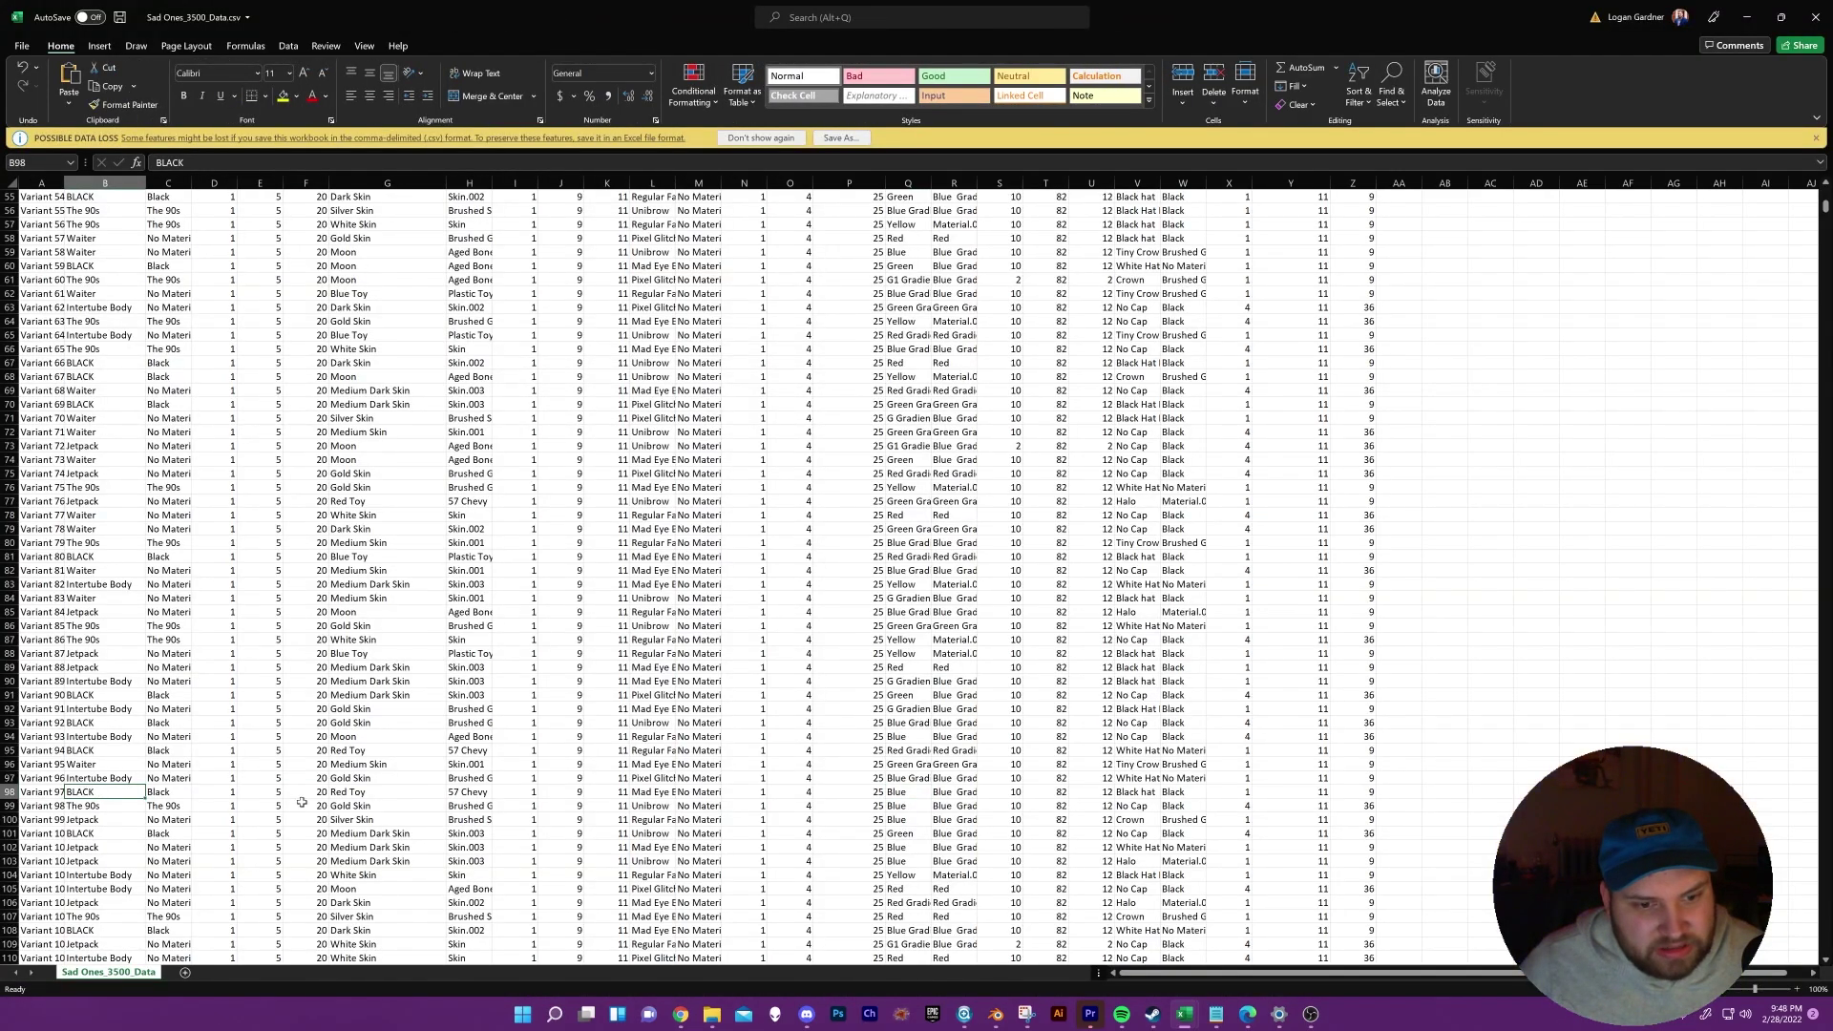
key(alt+Tab)
Enable Rendered shading and land on frame 99's crowned, jetpack variant on blue.
key(z)
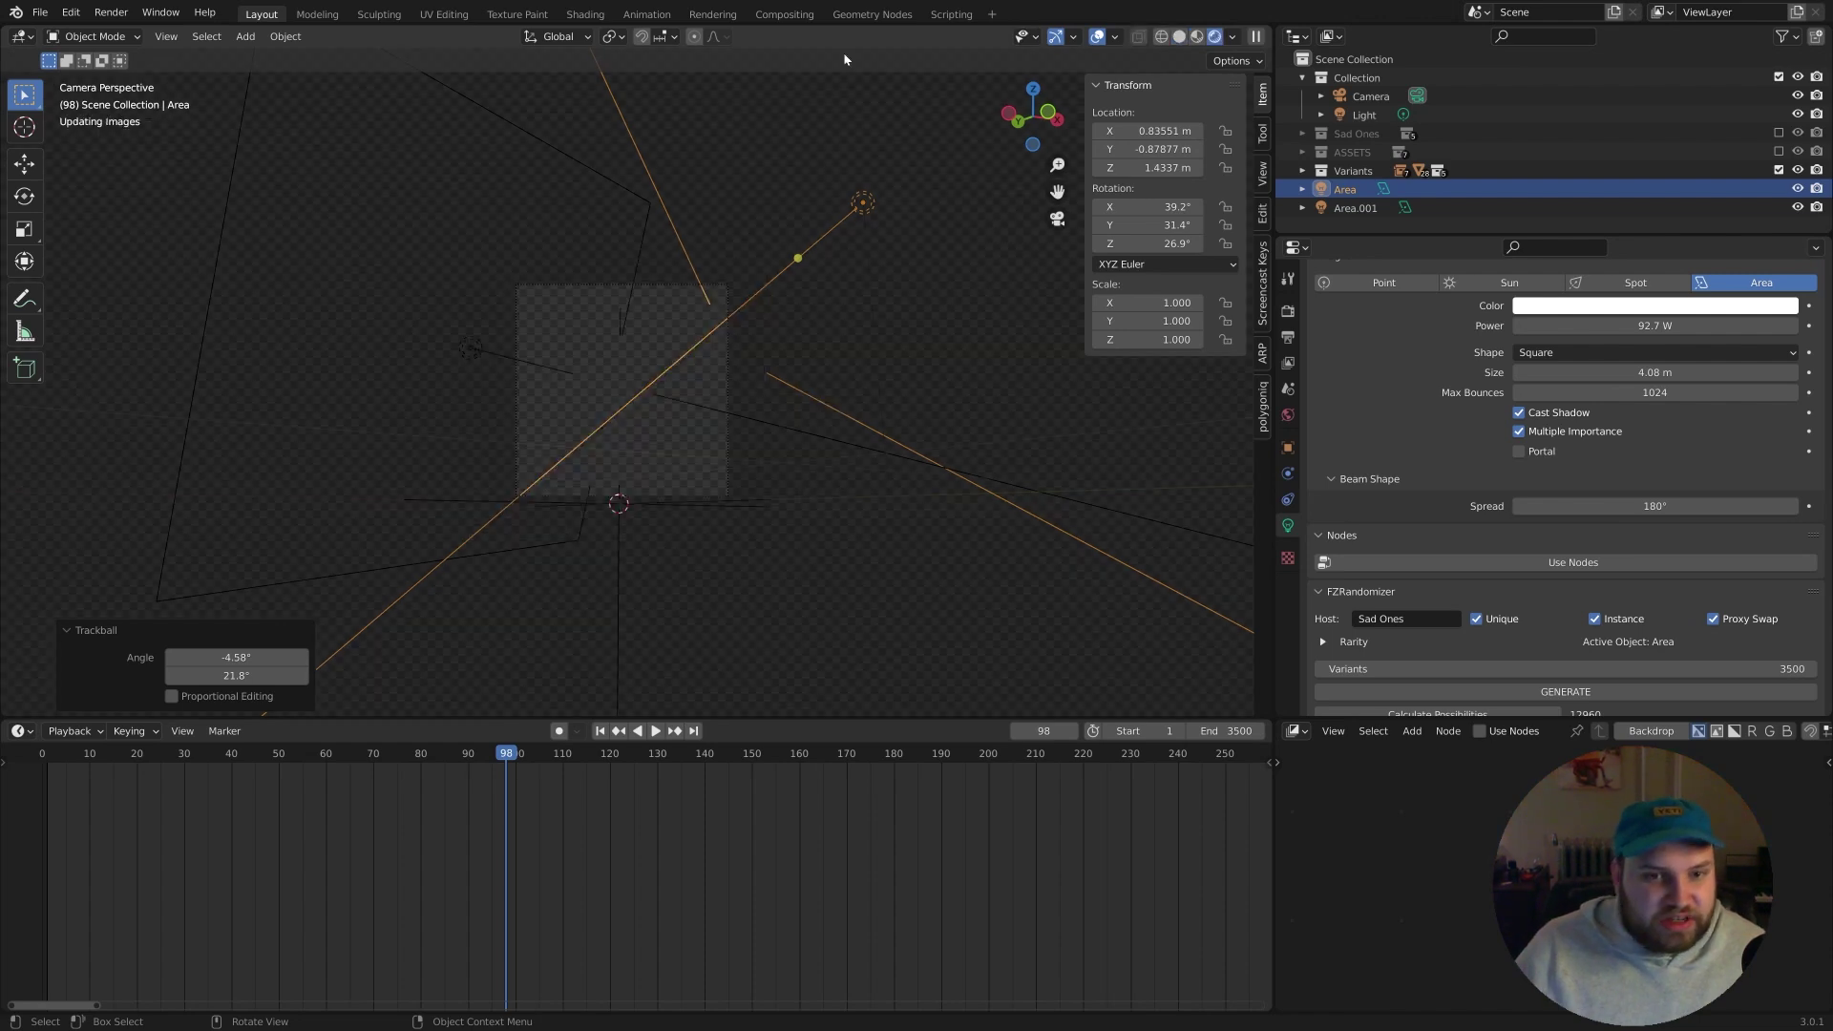
key(Right)
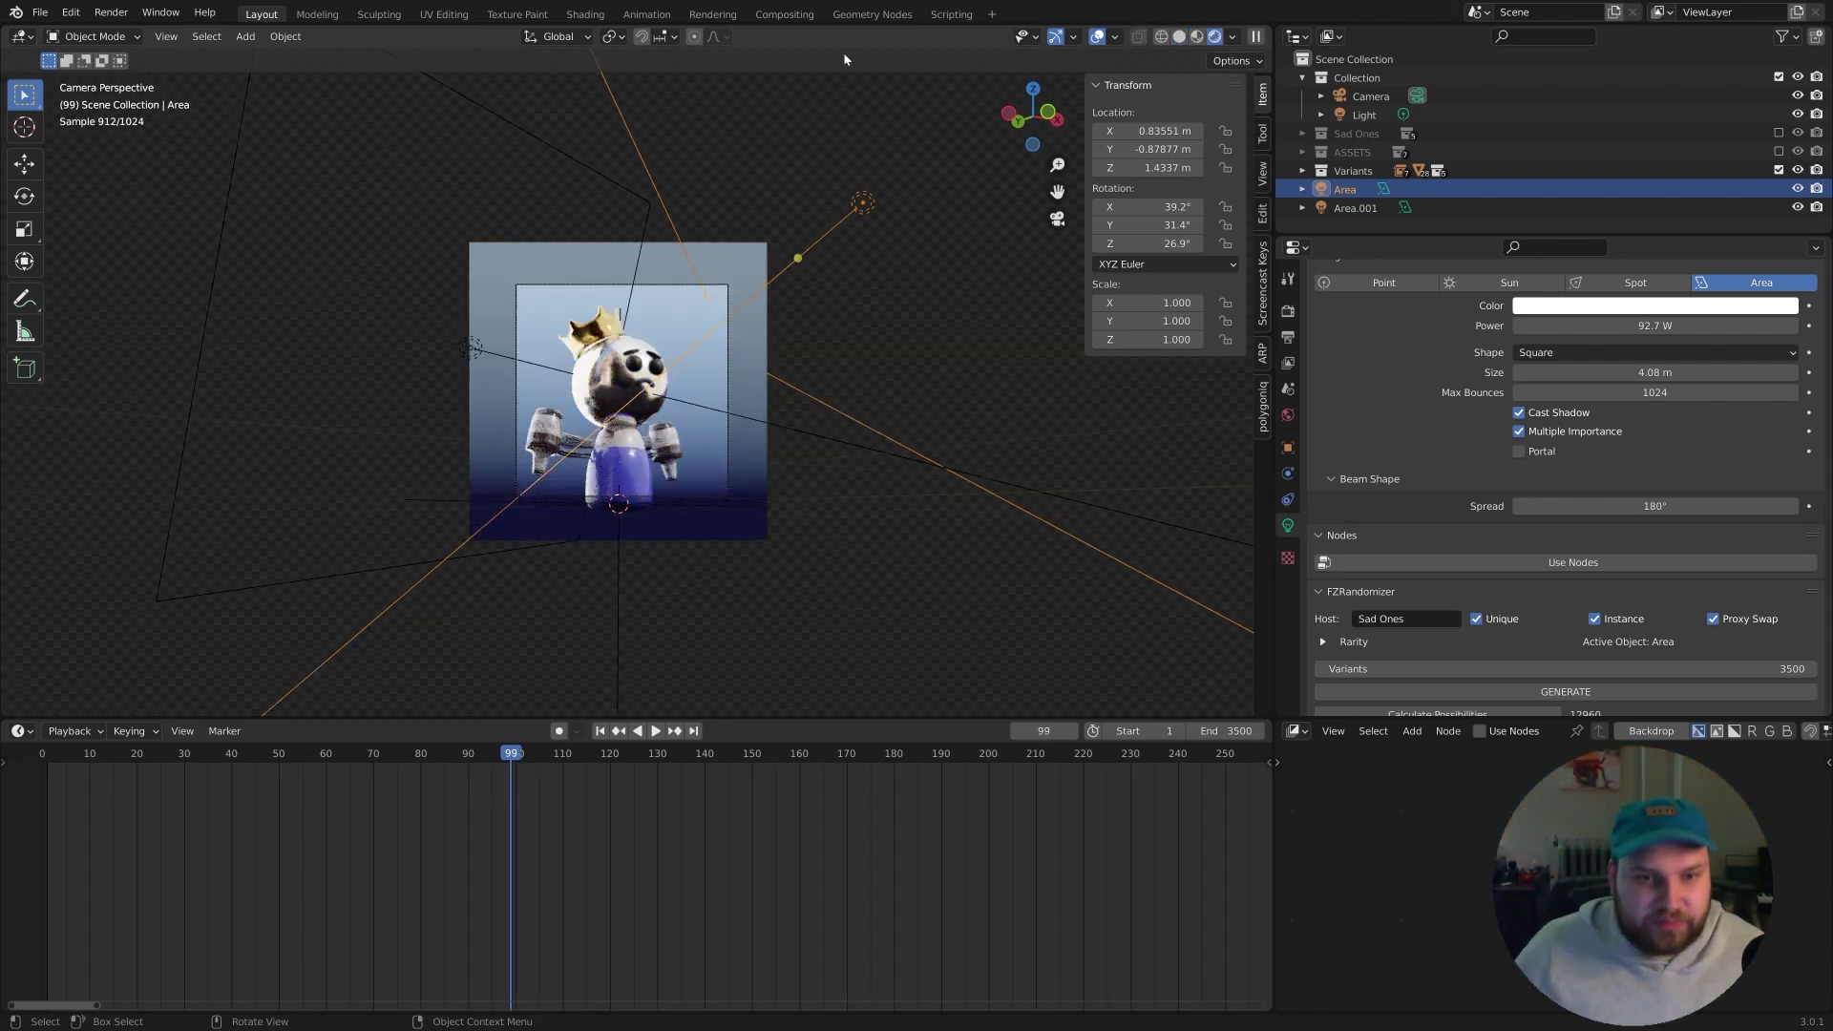
key(Right)
key(Left)
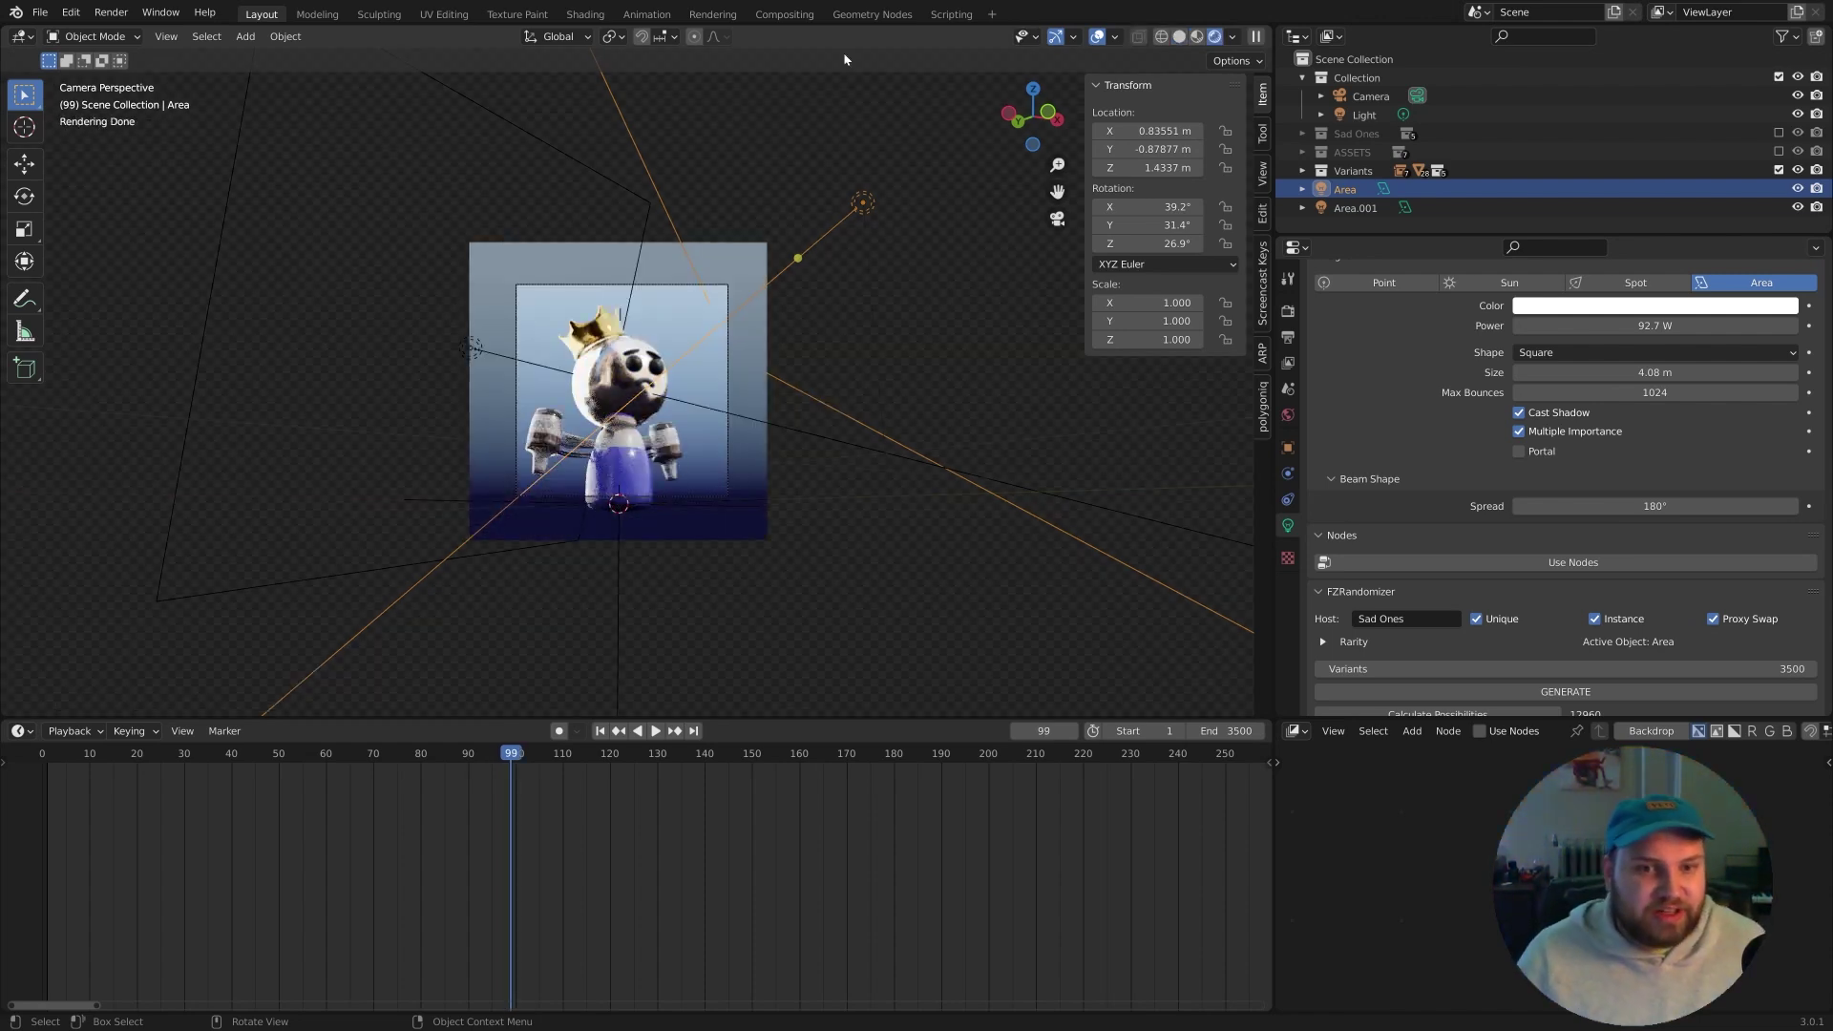